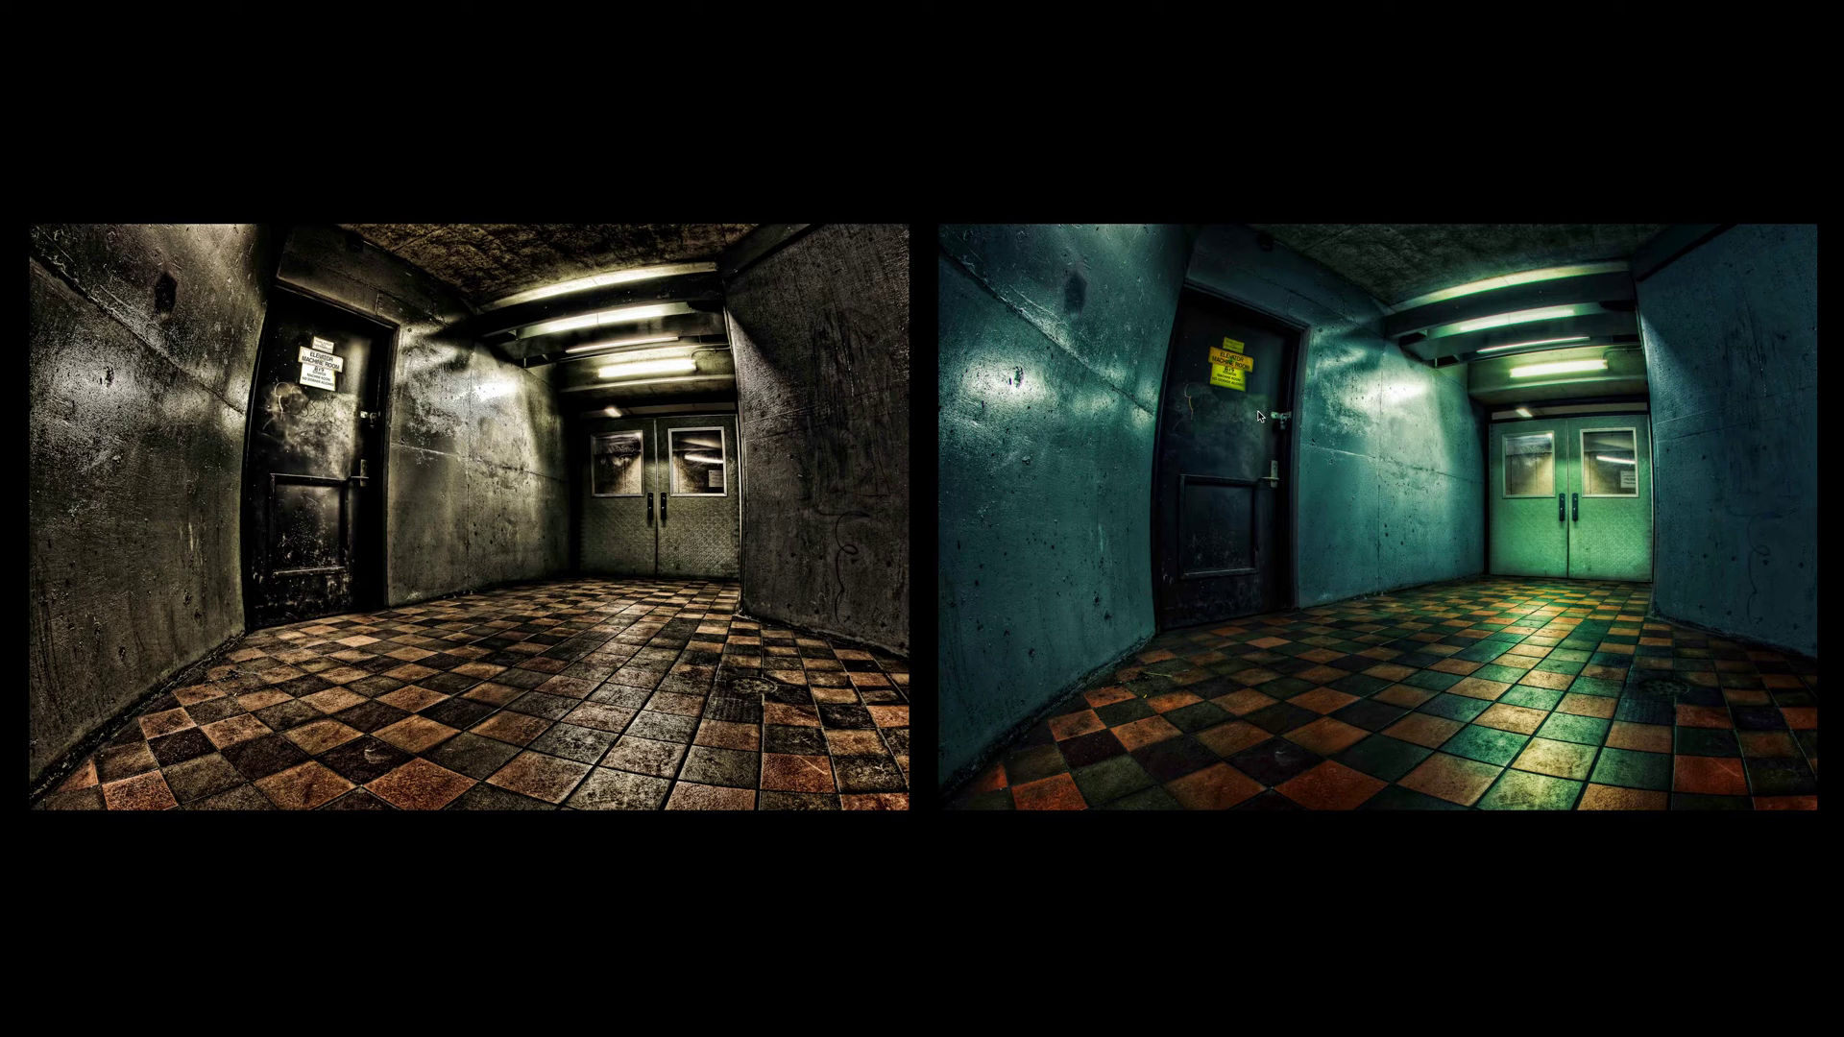
Open the Image02 folder and view its processed teal-toned street photo enlarged.
{"action": "key", "text": "g"}
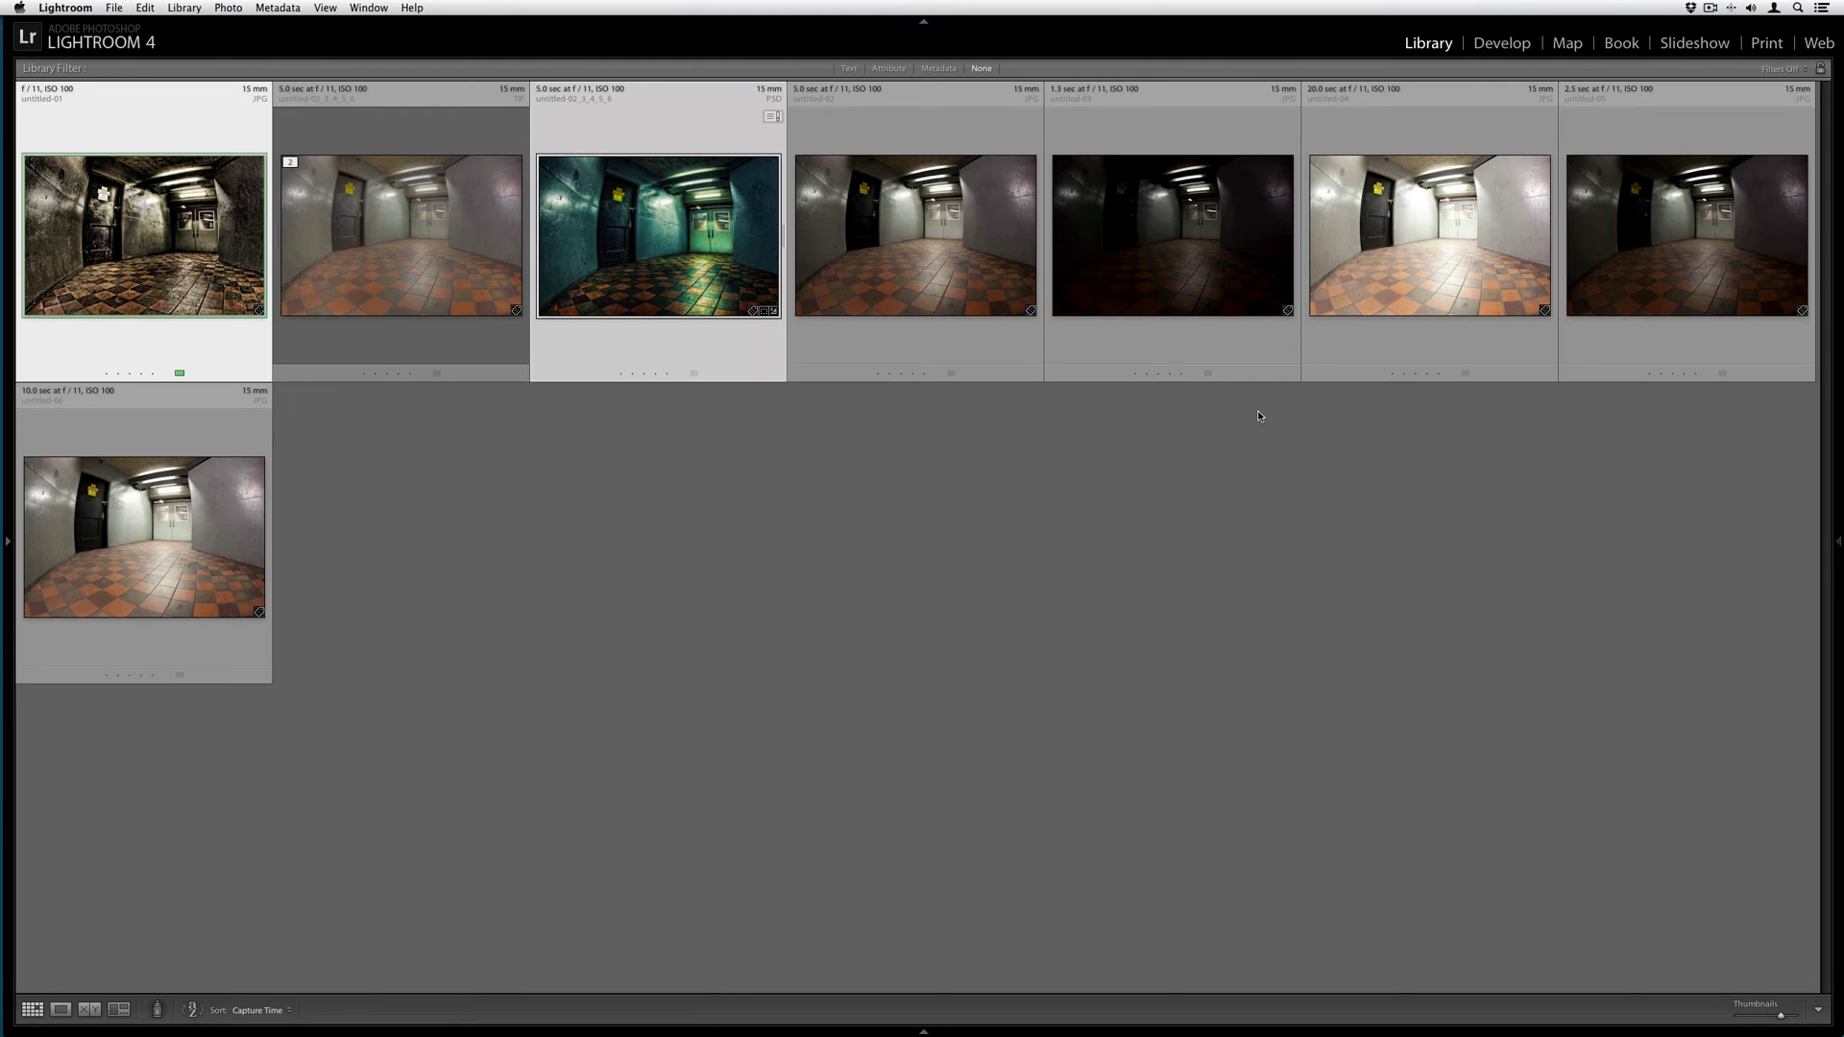
{"action": "left_click", "coordinate": [9, 544]}
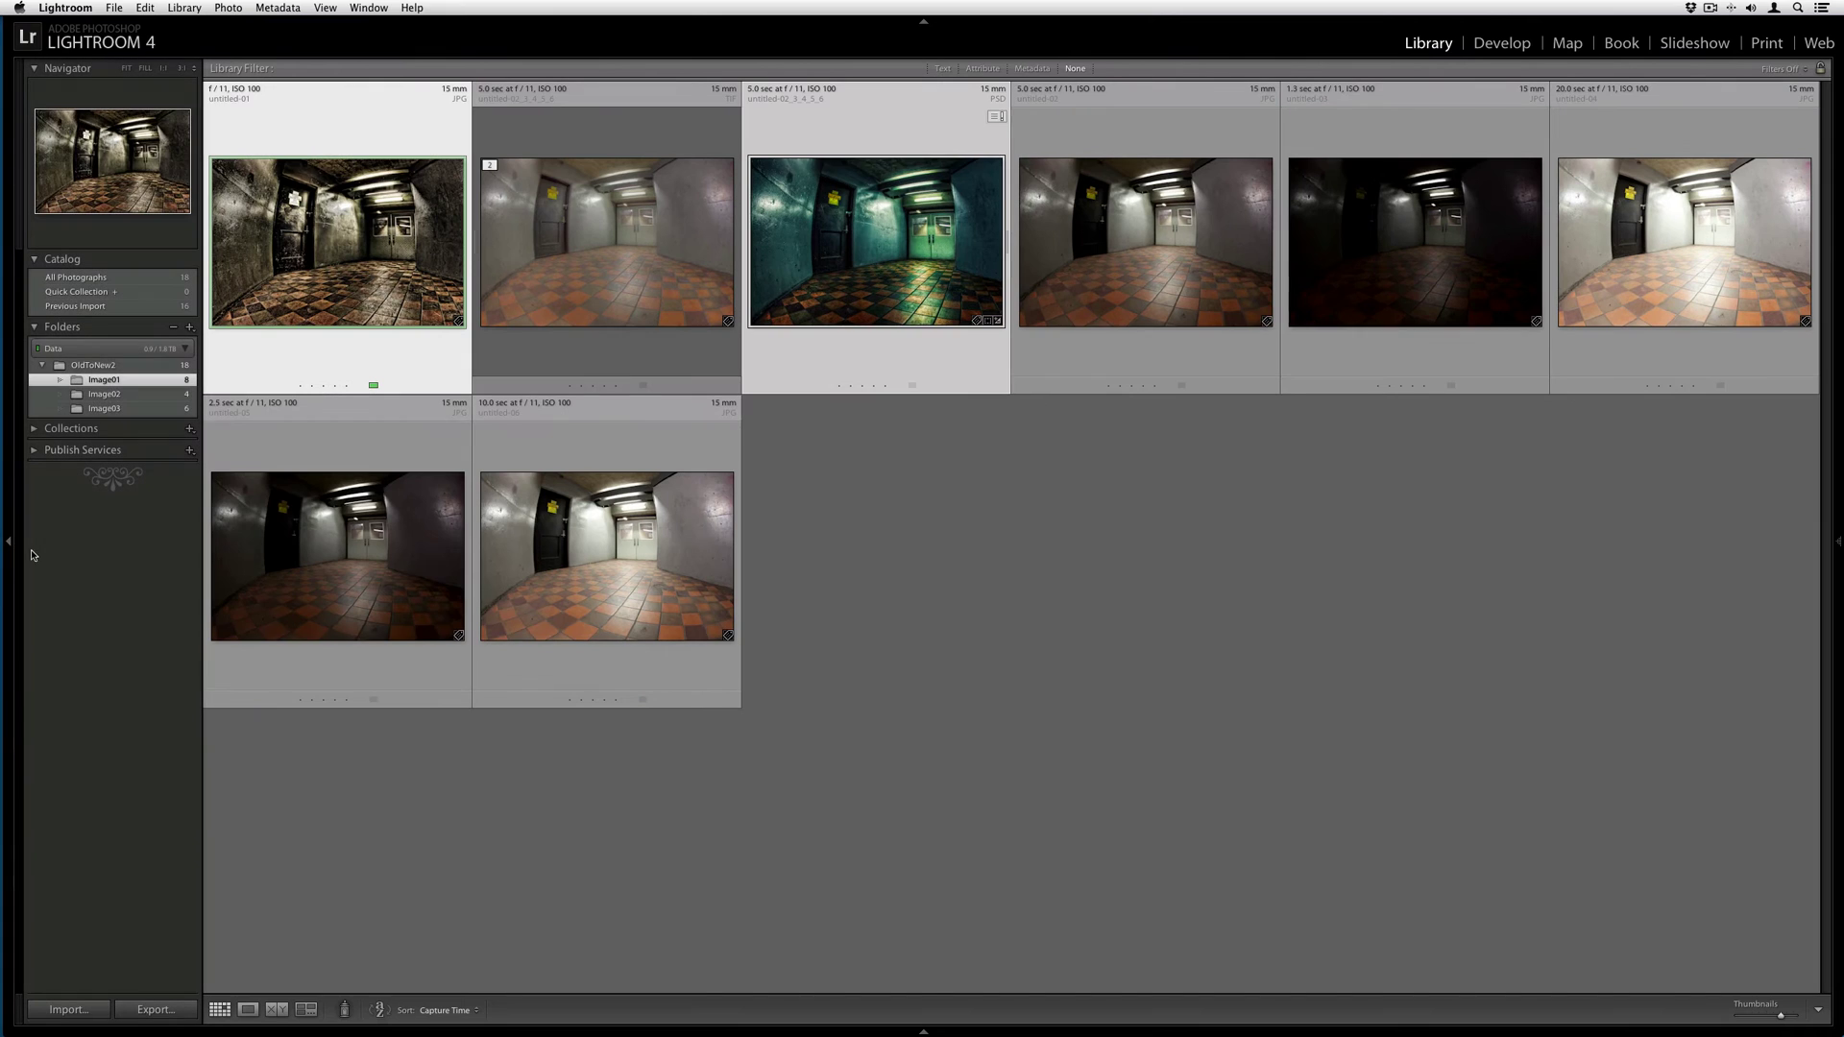
{"action": "left_click", "coordinate": [173, 397]}
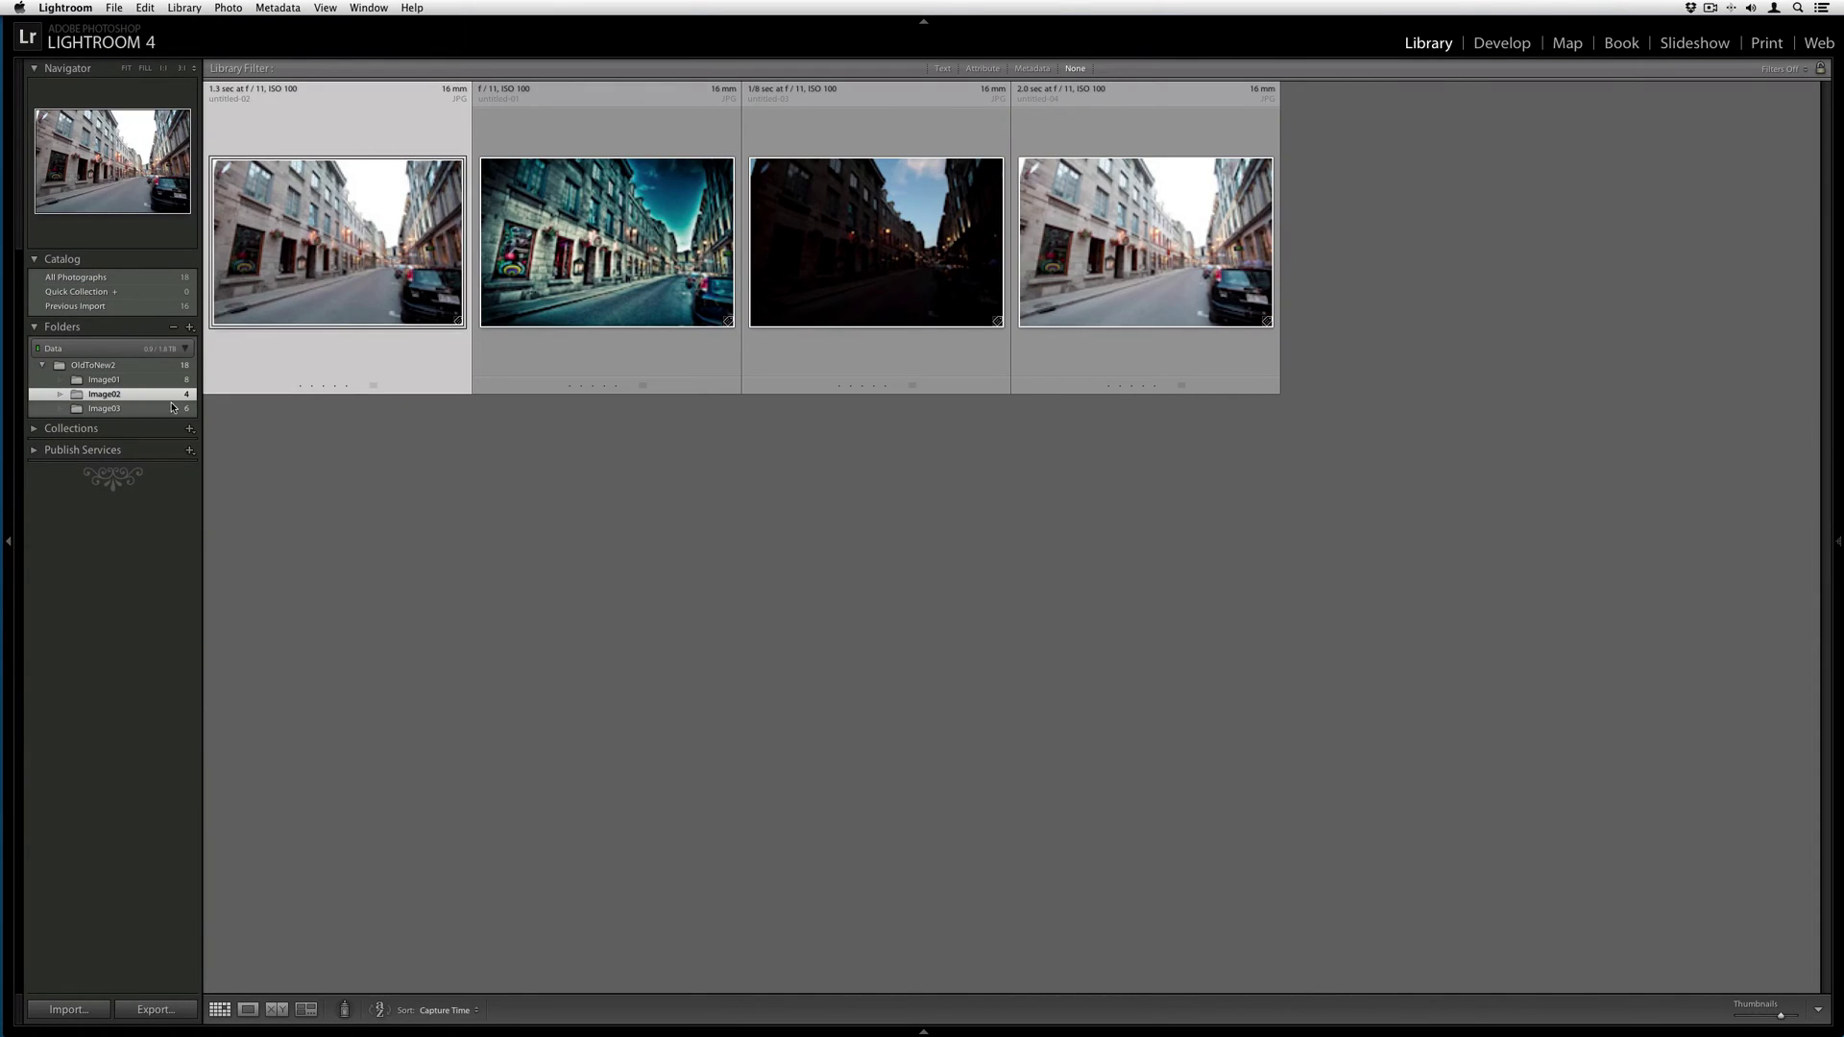
{"action": "left_click", "coordinate": [562, 343]}
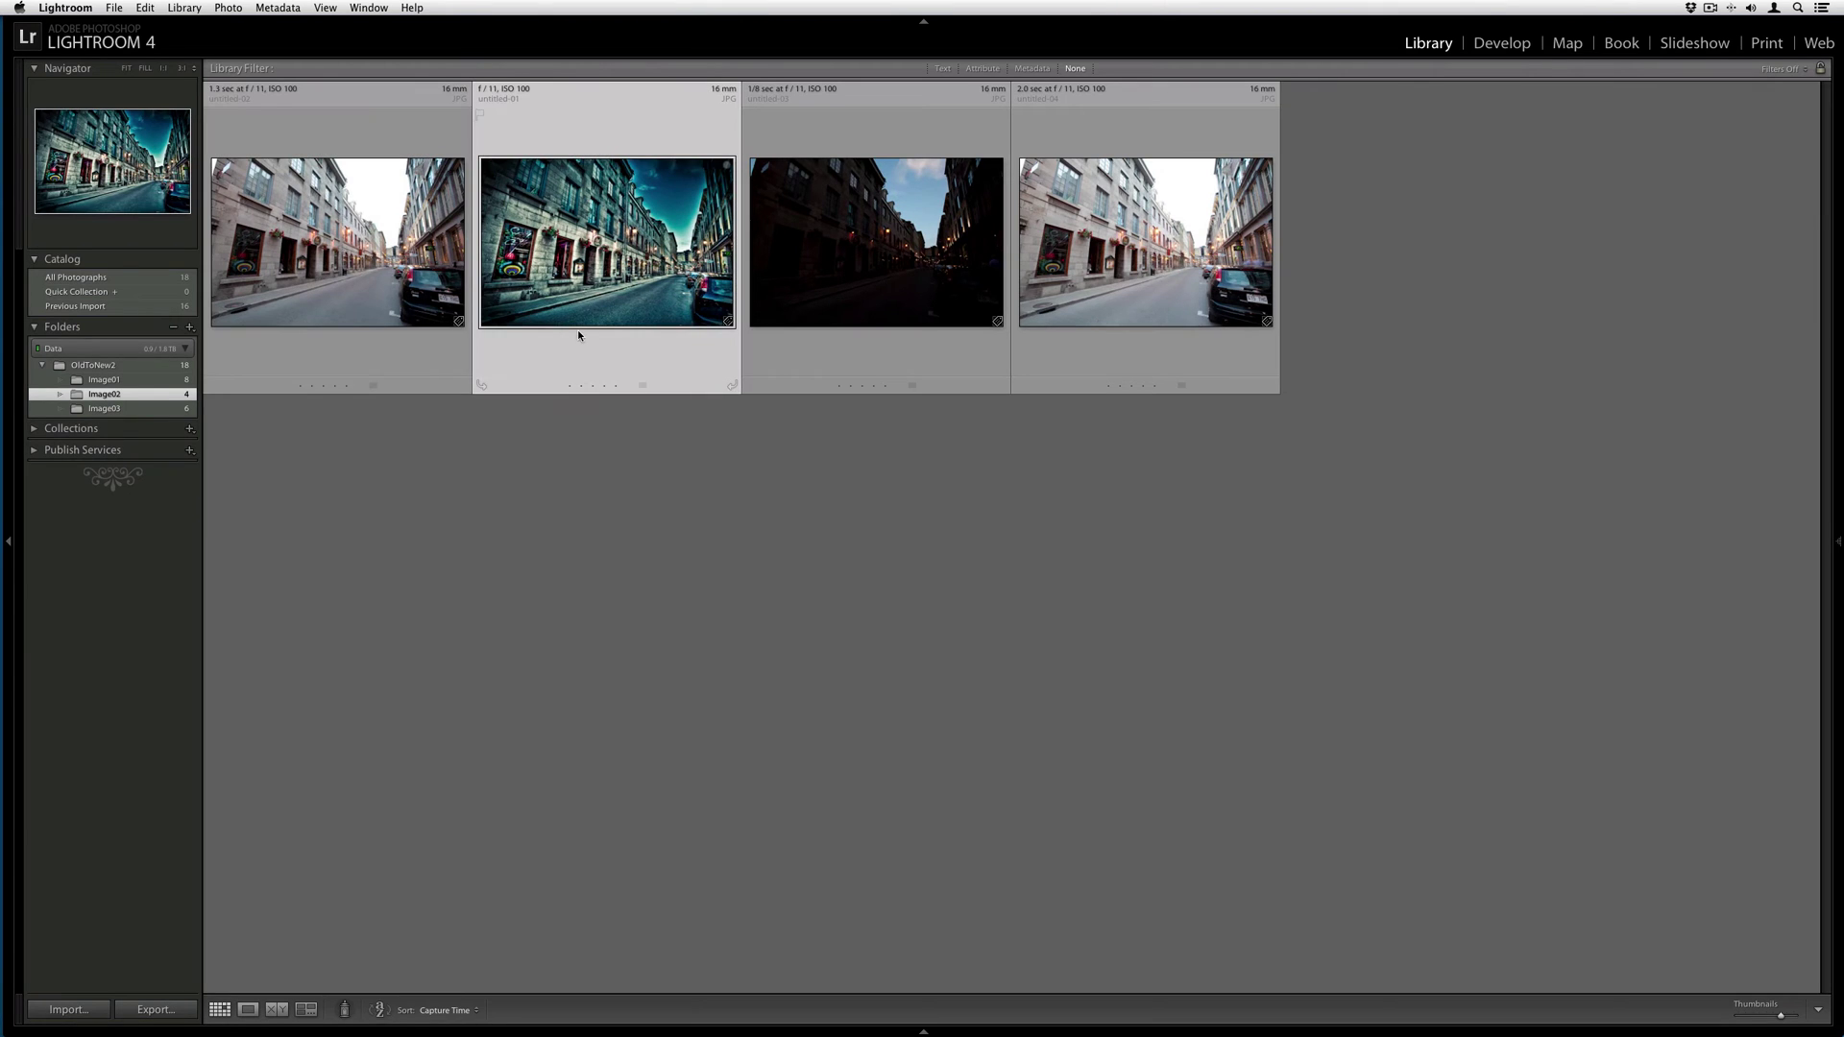
{"action": "double_click", "coordinate": [578, 335]}
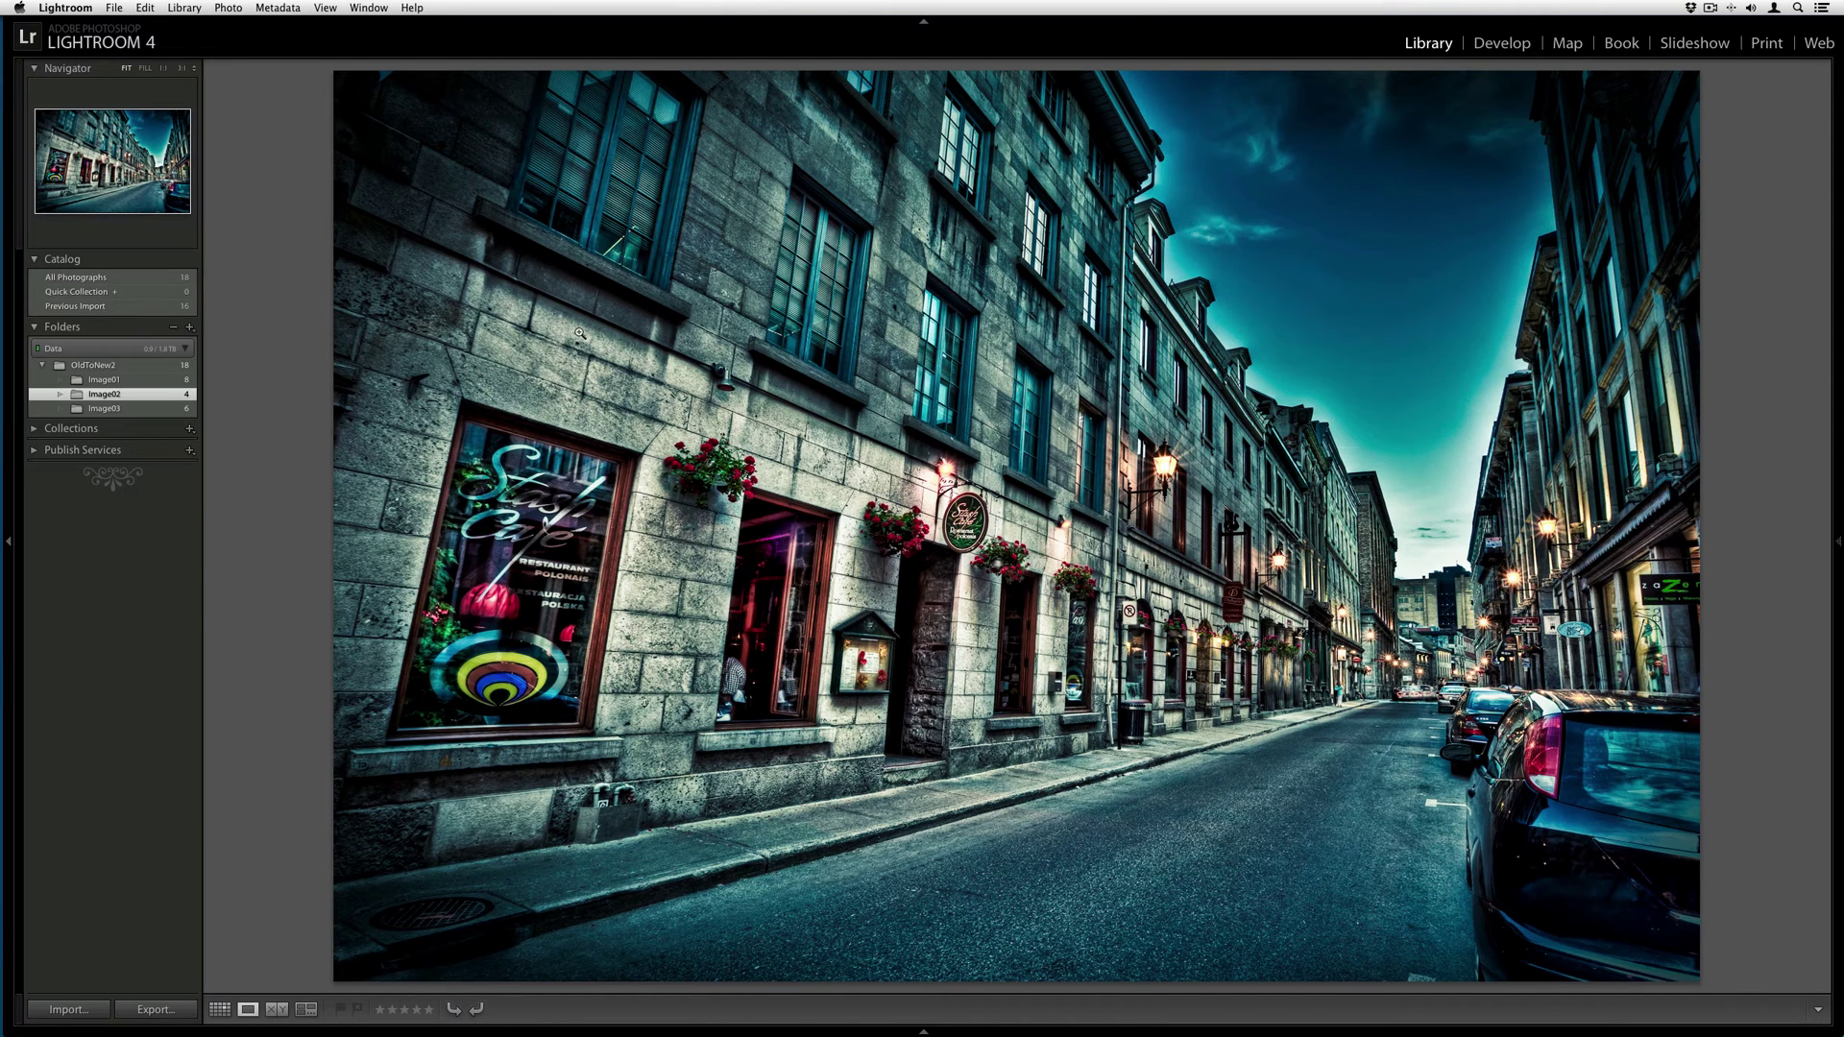
{"action": "key", "text": "i"}
{"action": "key", "text": "g"}
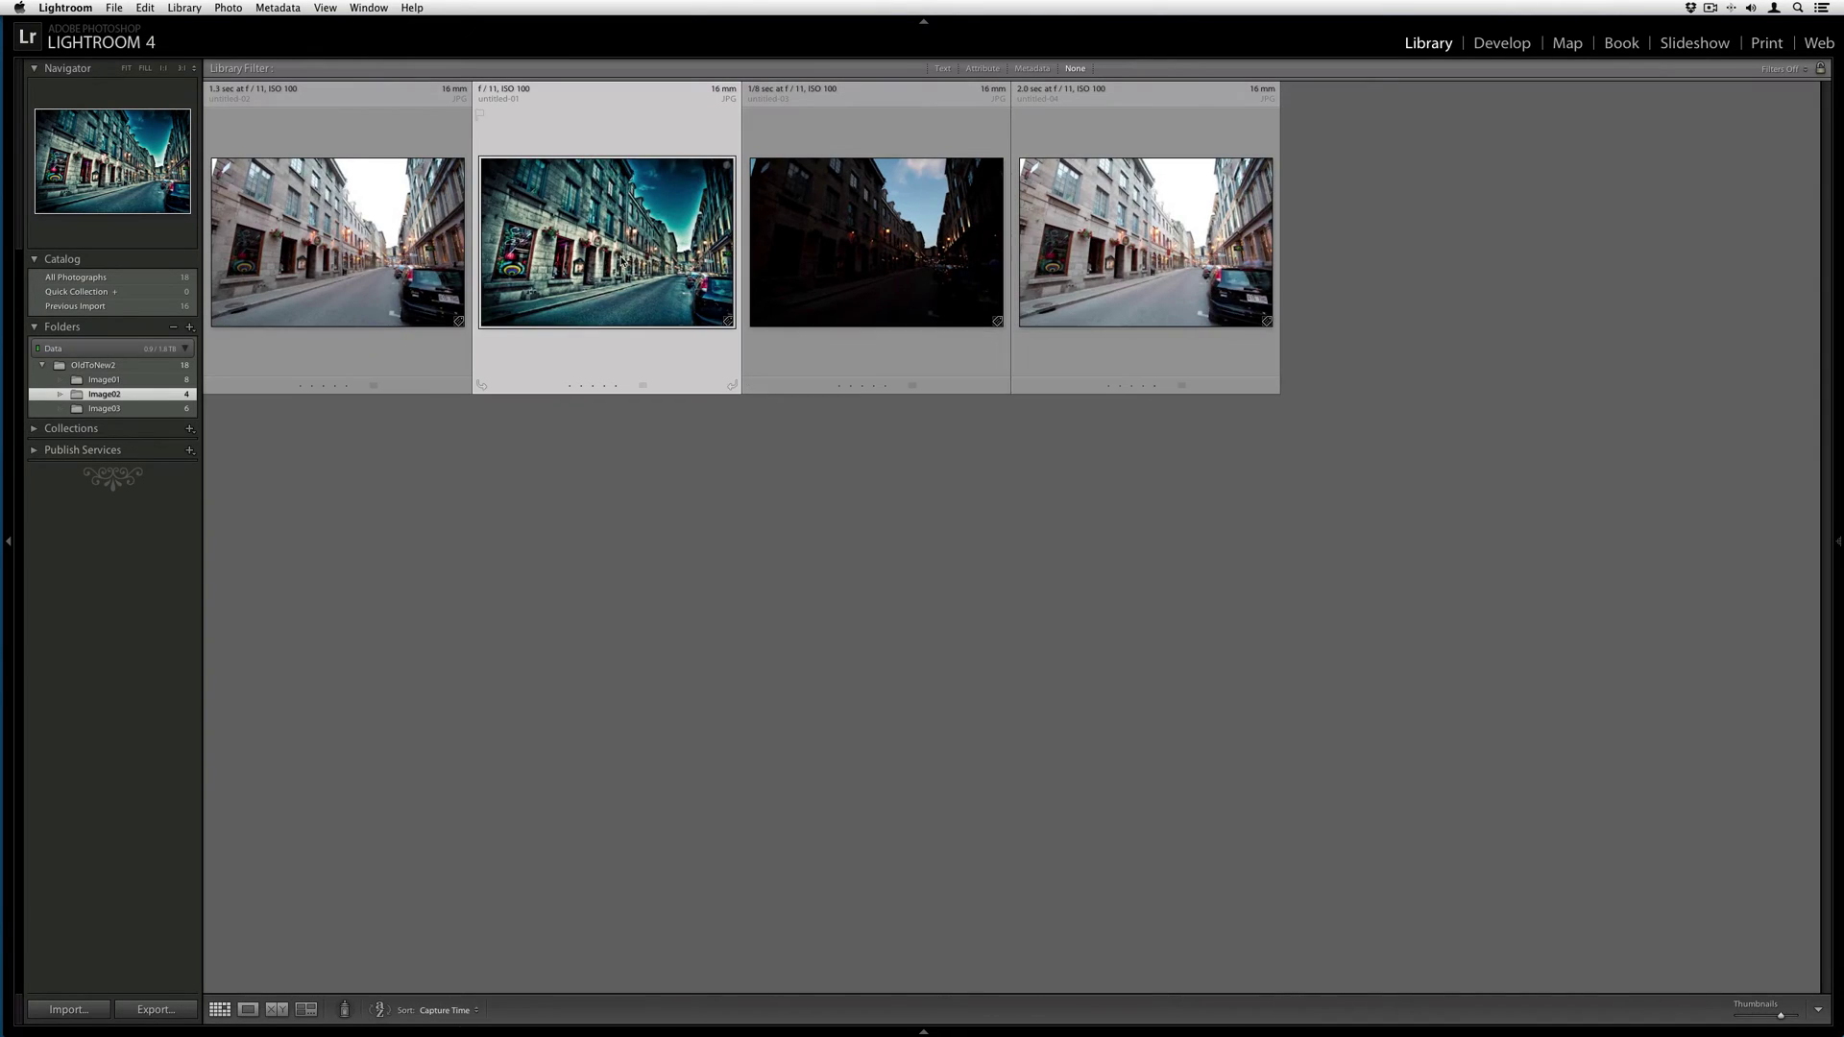
Reorder the Image02 photos so the processed street photo comes first, and view it enlarged.
{"action": "left_click_drag", "start_coordinate": [321, 222], "coordinate": [588, 246]}
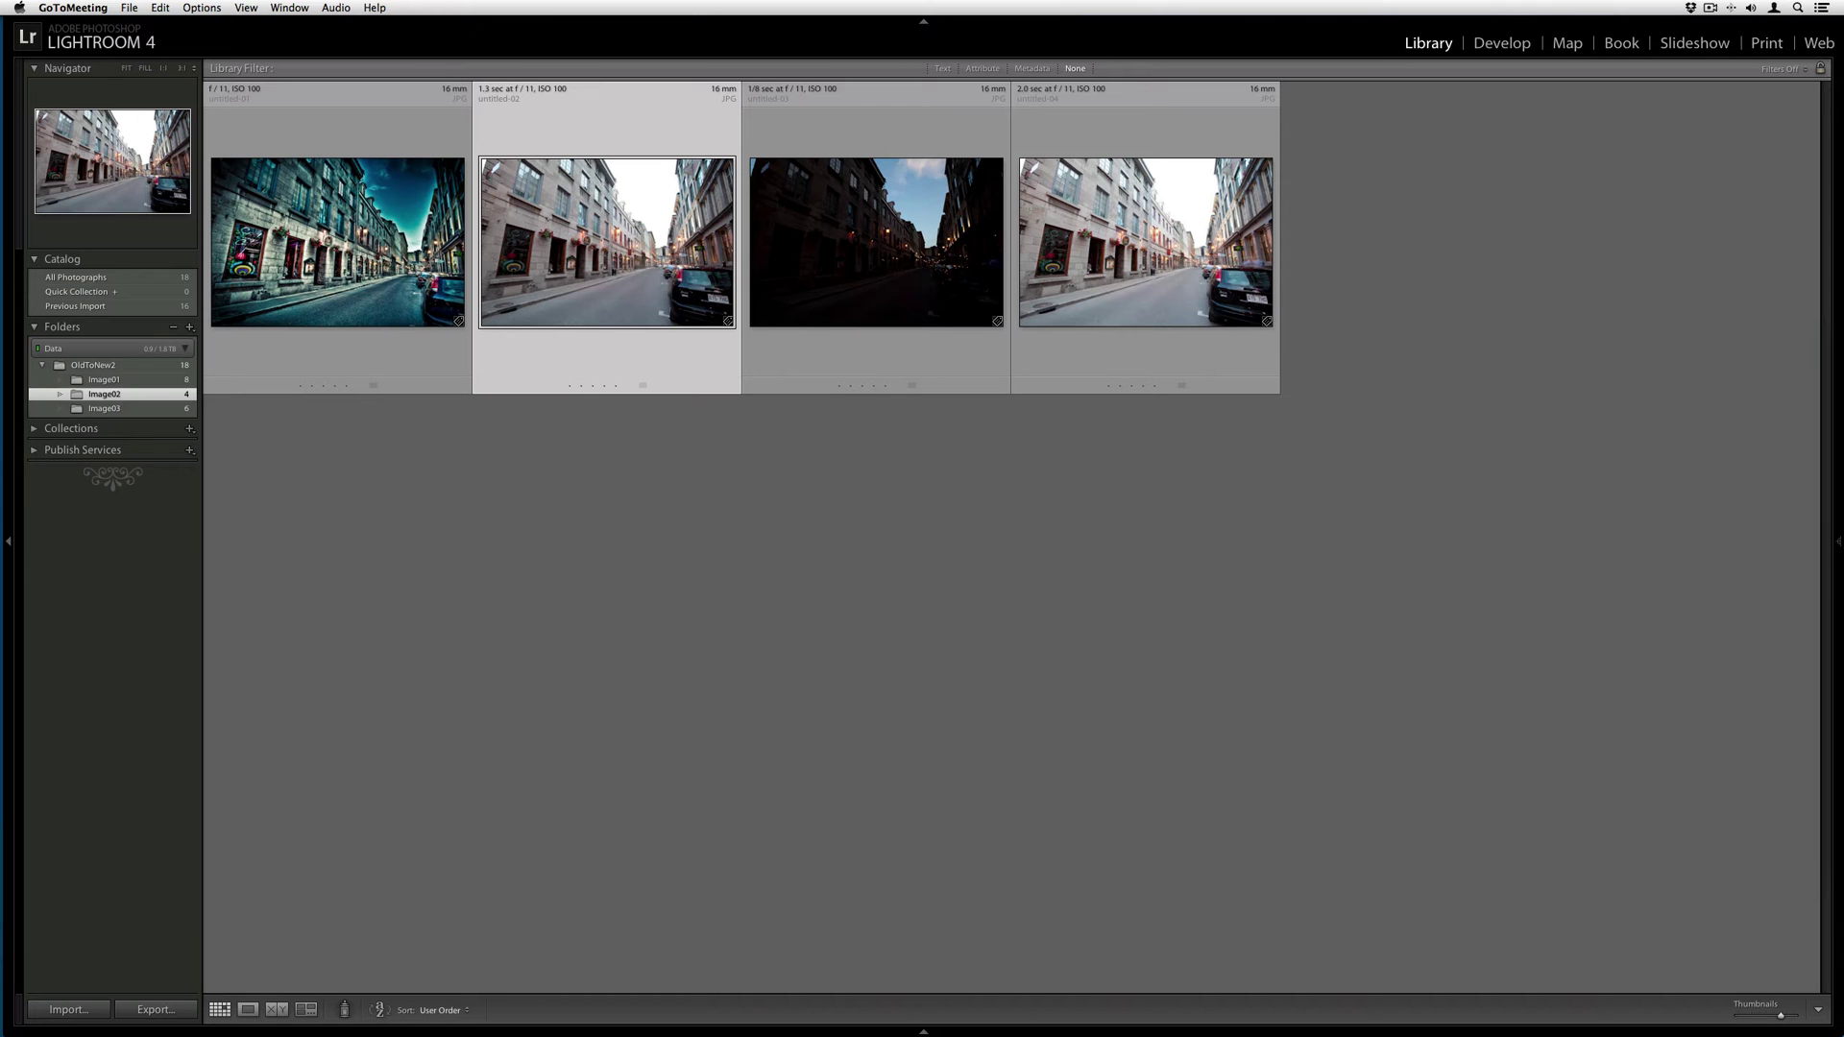
{"action": "left_click", "coordinate": [390, 304]}
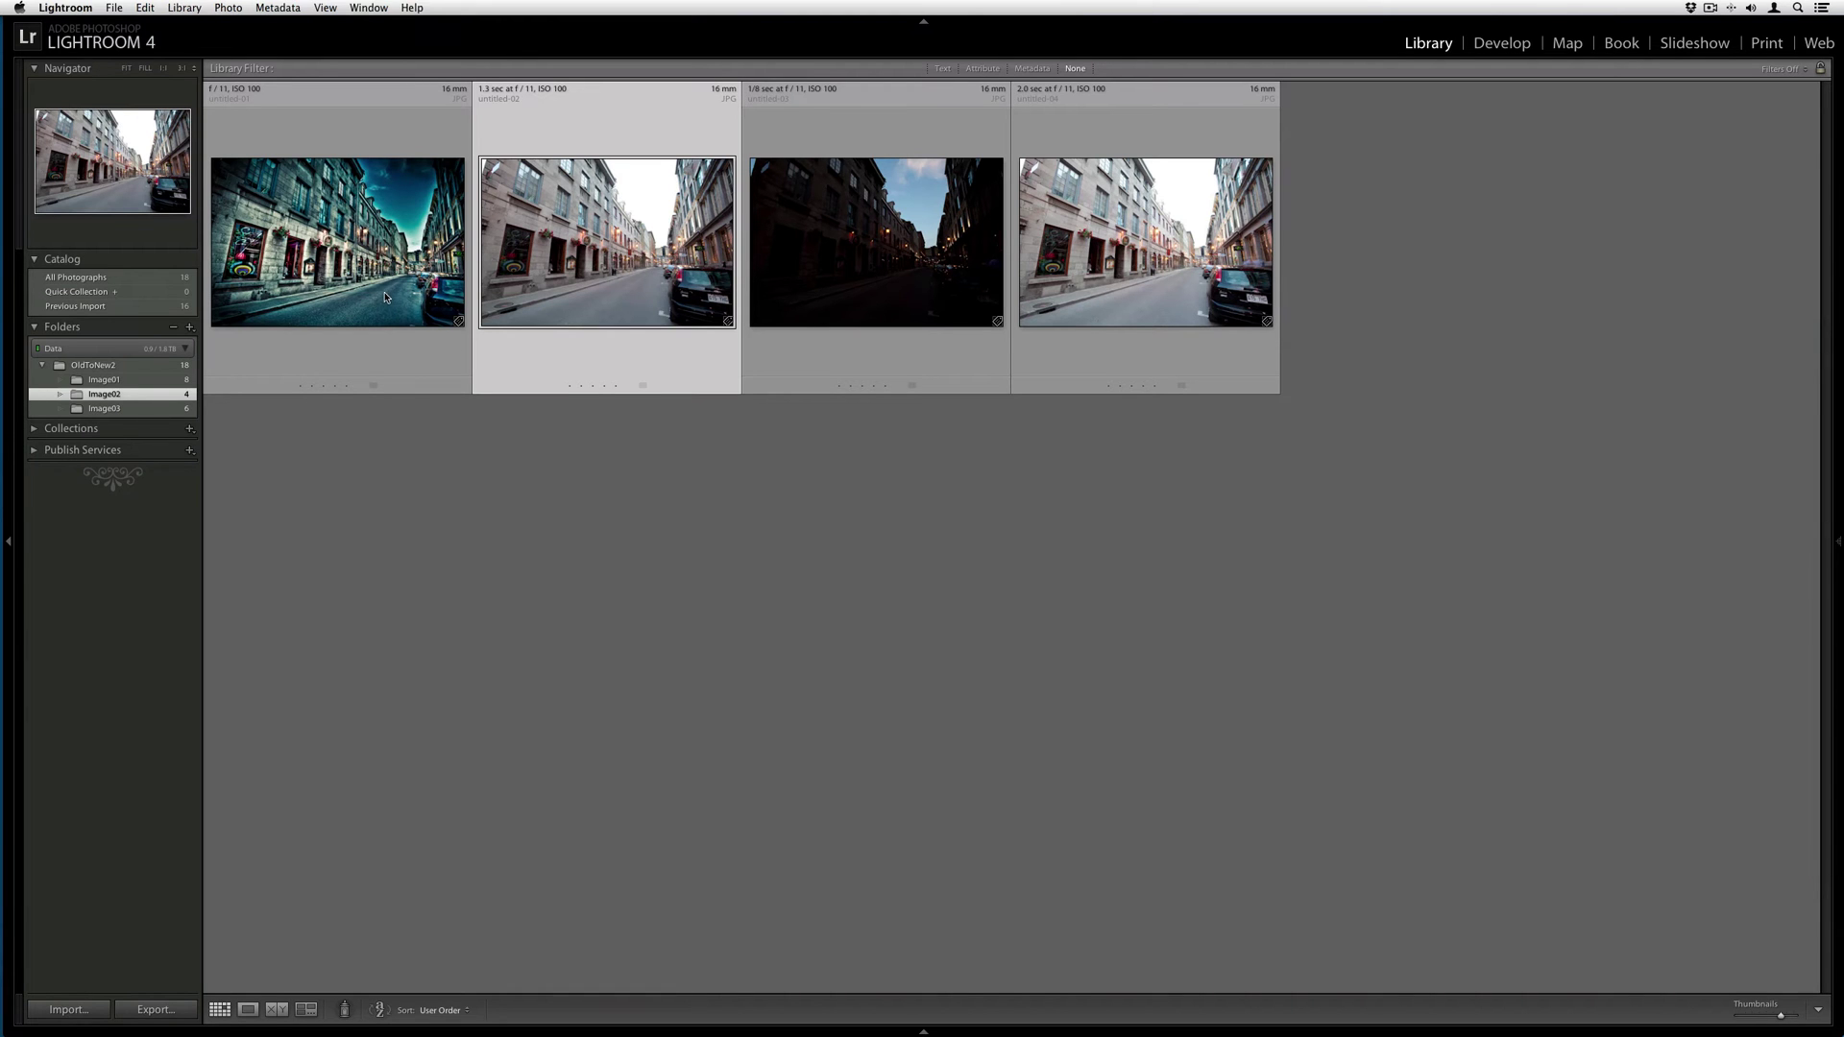
{"action": "double_click", "coordinate": [390, 301]}
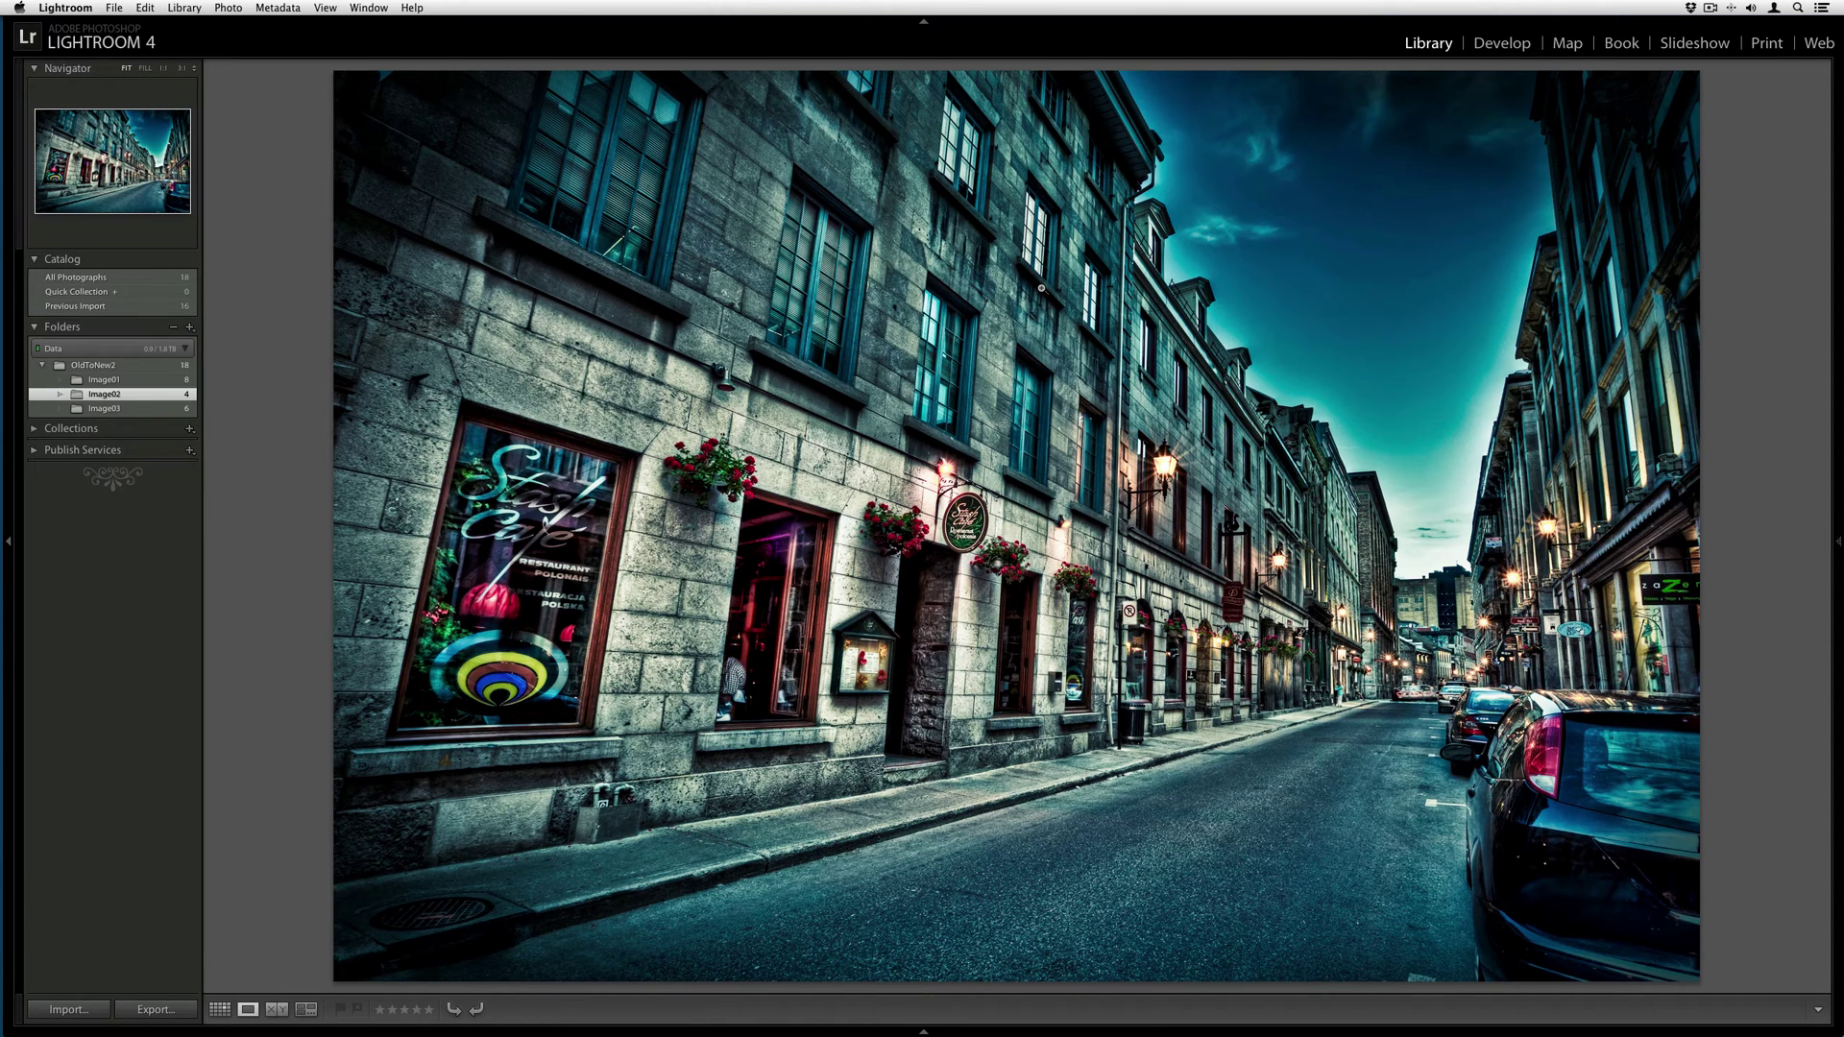
{"action": "key", "text": "g"}
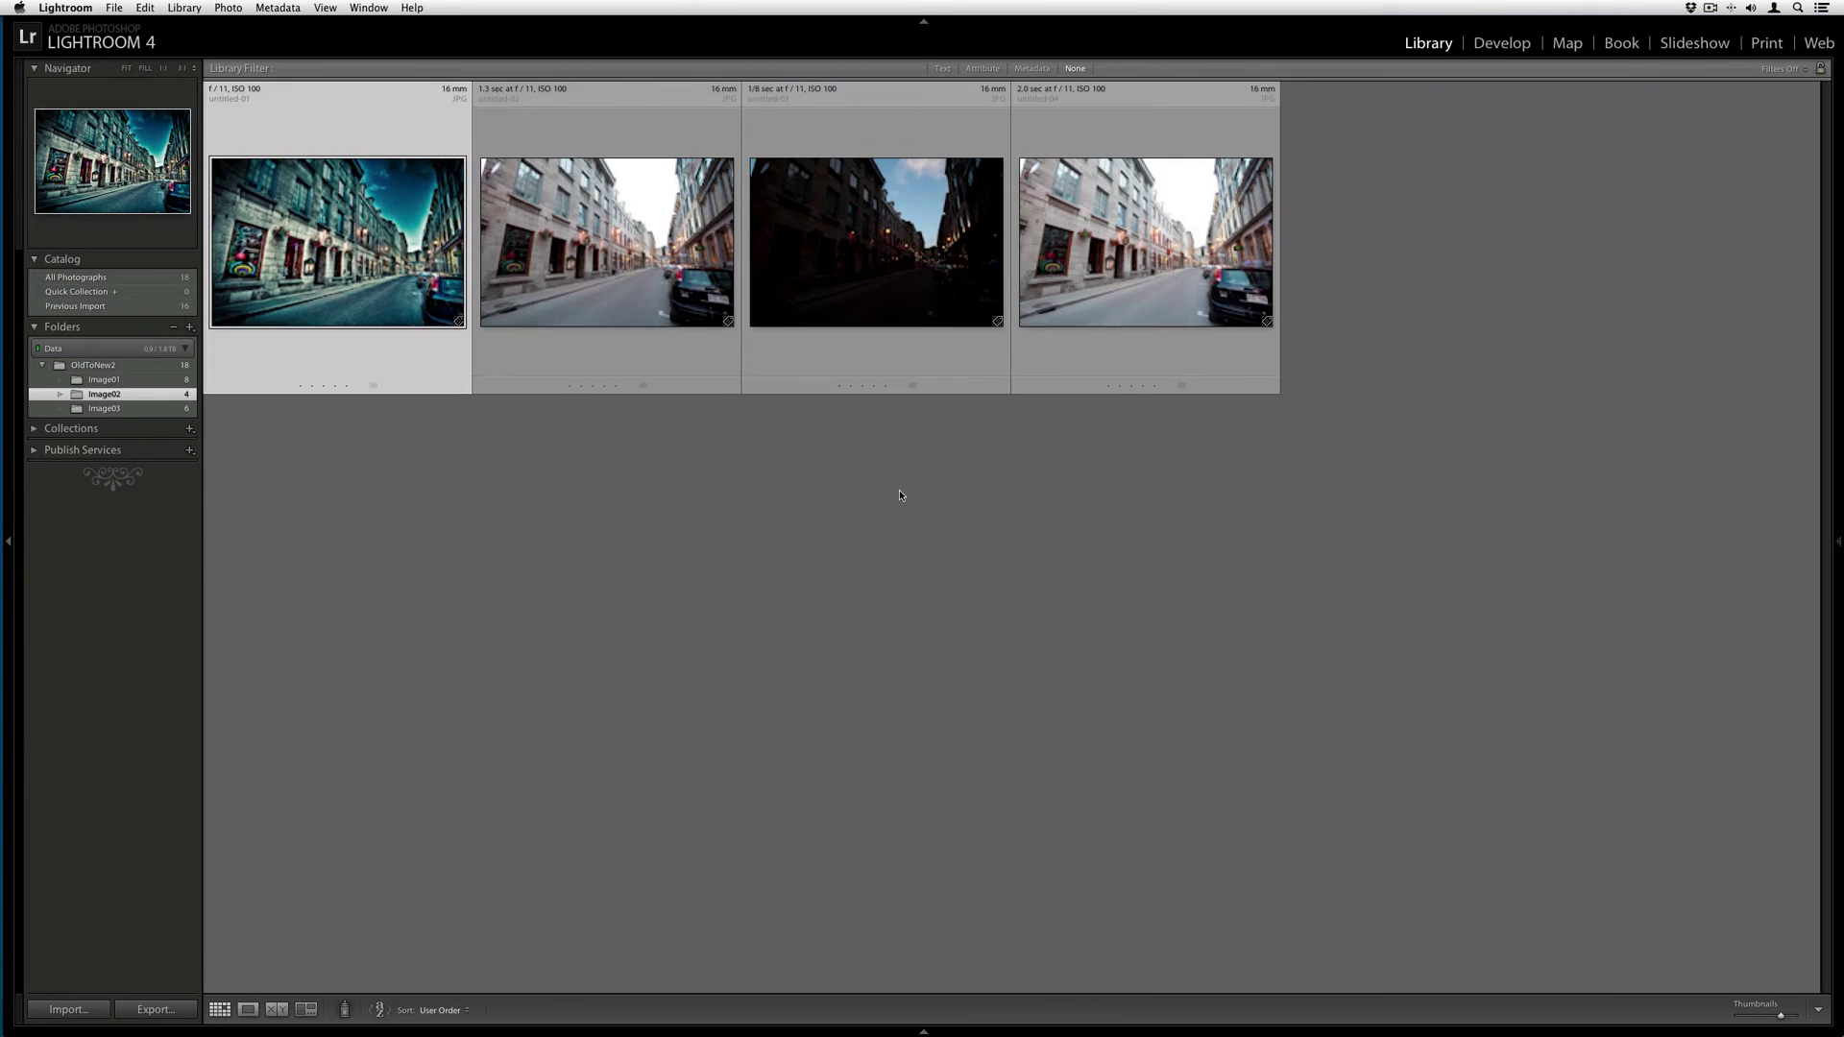
Compare the 1.3 sec and 1/8 sec street exposures enlarged, checking the sky and the buildings.
{"action": "left_click", "coordinate": [614, 267]}
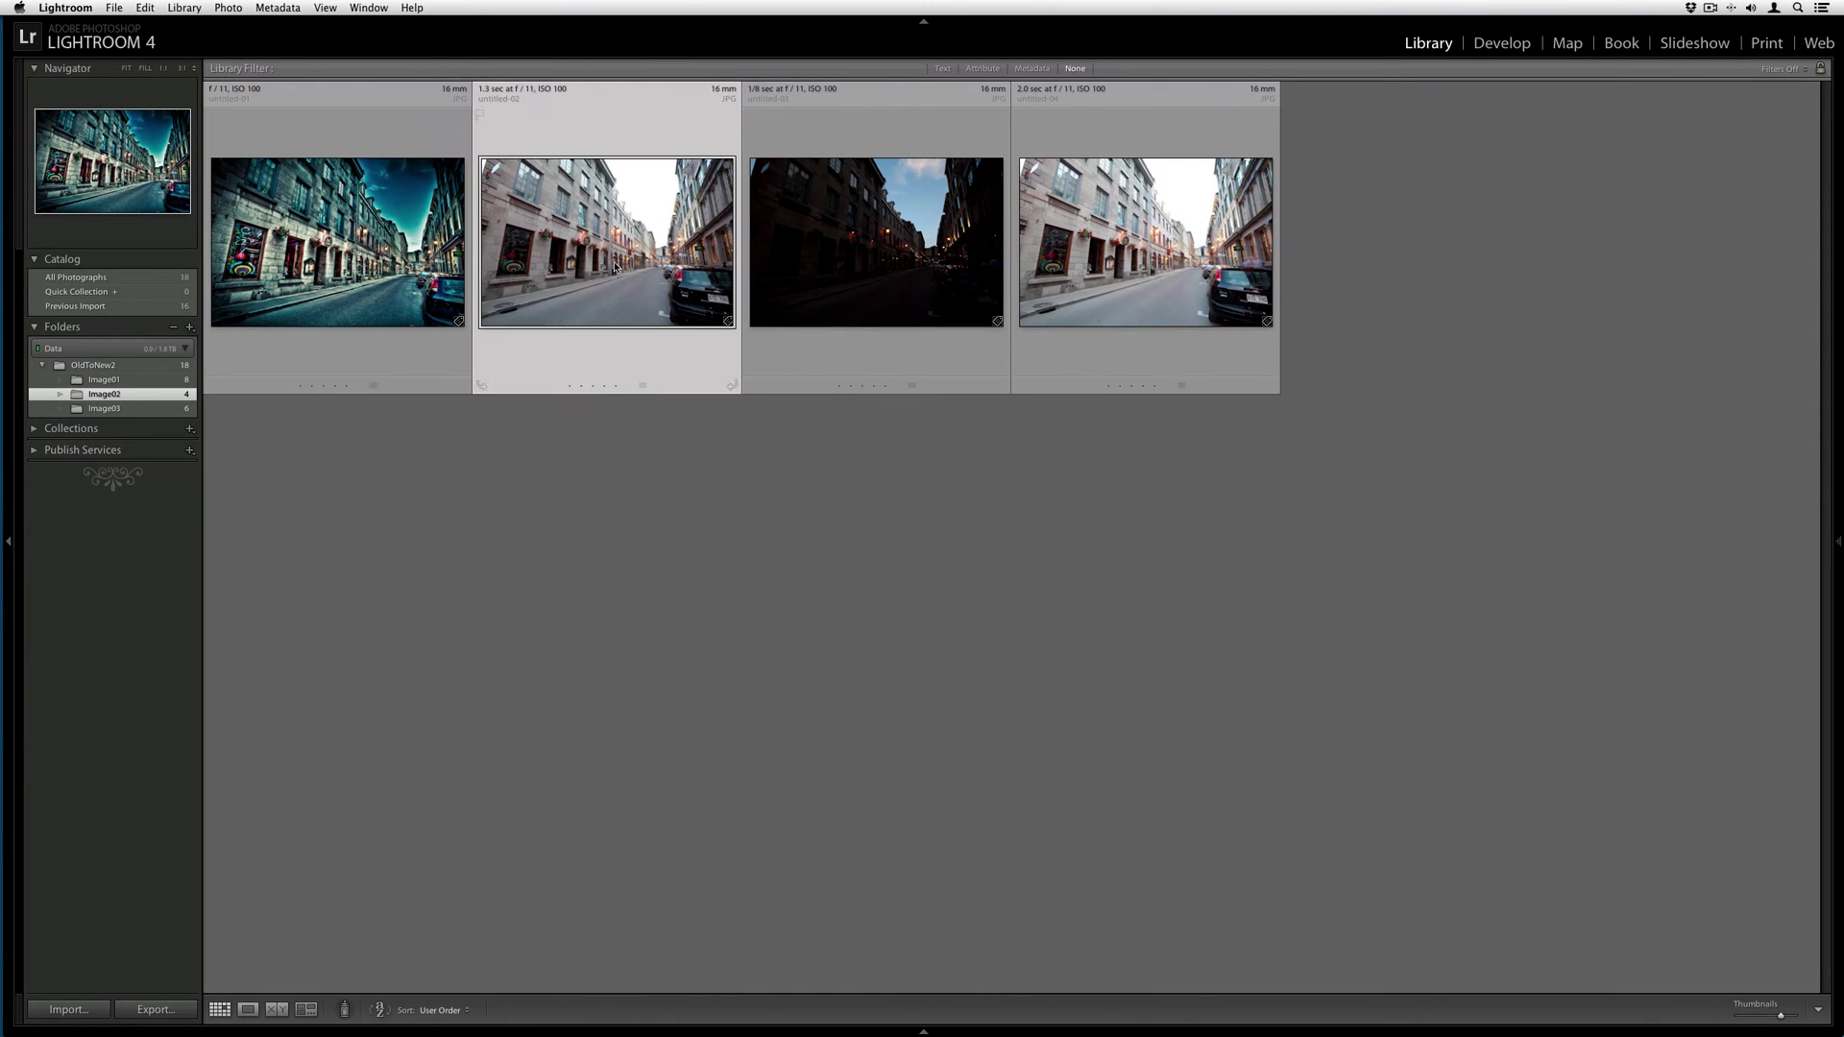
{"action": "left_click", "coordinate": [832, 276], "text": "shift"}
{"action": "key", "text": "e"}
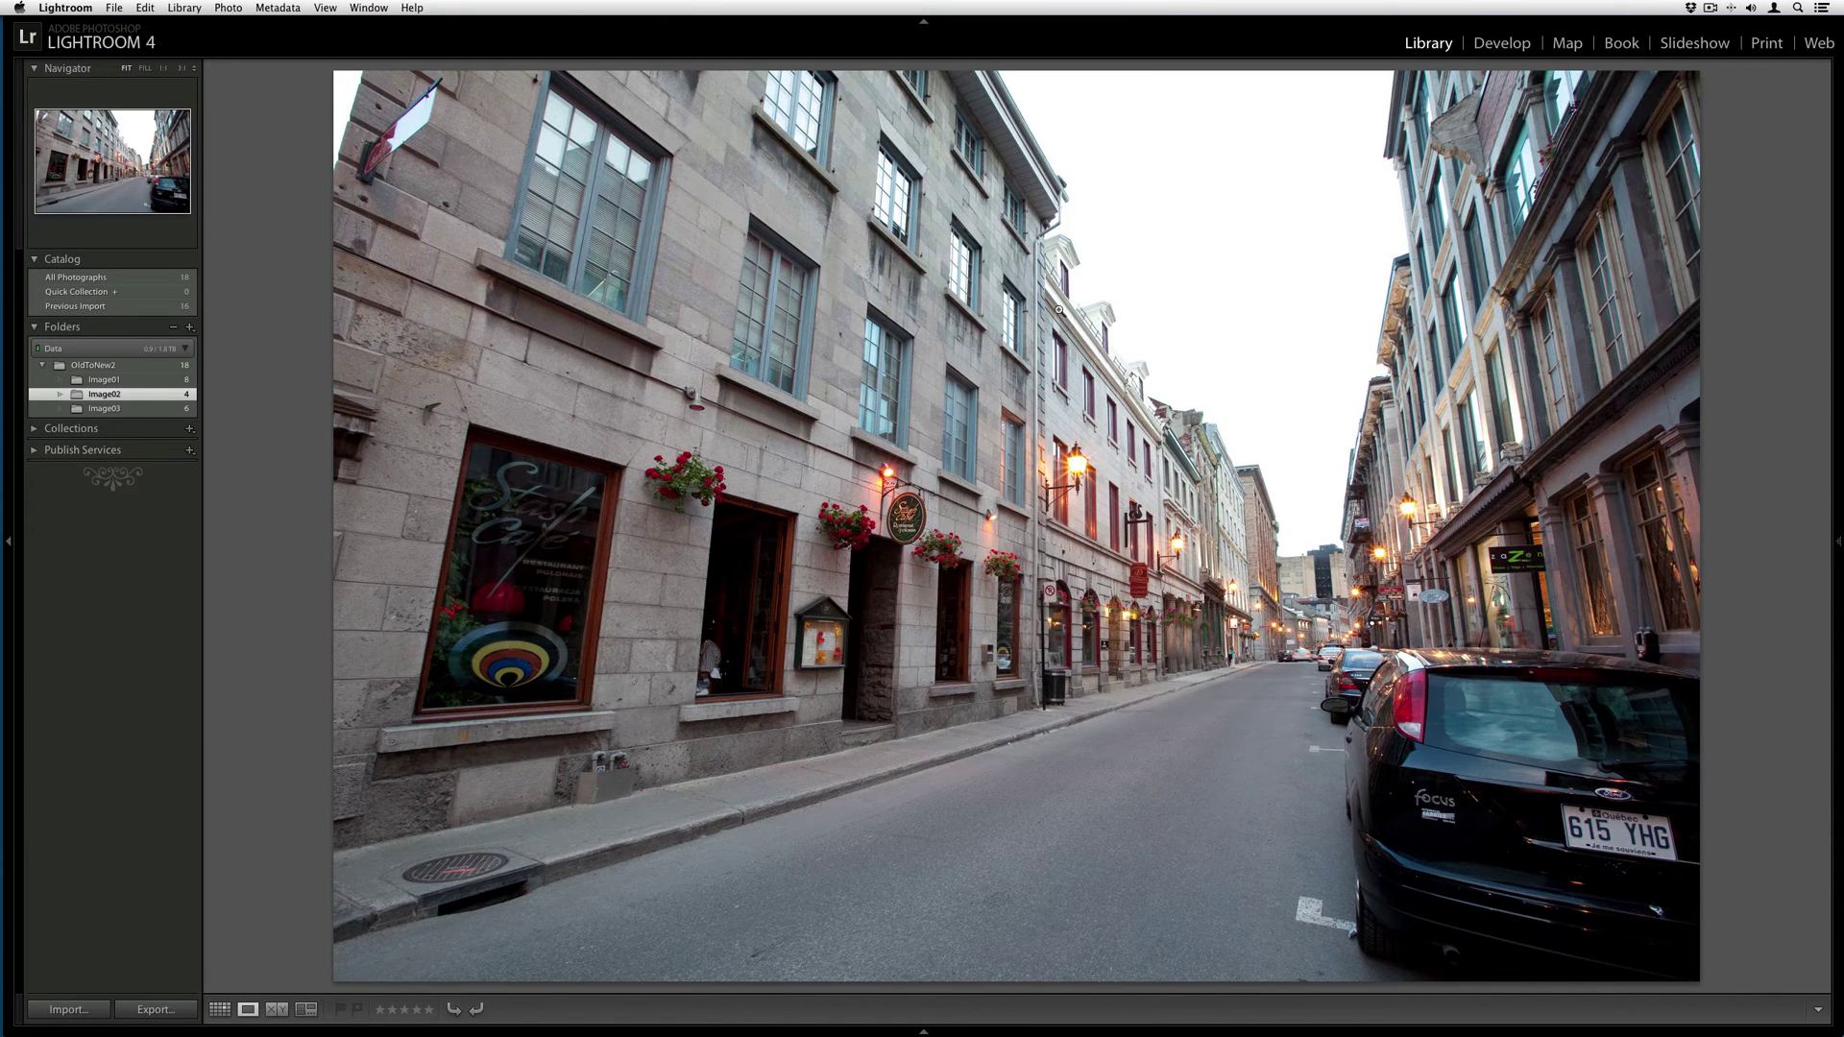
{"action": "key", "text": "Right"}
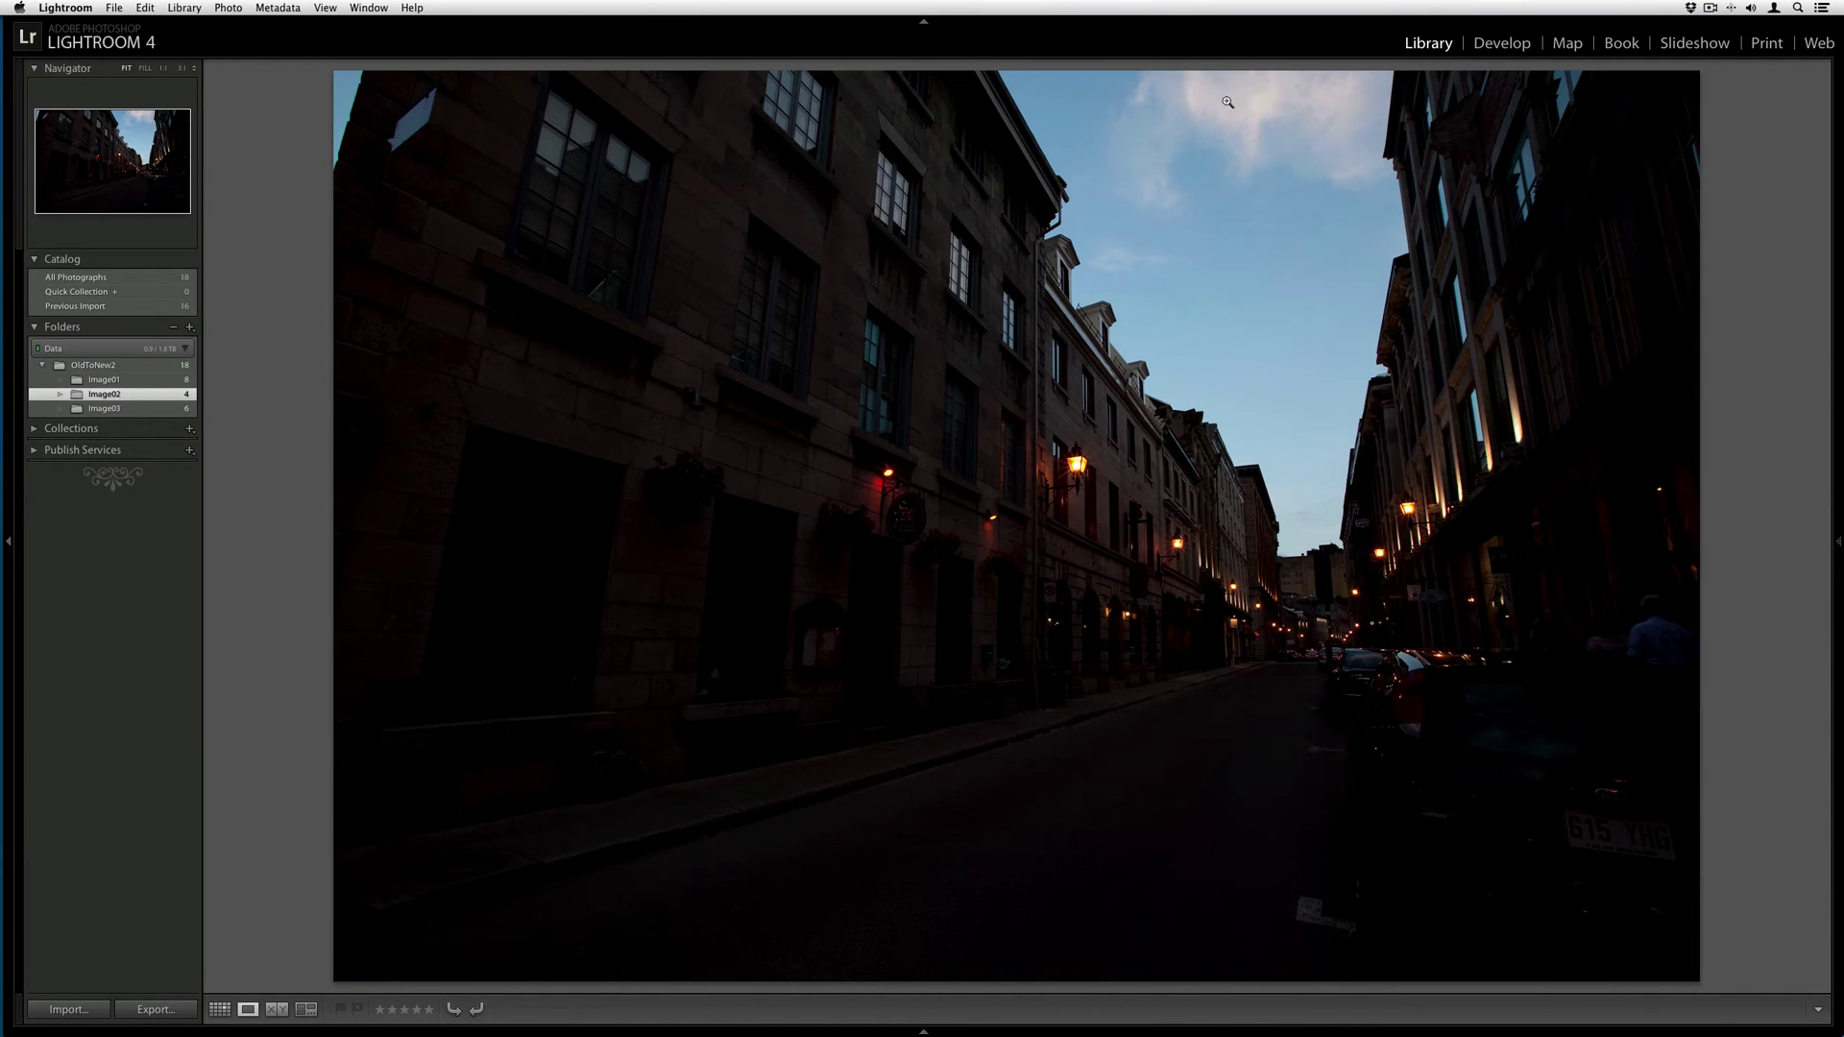
{"action": "key", "text": "Right"}
{"action": "key", "text": "Left"}
{"action": "key", "text": "Right"}
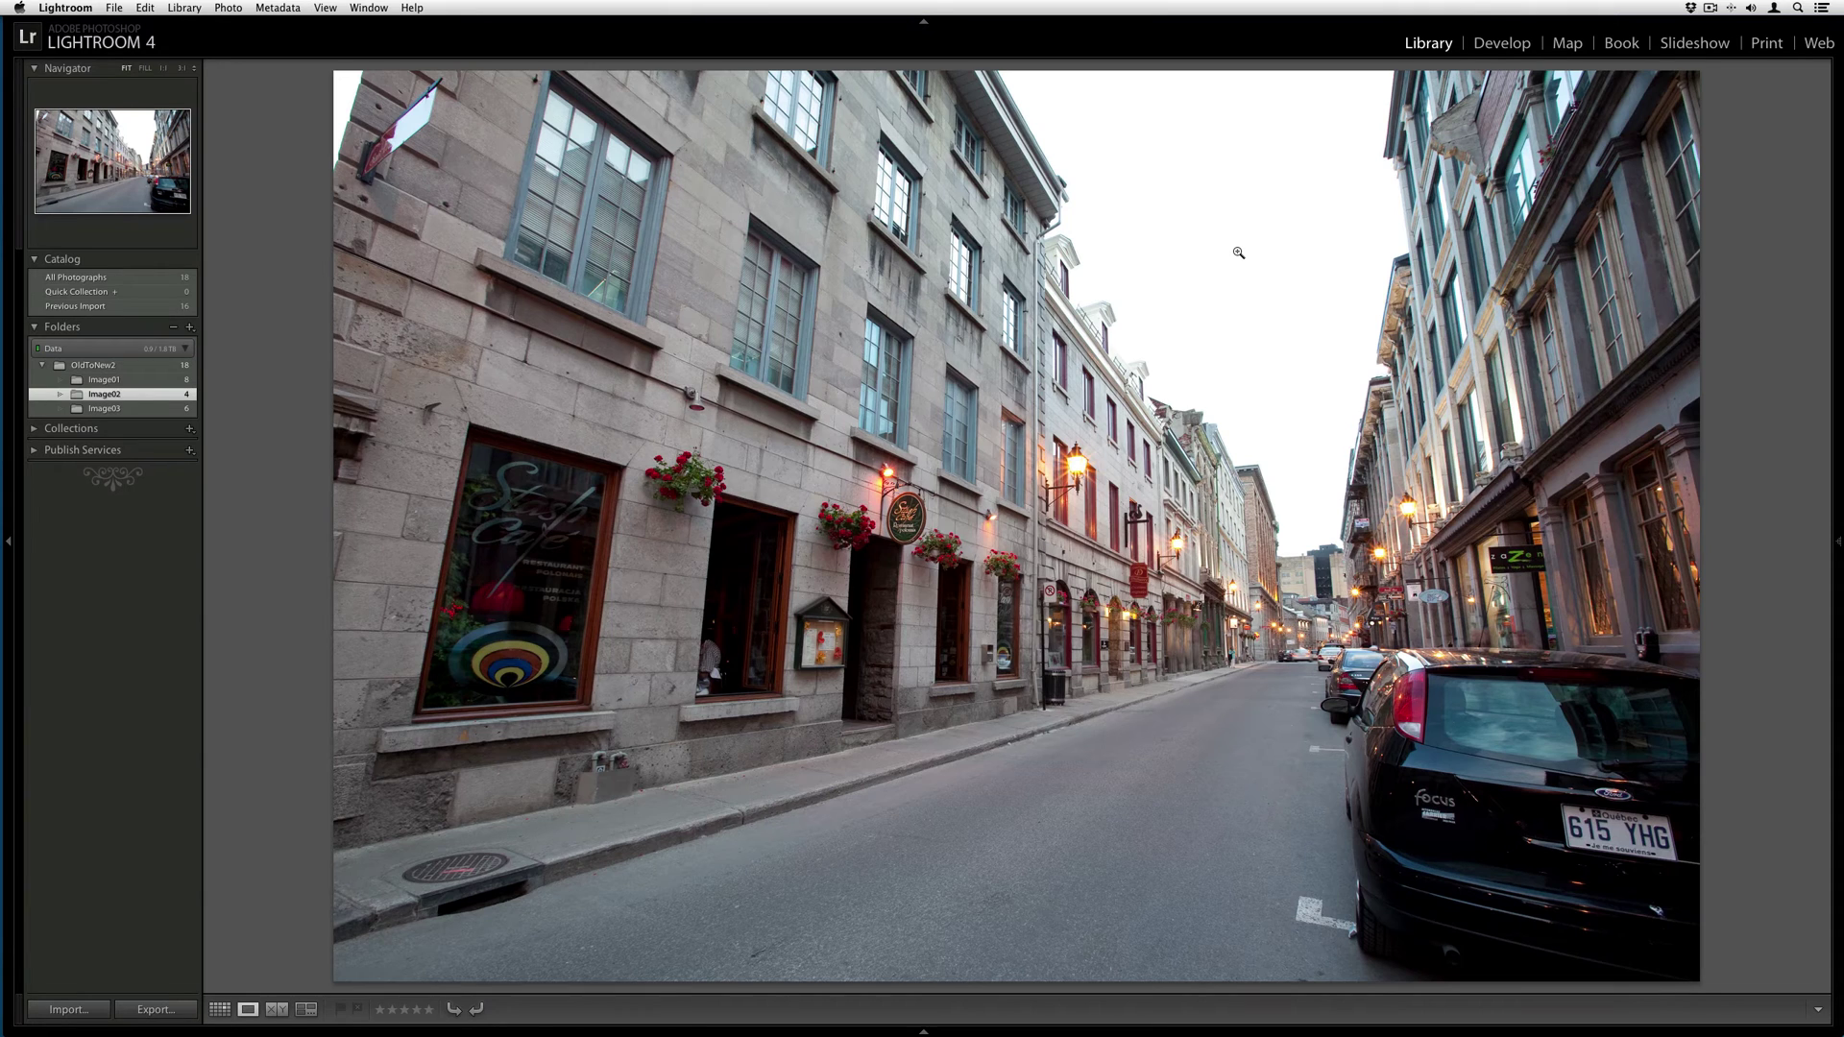
{"action": "key", "text": "g"}
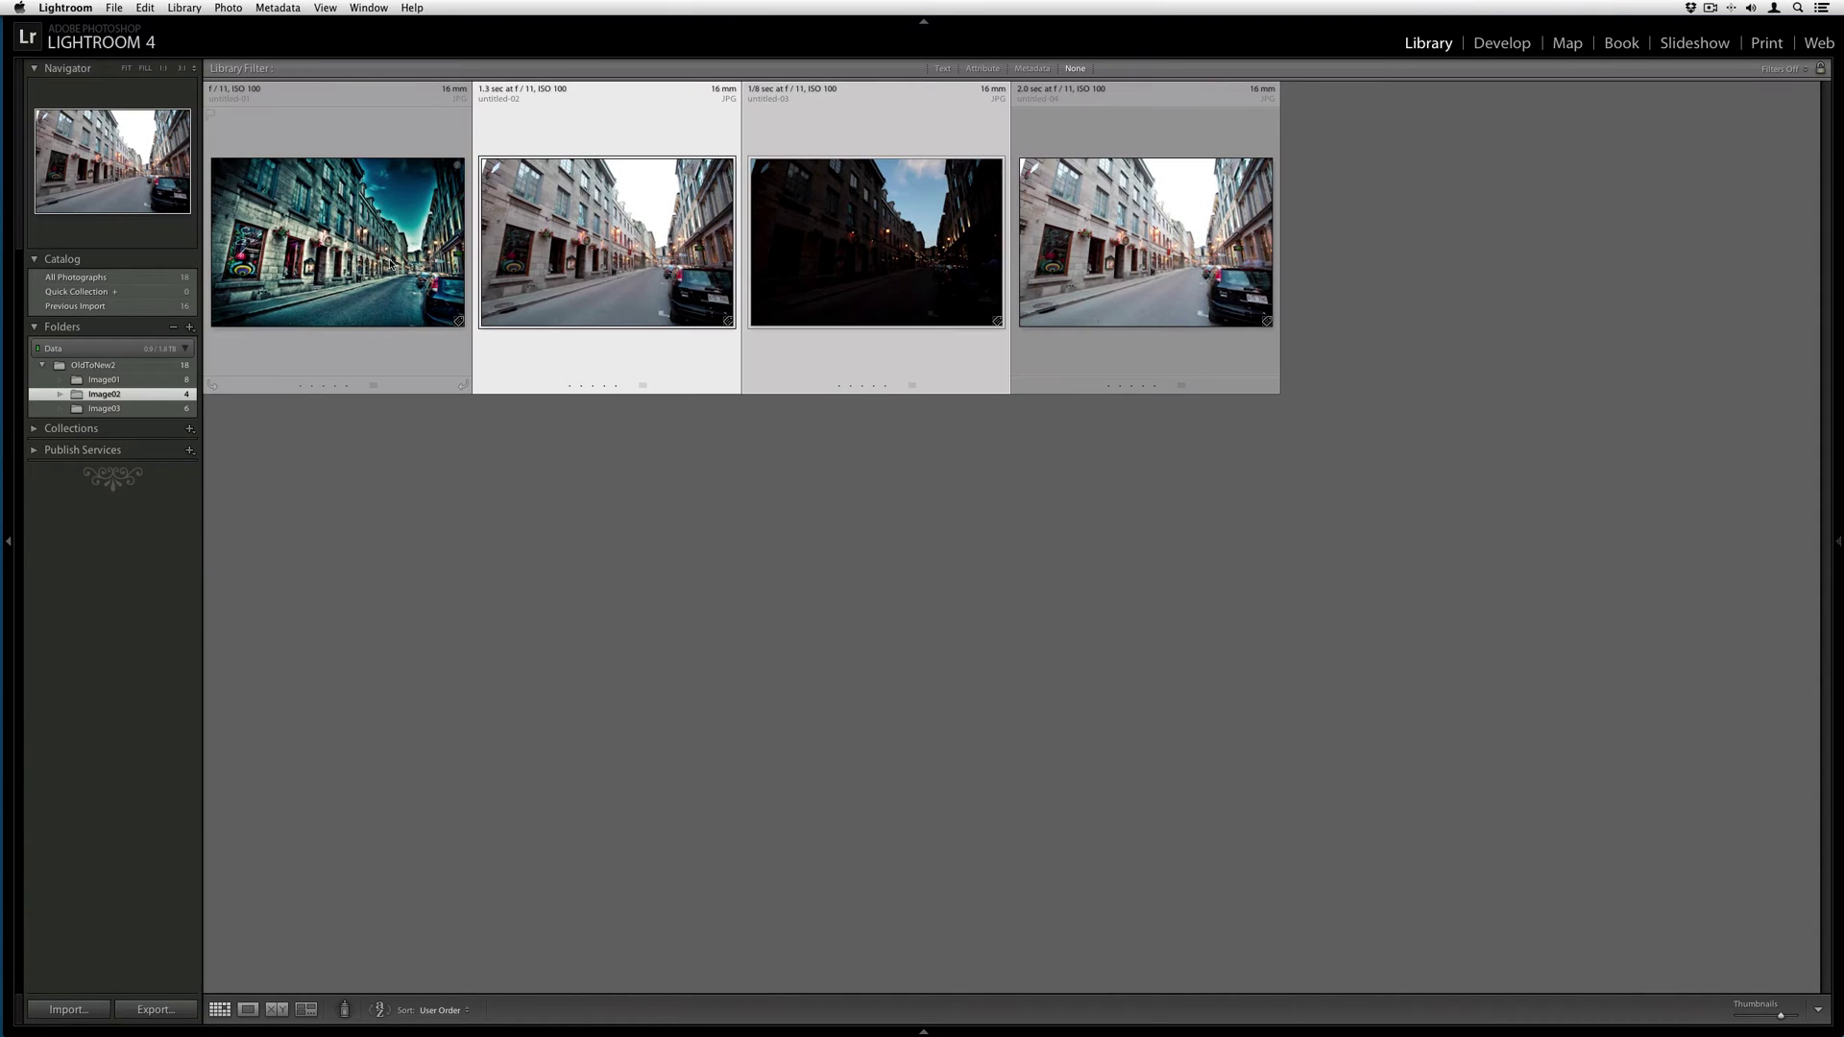
Step back and forth through the processed street photo and its three bracketed exposures at enlarged size.
{"action": "left_click", "coordinate": [380, 257]}
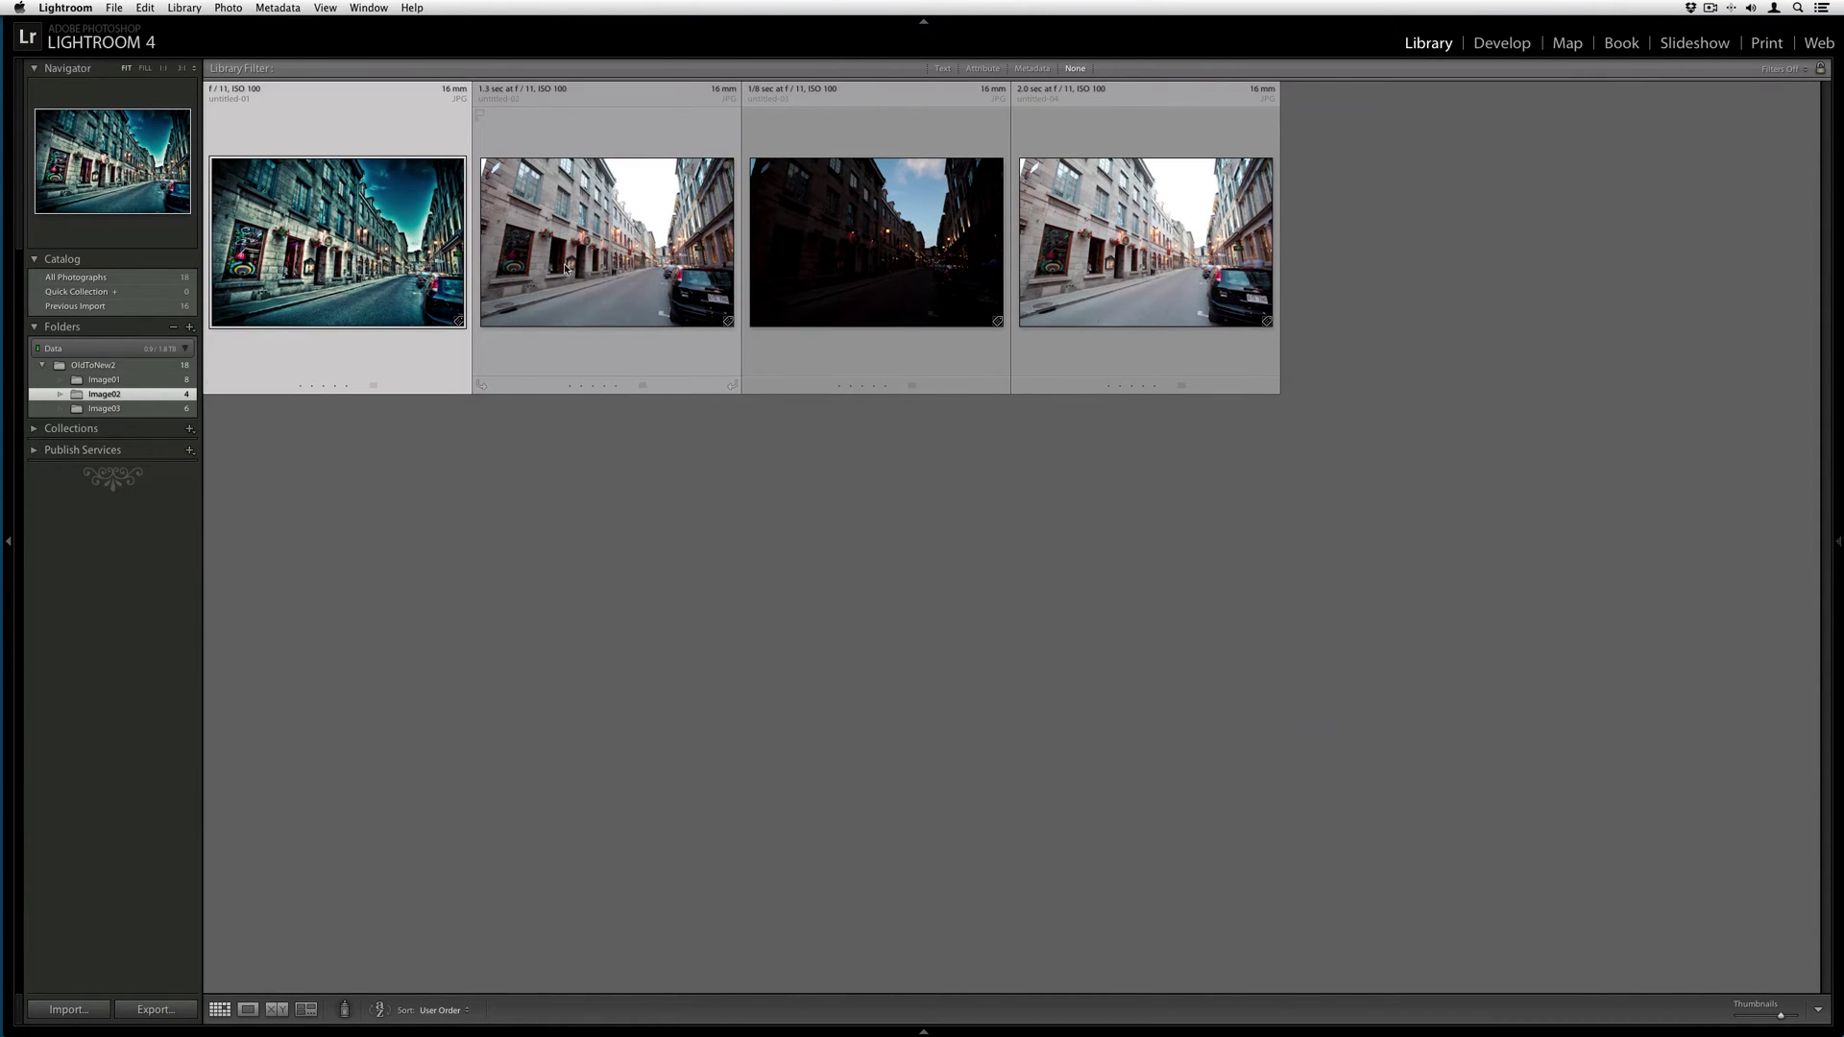
{"action": "key", "text": "e"}
{"action": "key", "text": "Right"}
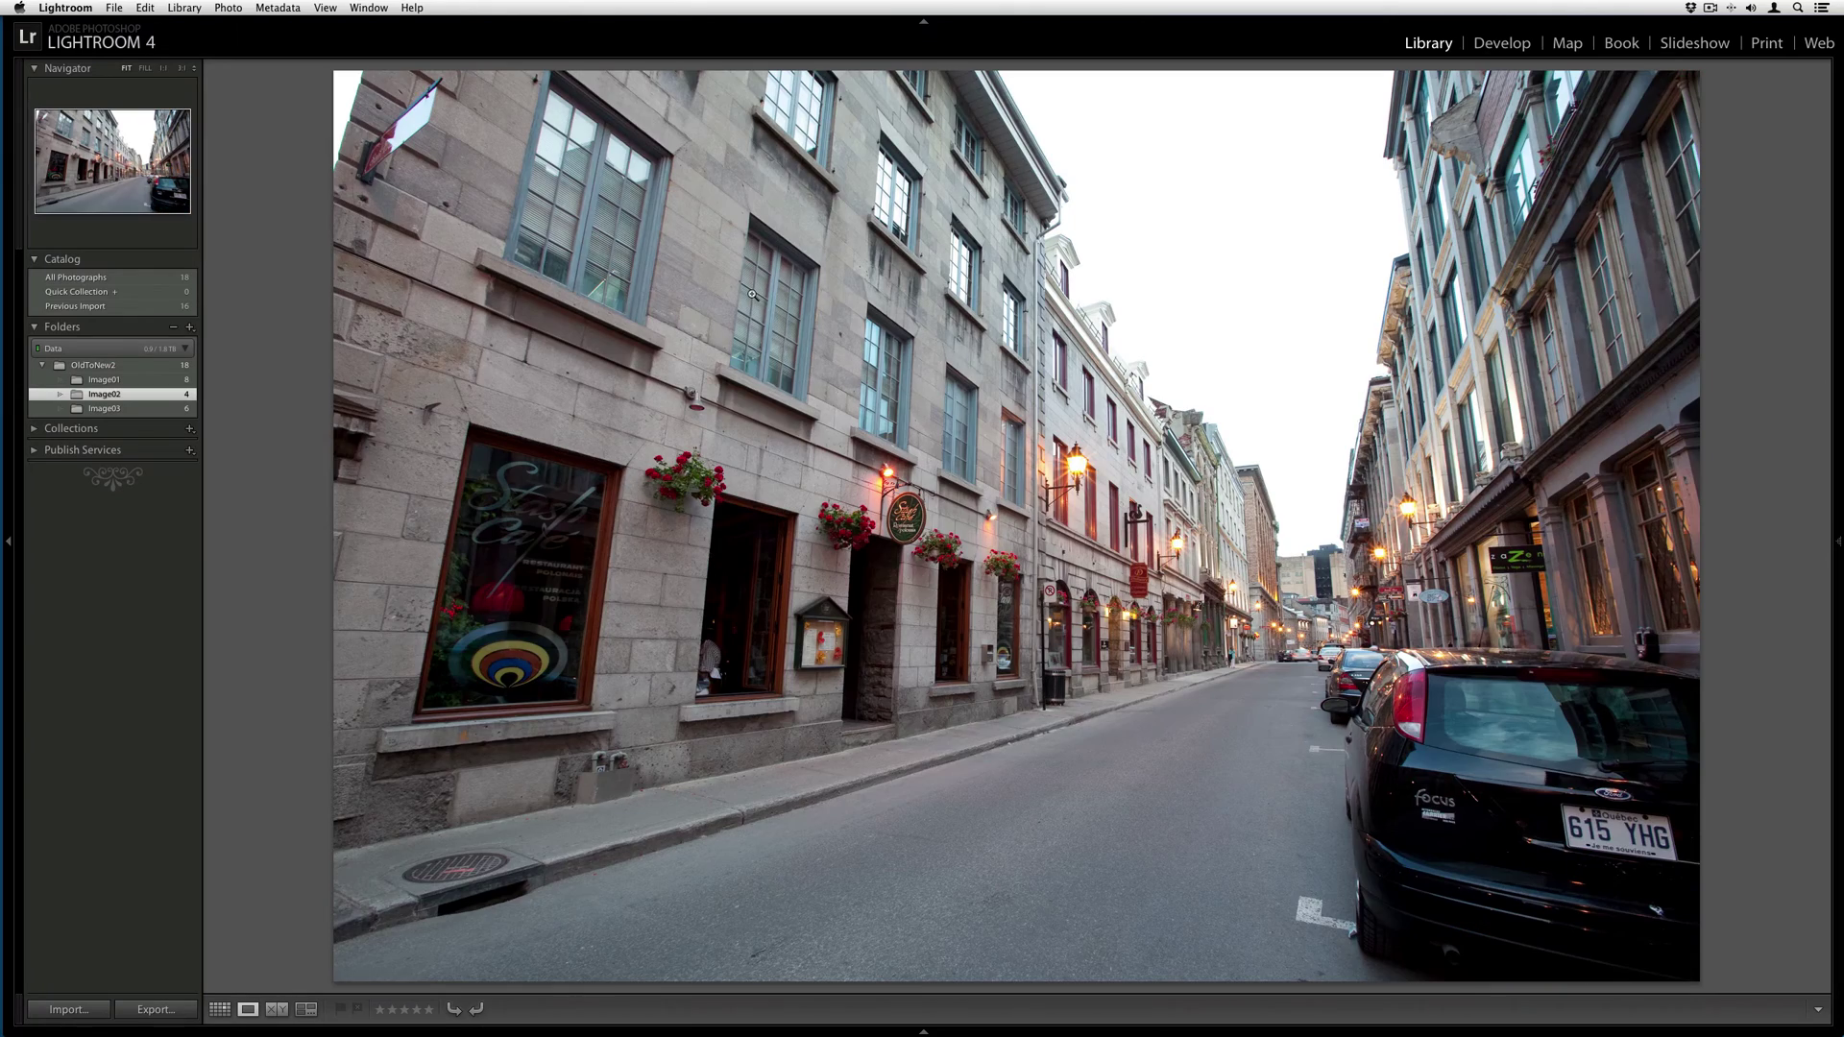
{"action": "key", "text": "Right"}
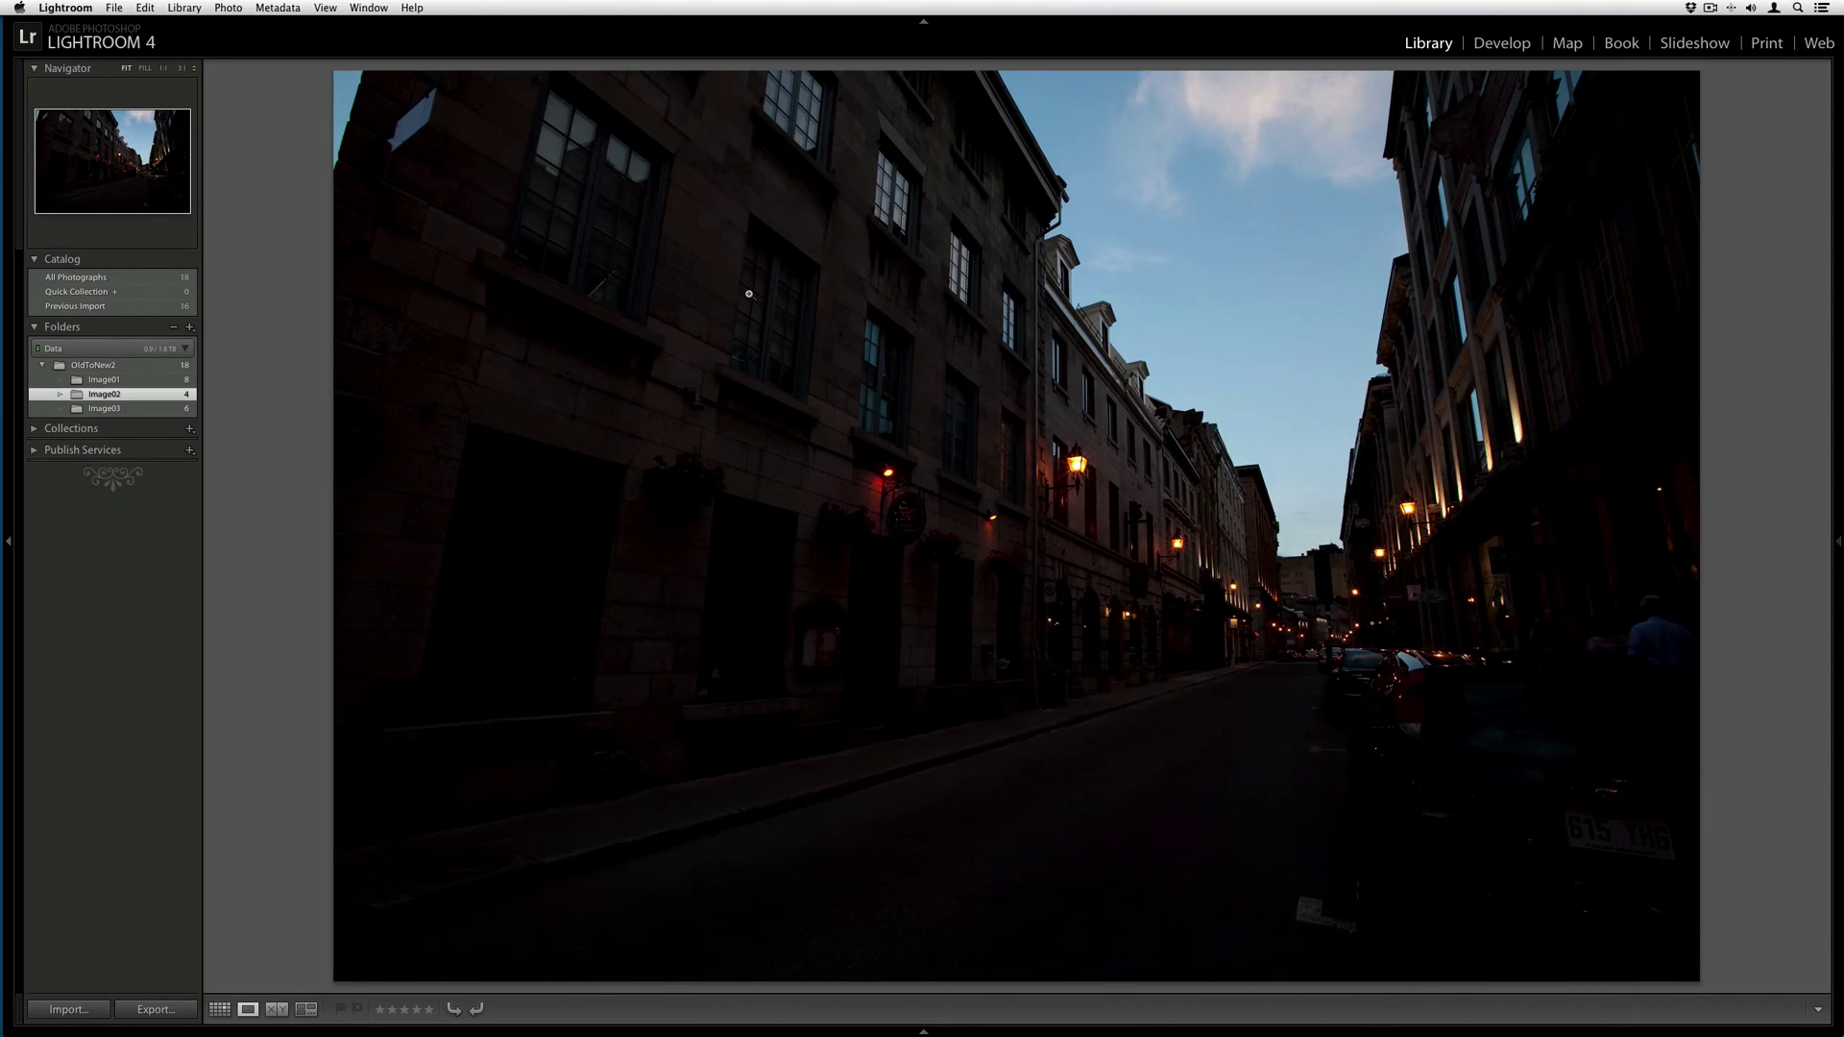
{"action": "key", "text": "Right"}
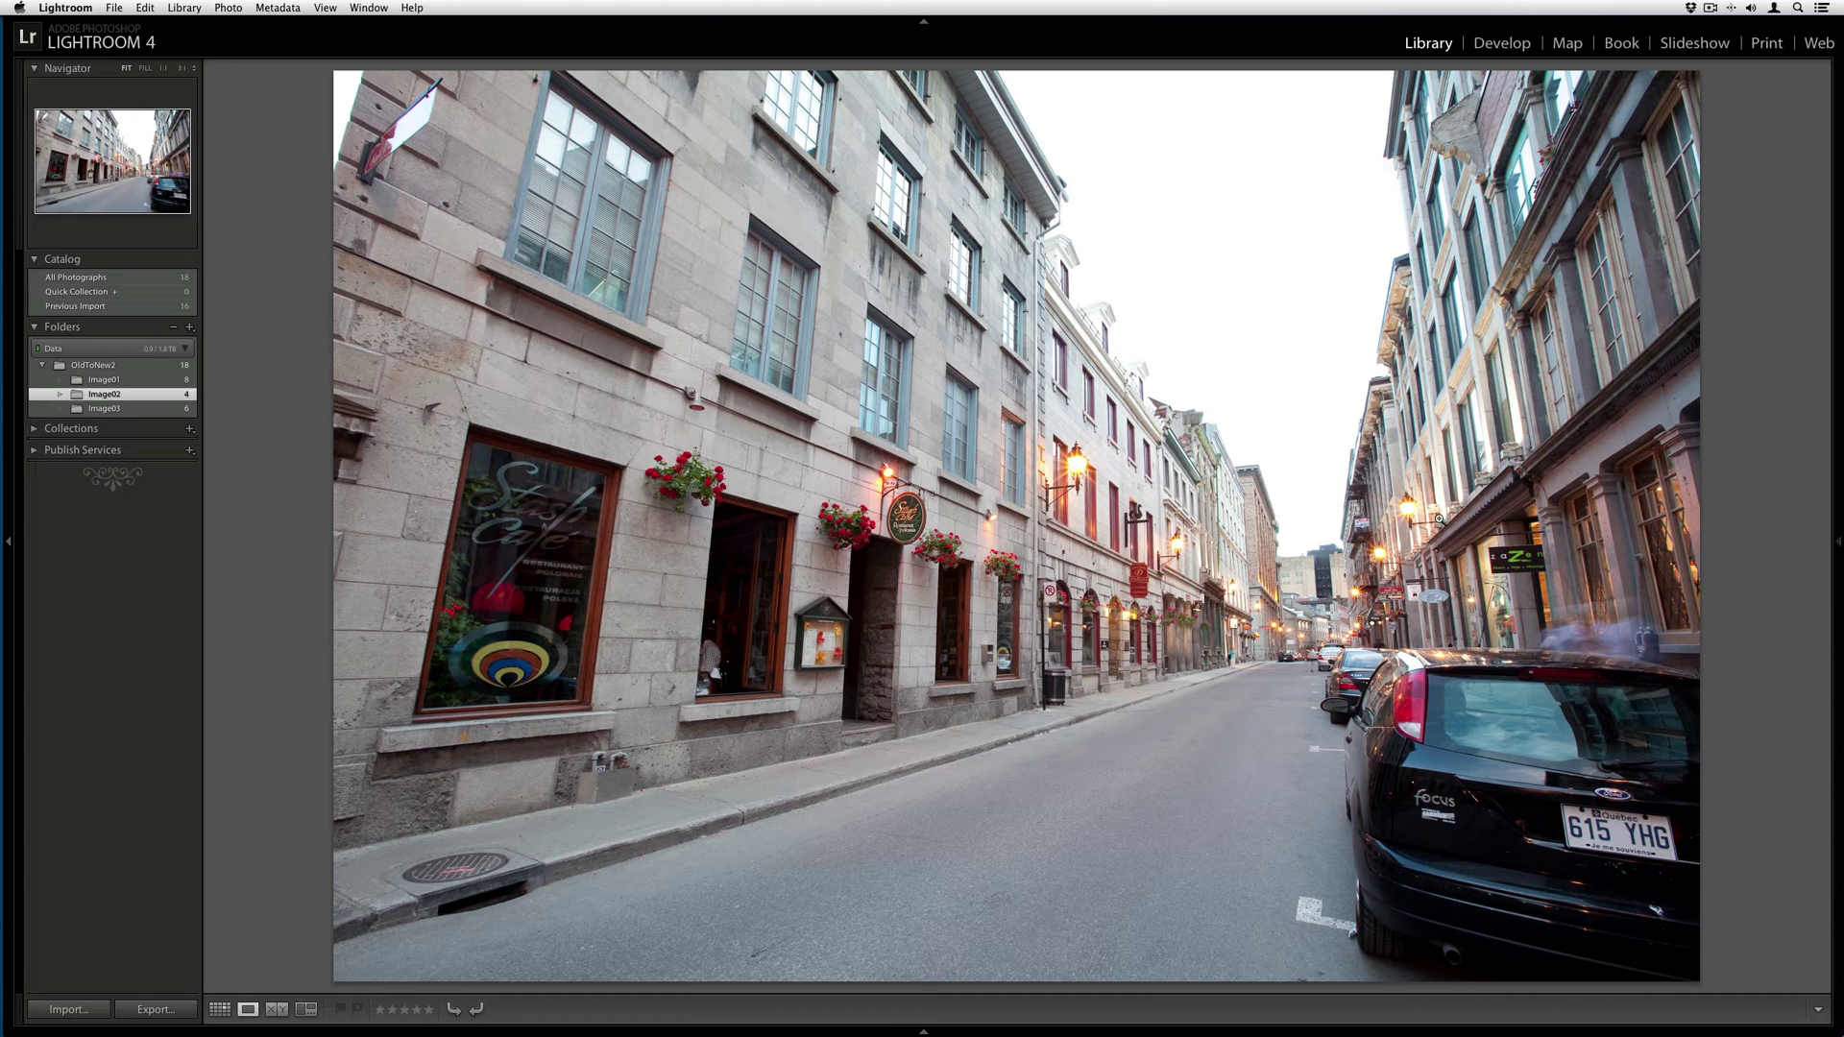
{"action": "key", "text": "Right"}
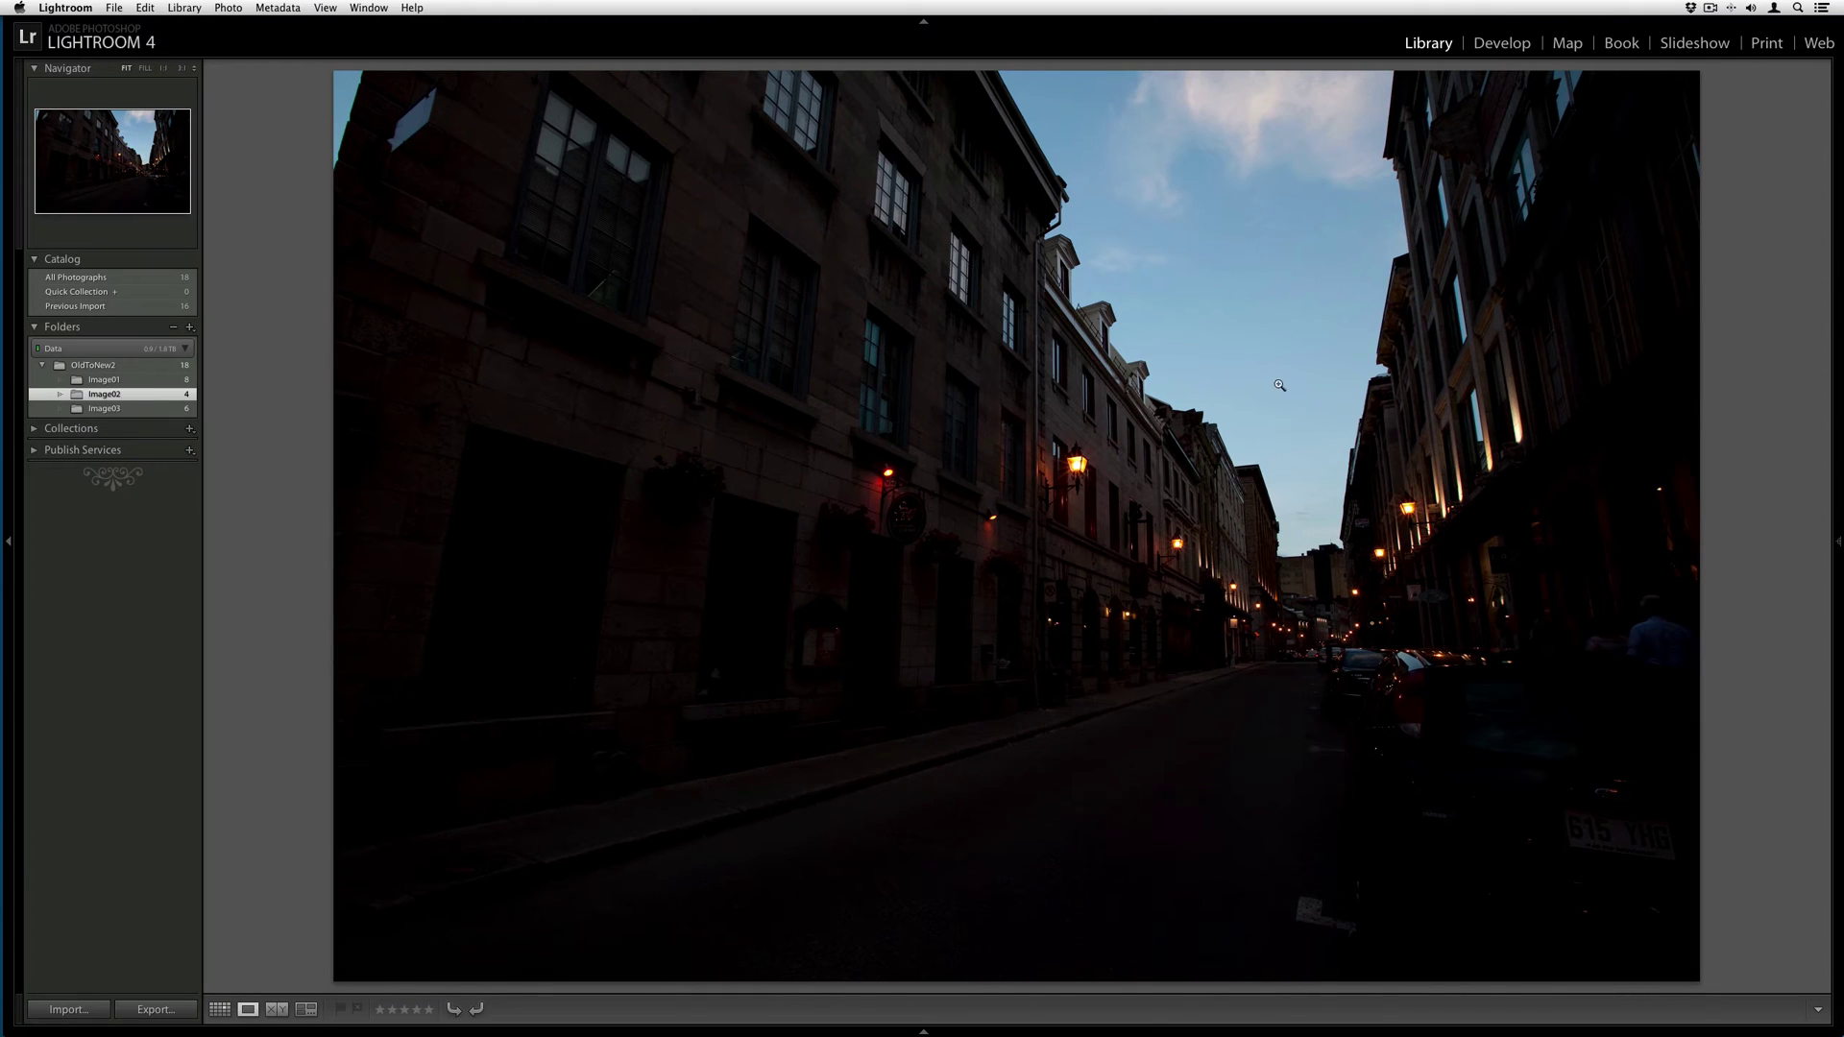
{"action": "key", "text": "Right"}
{"action": "key", "text": "Right"}
{"action": "key", "text": "Left"}
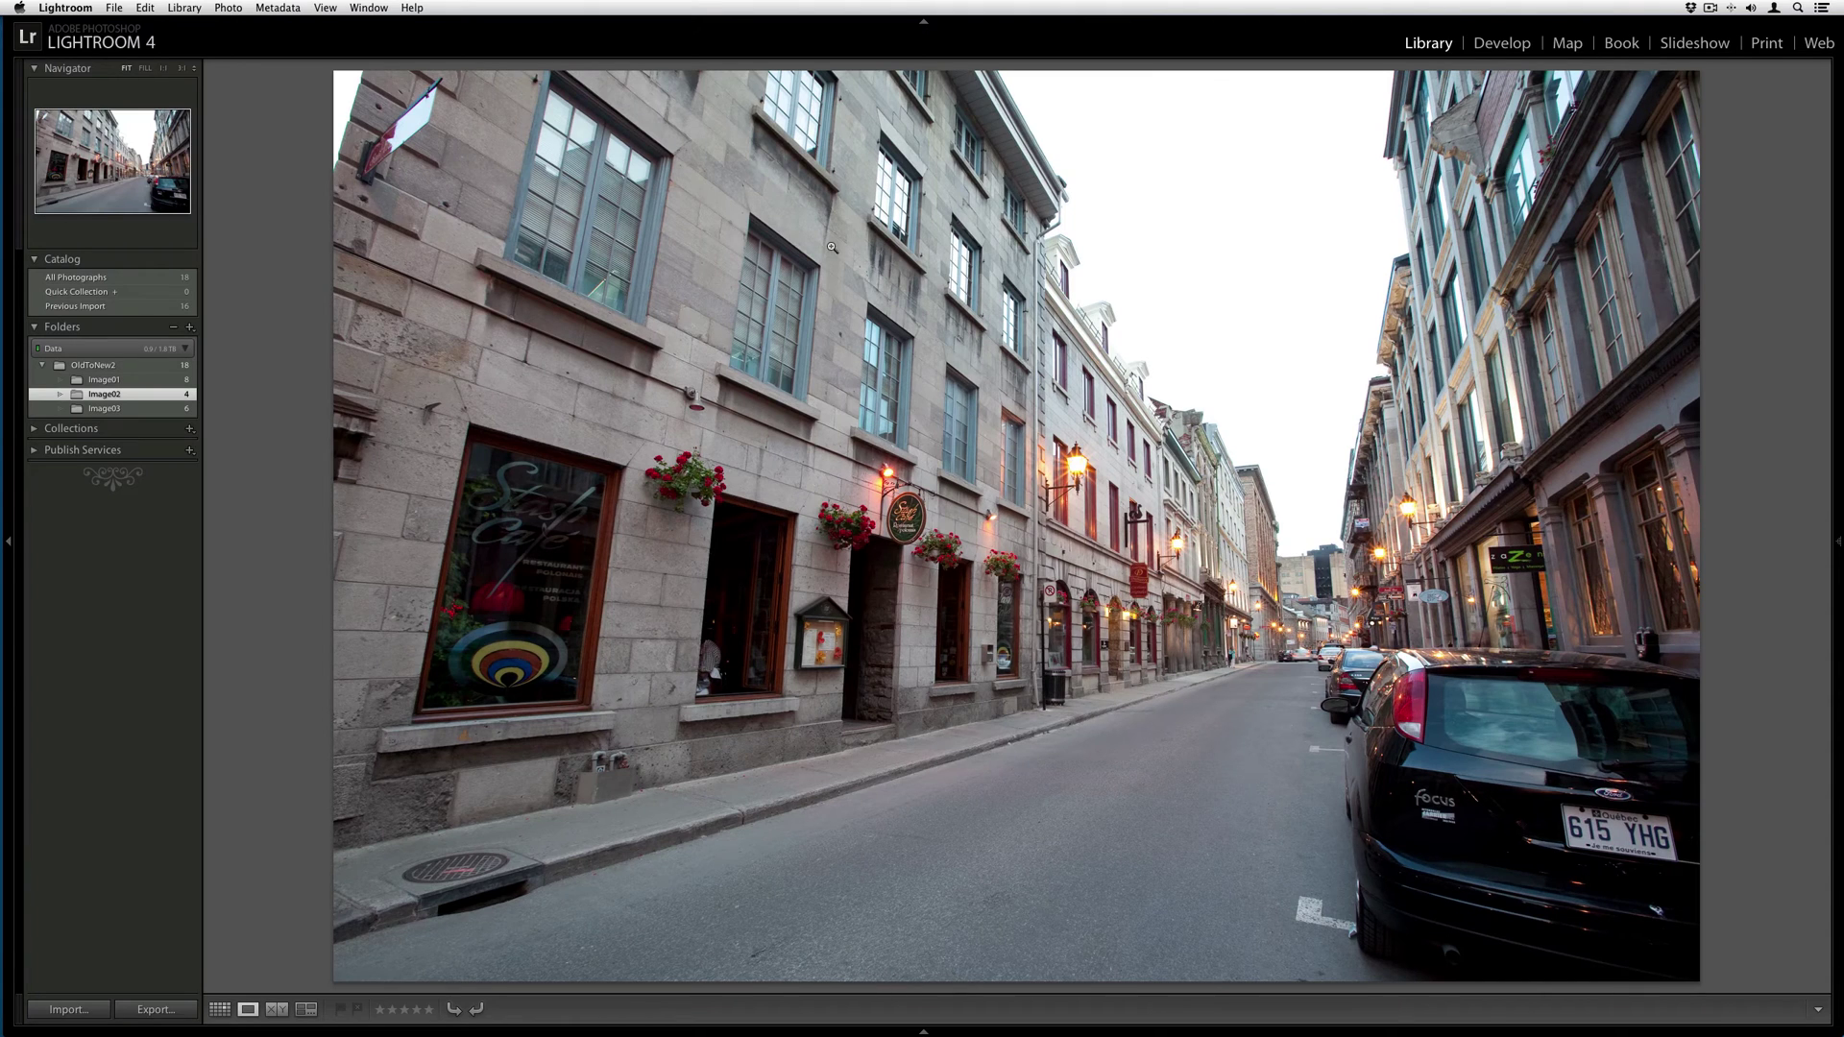
{"action": "key", "text": "Right"}
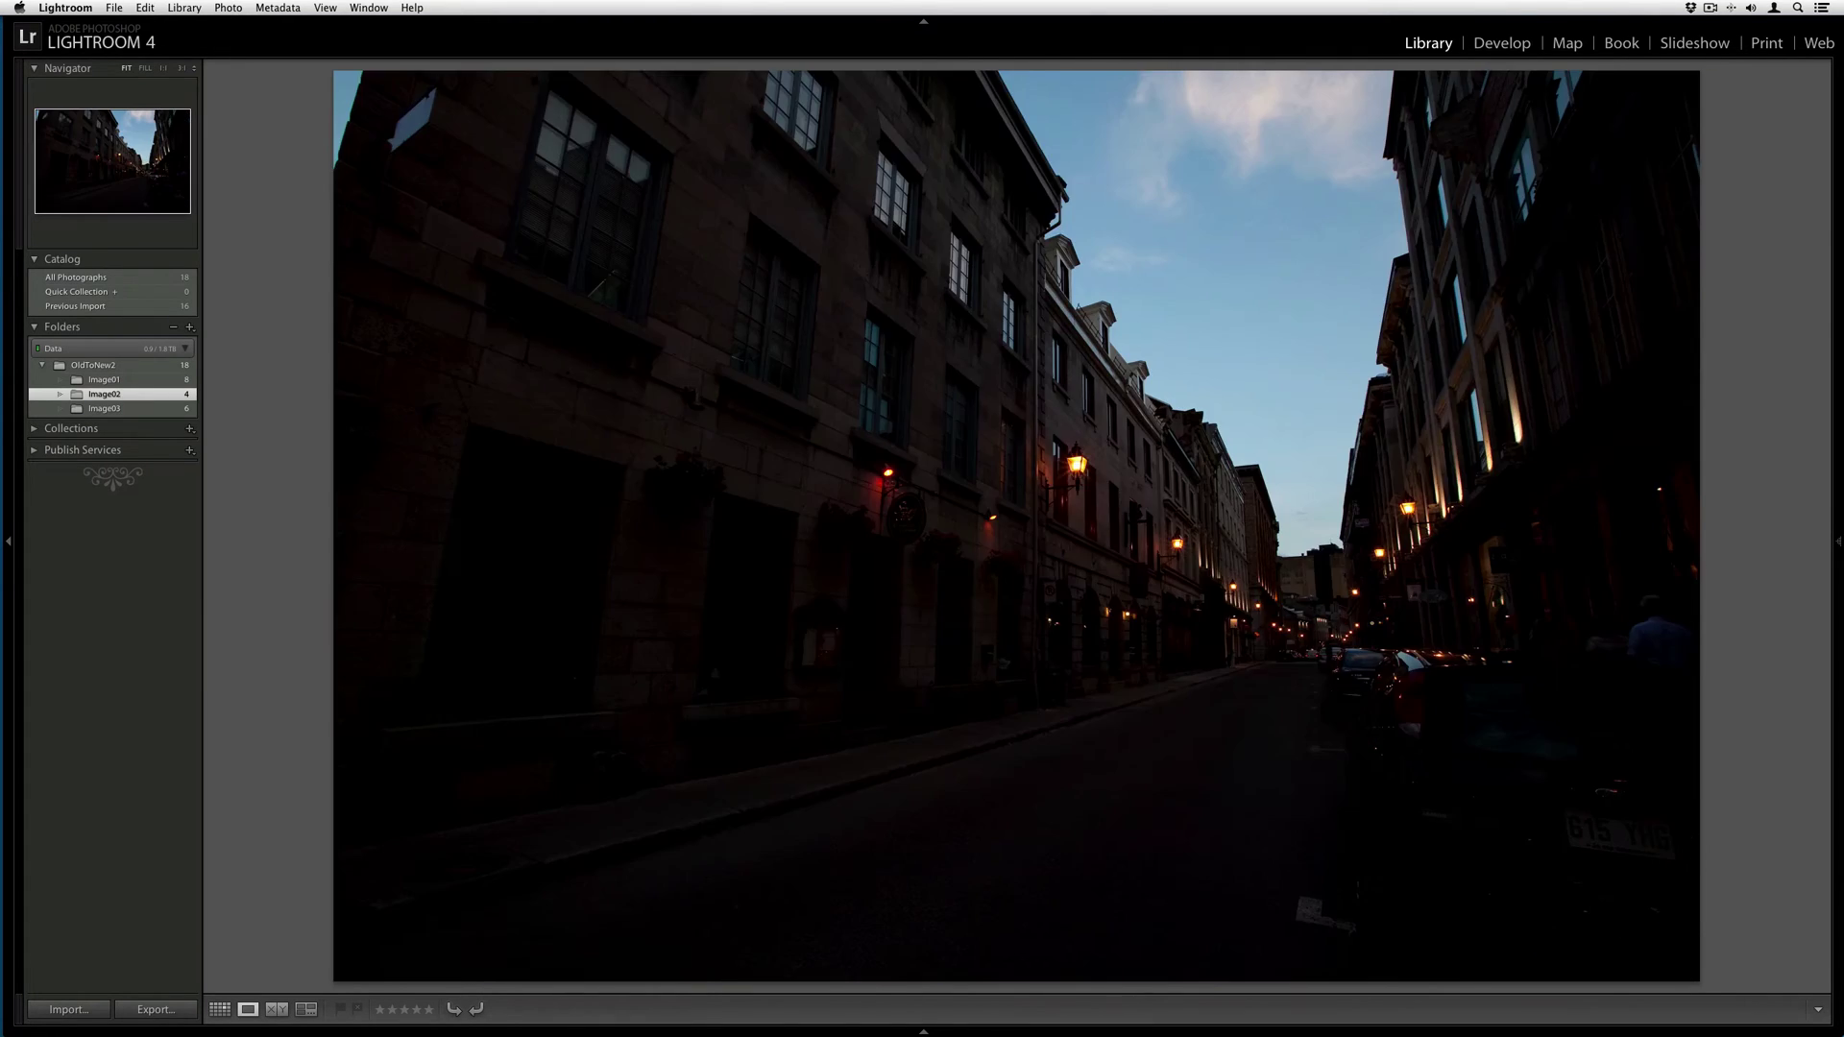
{"action": "key", "text": "Left"}
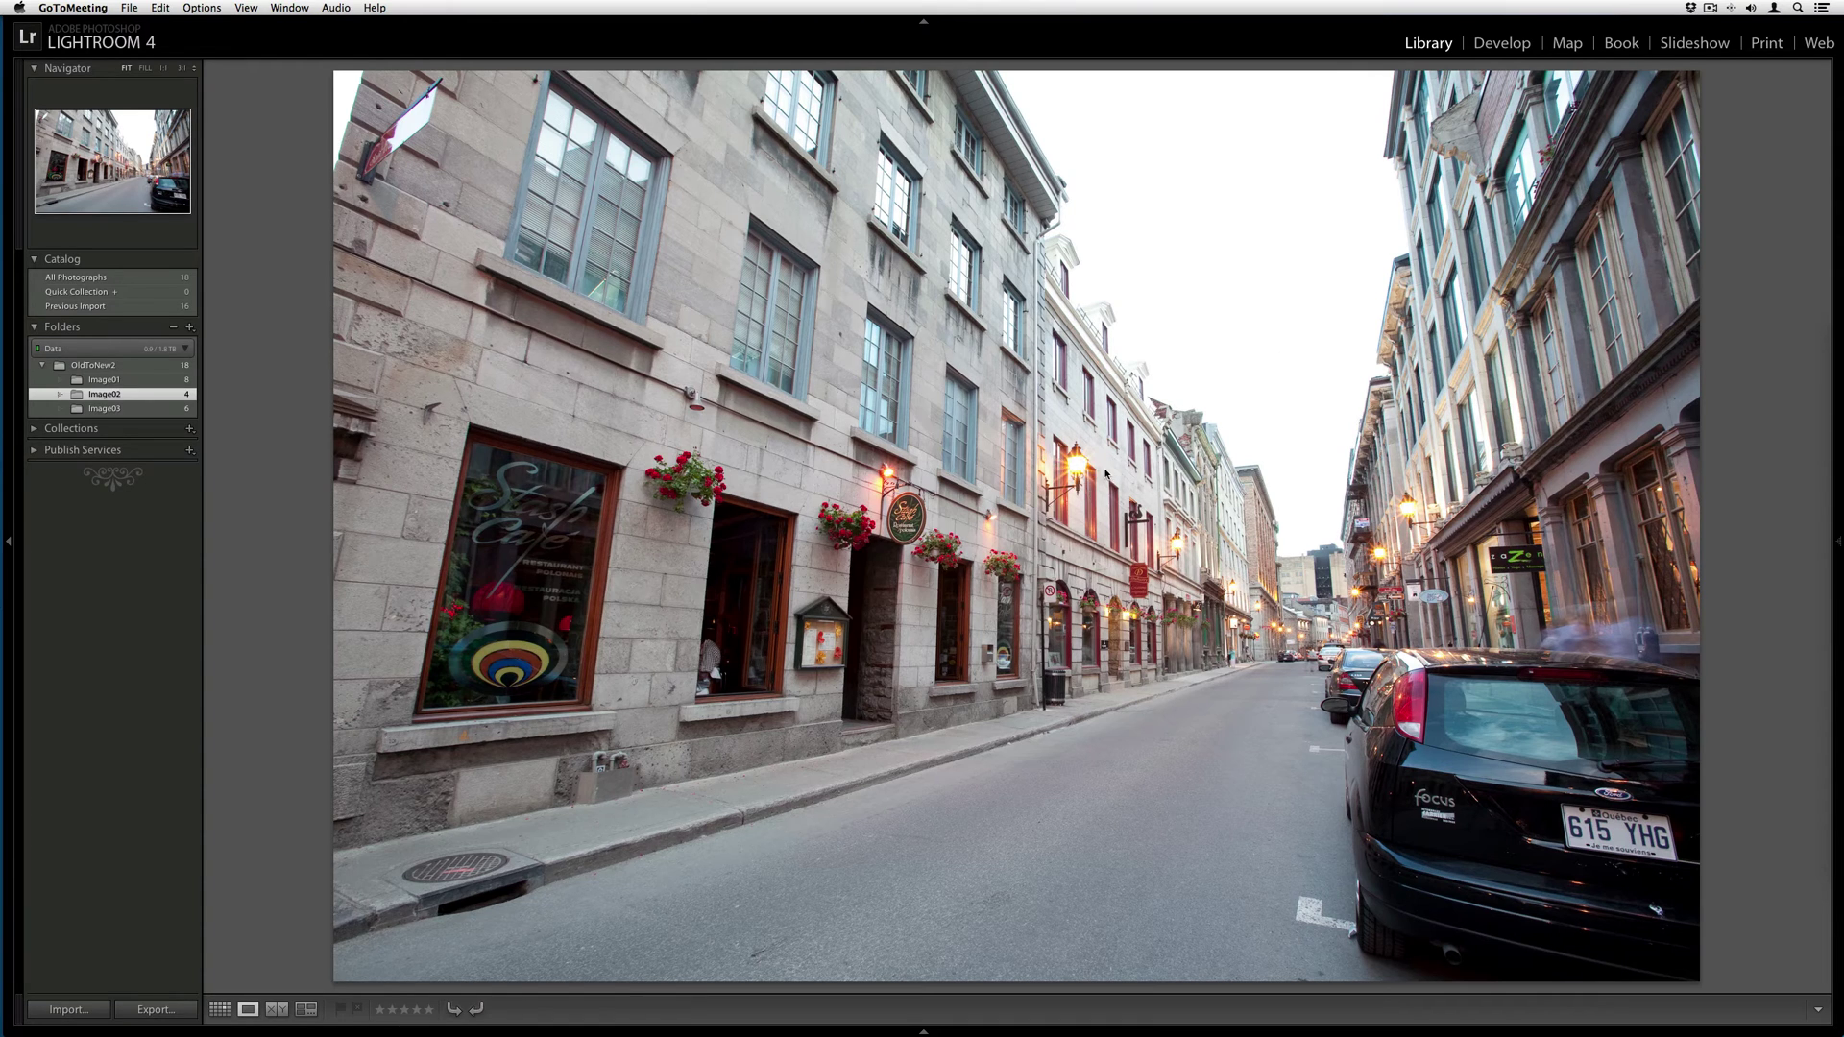
Inspect the street lamp in the 2.0 sec exposure up close and overlay the photo's exposure and lens information.
{"action": "left_click", "coordinate": [1076, 470]}
{"action": "left_click", "coordinate": [1076, 470]}
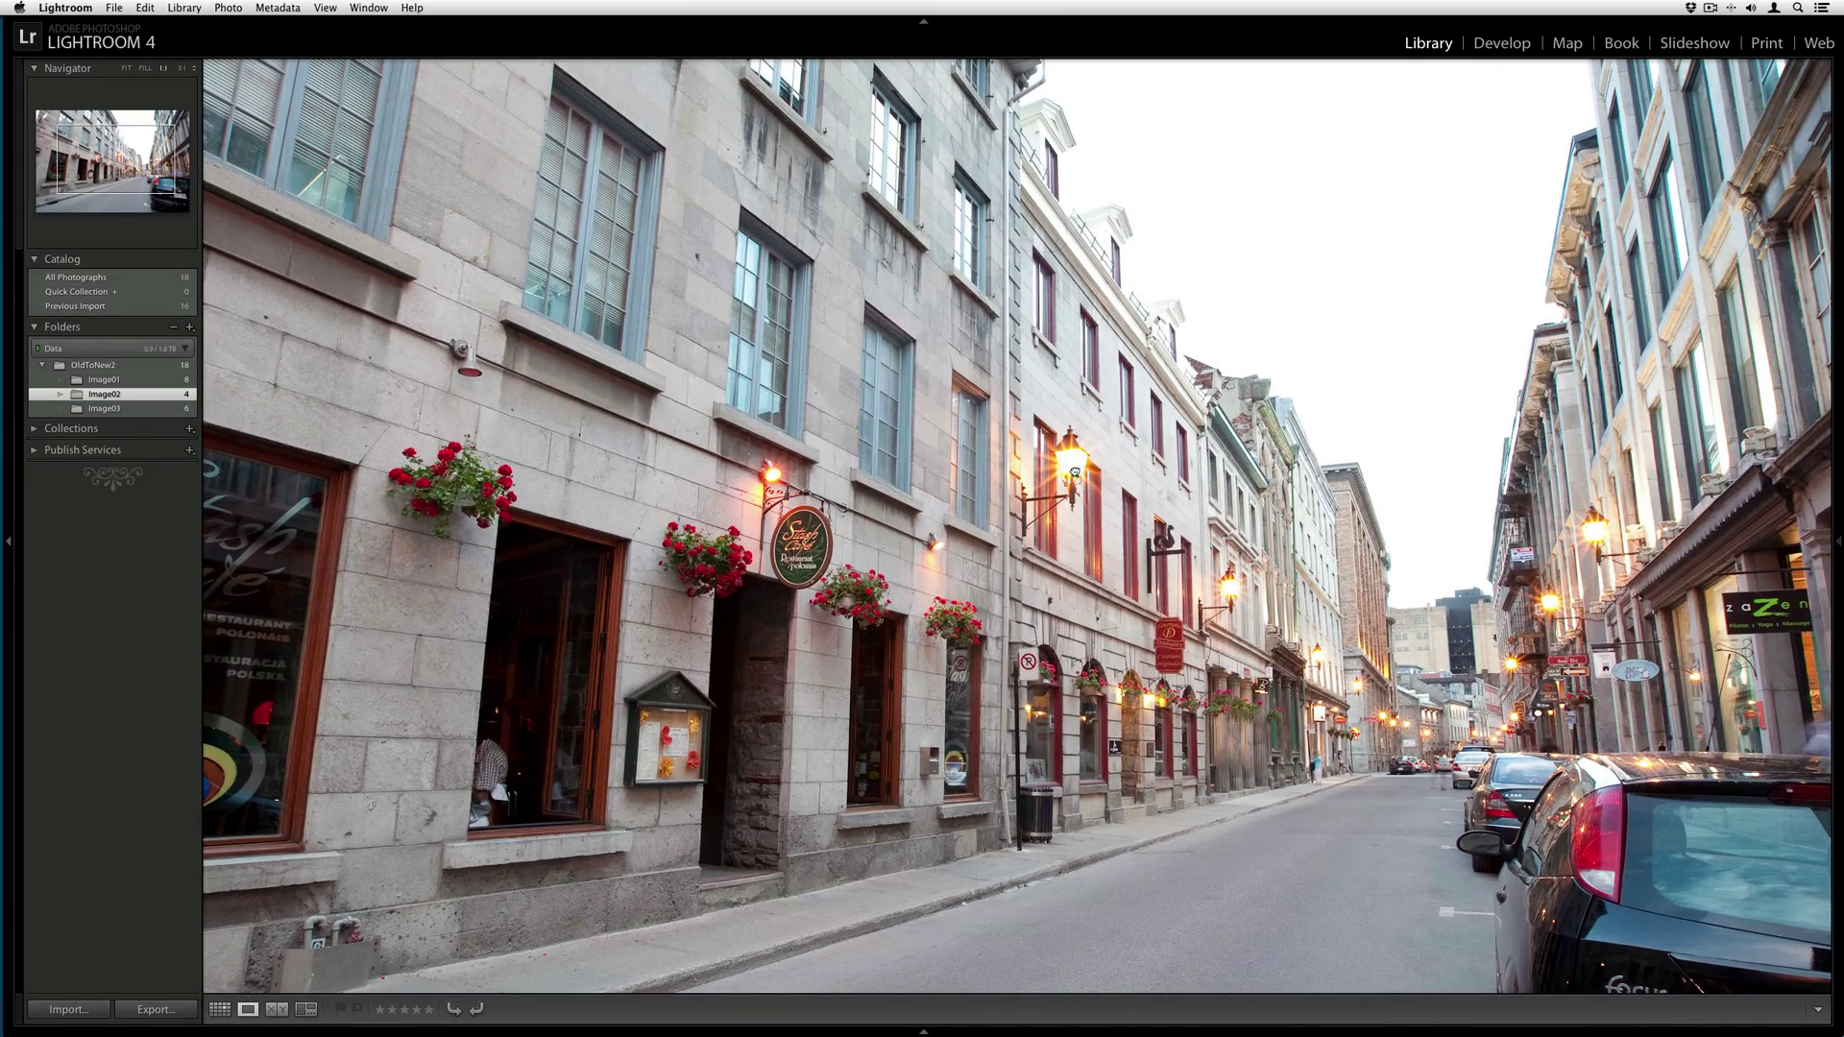
{"action": "left_click", "coordinate": [1076, 471]}
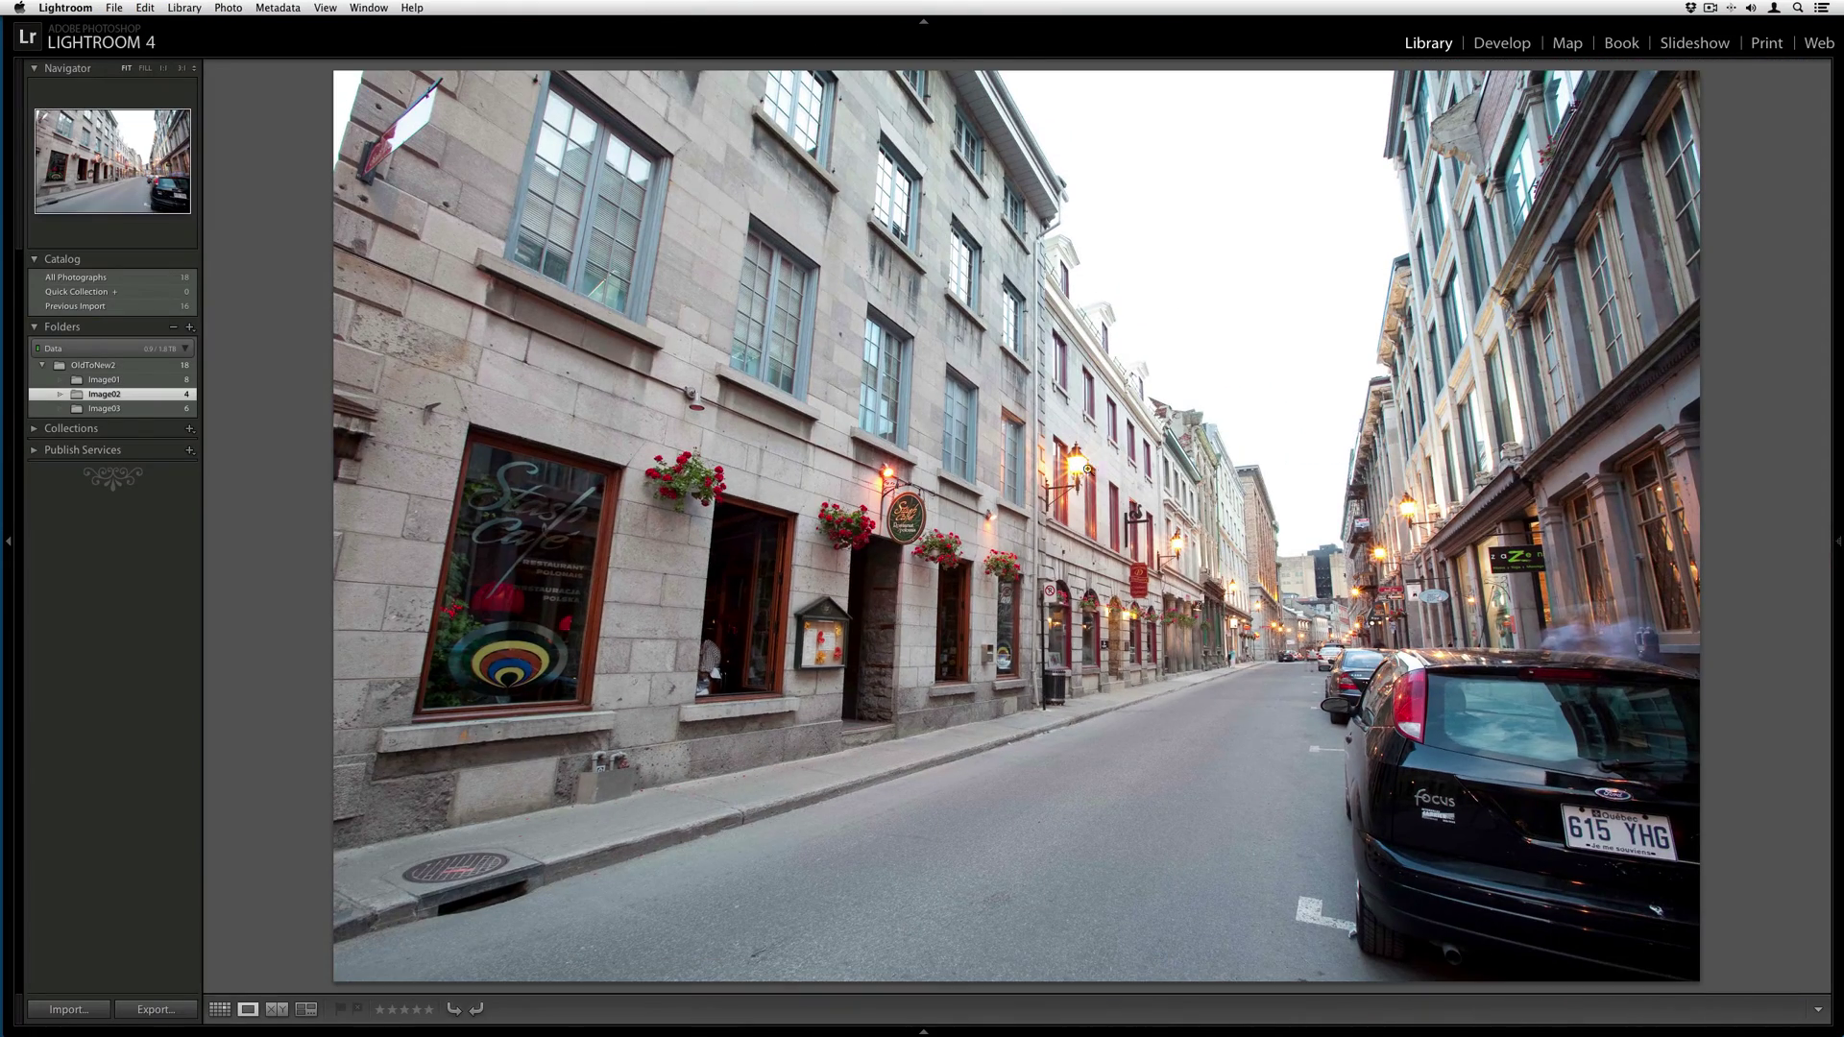
{"action": "key", "text": "i"}
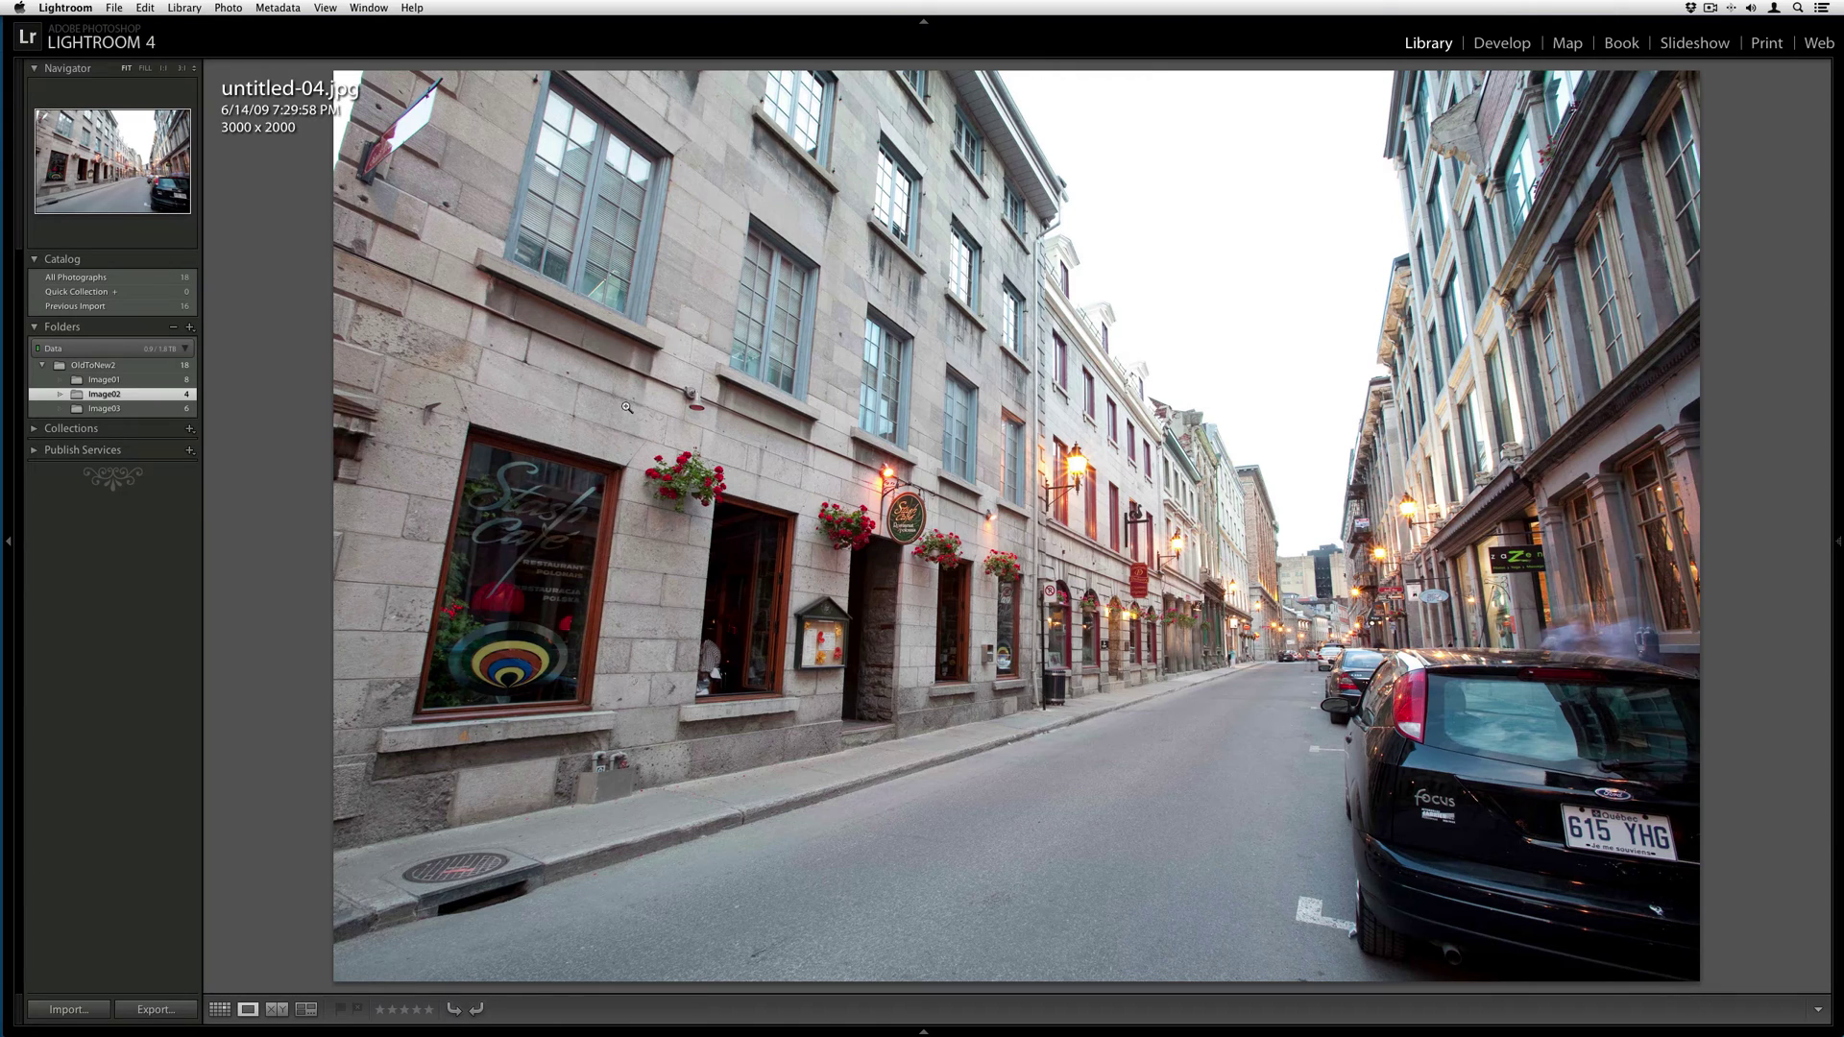
{"action": "key", "text": "i"}
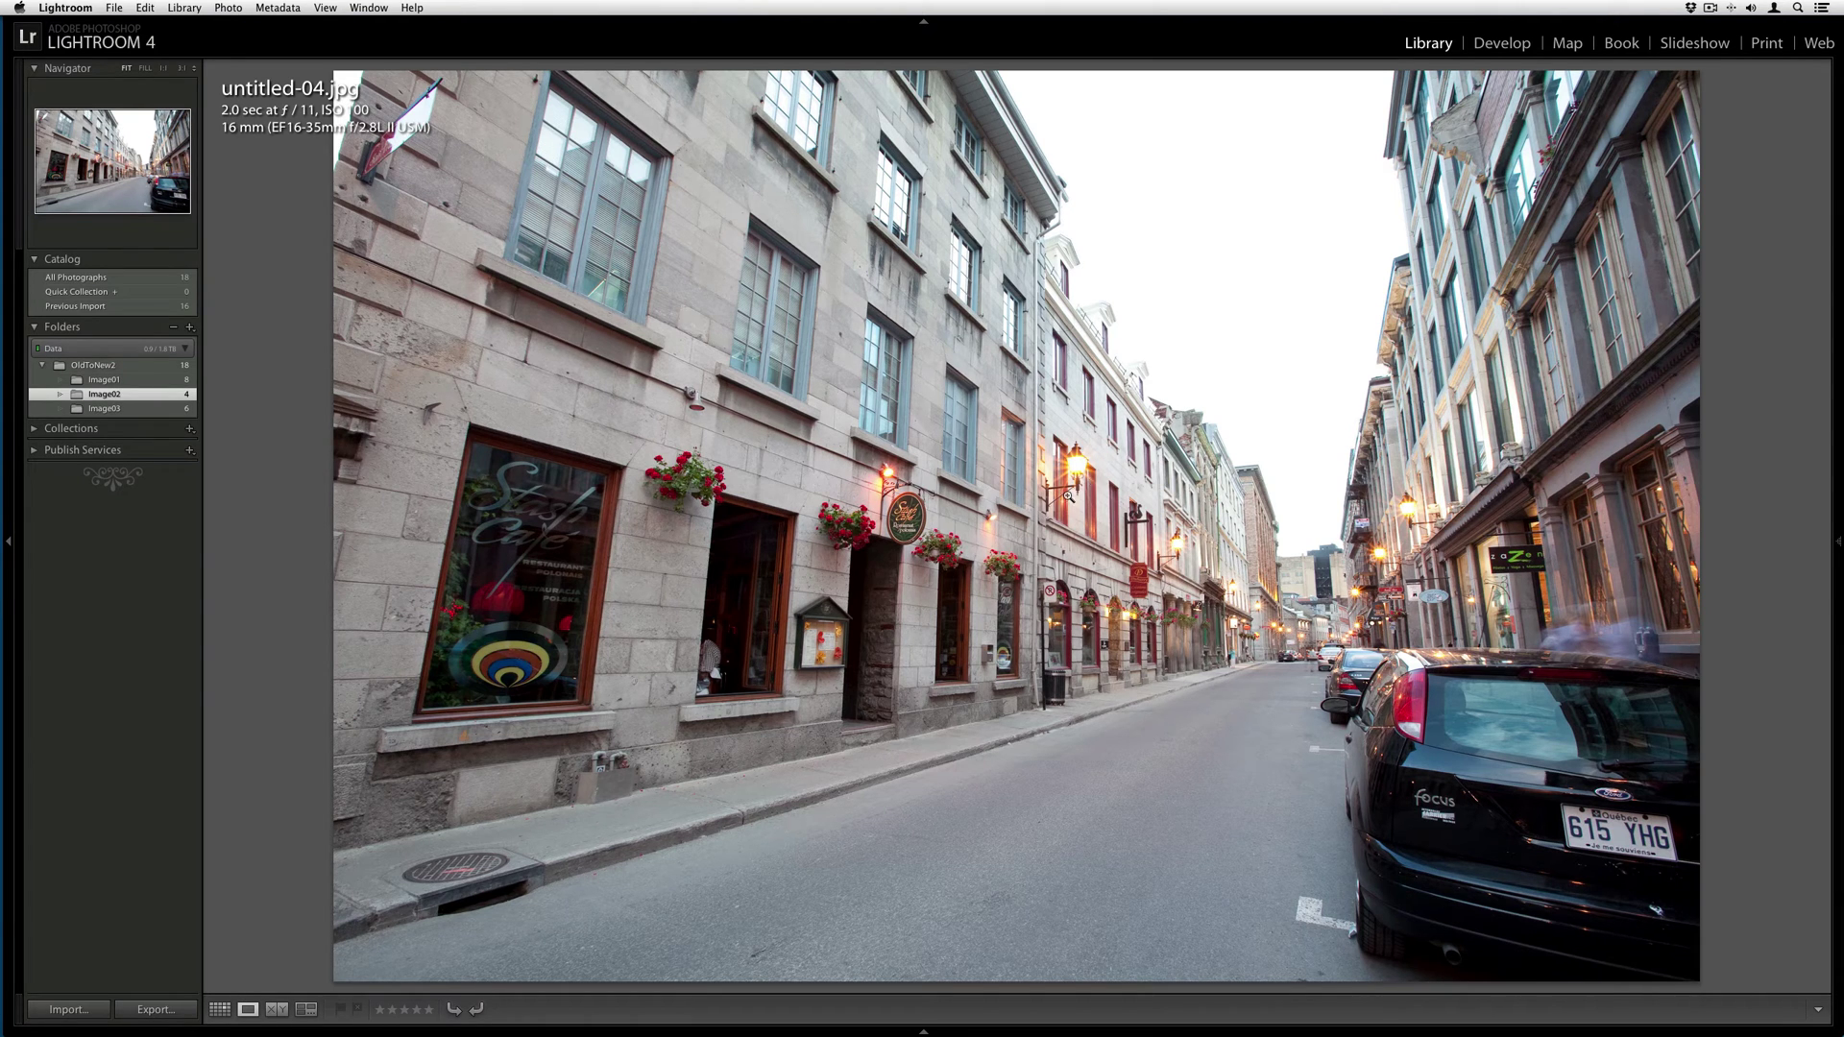
{"action": "key", "text": "g"}
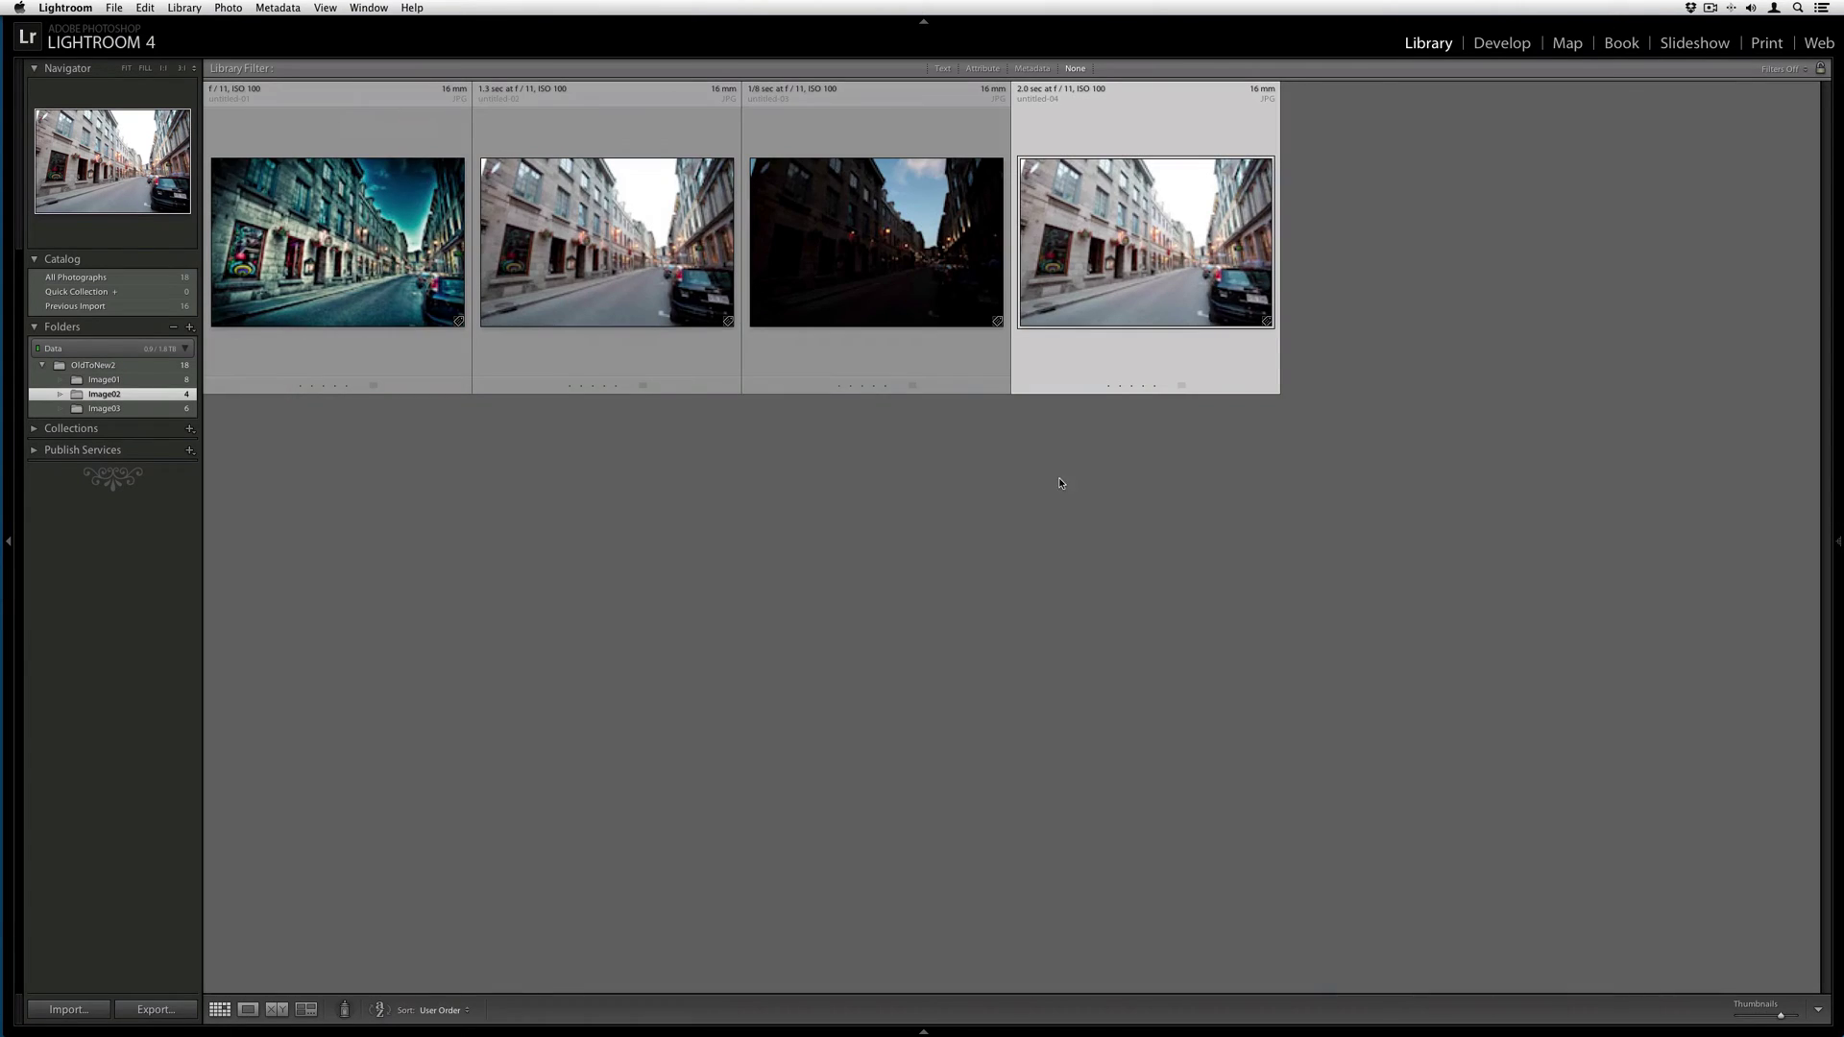
{"action": "double_click", "coordinate": [1056, 301]}
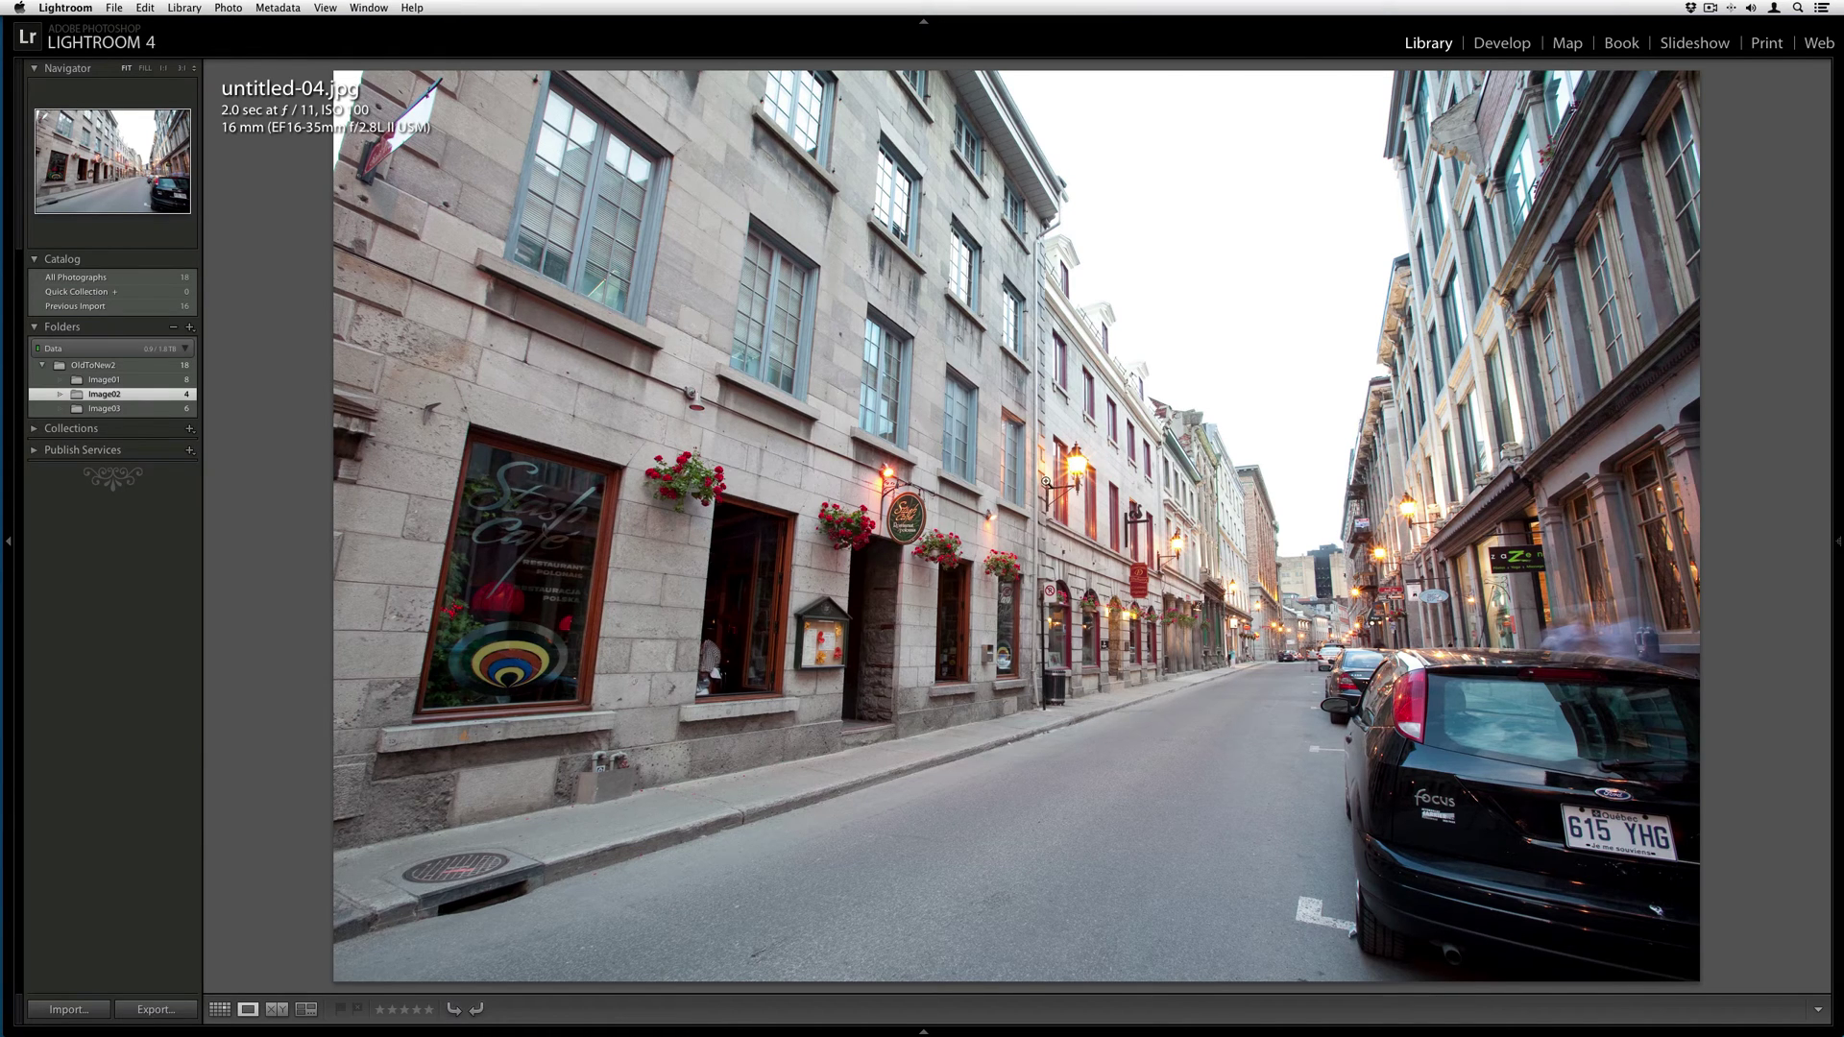
{"action": "key", "text": "g"}
Export the three bracketed street exposures to Photomatix Pro as a 16-bit TIFF with automatic re-import and no alignment or ghost reduction.
{"action": "left_click", "coordinate": [646, 298], "text": "shift"}
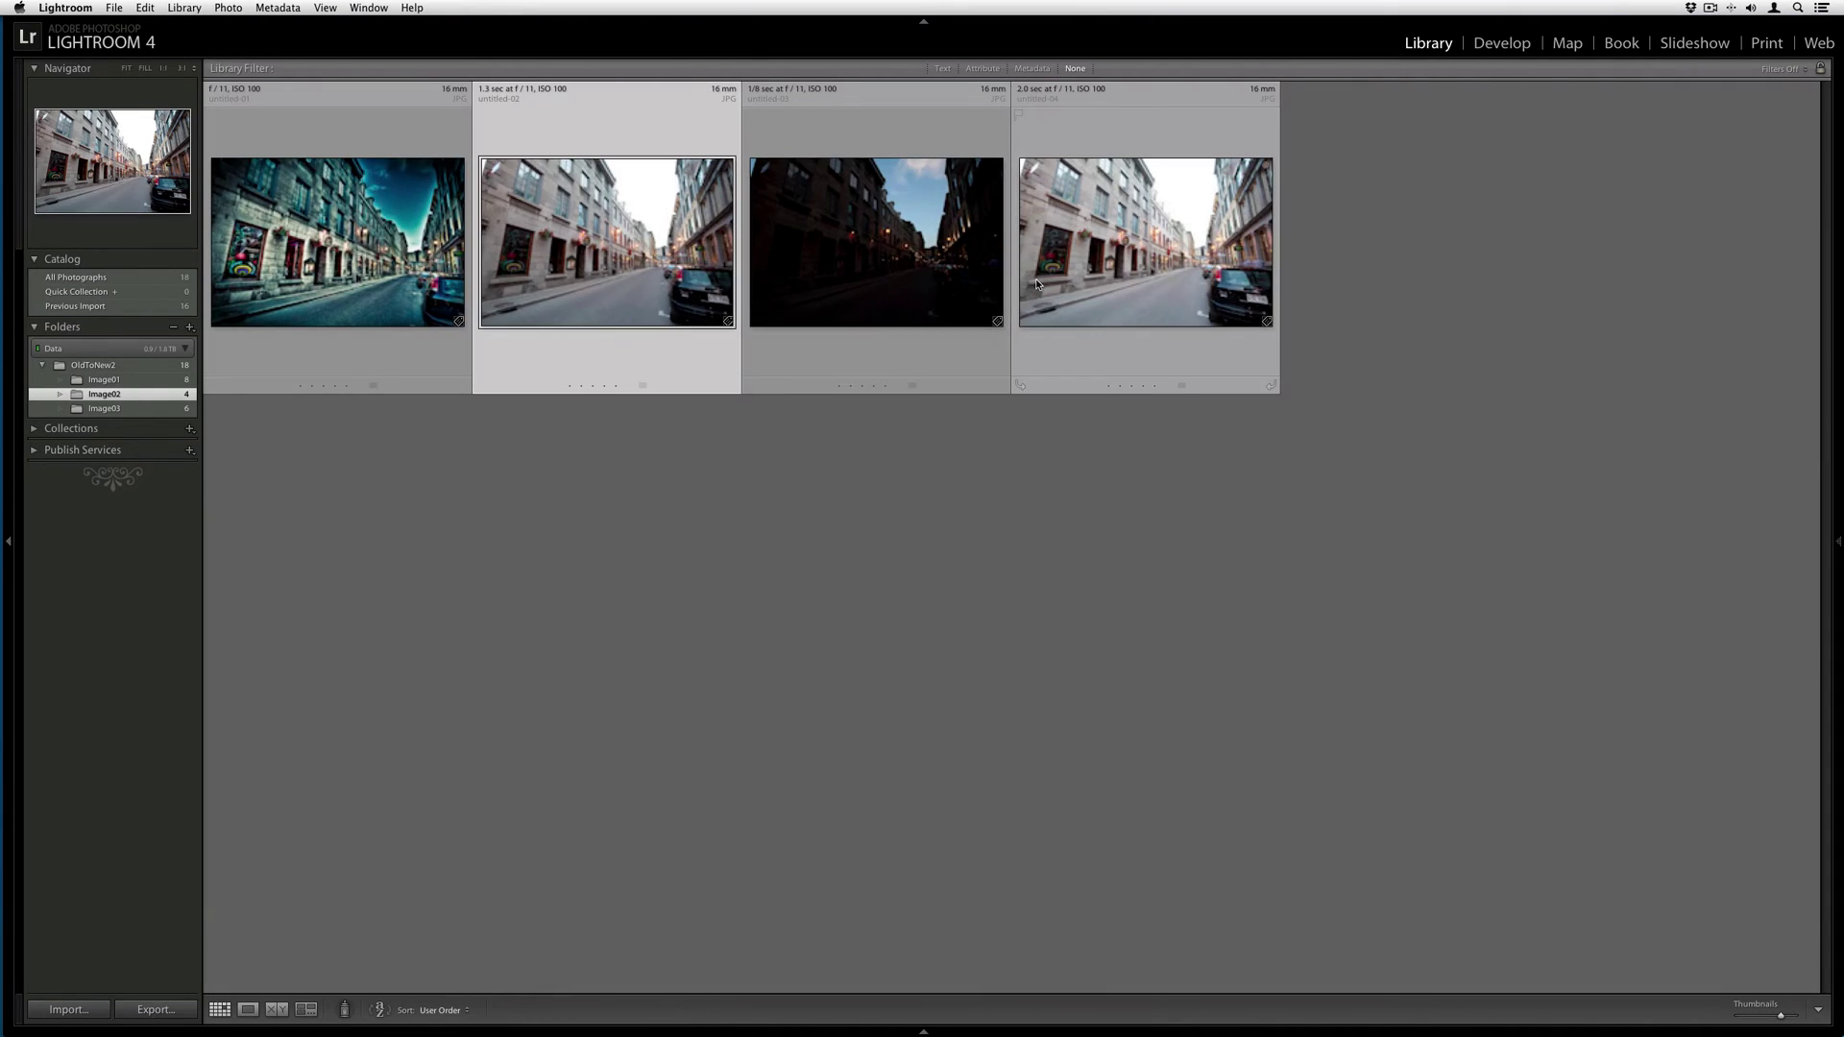
{"action": "left_click", "coordinate": [113, 8]}
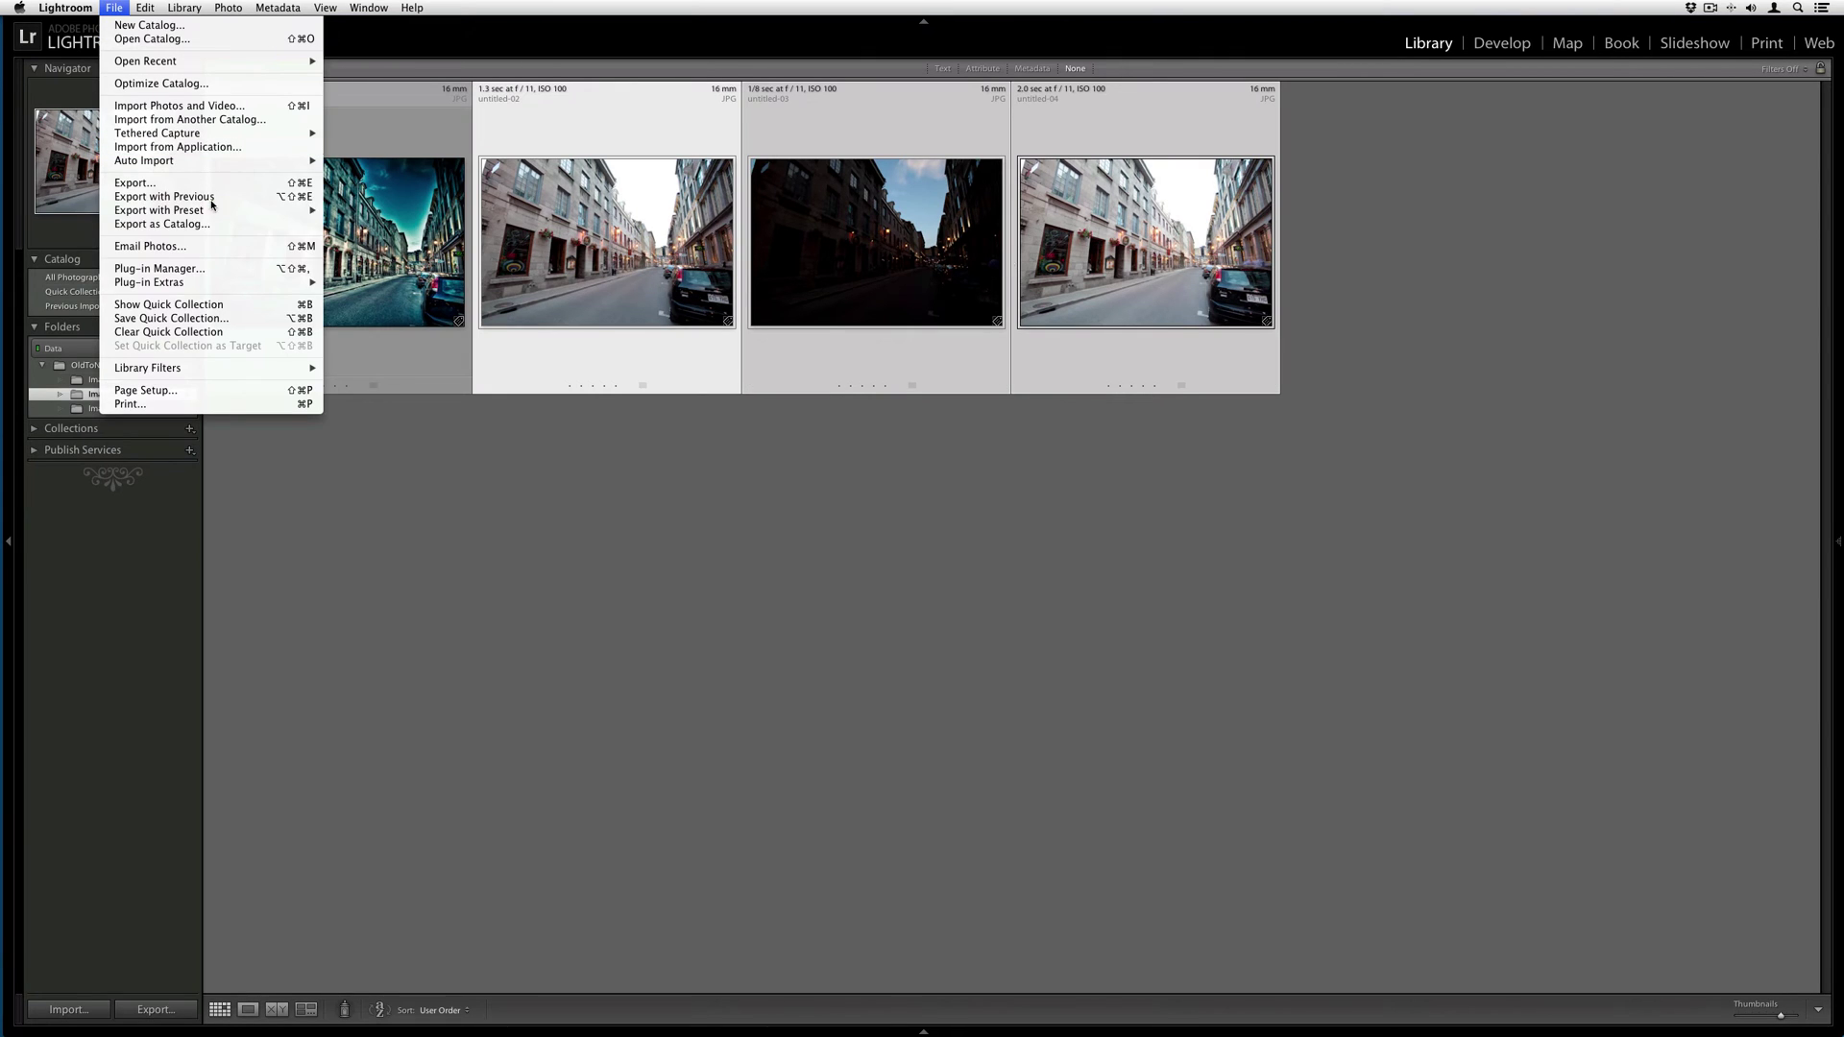
{"action": "mouse_move", "coordinate": [250, 282]}
{"action": "left_click", "coordinate": [439, 297]}
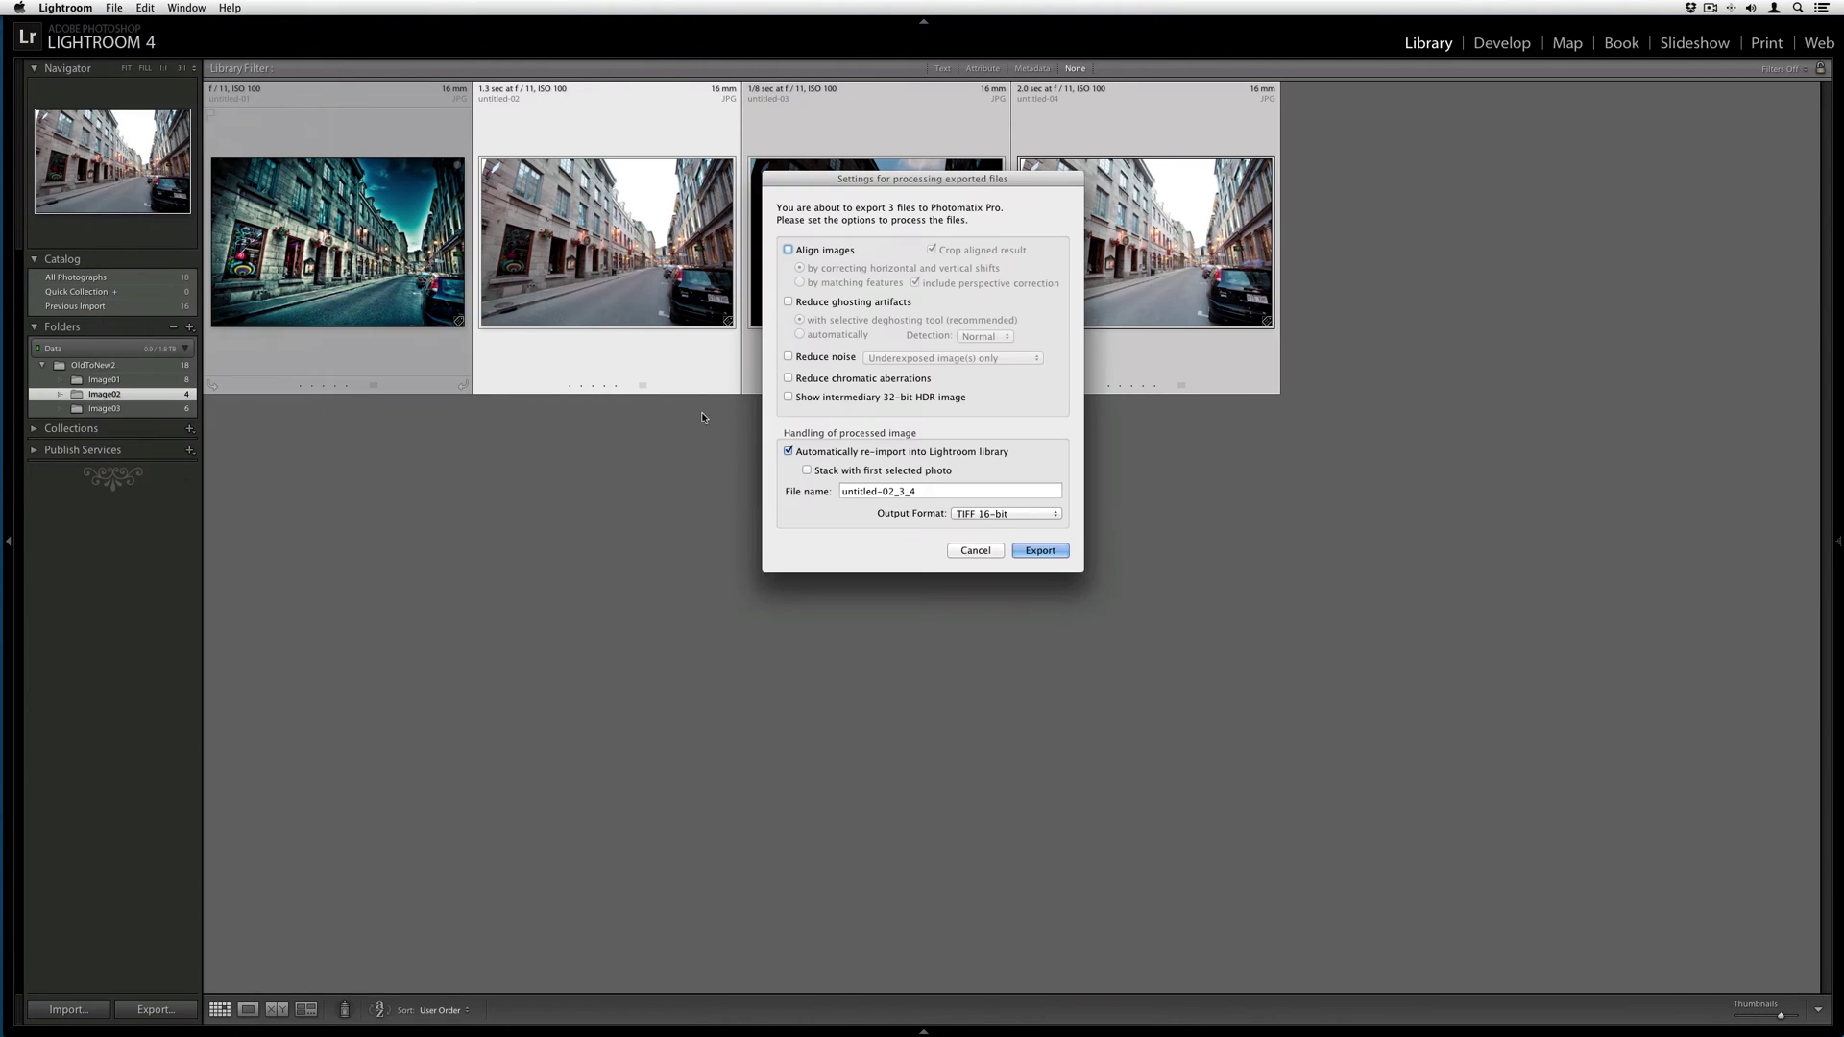
{"action": "left_click", "coordinate": [1047, 547]}
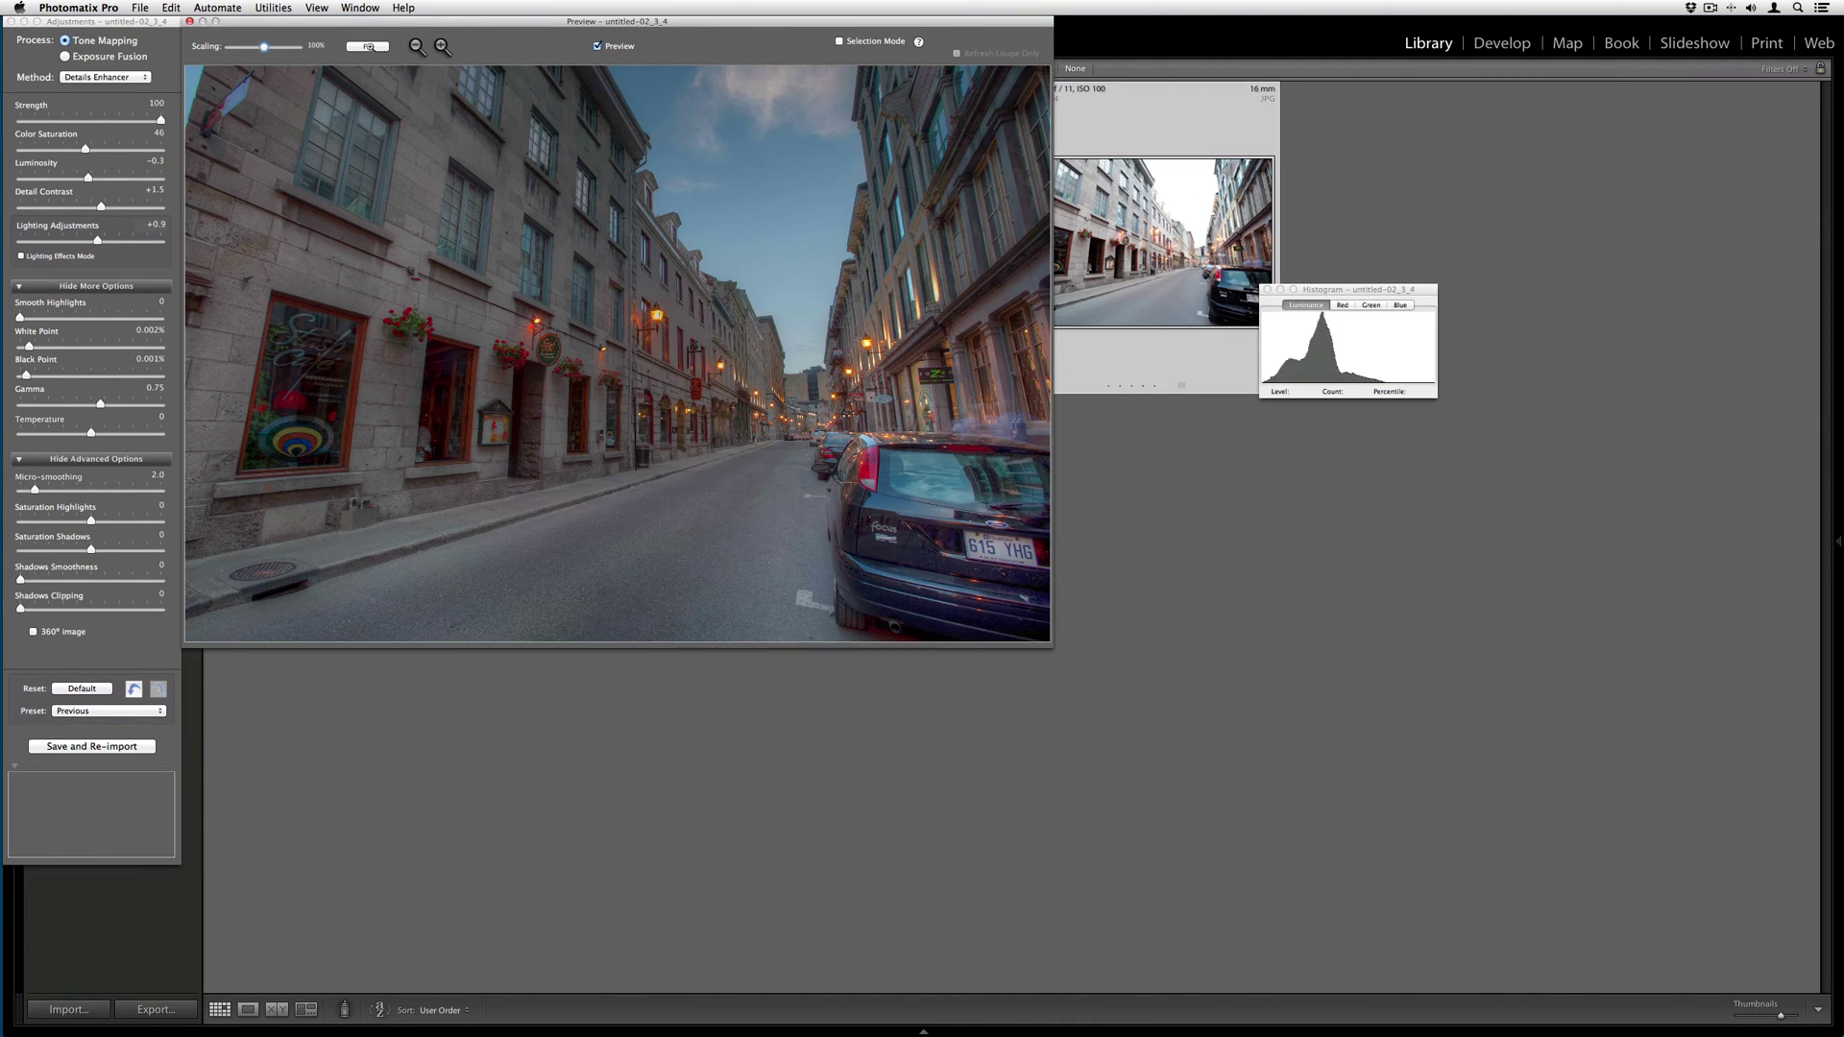
Enlarge the tone-mapping preview to fit the screen and move the Histogram window below the adjustment controls.
{"action": "left_click", "coordinate": [369, 46]}
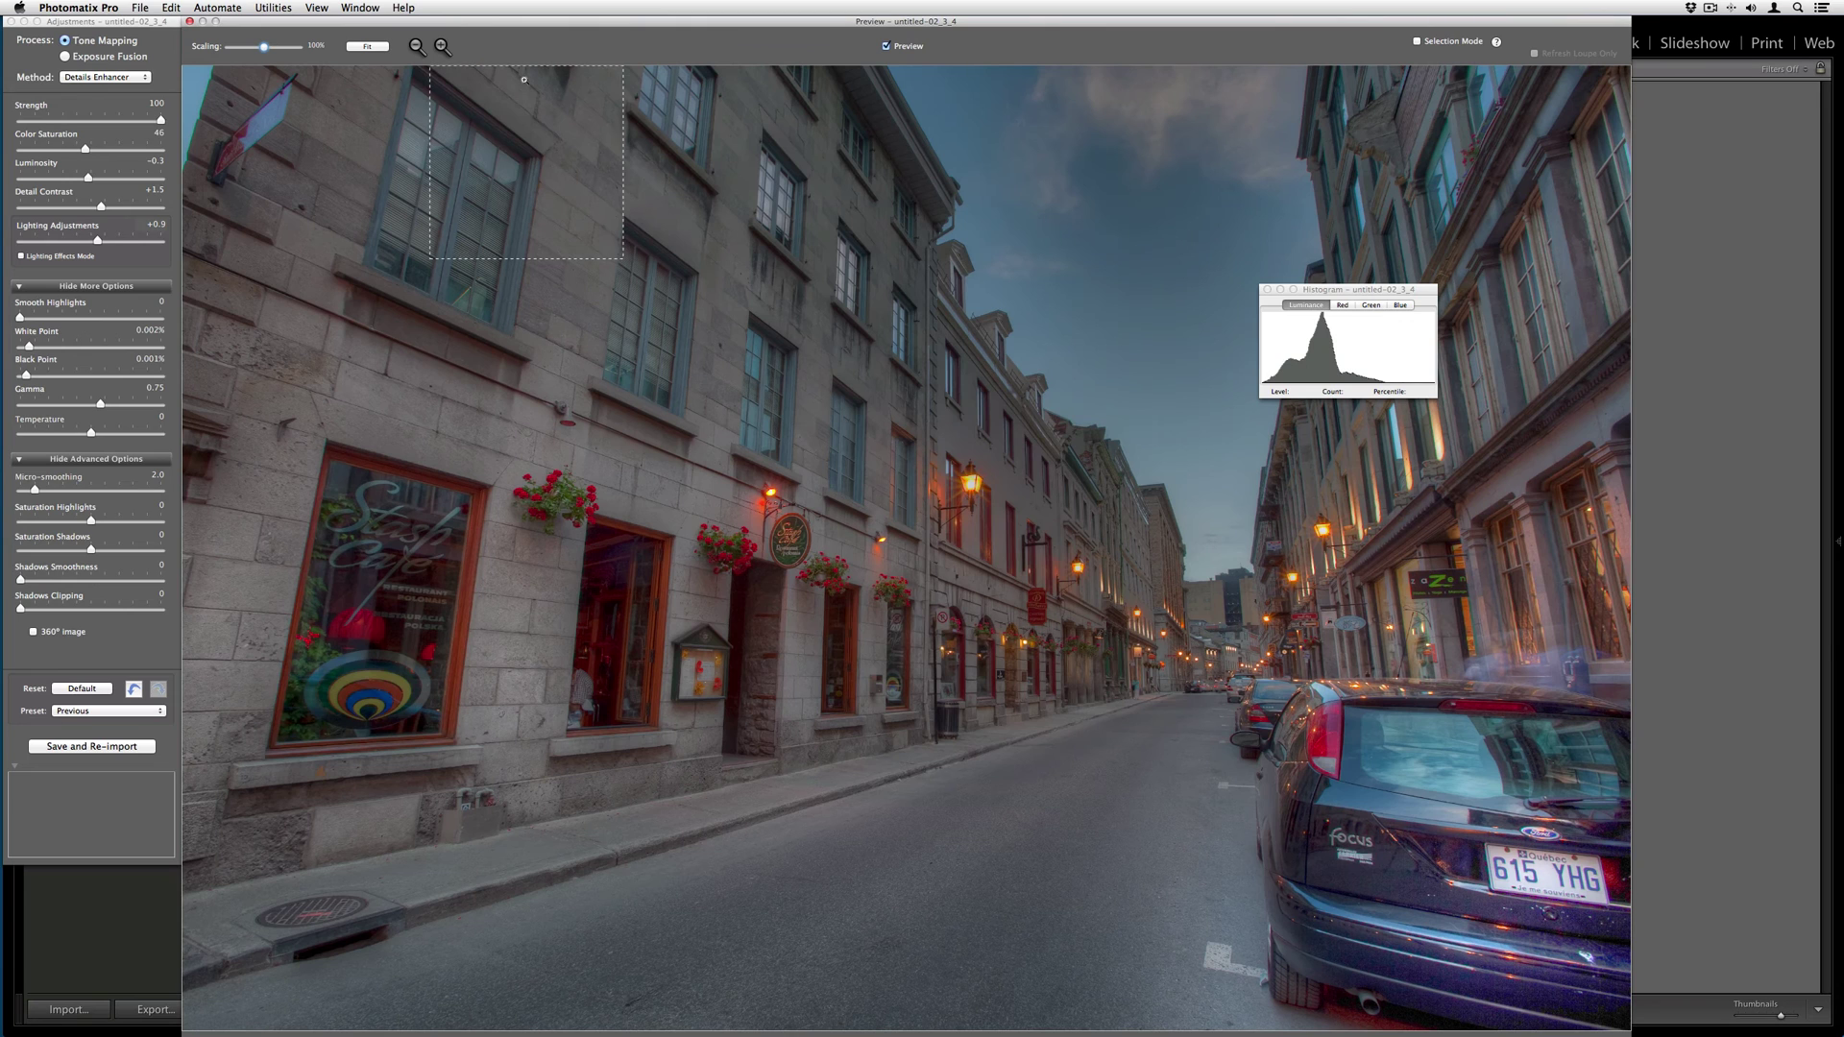
{"action": "left_click_drag", "start_coordinate": [1346, 292], "coordinate": [133, 822]}
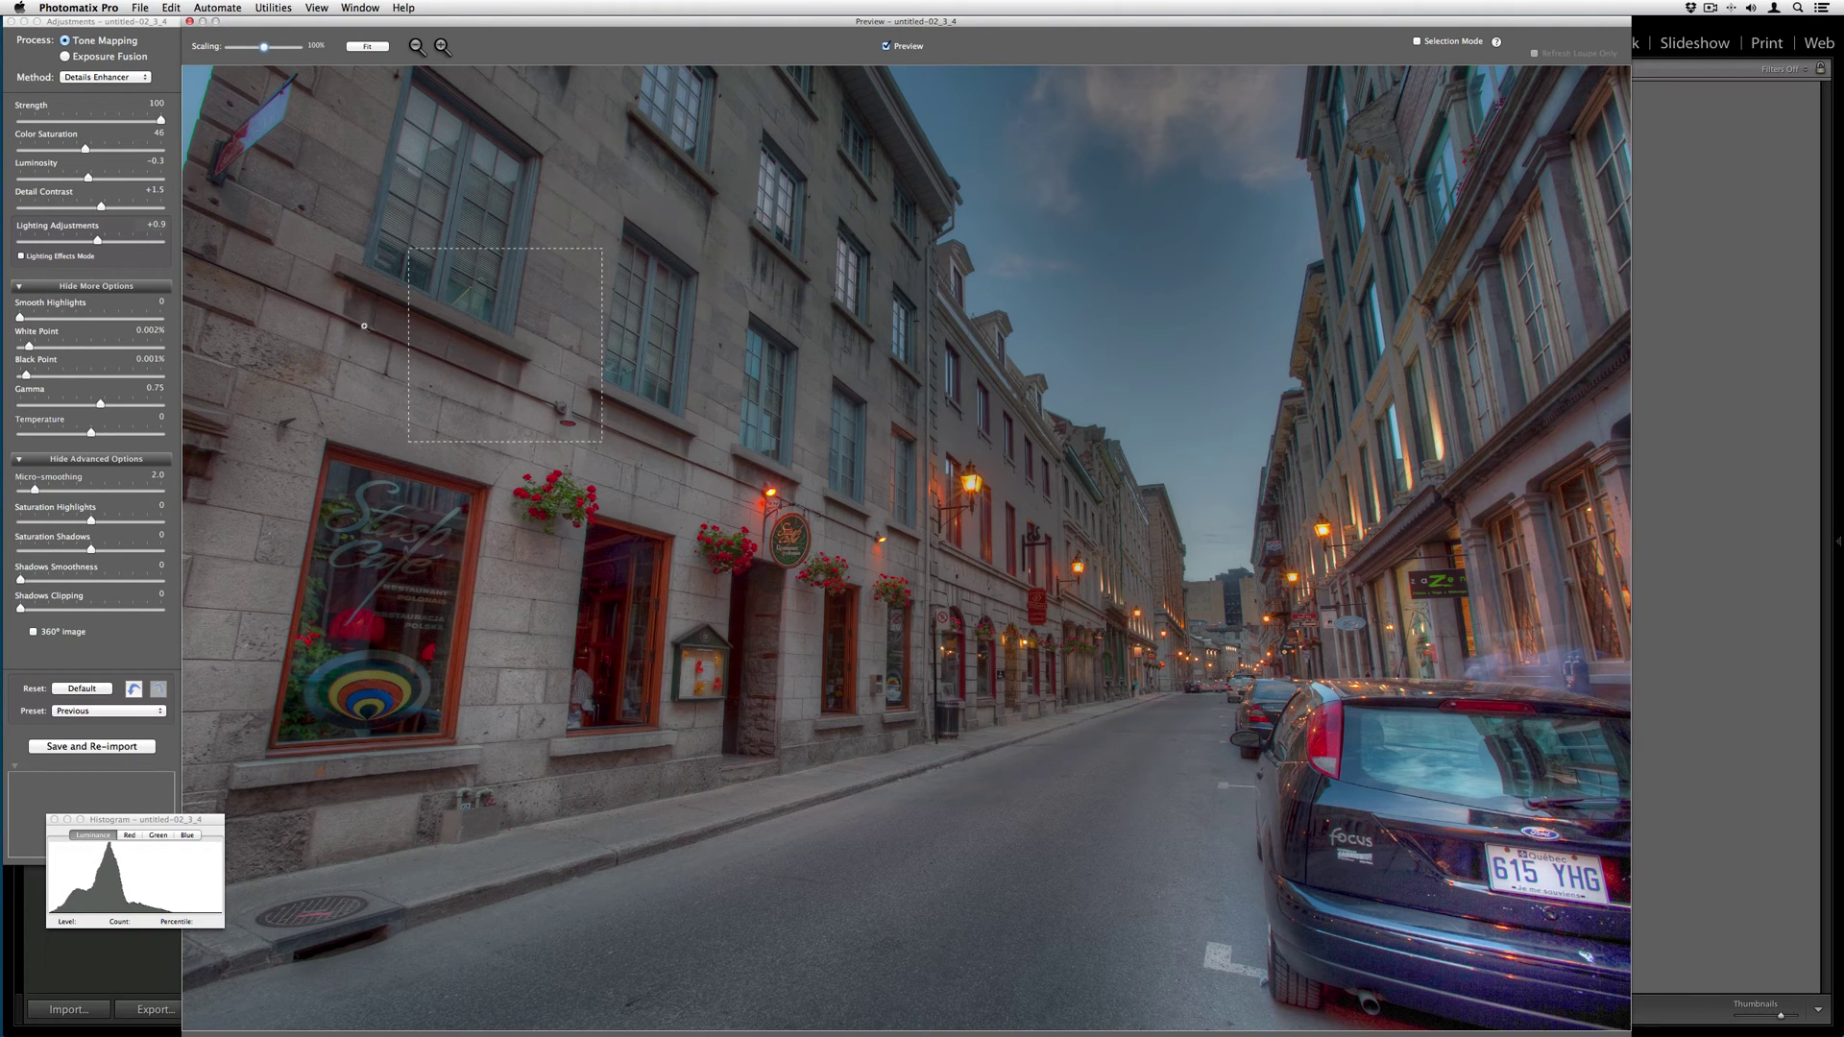
Try Lighting Adjustments at +5.4 and -10.0 on the tone-mapped street image and settle on 0.
{"action": "mouse_move", "coordinate": [121, 239]}
{"action": "mouse_move", "coordinate": [51, 183]}
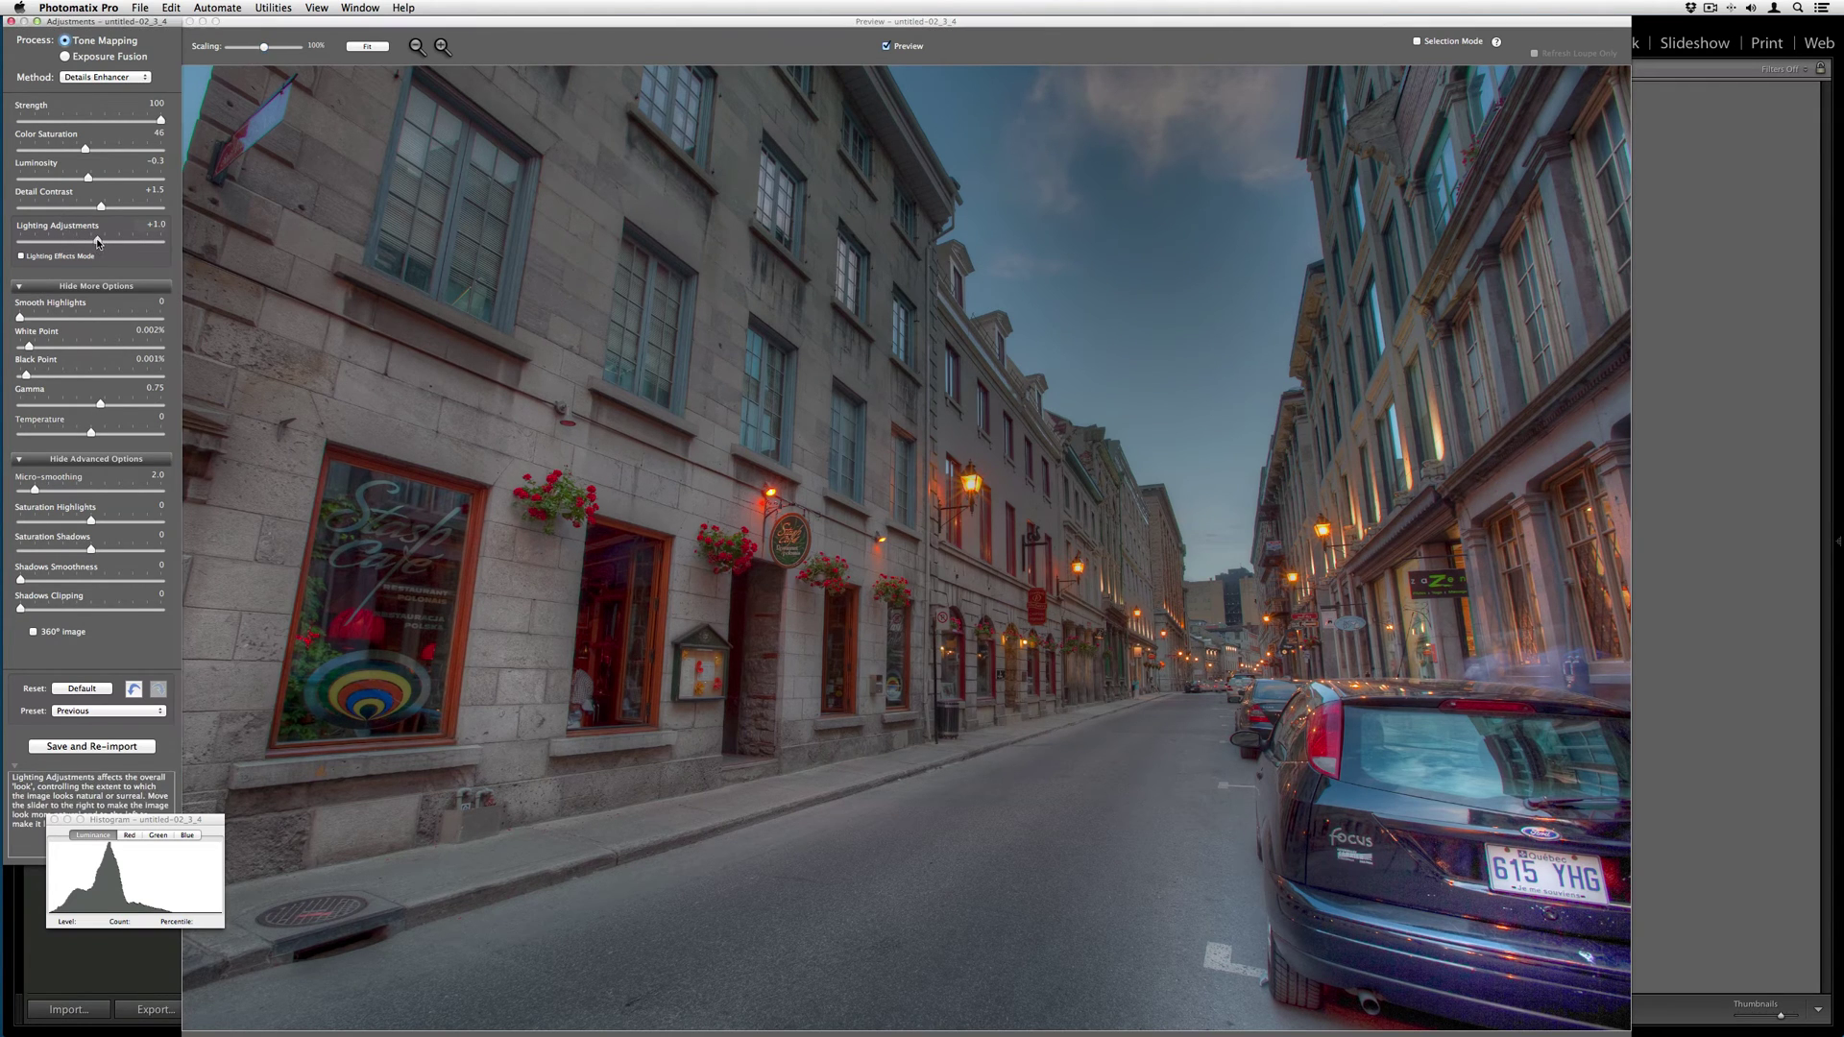
{"action": "left_click_drag", "start_coordinate": [96, 243], "coordinate": [129, 242]}
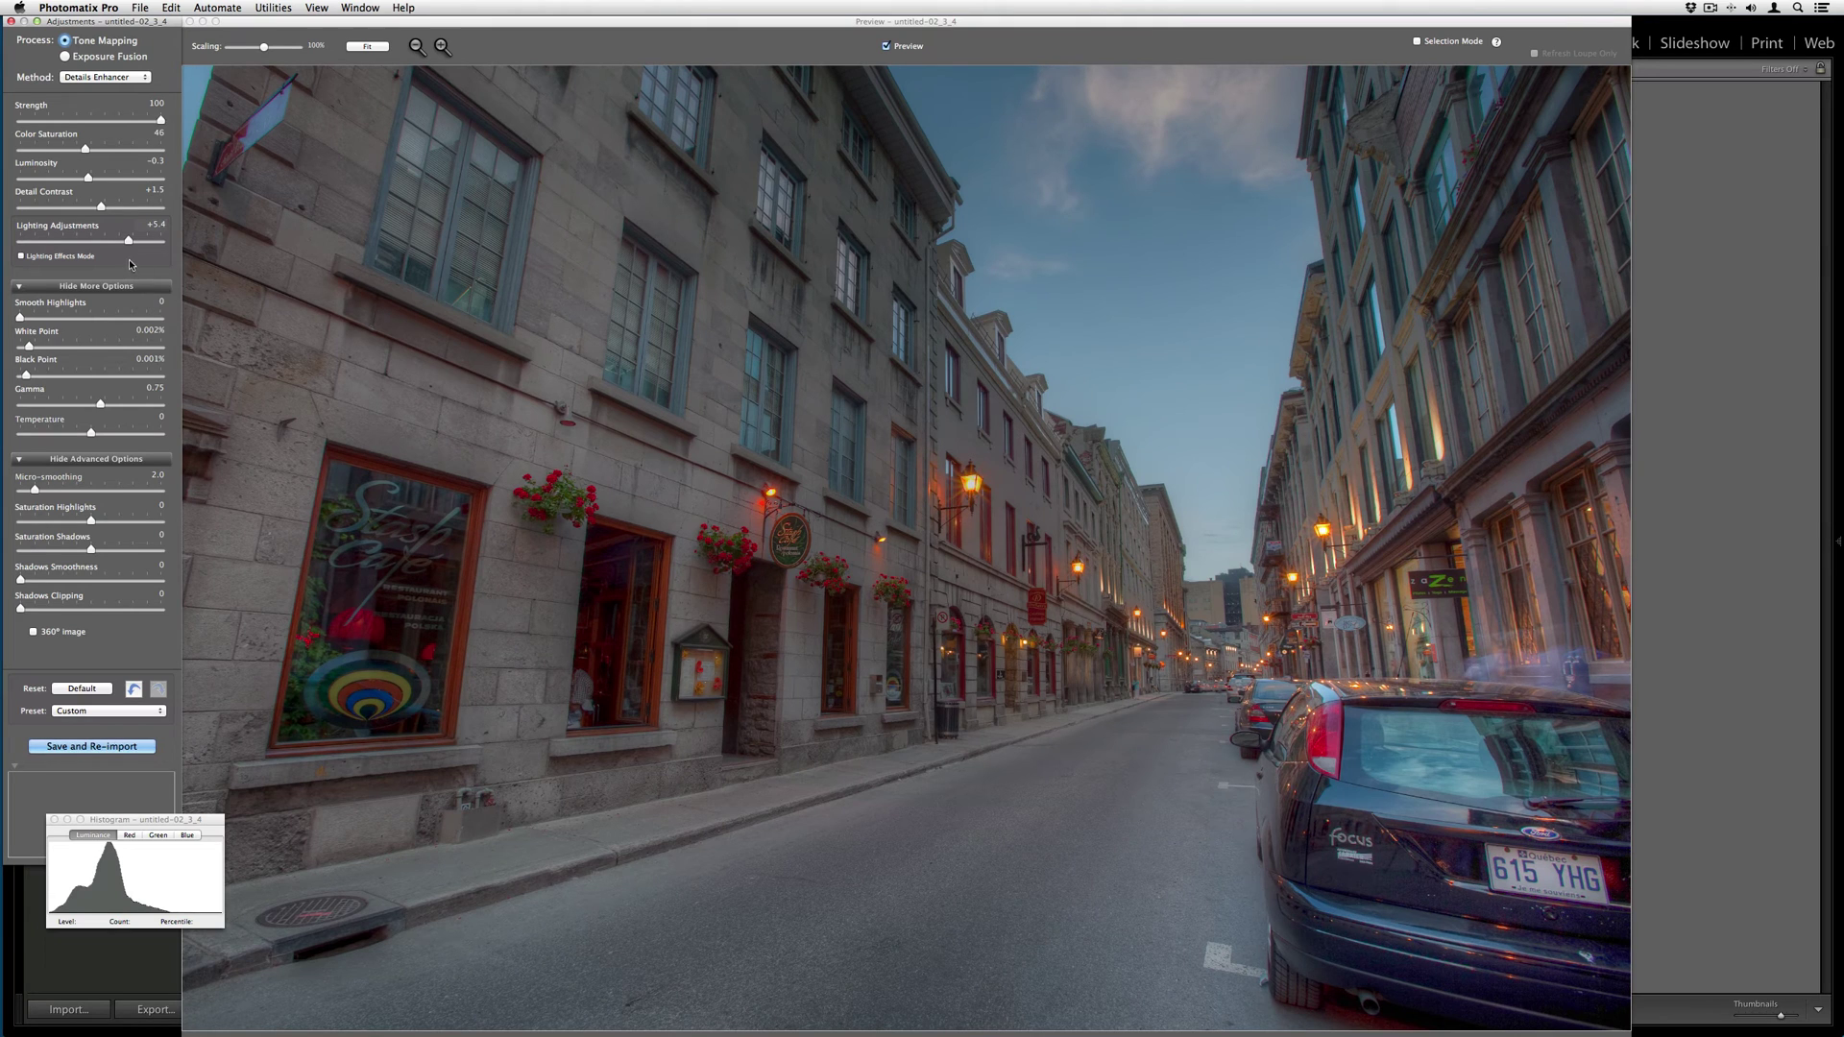
{"action": "left_click", "coordinate": [99, 241]}
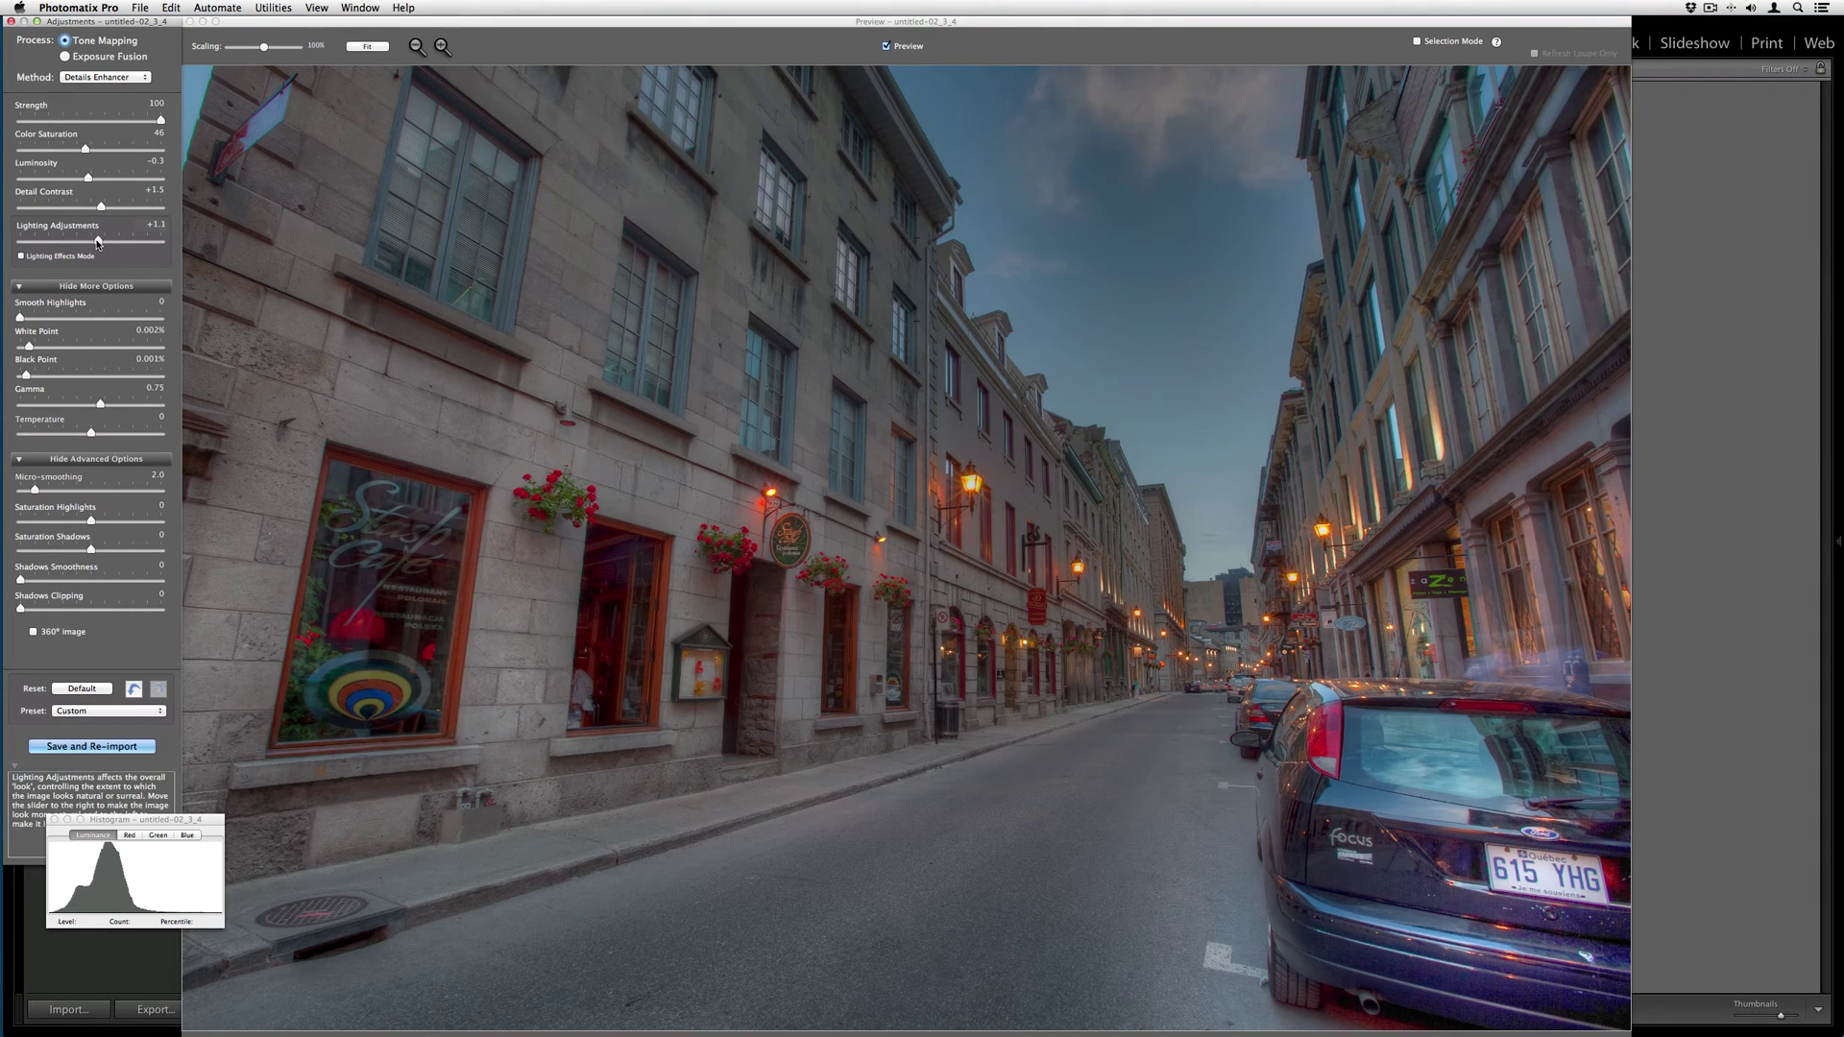
{"action": "left_click", "coordinate": [104, 243]}
{"action": "left_click_drag", "start_coordinate": [108, 245], "coordinate": [38, 242]}
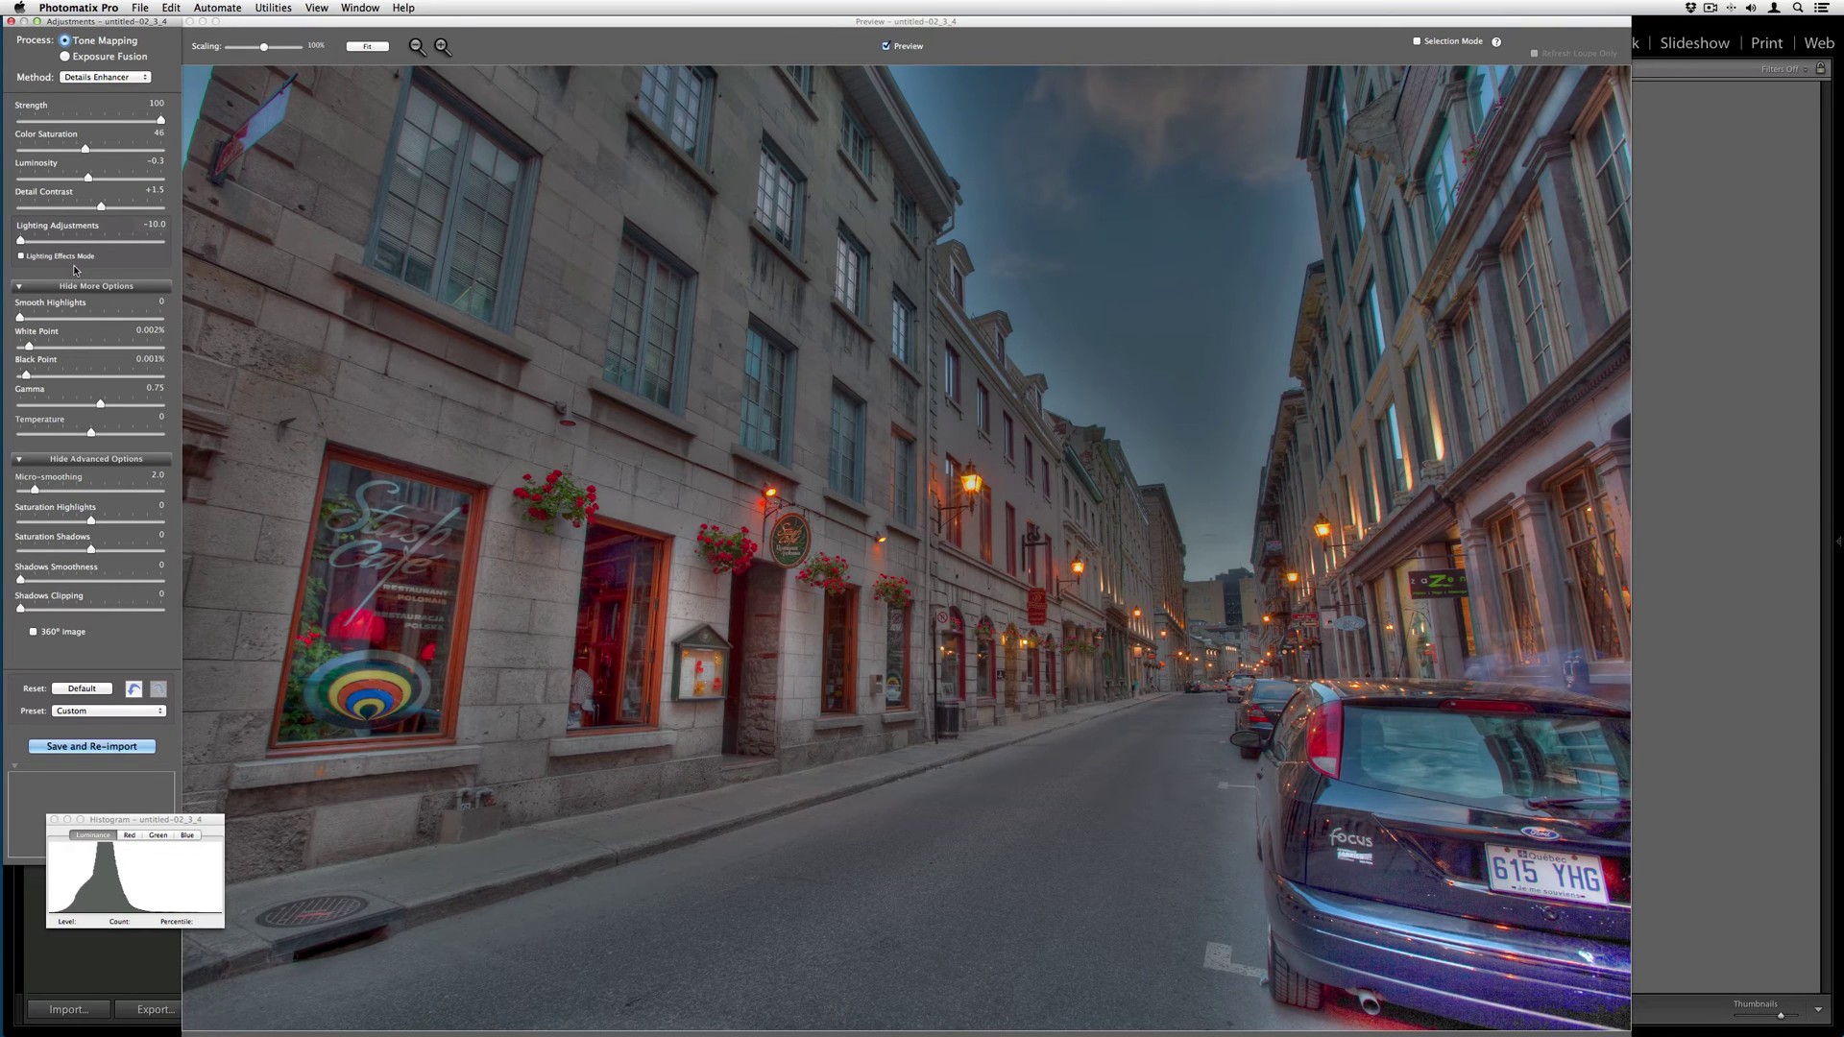
{"action": "left_click", "coordinate": [97, 242]}
{"action": "left_click_drag", "start_coordinate": [97, 242], "coordinate": [102, 242]}
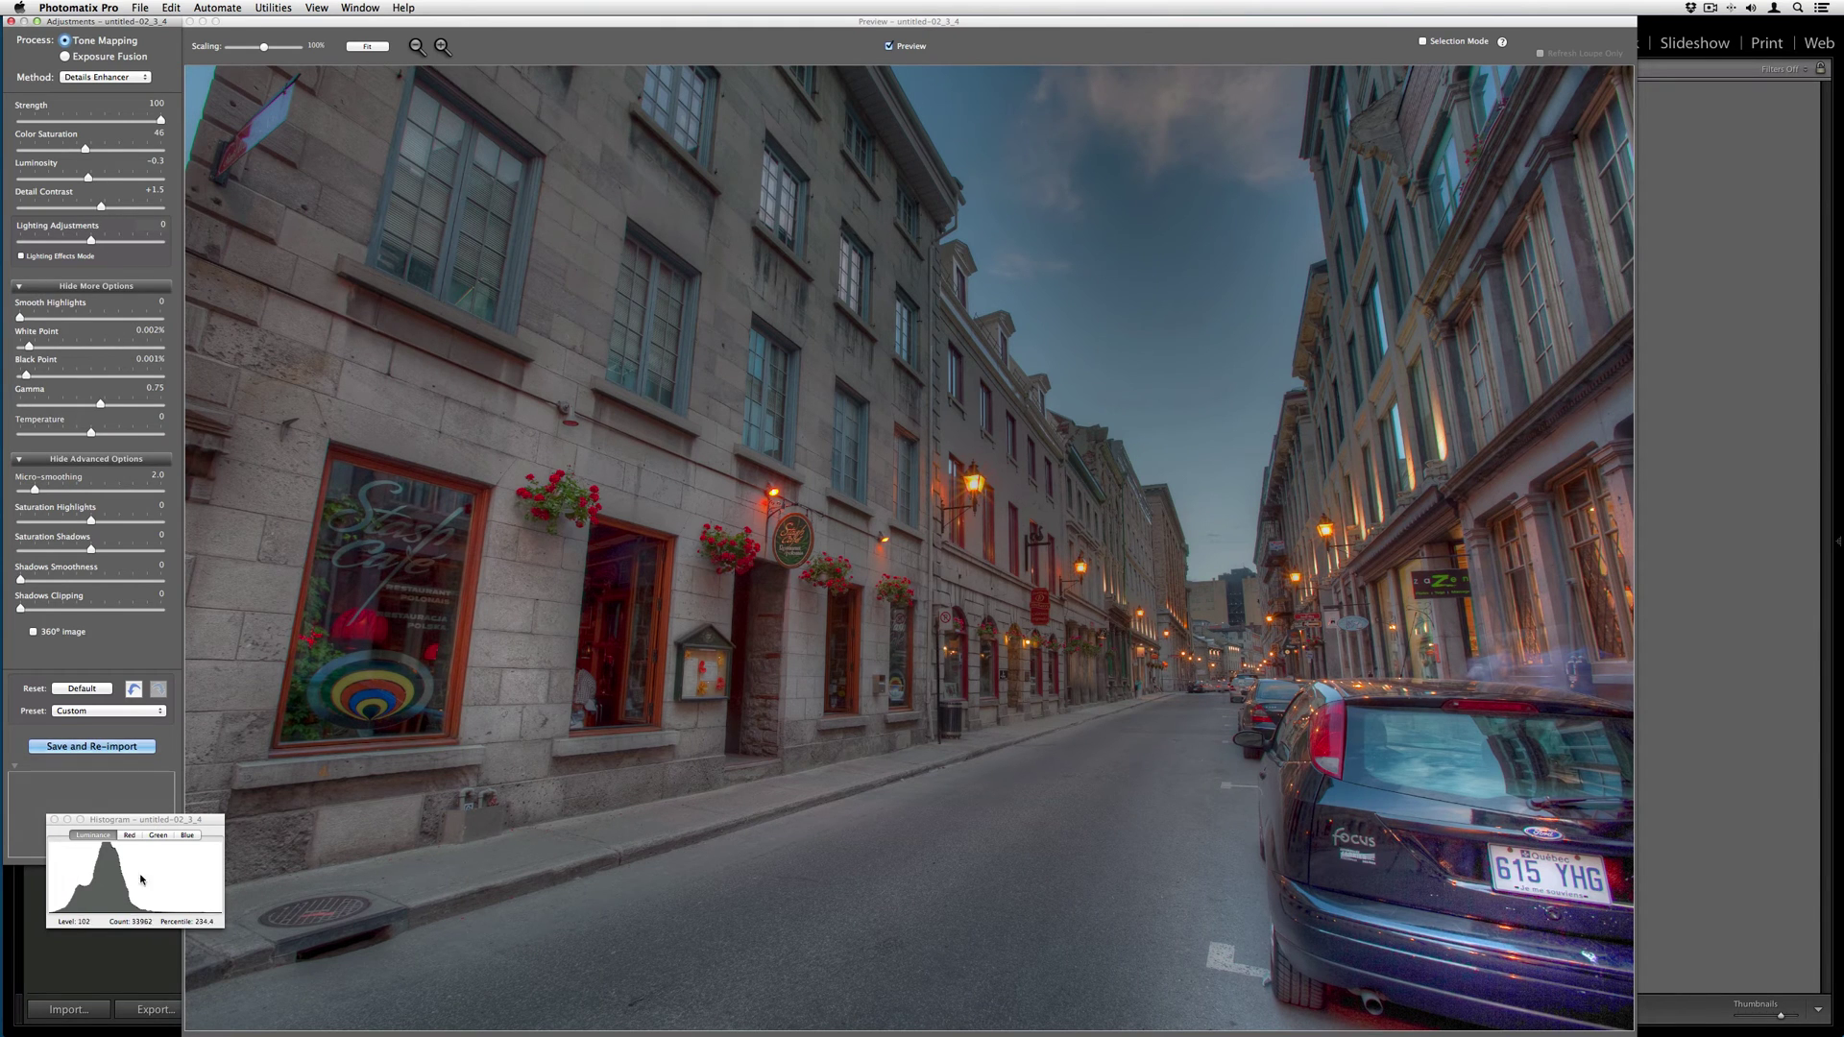
Try Luminosity at +1.6 and -2.0, magnifying the area around the street lamps in the Loupe.
{"action": "left_click_drag", "start_coordinate": [88, 177], "coordinate": [101, 180]}
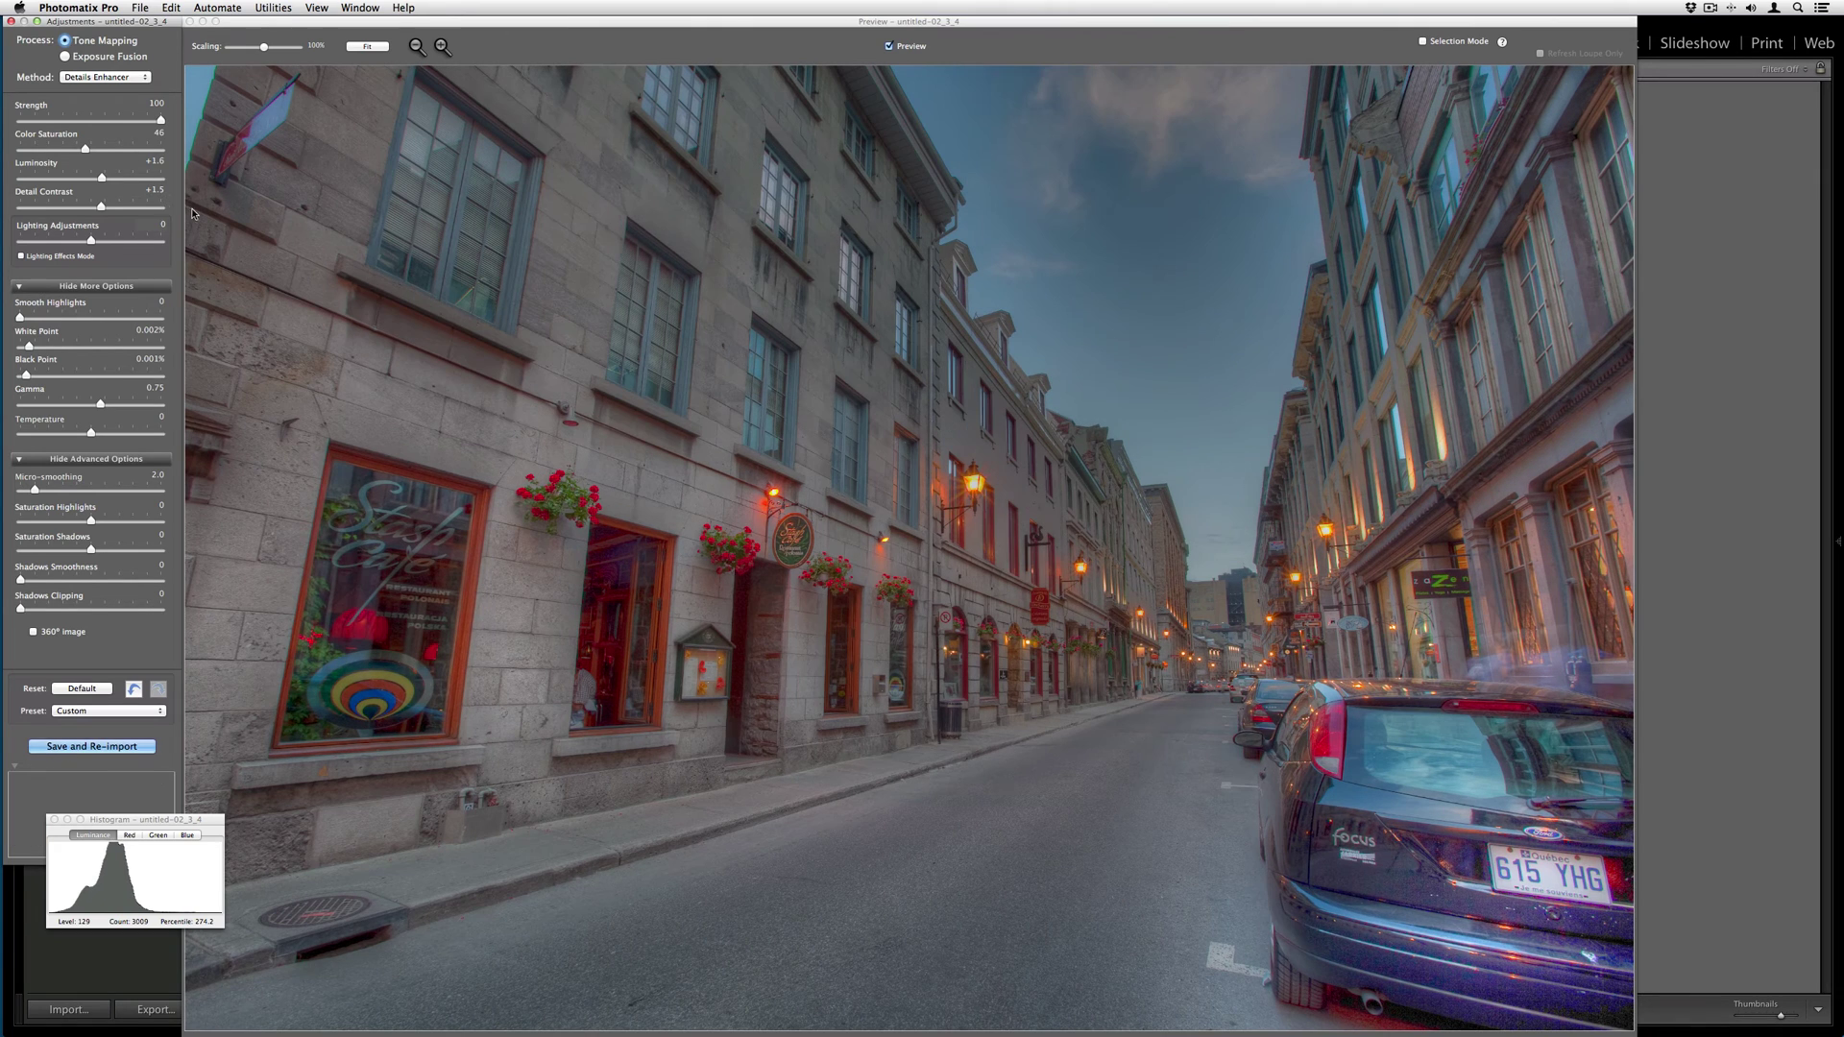
{"action": "left_click", "coordinate": [1015, 486]}
{"action": "left_click", "coordinate": [1012, 489]}
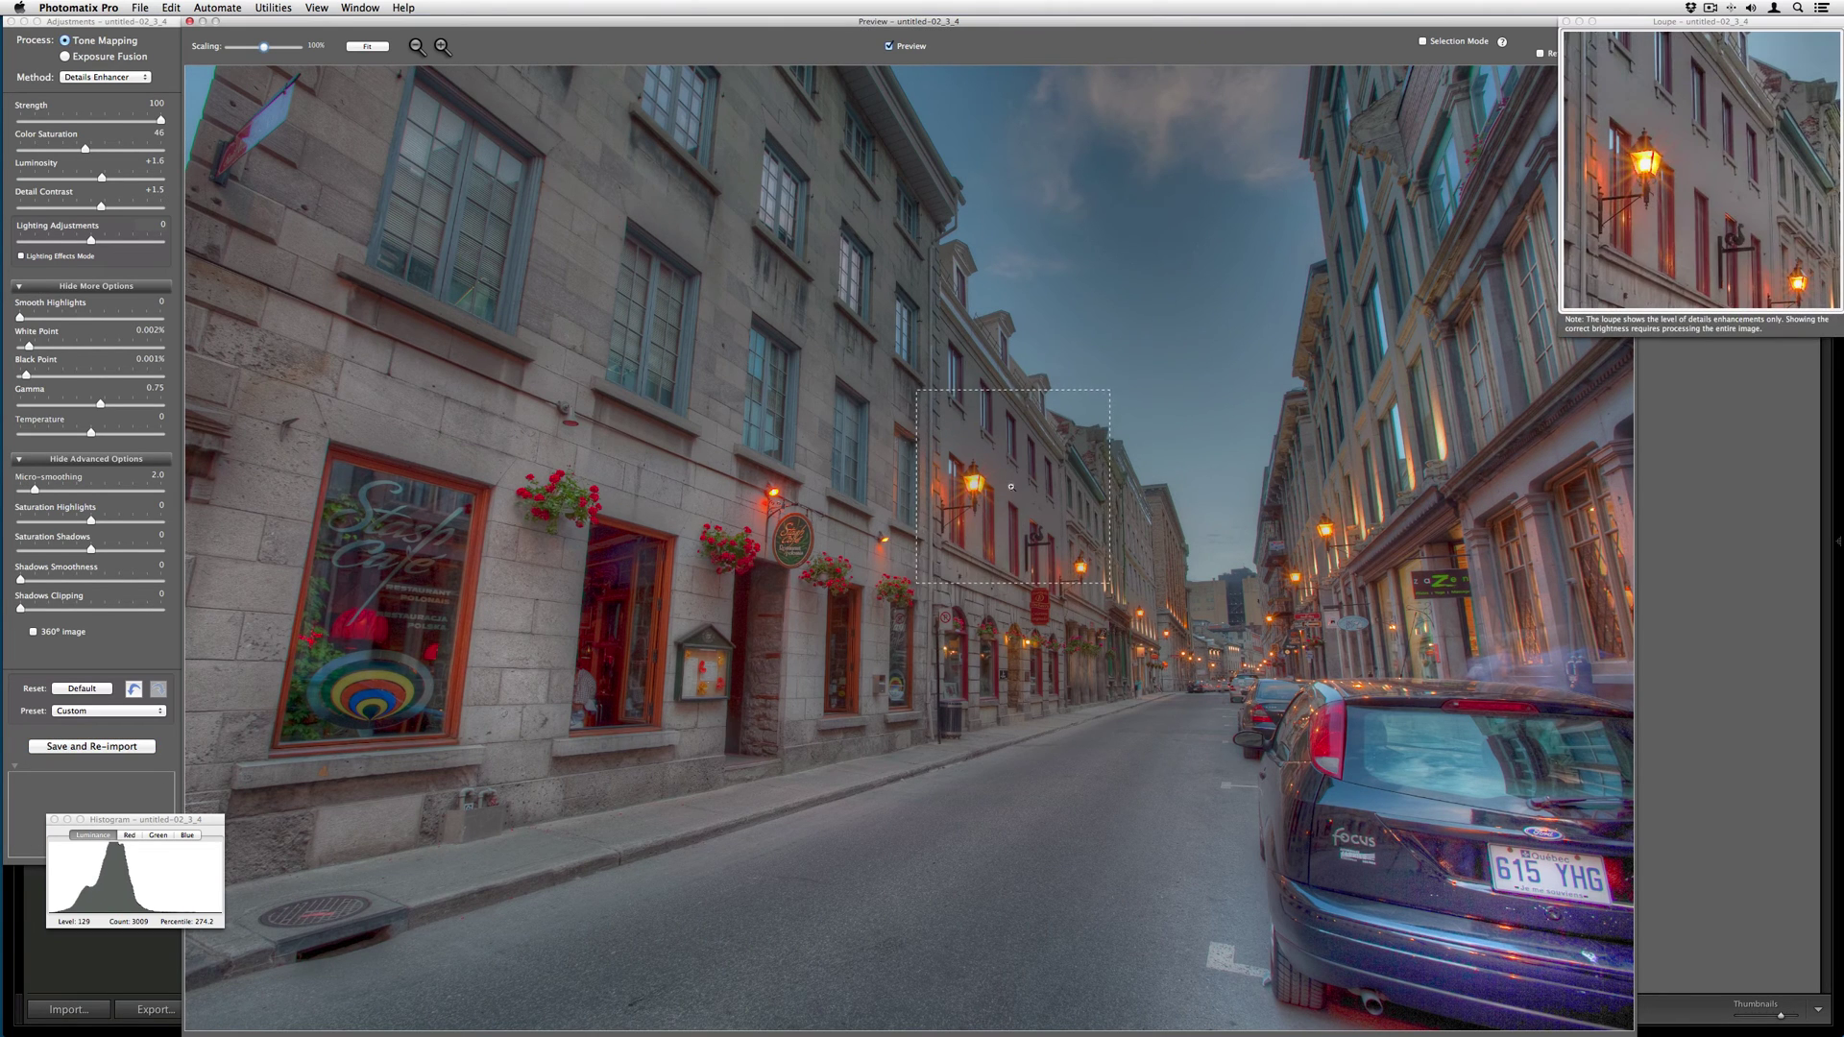
{"action": "left_click_drag", "start_coordinate": [101, 178], "coordinate": [82, 177]}
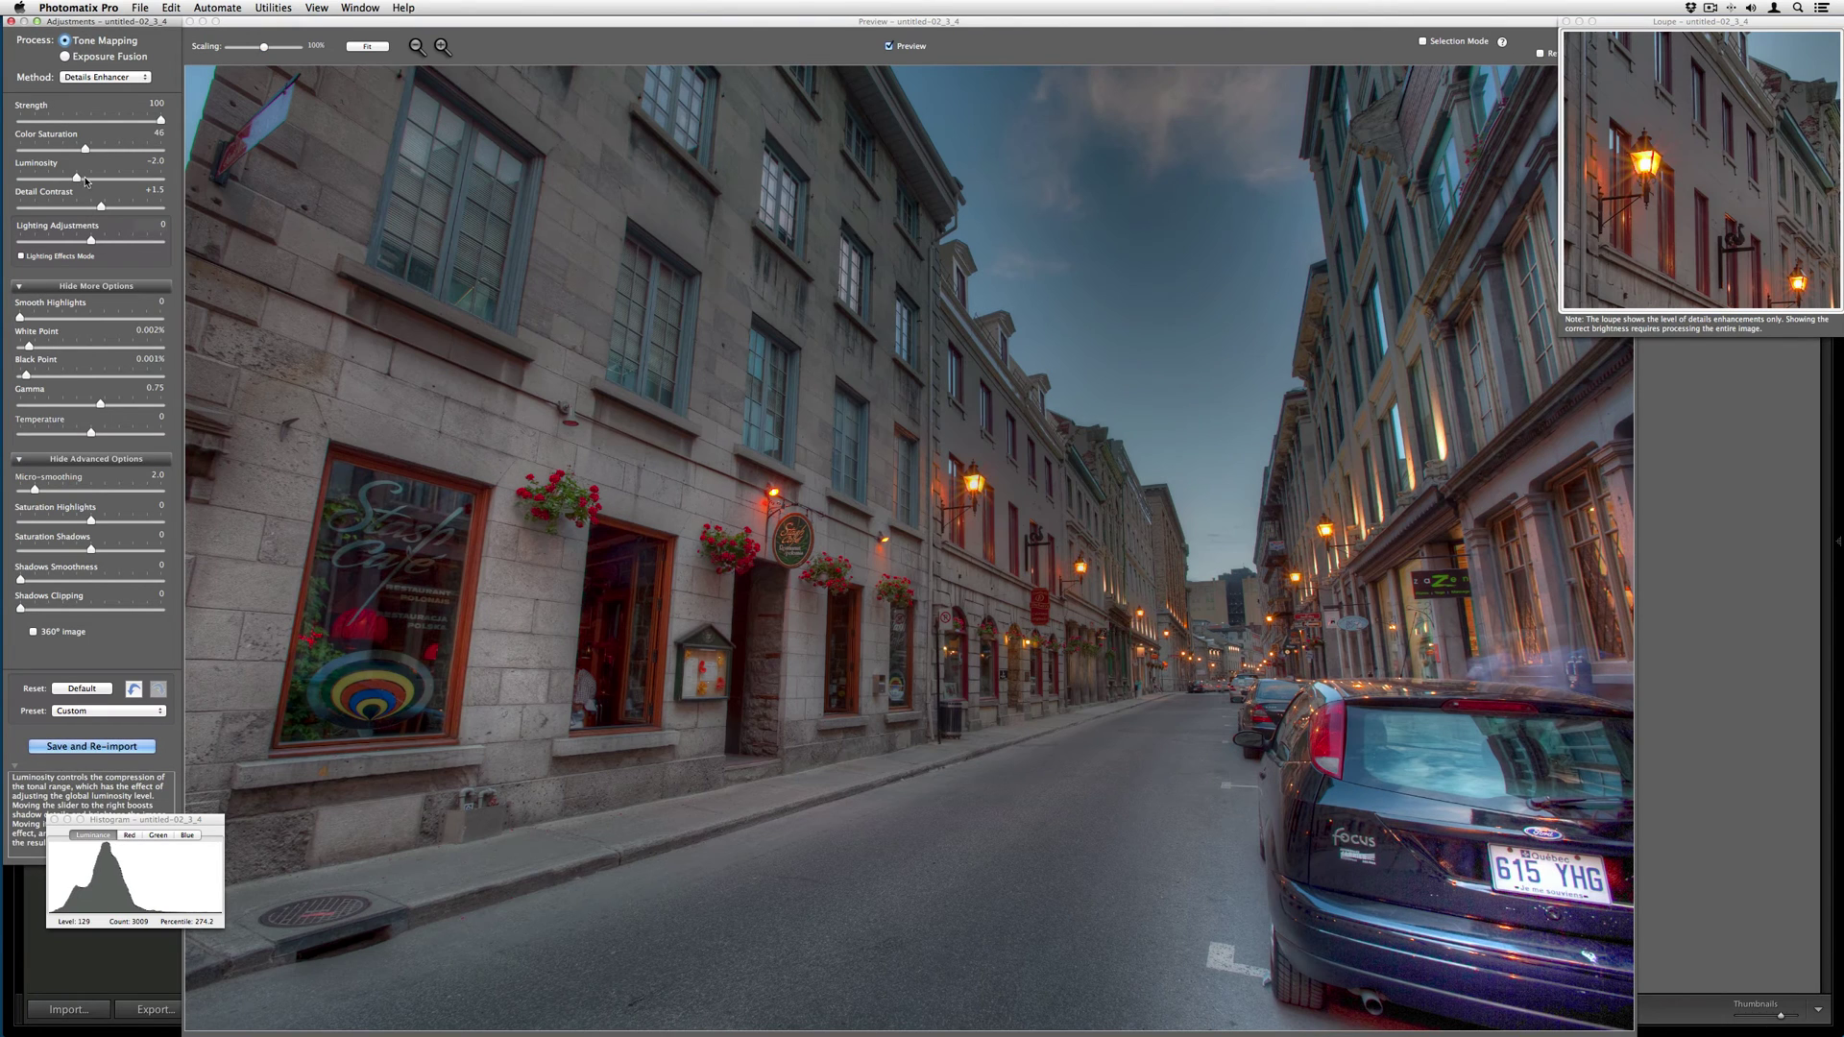
Set White Point to 0.001%, Gamma to 0.64, Detail Contrast to -0.6 and Lighting Adjustments to +0.6.
{"action": "left_click_drag", "start_coordinate": [29, 350], "coordinate": [25, 349]}
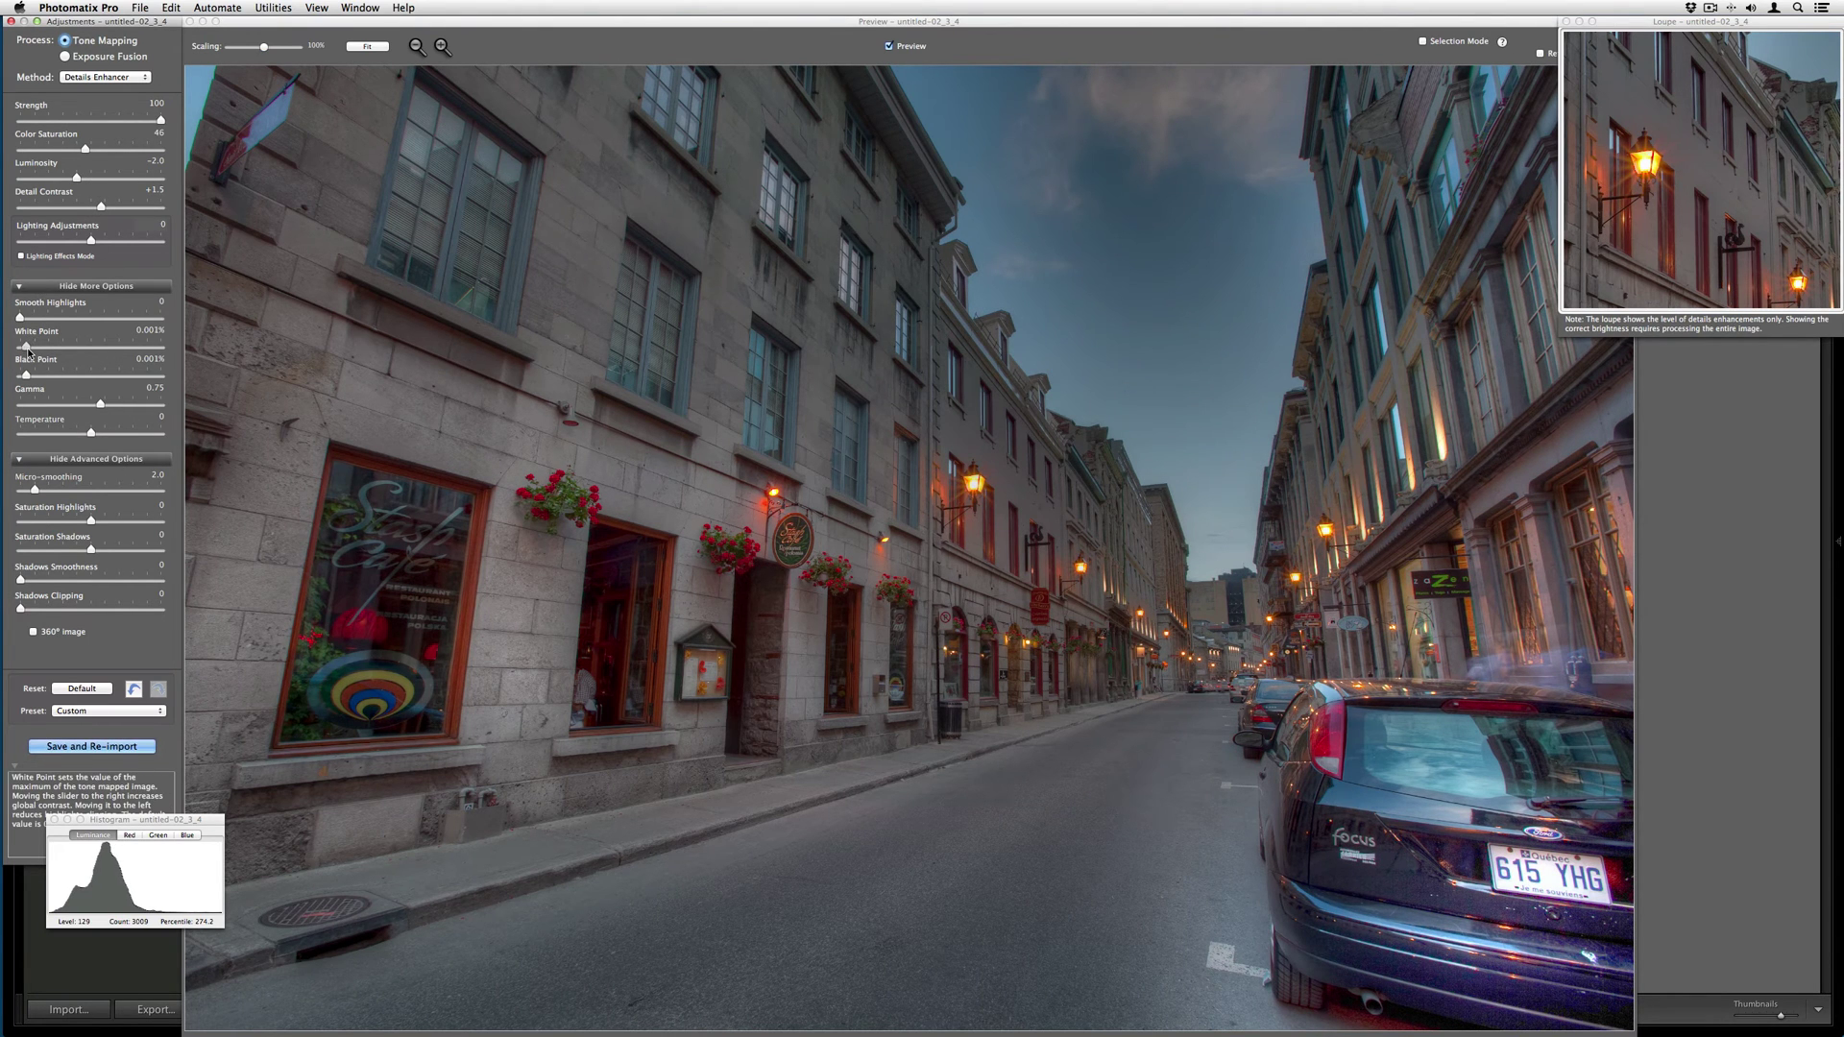
{"action": "left_click_drag", "start_coordinate": [100, 403], "coordinate": [118, 411]}
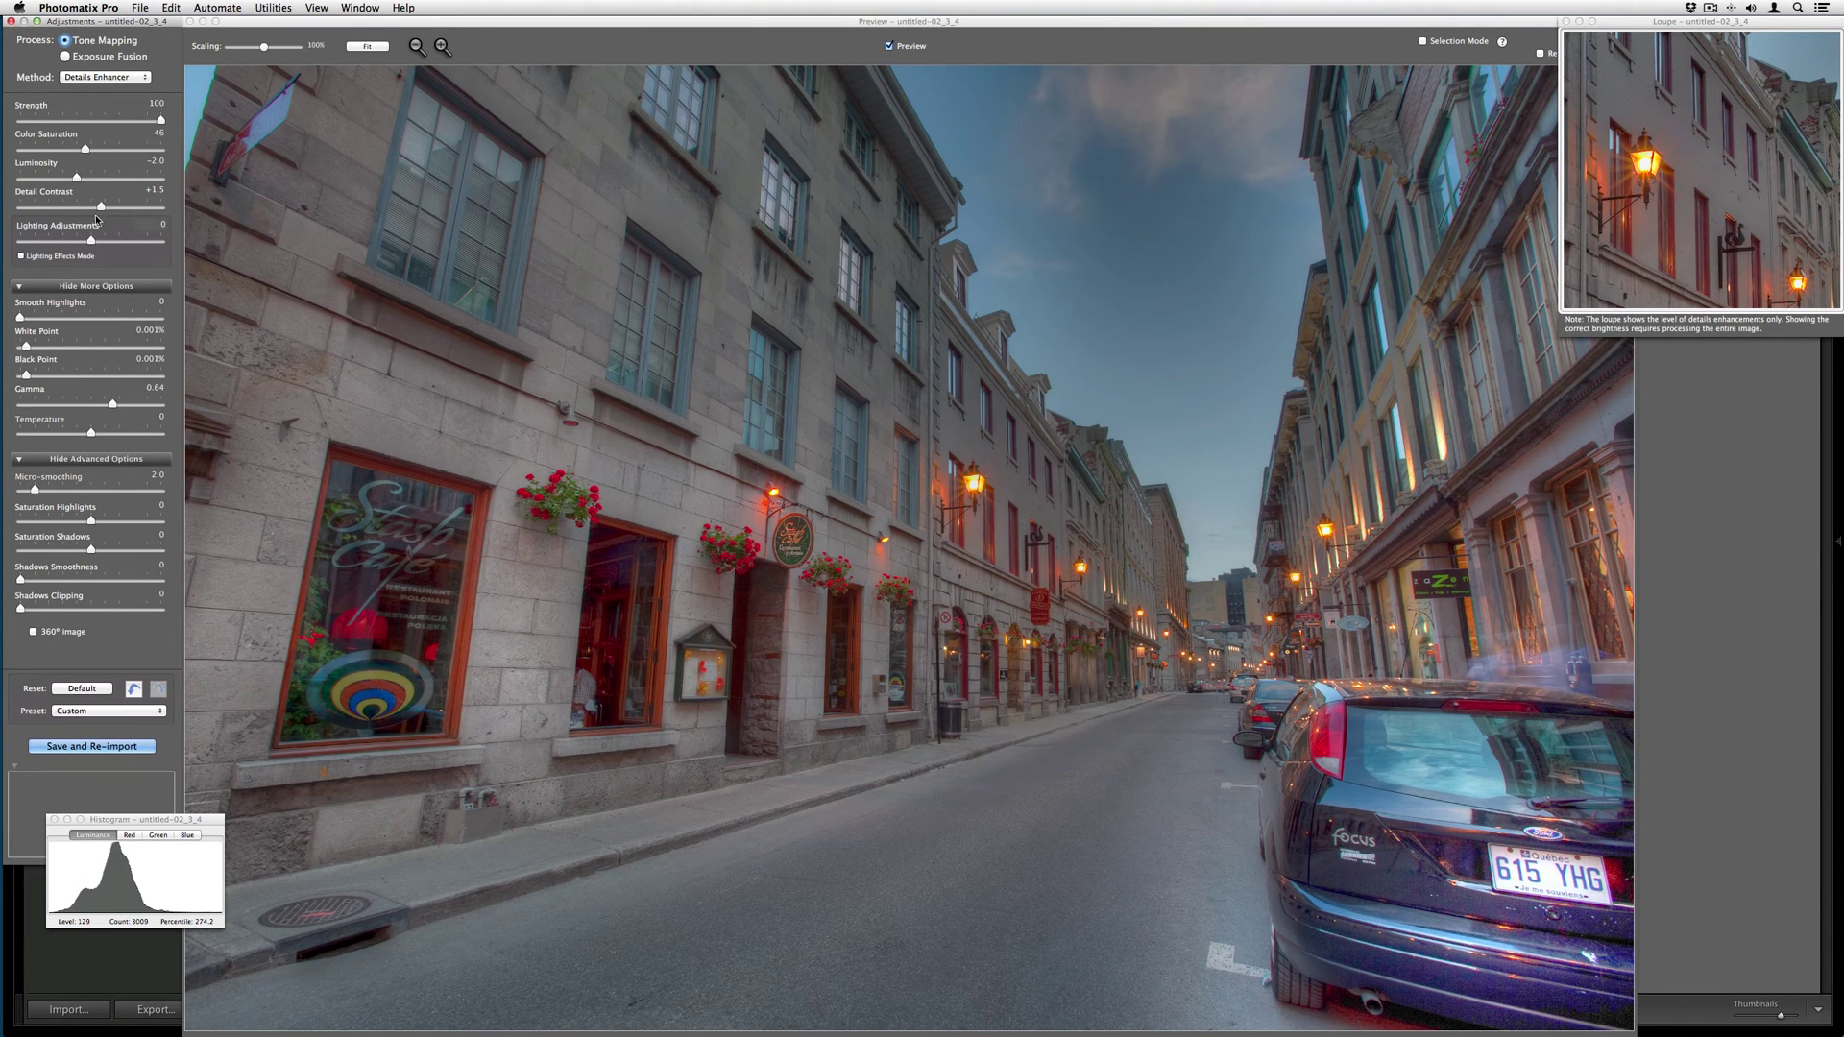
{"action": "mouse_move", "coordinate": [98, 205]}
{"action": "left_mouse_down"}
{"action": "mouse_move", "coordinate": [123, 211]}
{"action": "mouse_move", "coordinate": [77, 209]}
{"action": "mouse_move", "coordinate": [96, 210]}
{"action": "left_mouse_up"}
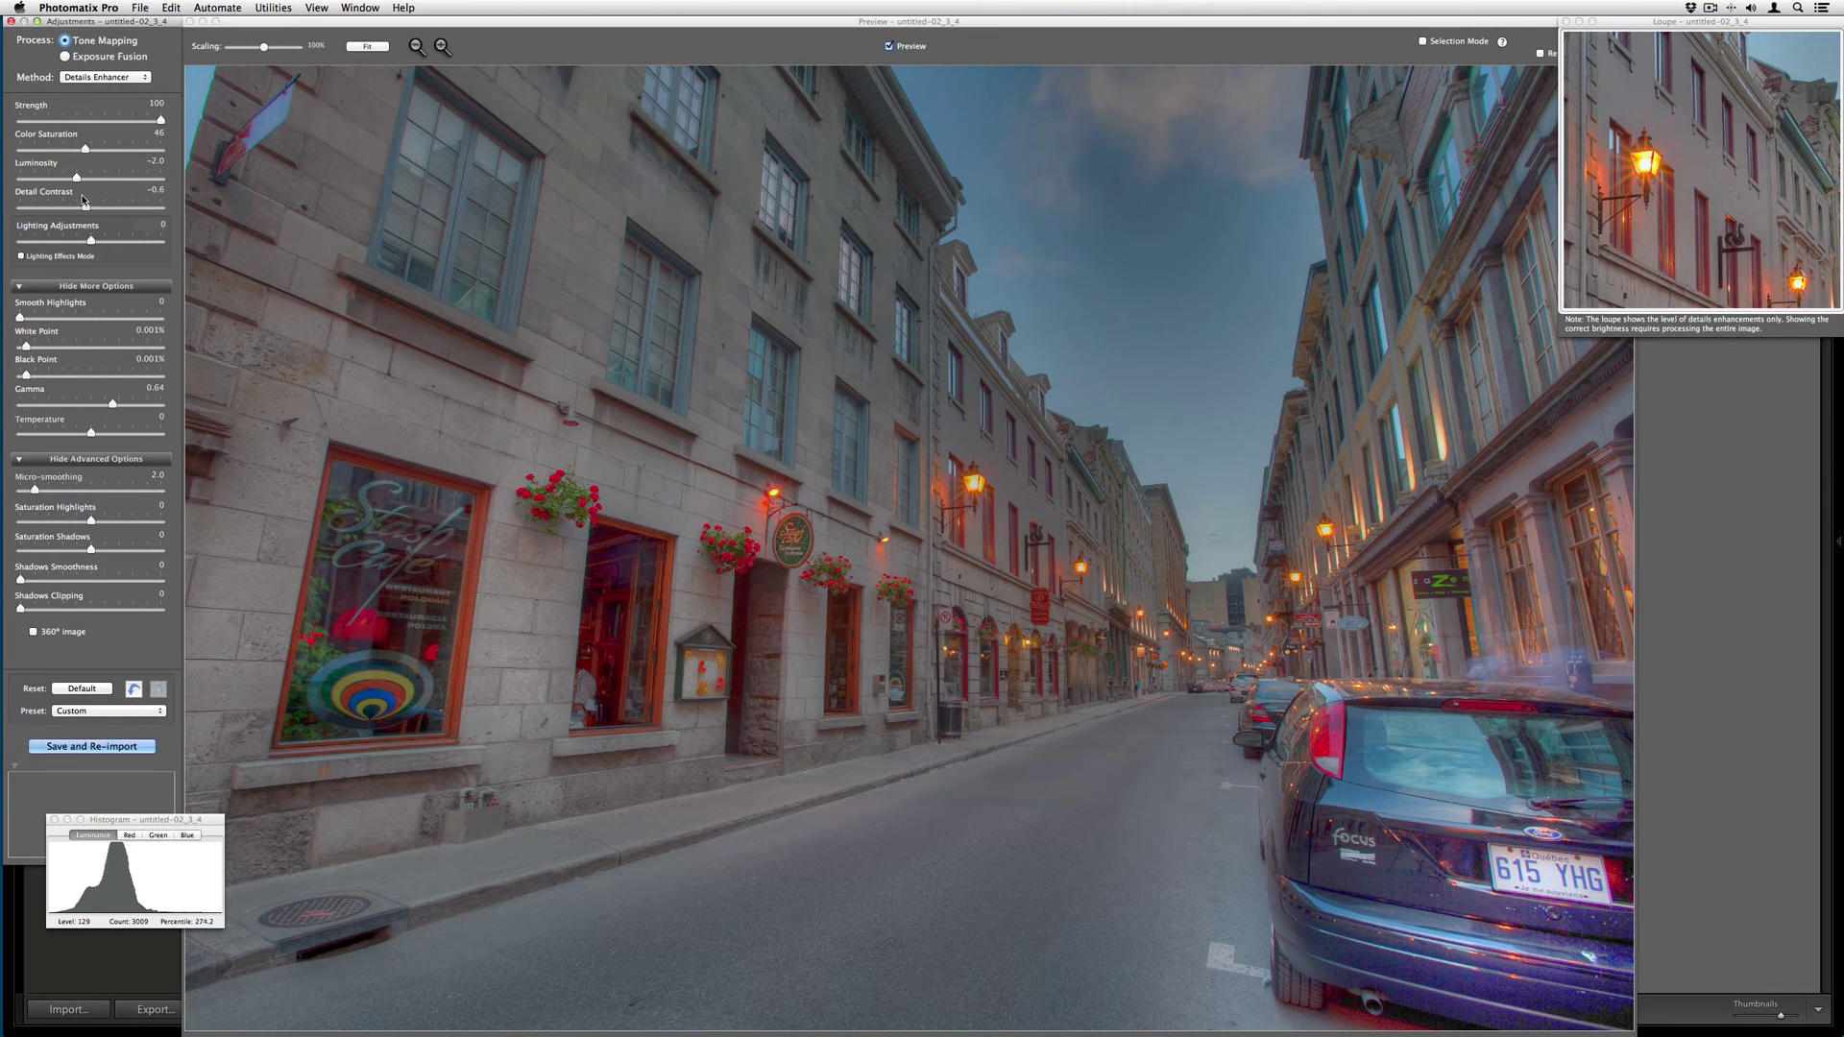
{"action": "left_click_drag", "start_coordinate": [91, 243], "coordinate": [94, 241]}
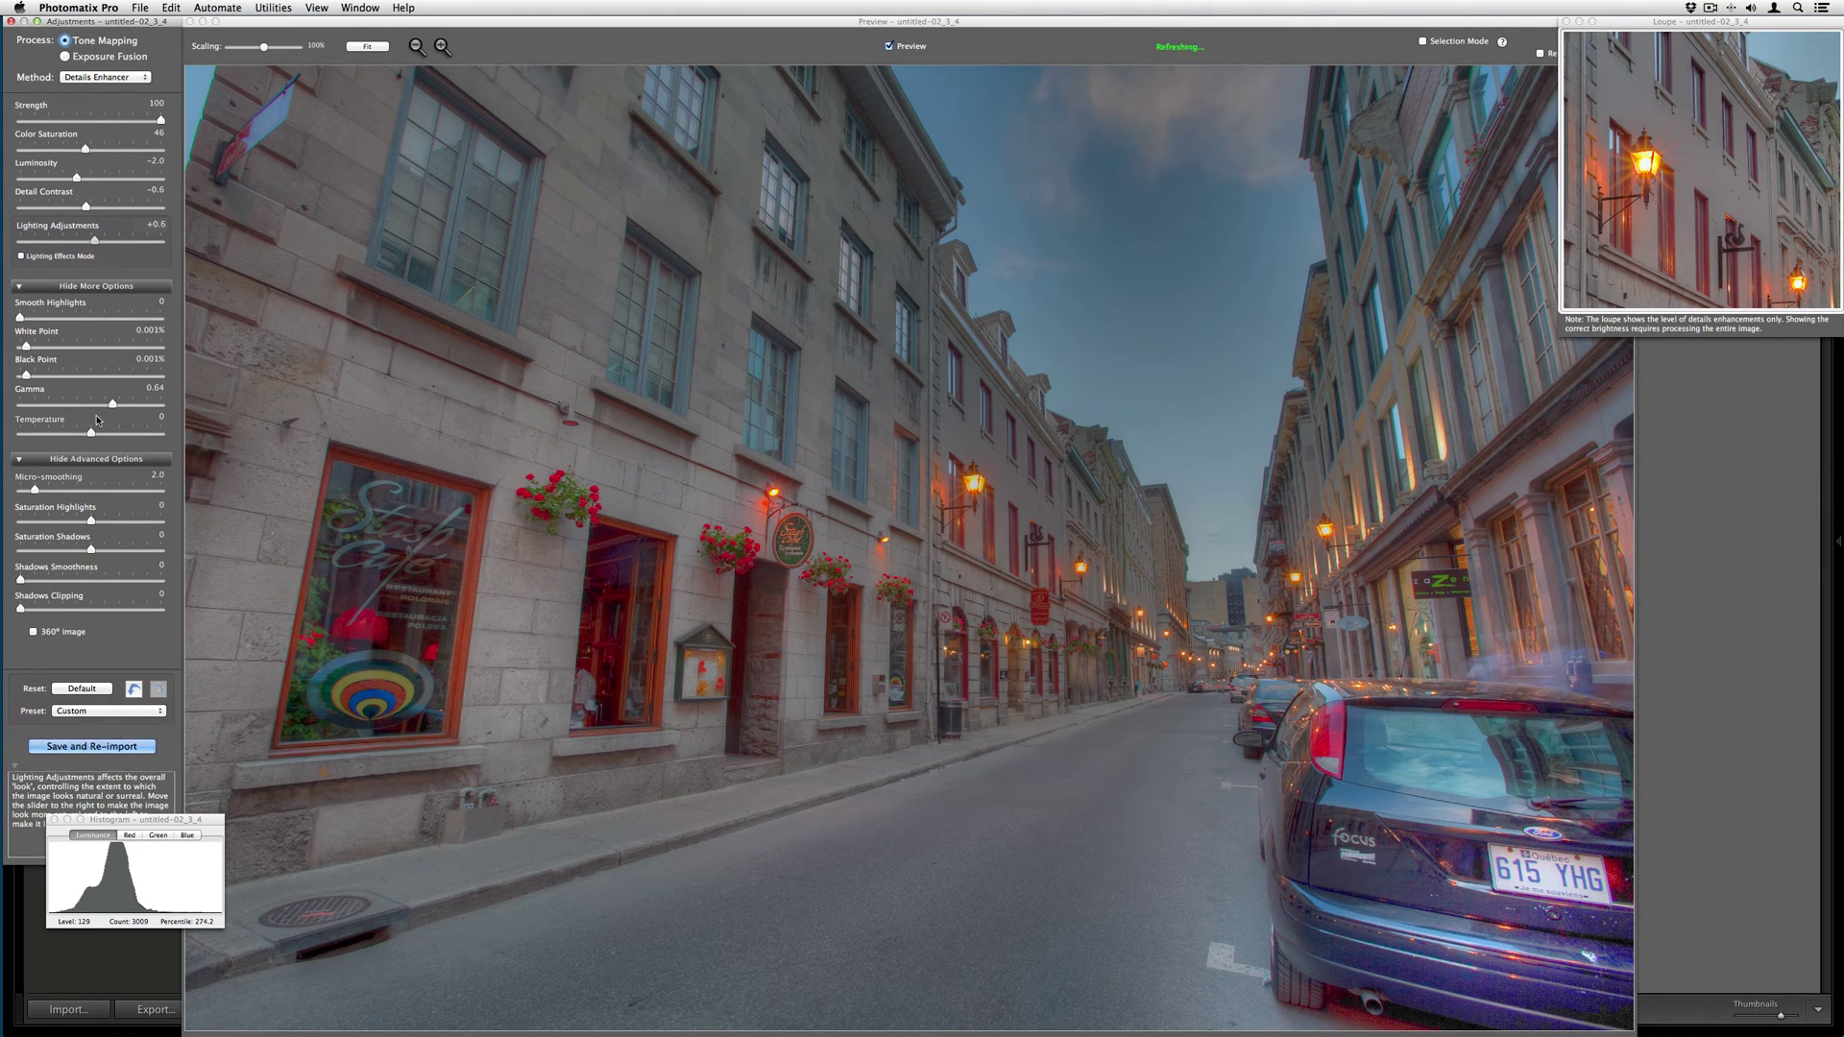
Set Gamma to 0.61 and Luminosity to -0.9, and save and re-import the tone-mapped image into Lightroom.
{"action": "left_click_drag", "start_coordinate": [114, 404], "coordinate": [111, 405]}
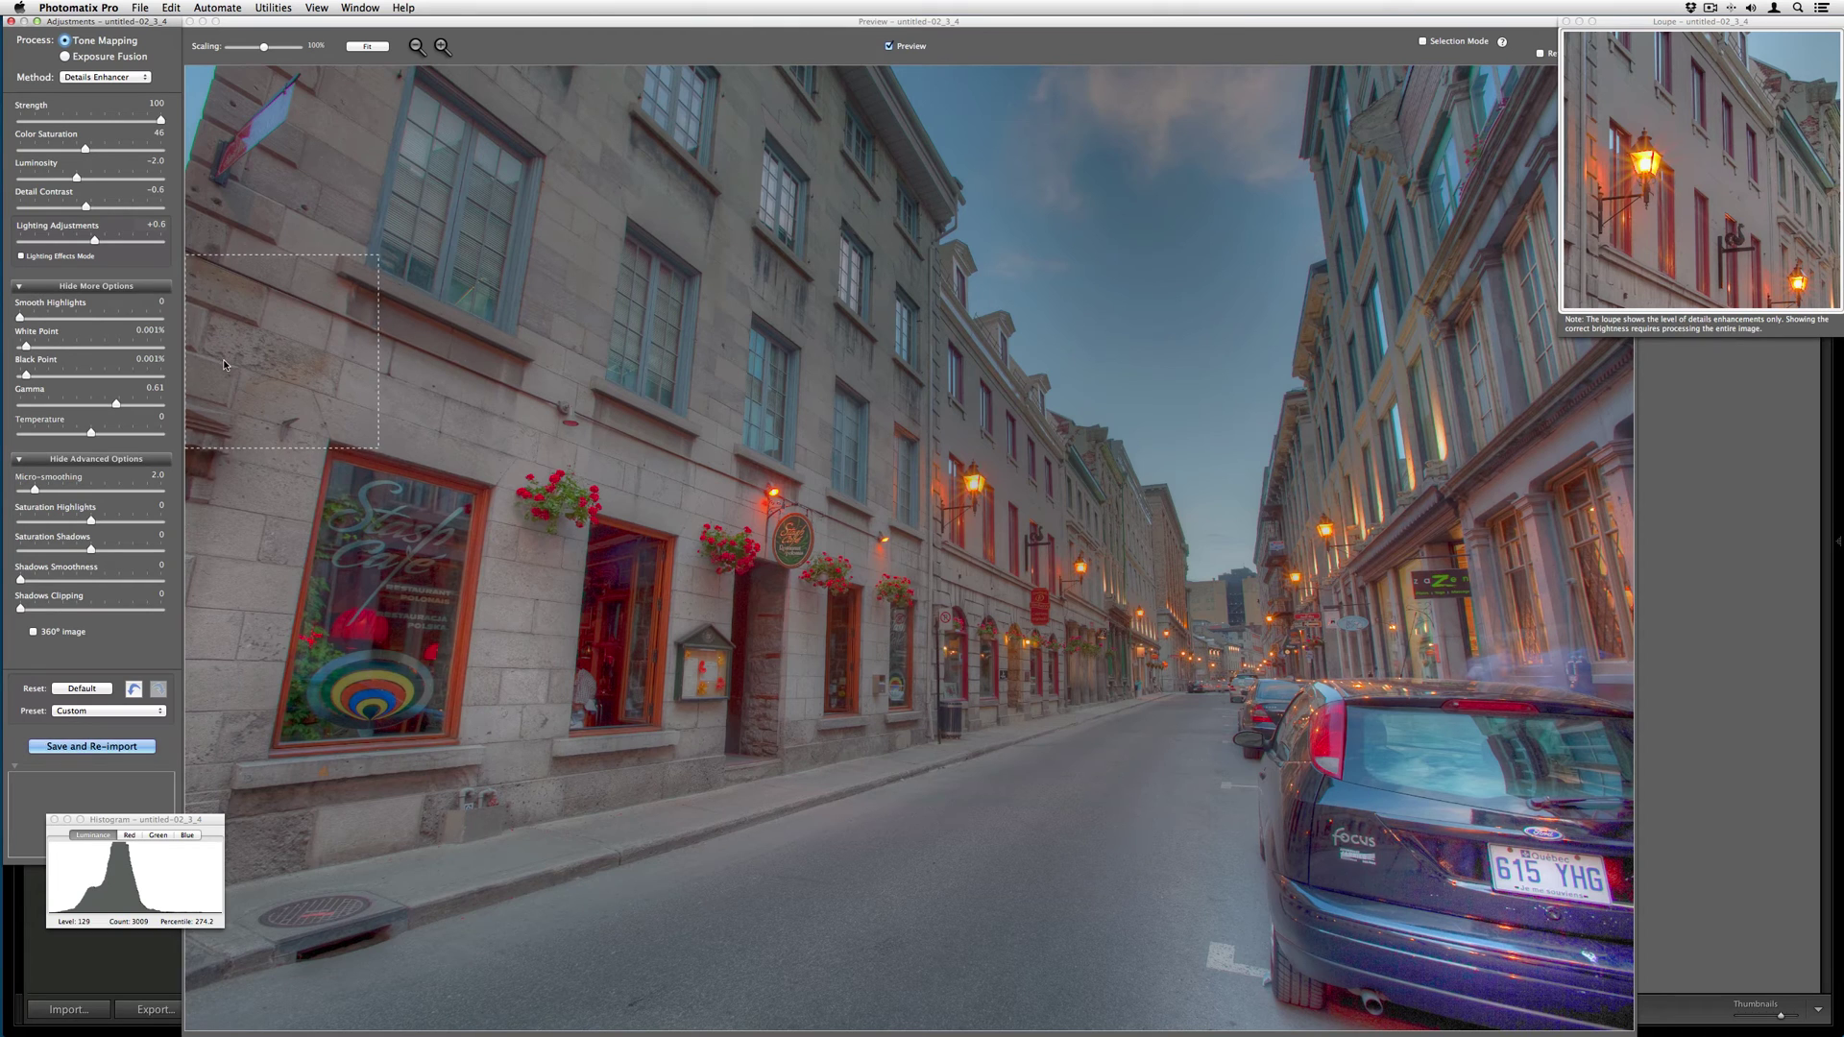
{"action": "left_click_drag", "start_coordinate": [77, 178], "coordinate": [90, 188]}
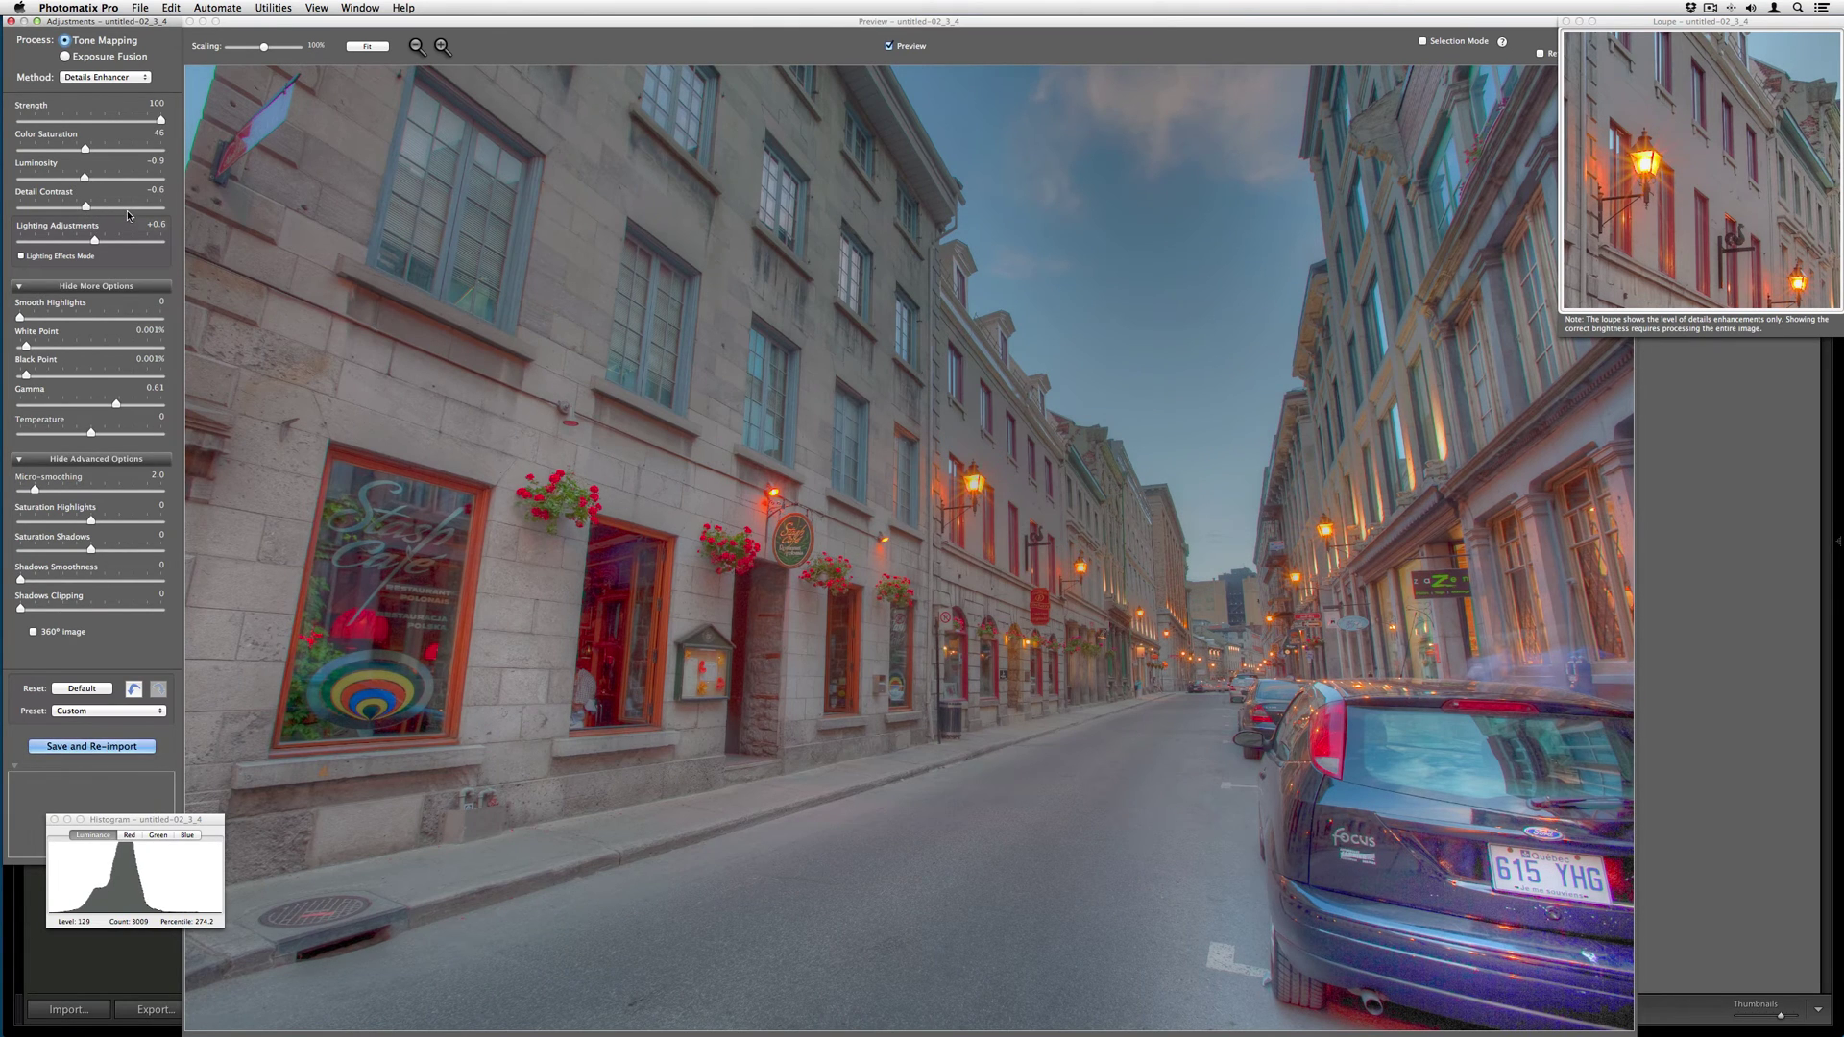
{"action": "left_click_drag", "start_coordinate": [117, 411], "coordinate": [123, 405]}
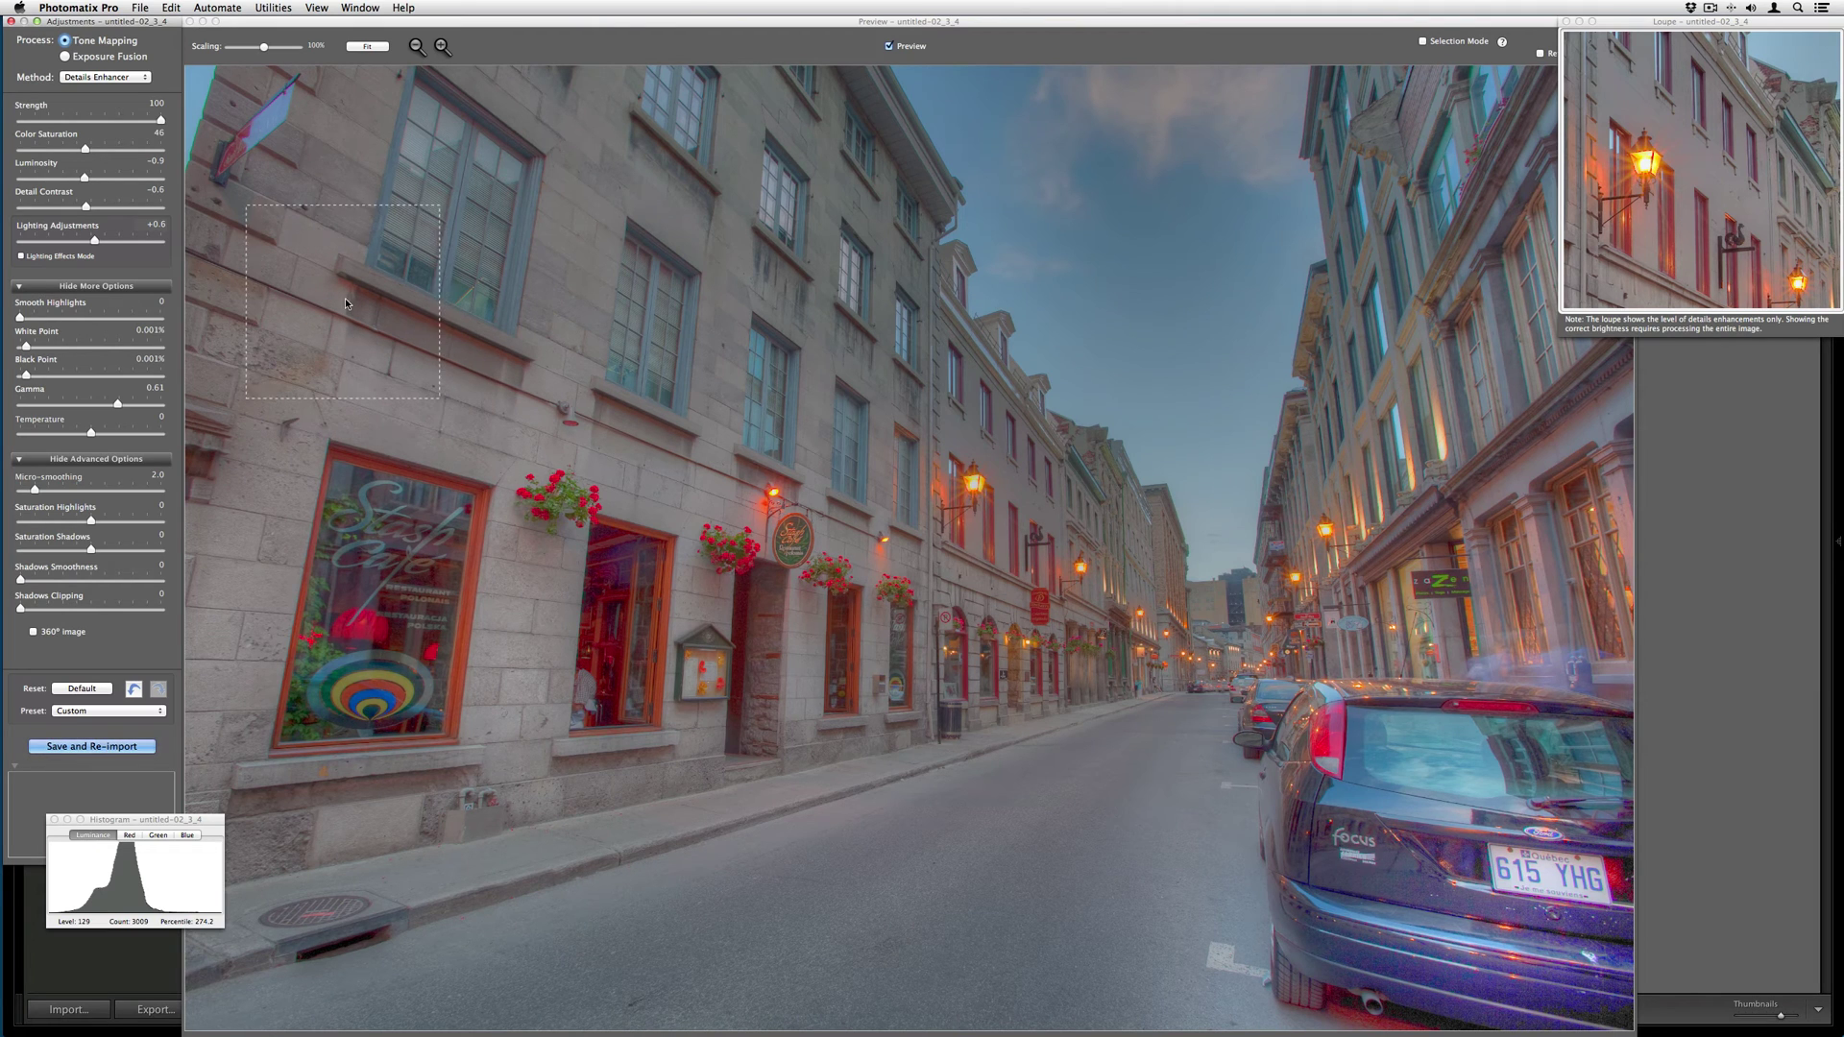
{"action": "left_click", "coordinate": [984, 327]}
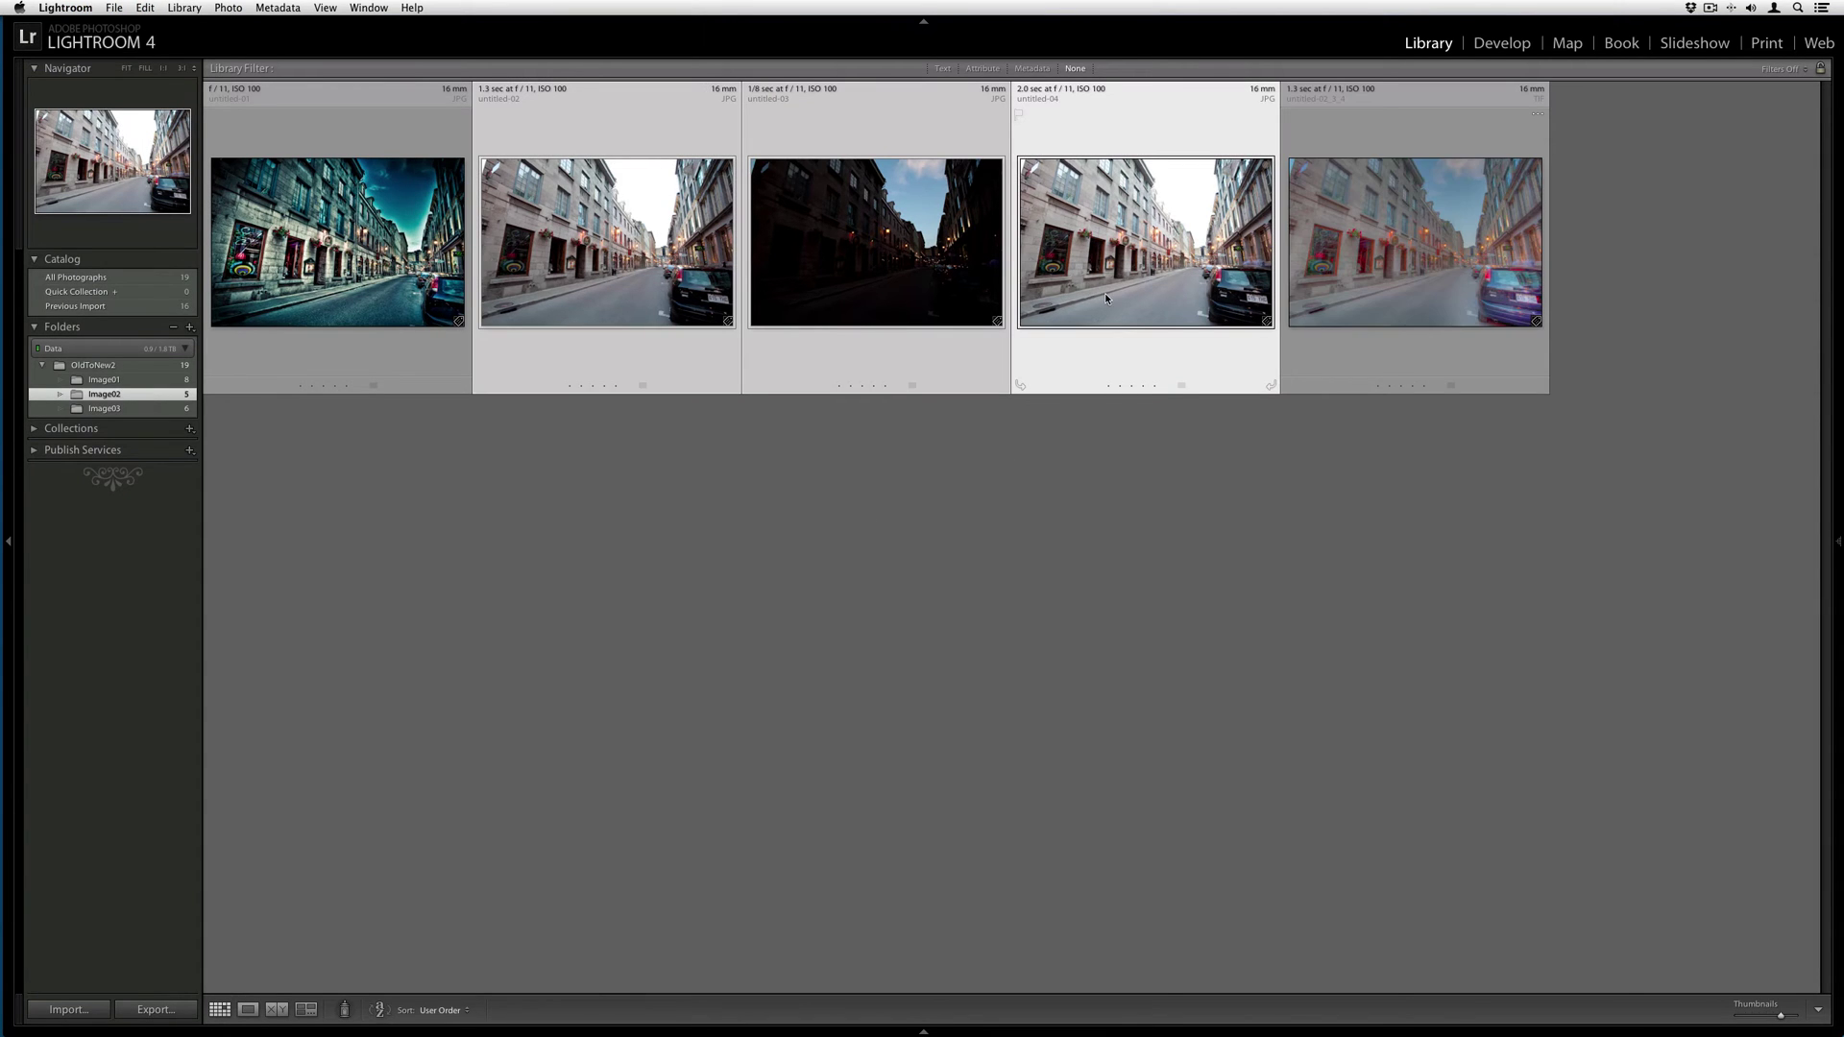
Step back through the bracketed street exposures at enlarged size from the 2.0 sec to the 1.3 sec shot and return to the grid.
{"action": "double_click", "coordinate": [1105, 298]}
{"action": "key", "text": "Left"}
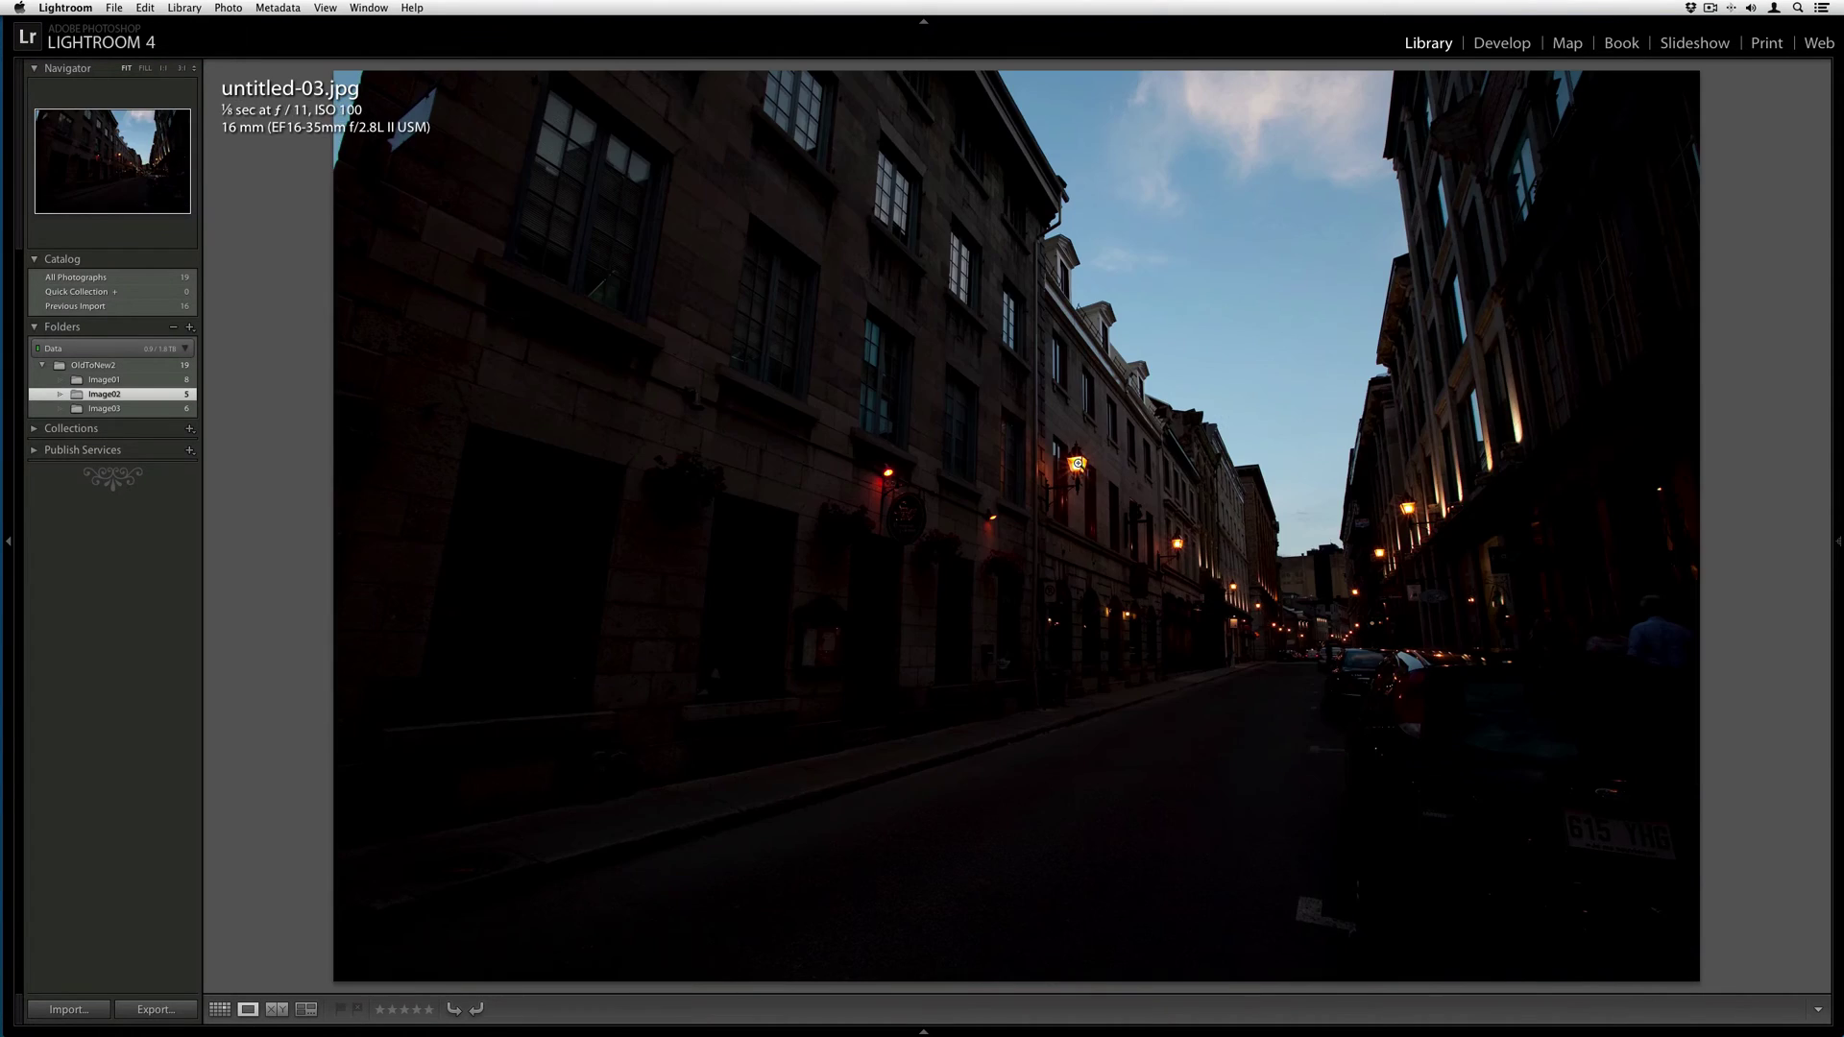
{"action": "key", "text": "Left"}
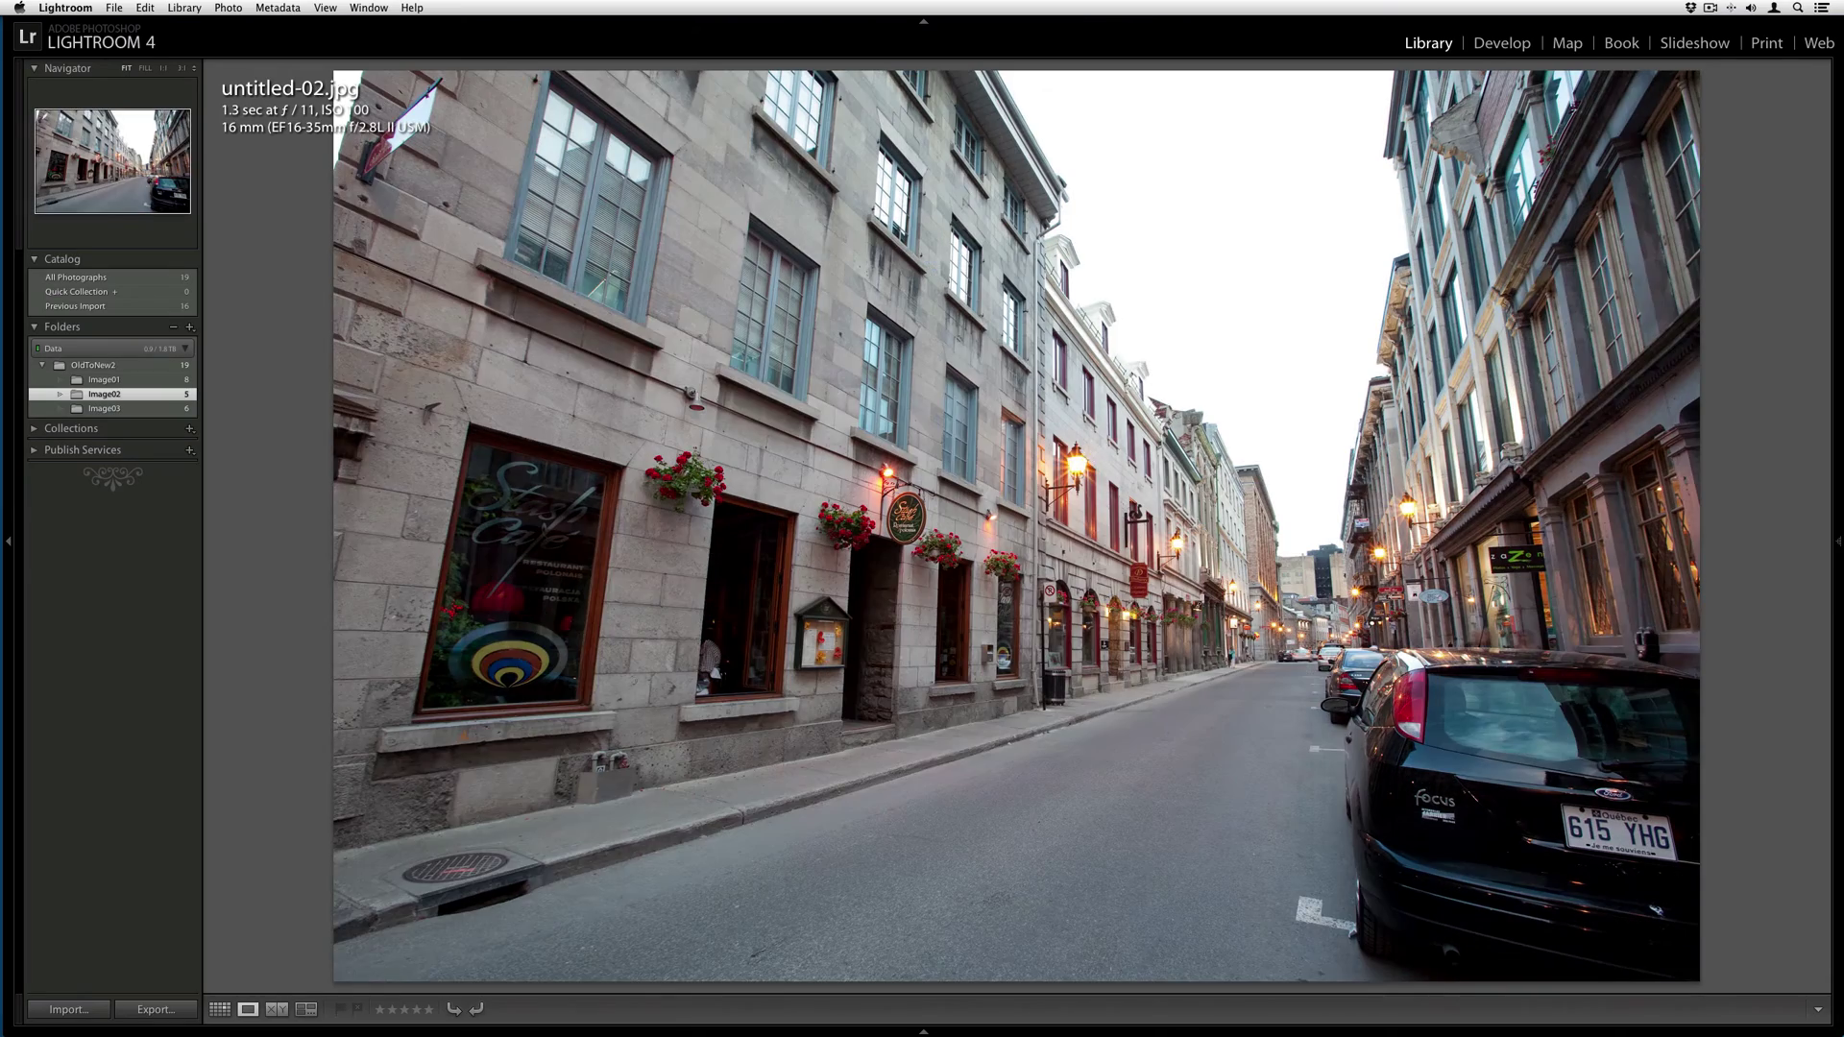
{"action": "key", "text": "g"}
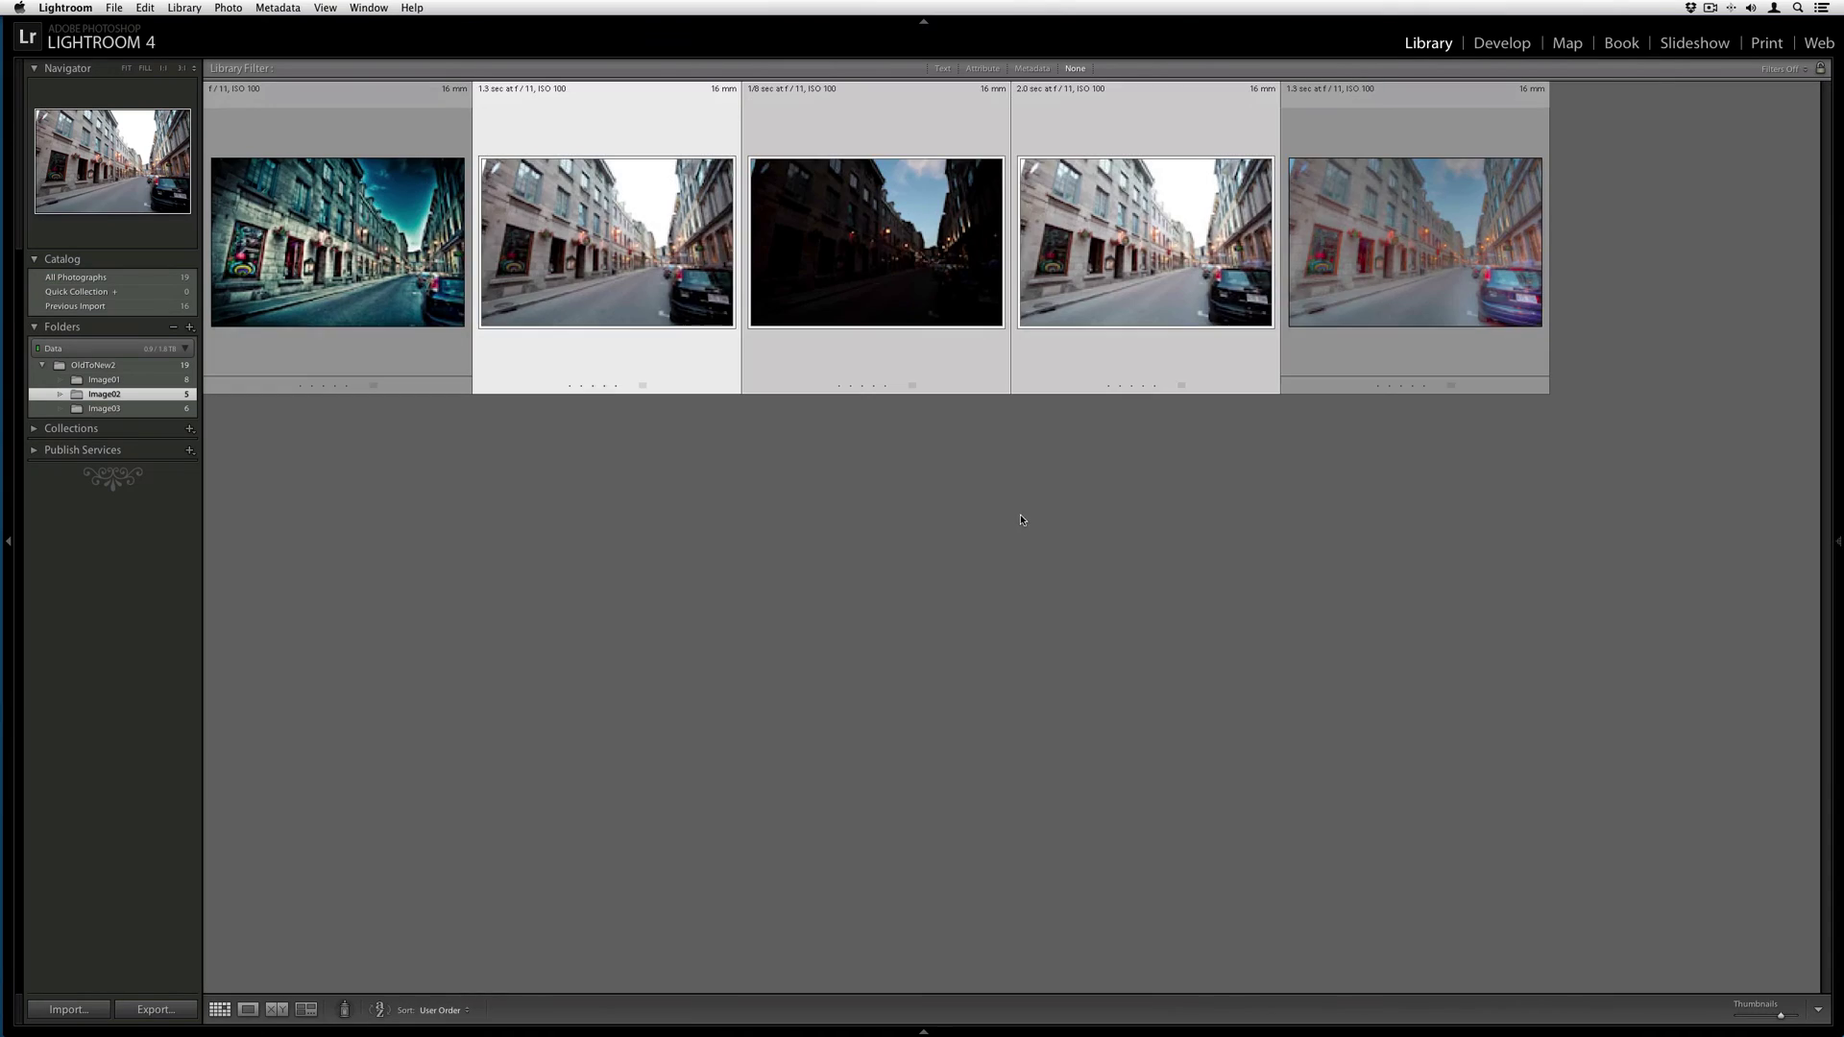
View the merged image untitled-02_3_4.tif at enlarged size and inspect the street lamp area up close.
{"action": "double_click", "coordinate": [1314, 293]}
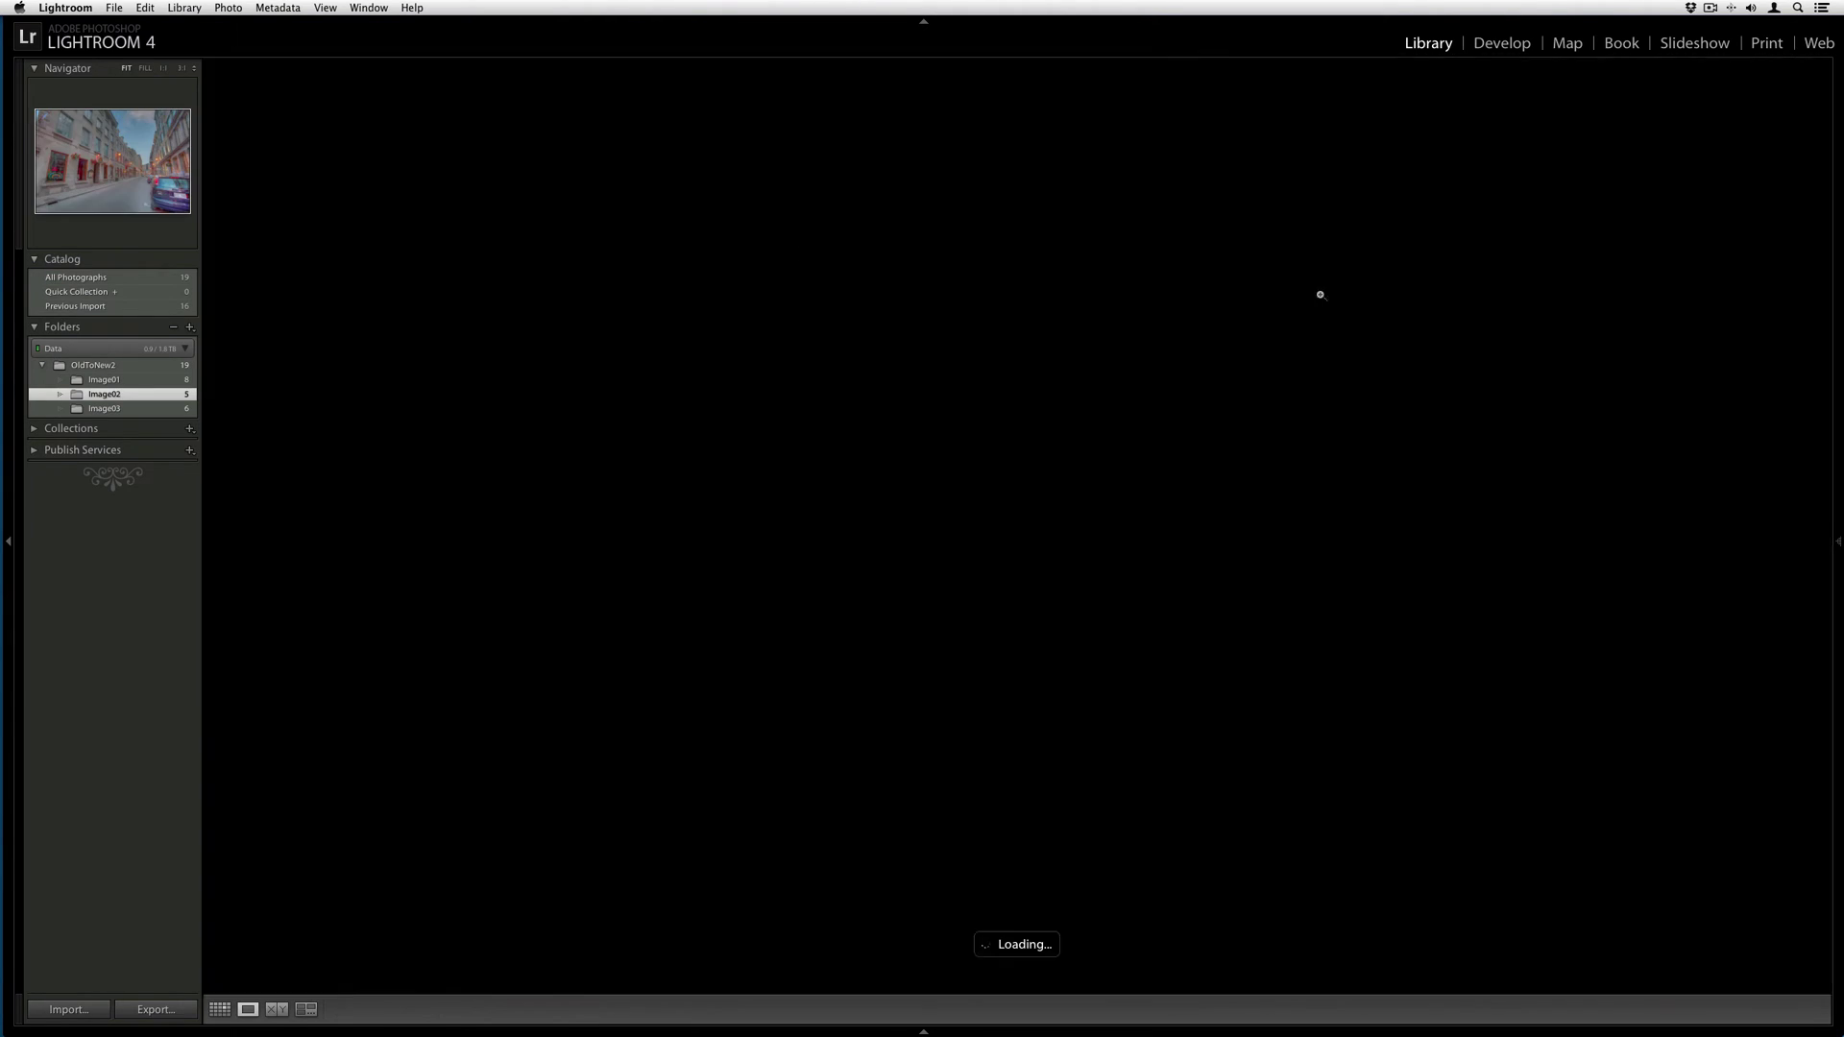
{"action": "left_click", "coordinate": [1086, 466]}
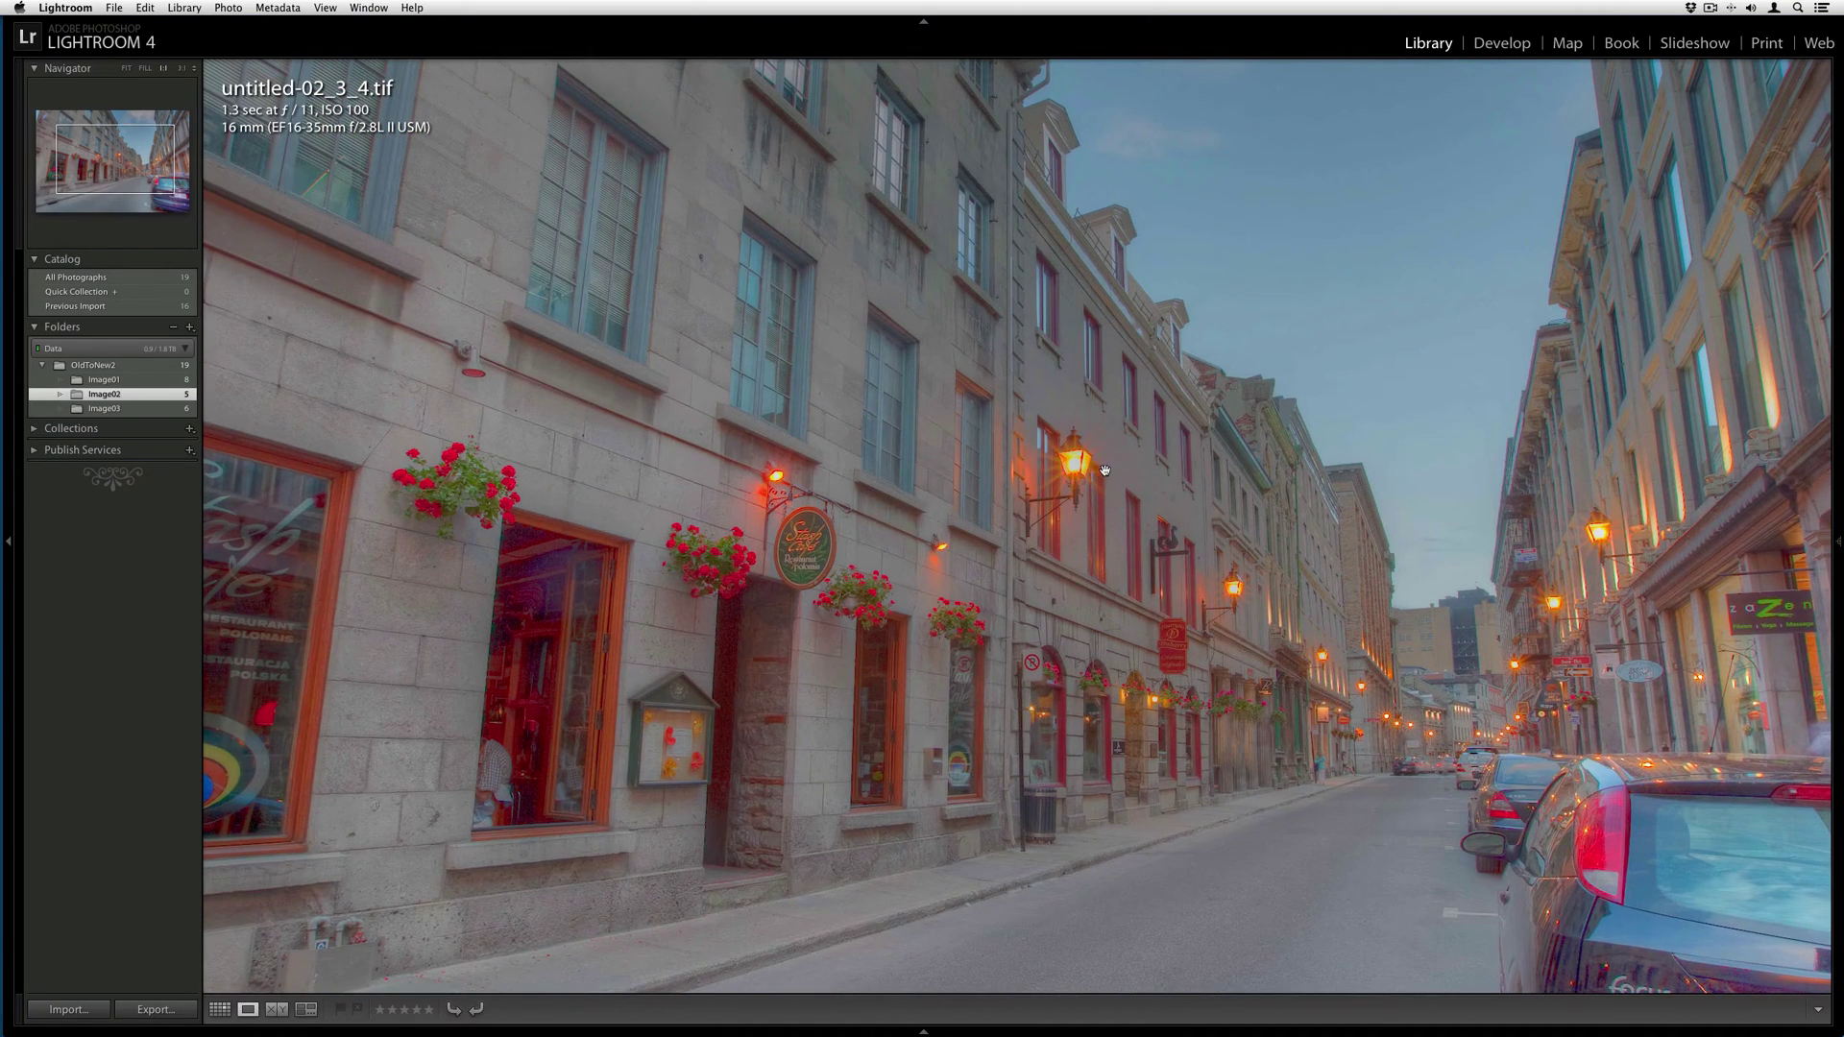
{"action": "left_click", "coordinate": [1089, 482]}
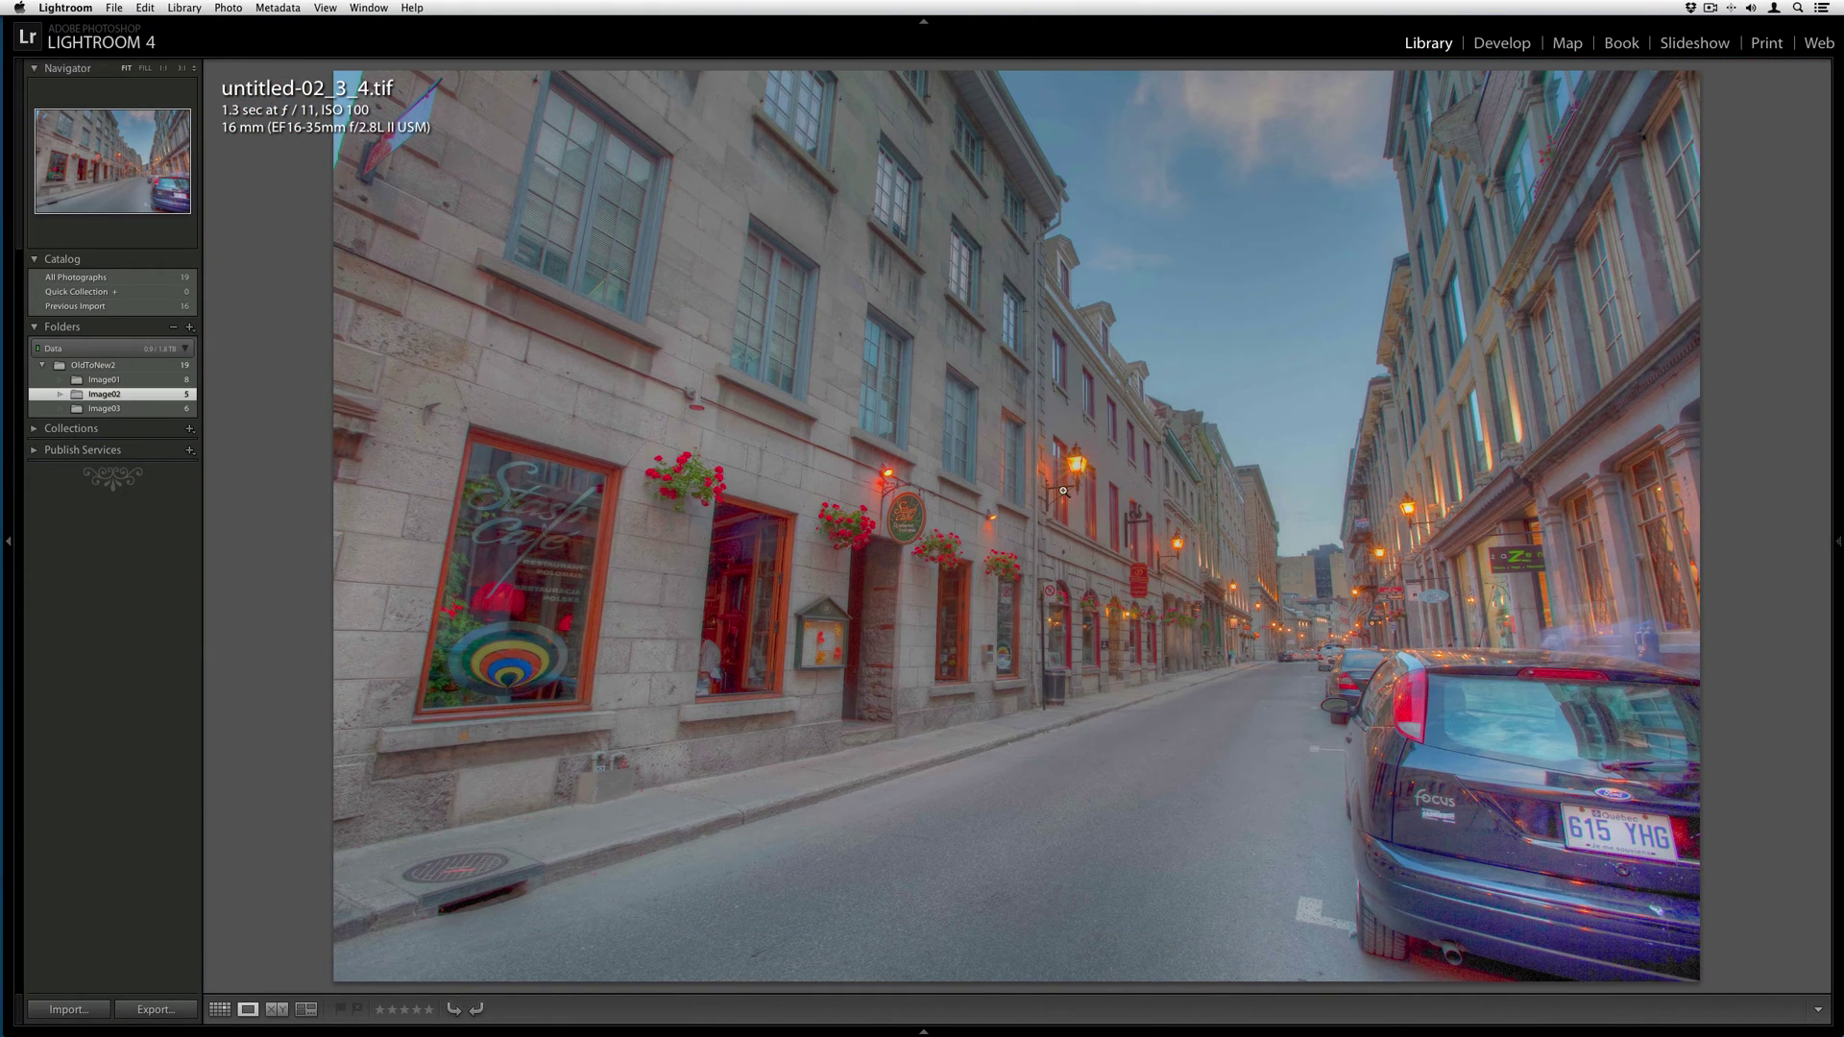
Send the merged image to Perfect Photo Suite 6 through Lightroom's plug-in extras and switch to Perfect Effects.
{"action": "left_click", "coordinate": [113, 8]}
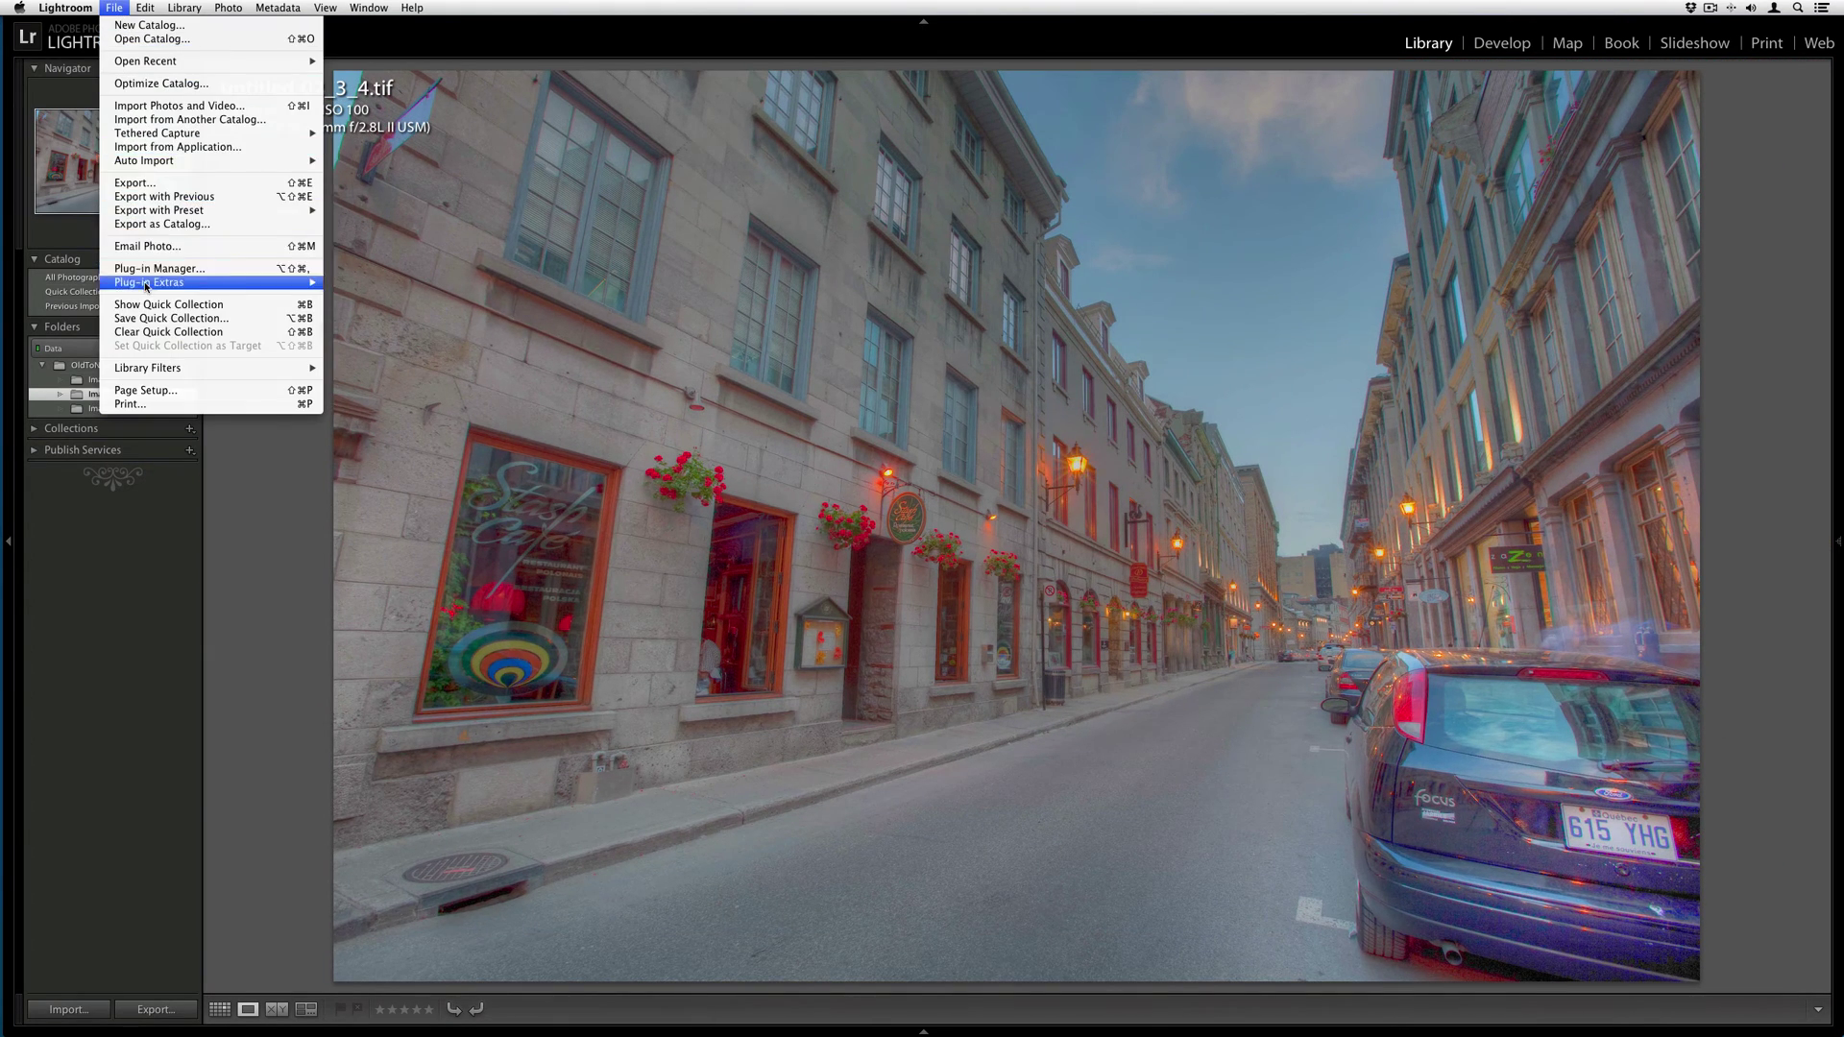
{"action": "mouse_move", "coordinate": [211, 282]}
{"action": "left_click", "coordinate": [423, 324]}
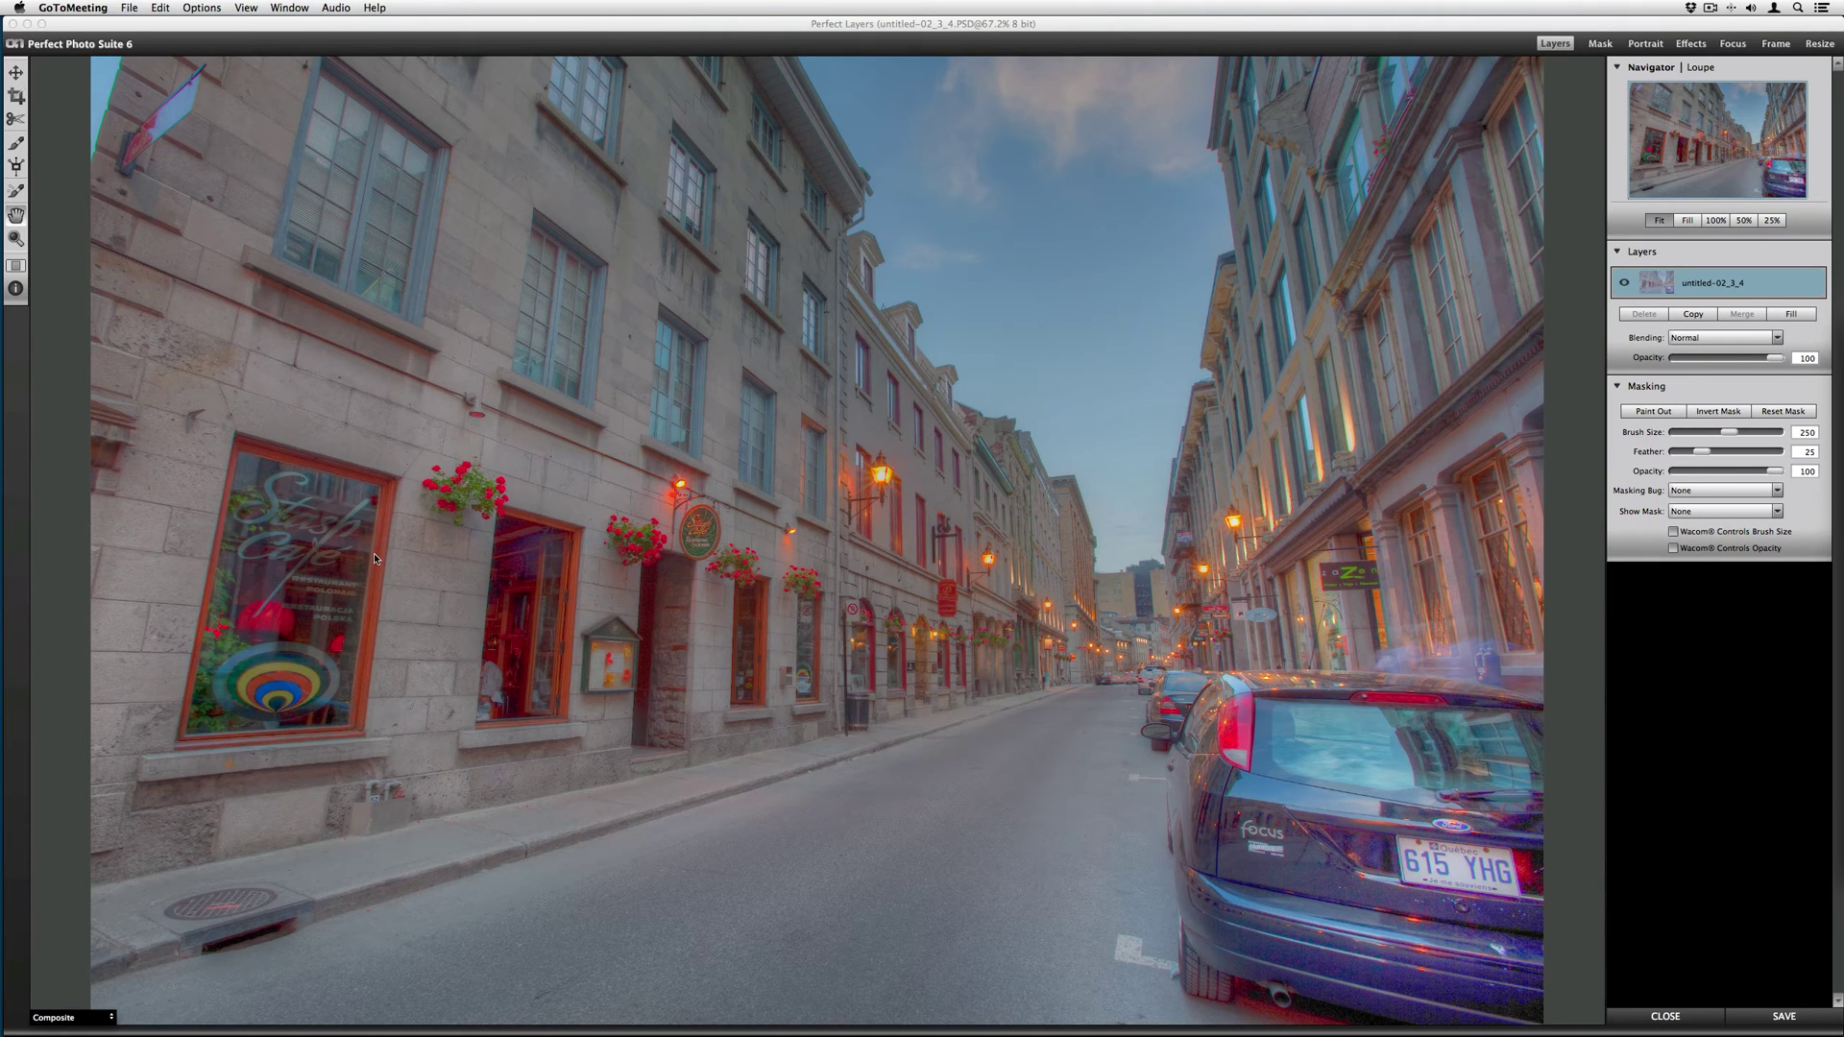
{"action": "left_click", "coordinate": [1704, 48]}
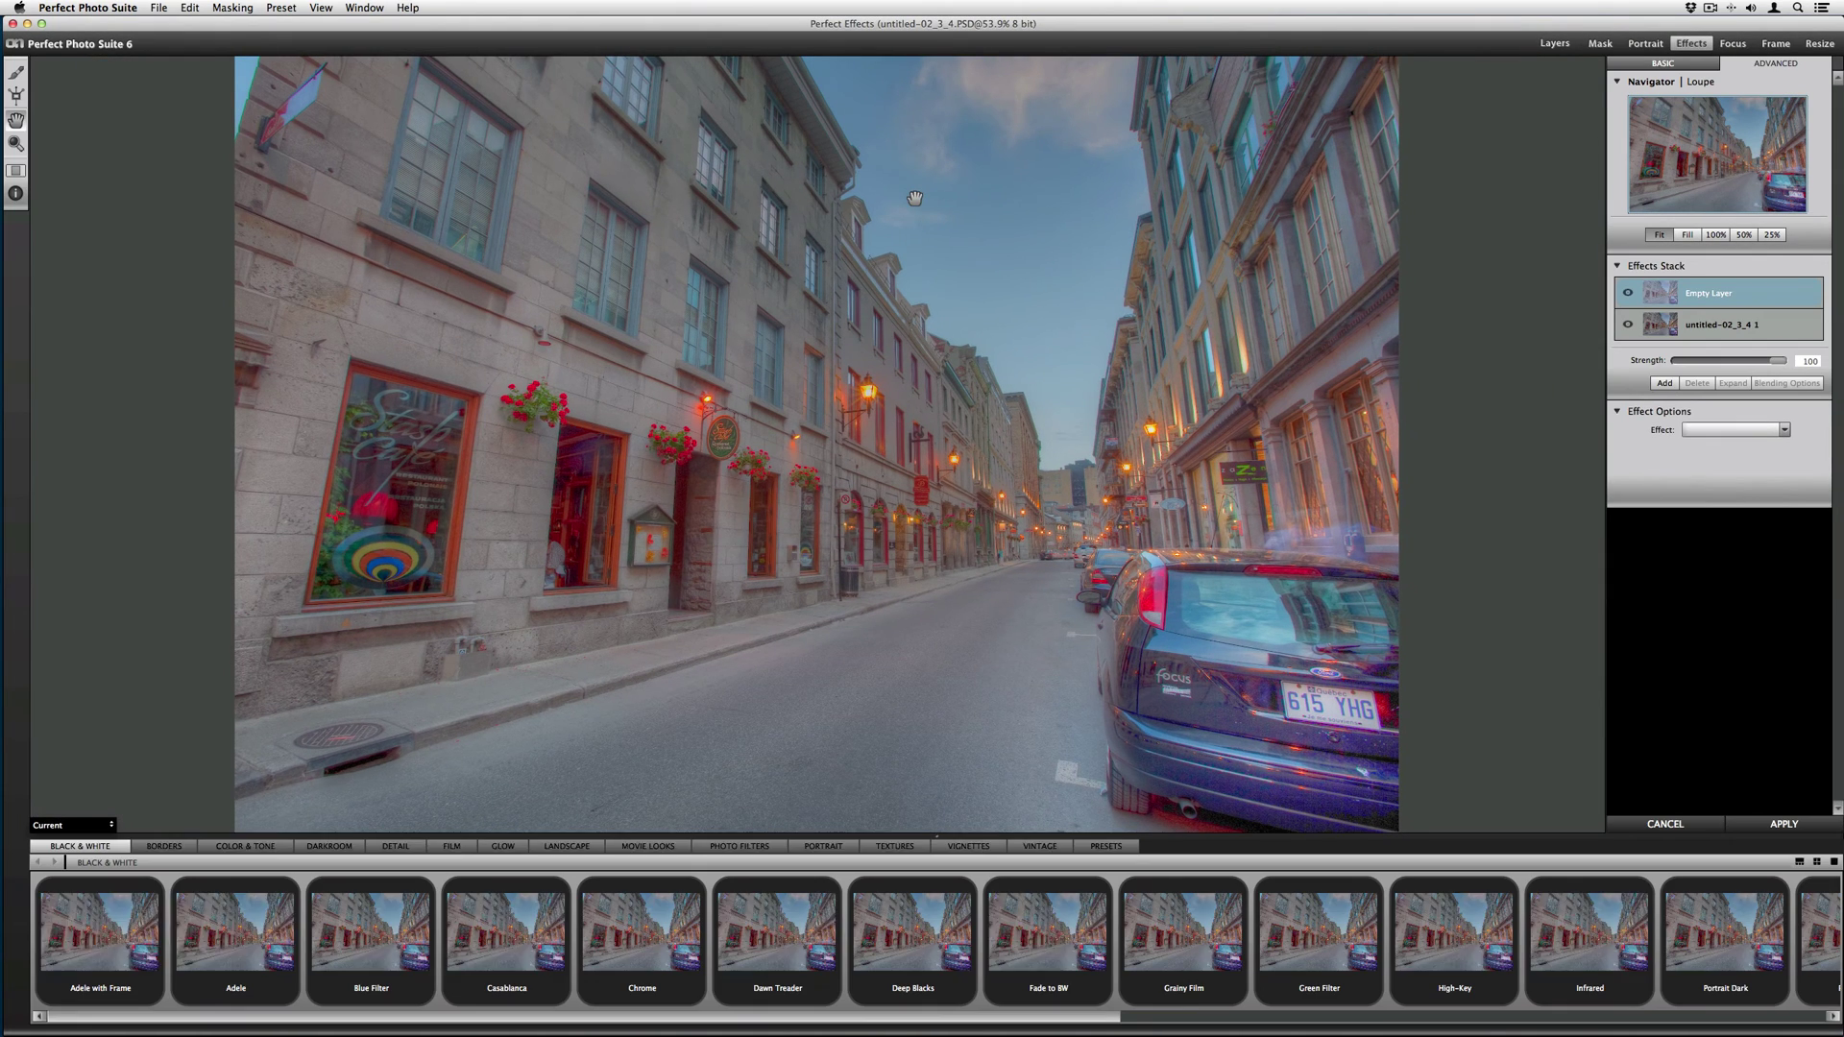
Apply the Return of the King effect from the Movie Looks category to the street image.
{"action": "left_click", "coordinate": [624, 845]}
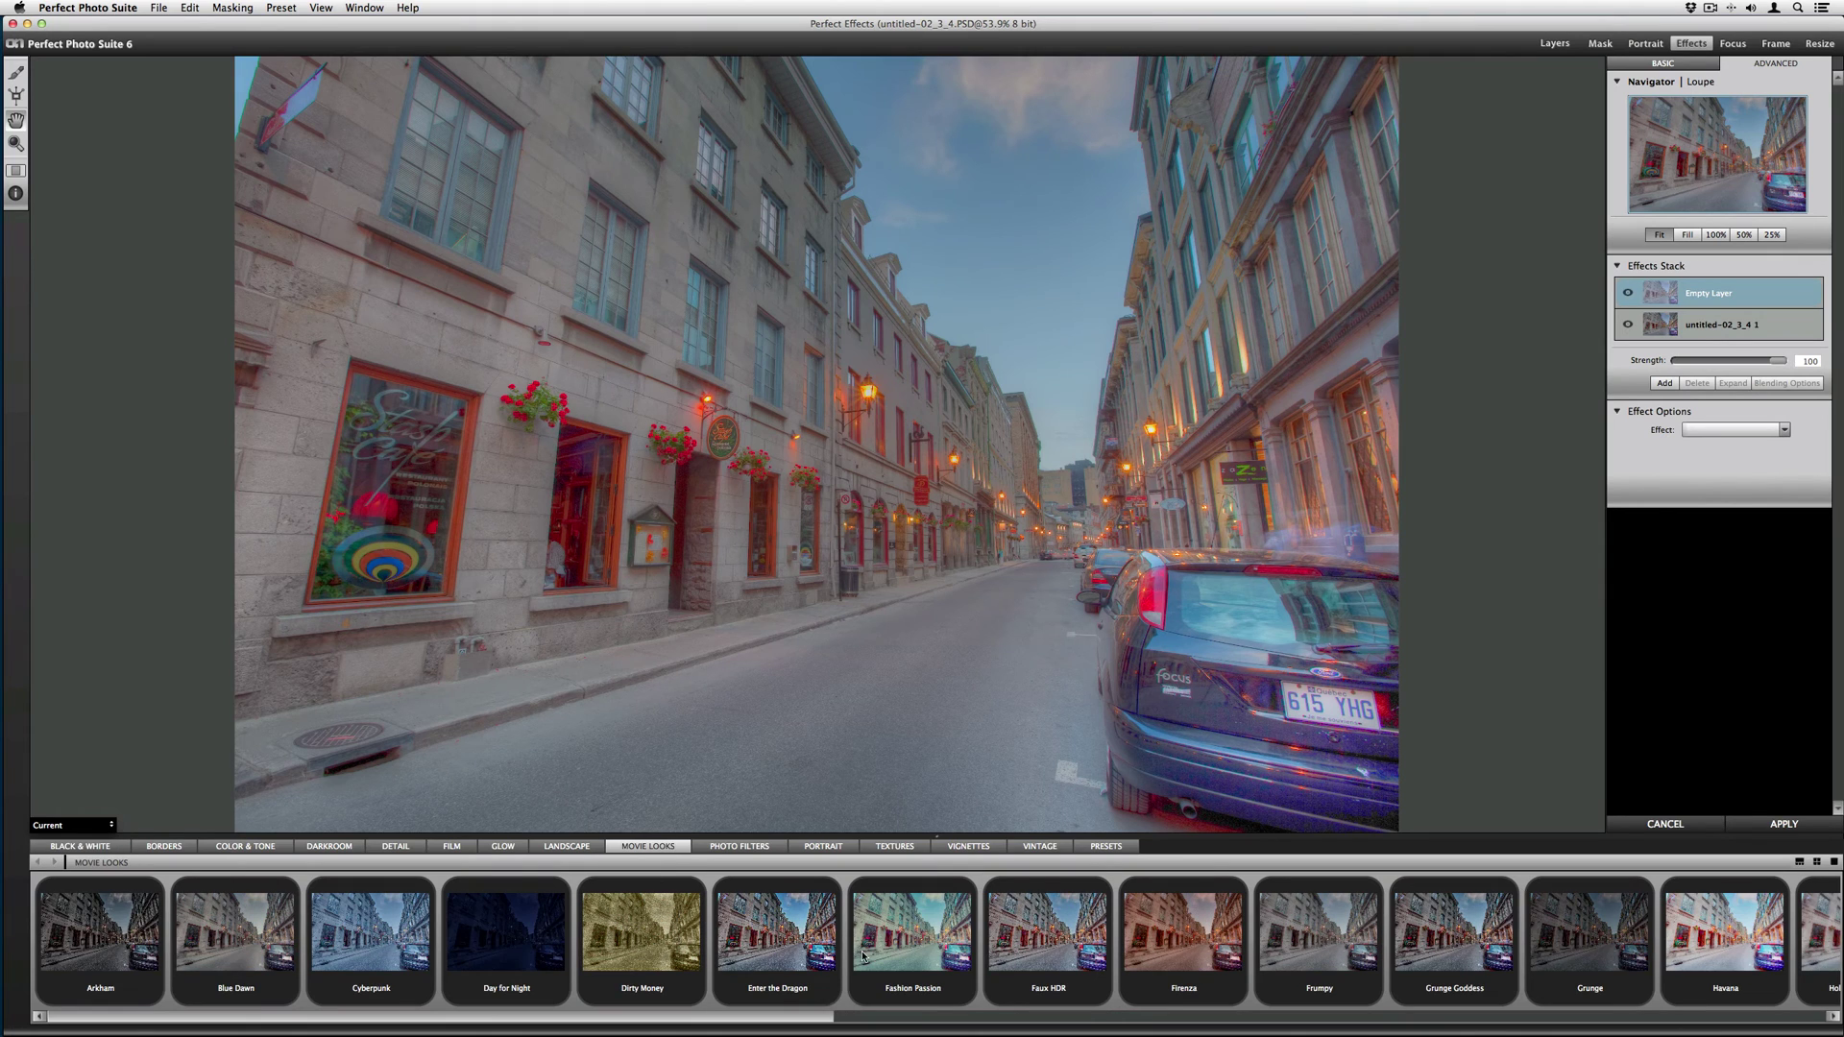
{"action": "left_click_drag", "start_coordinate": [808, 1021], "coordinate": [1611, 1033]}
{"action": "left_click", "coordinate": [1554, 937]}
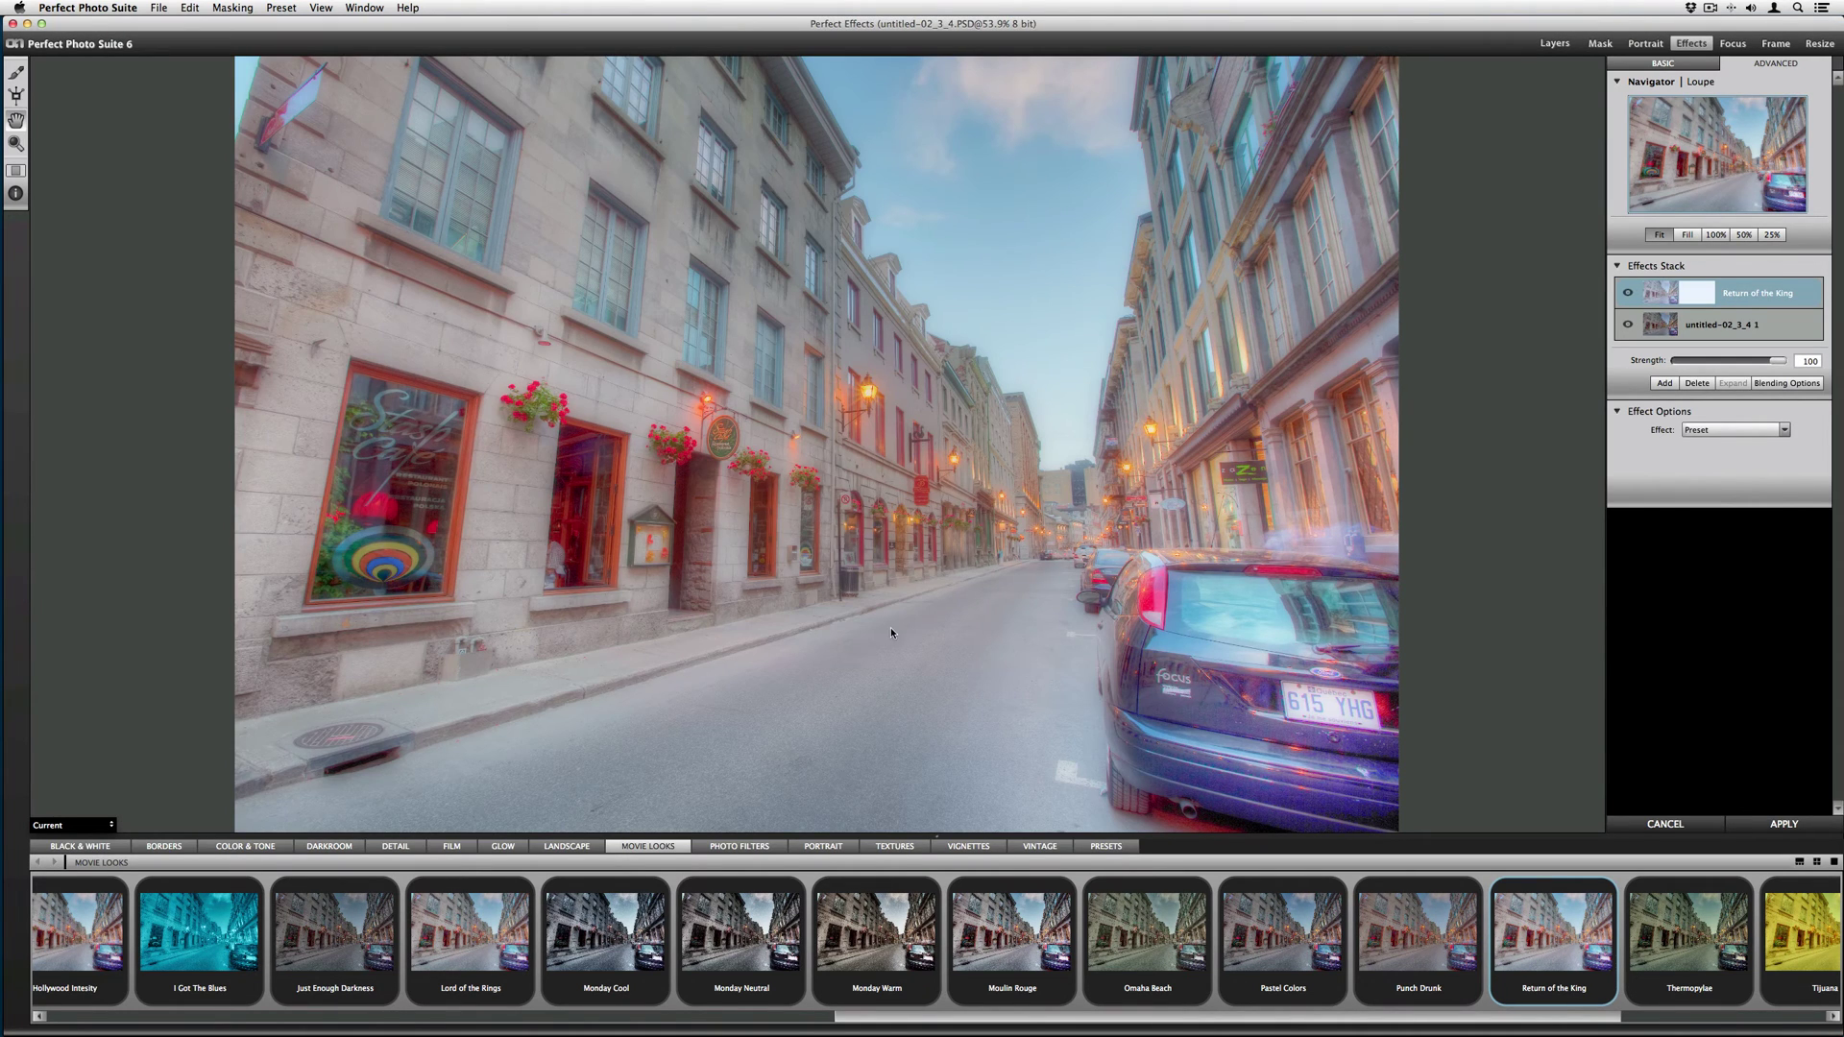
Set the Return of the King layer's blending mode to Hardlight with a strength of 49.
{"action": "left_click", "coordinate": [1775, 380]}
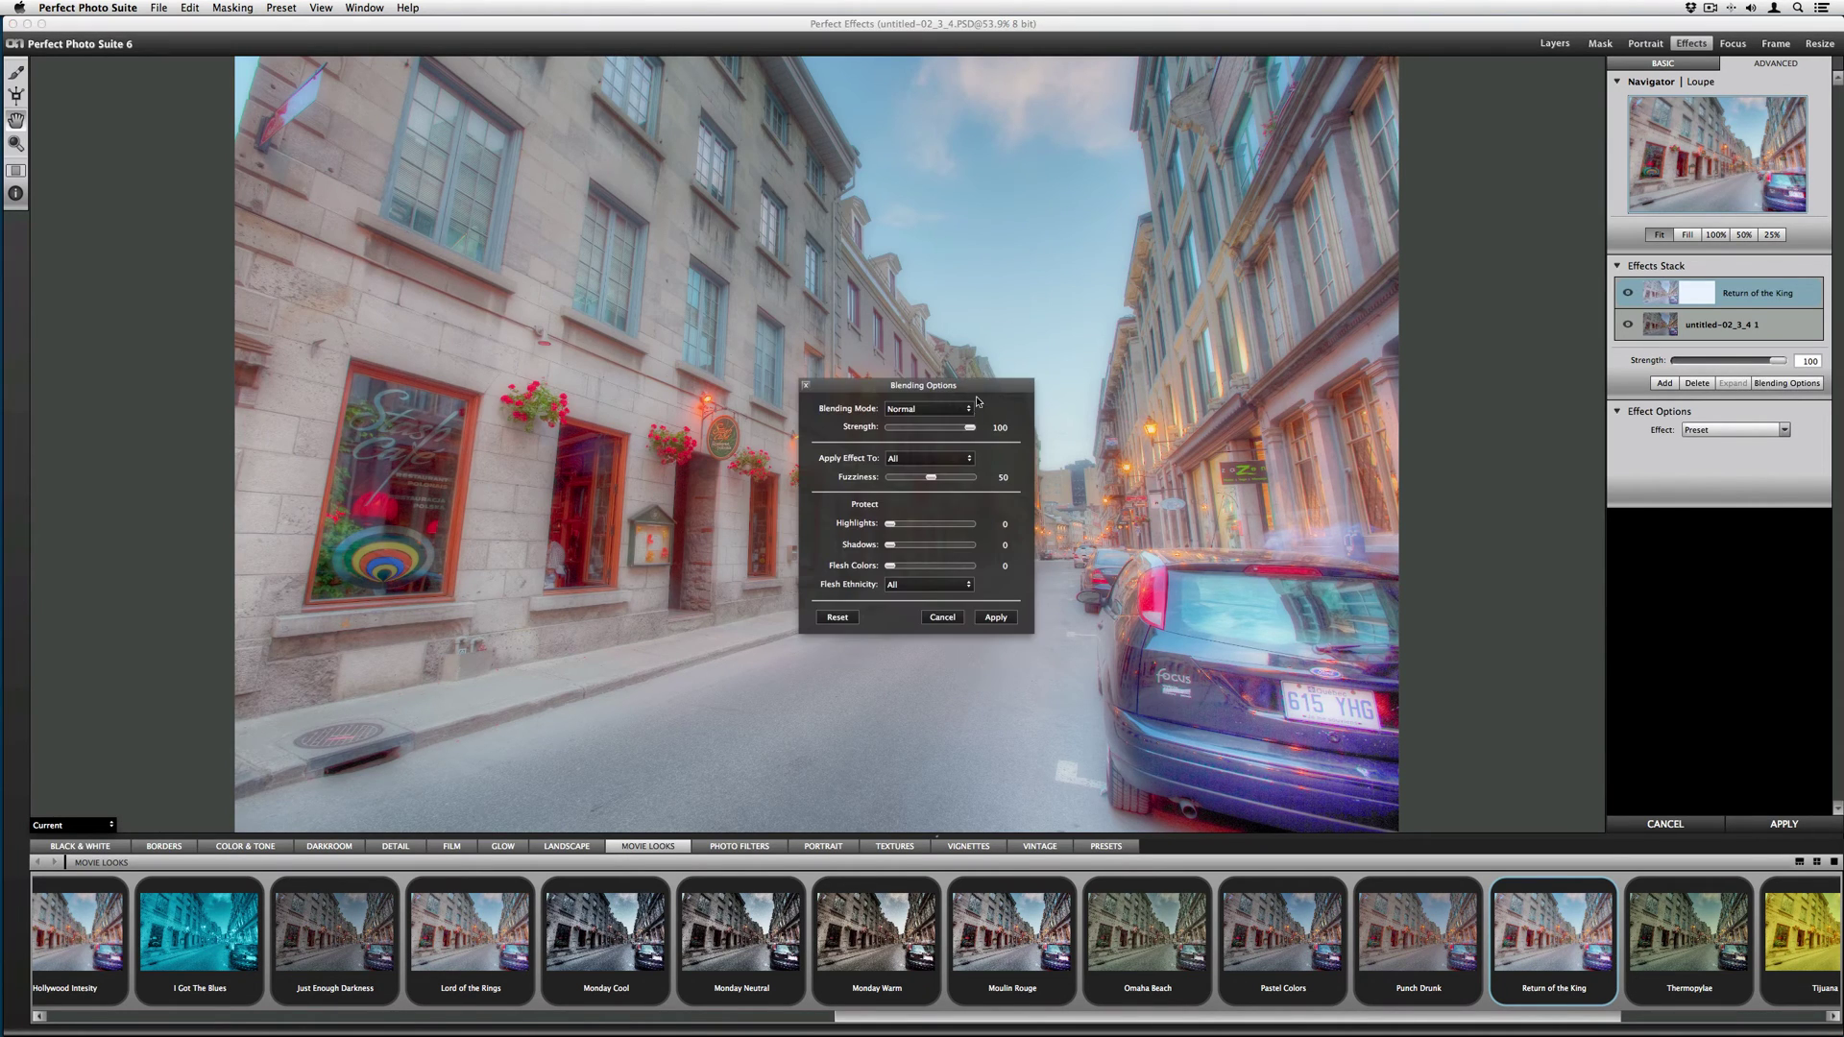
{"action": "left_click_drag", "start_coordinate": [976, 395], "coordinate": [1657, 415]}
{"action": "left_click", "coordinate": [1630, 411]}
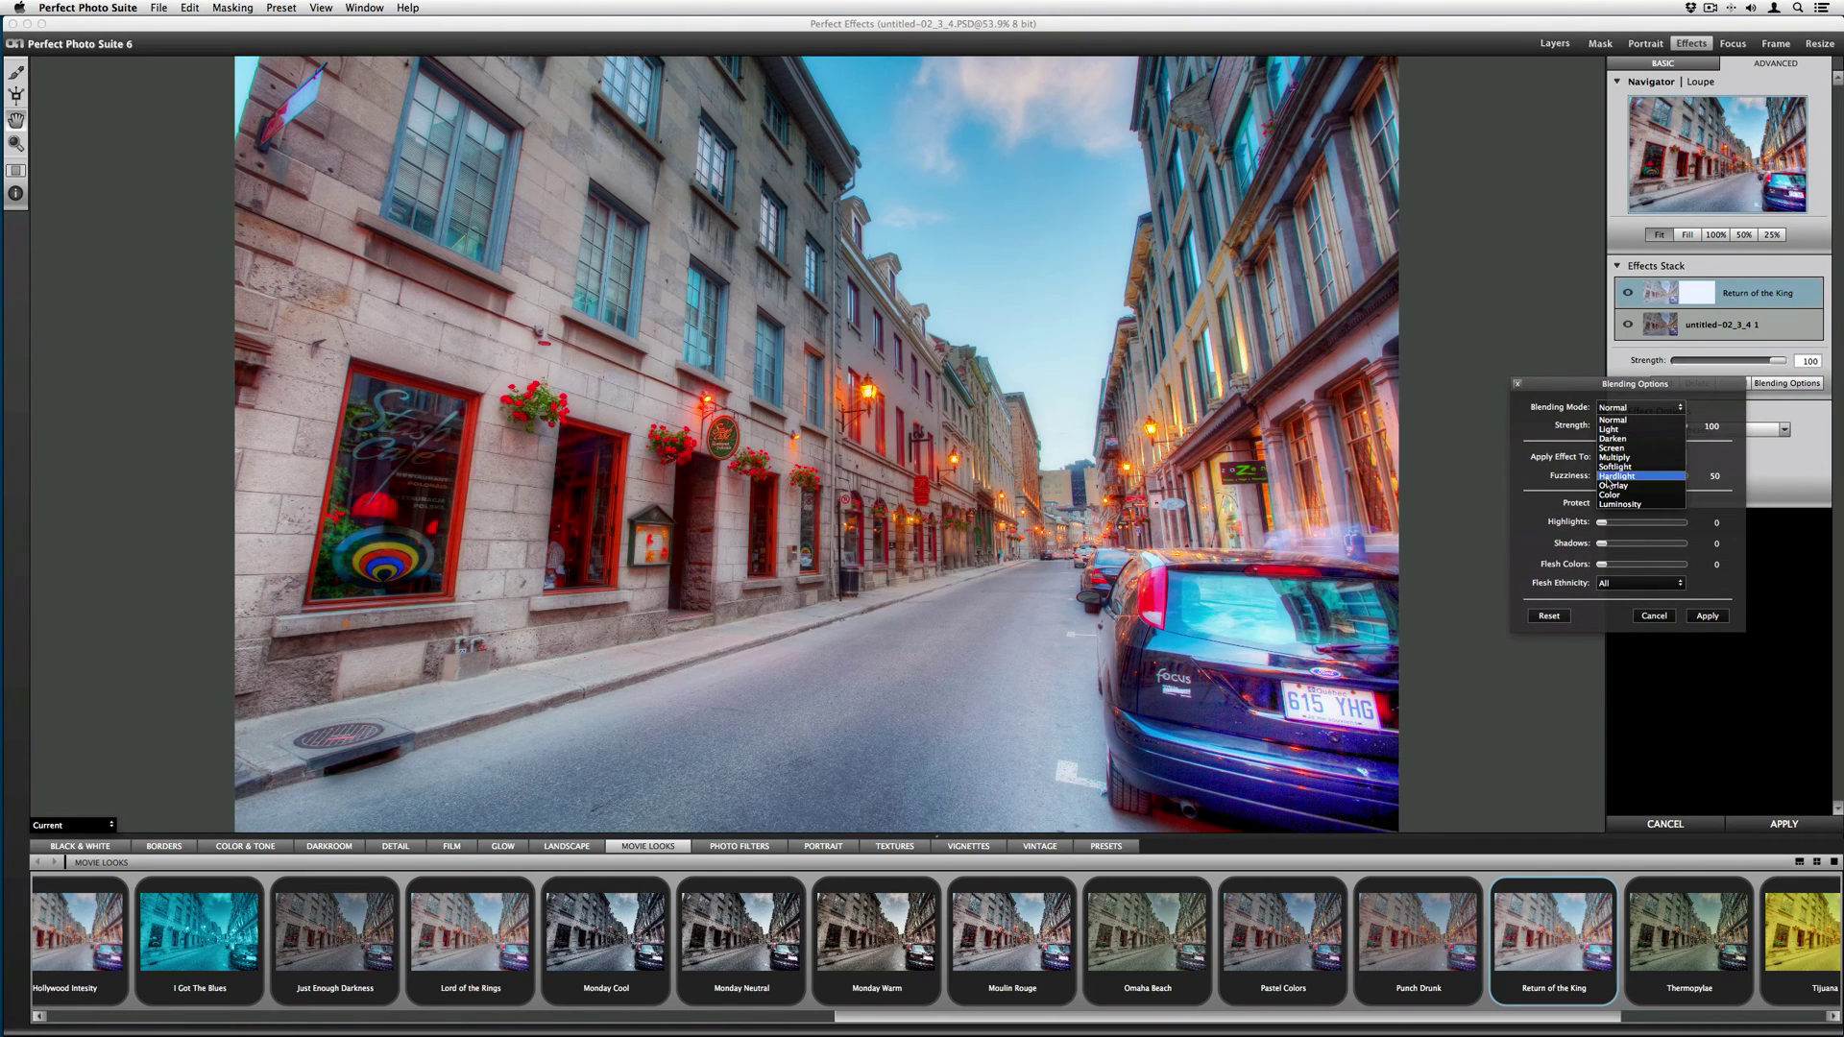
{"action": "left_click", "coordinate": [1616, 475]}
{"action": "left_click_drag", "start_coordinate": [1686, 426], "coordinate": [1646, 436]}
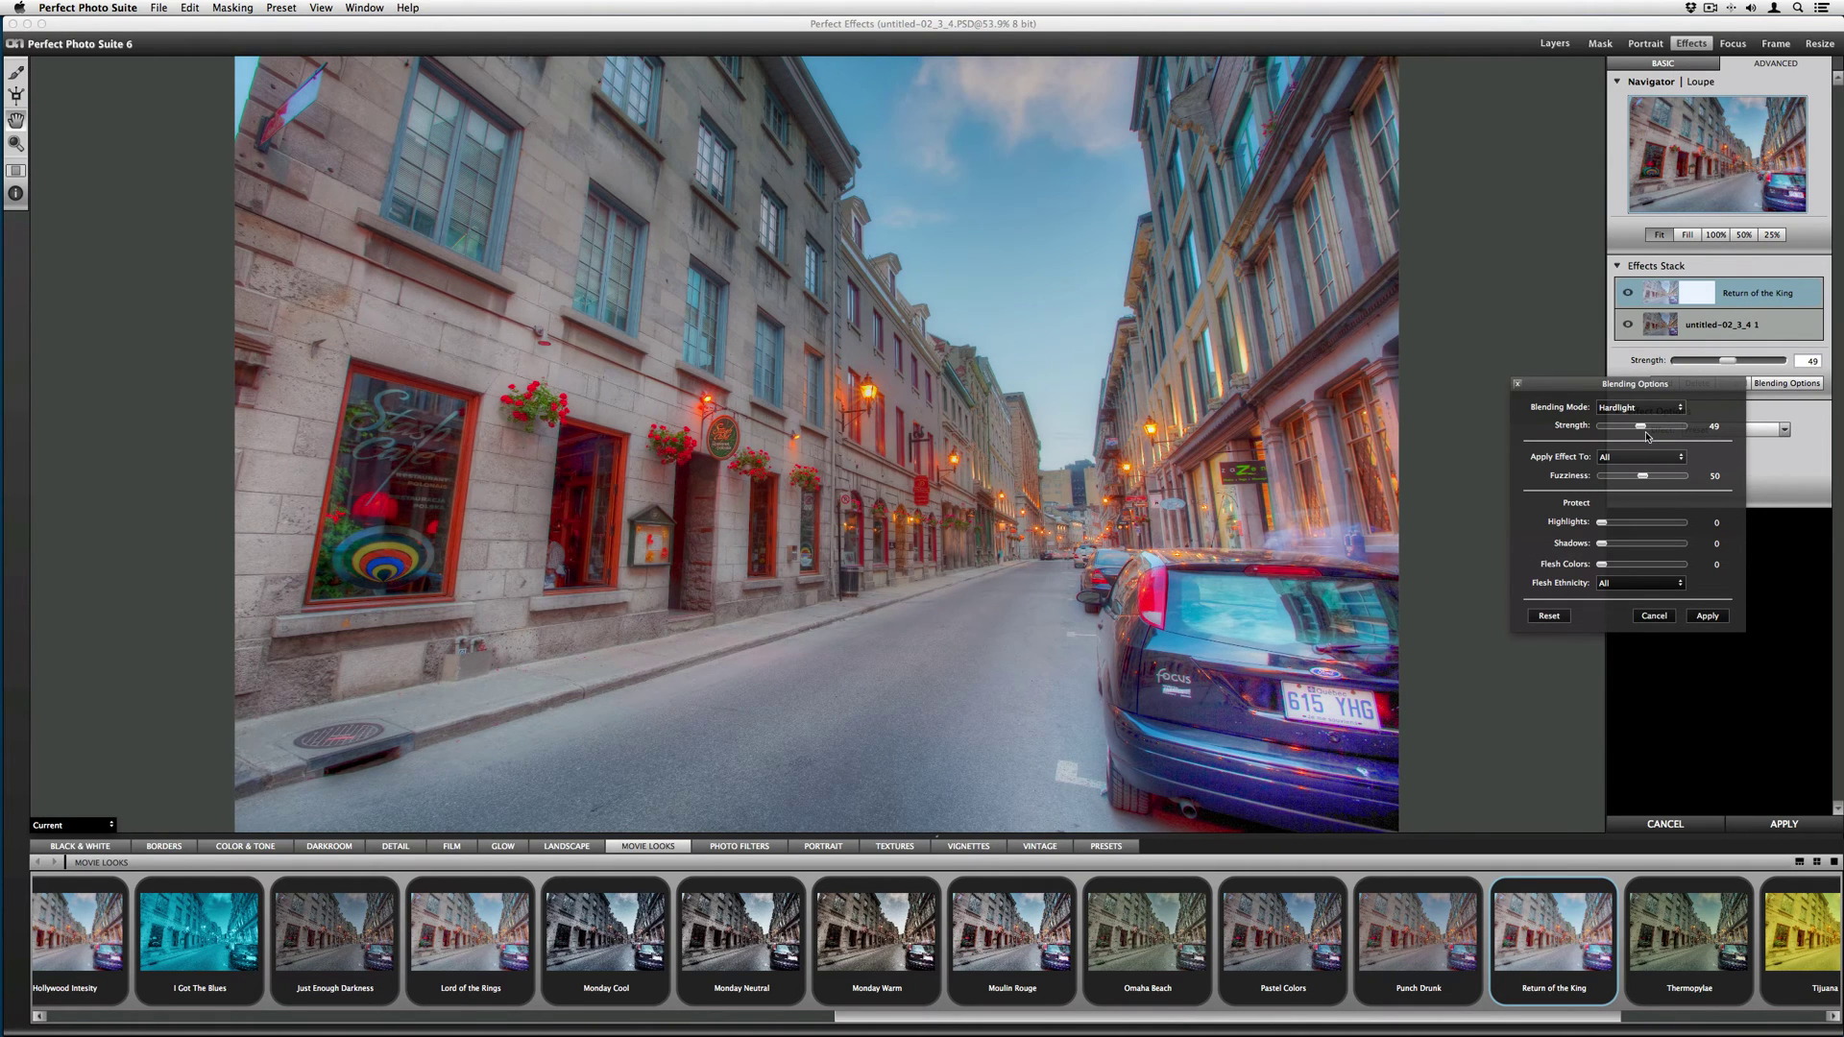
{"action": "left_click", "coordinate": [1709, 616]}
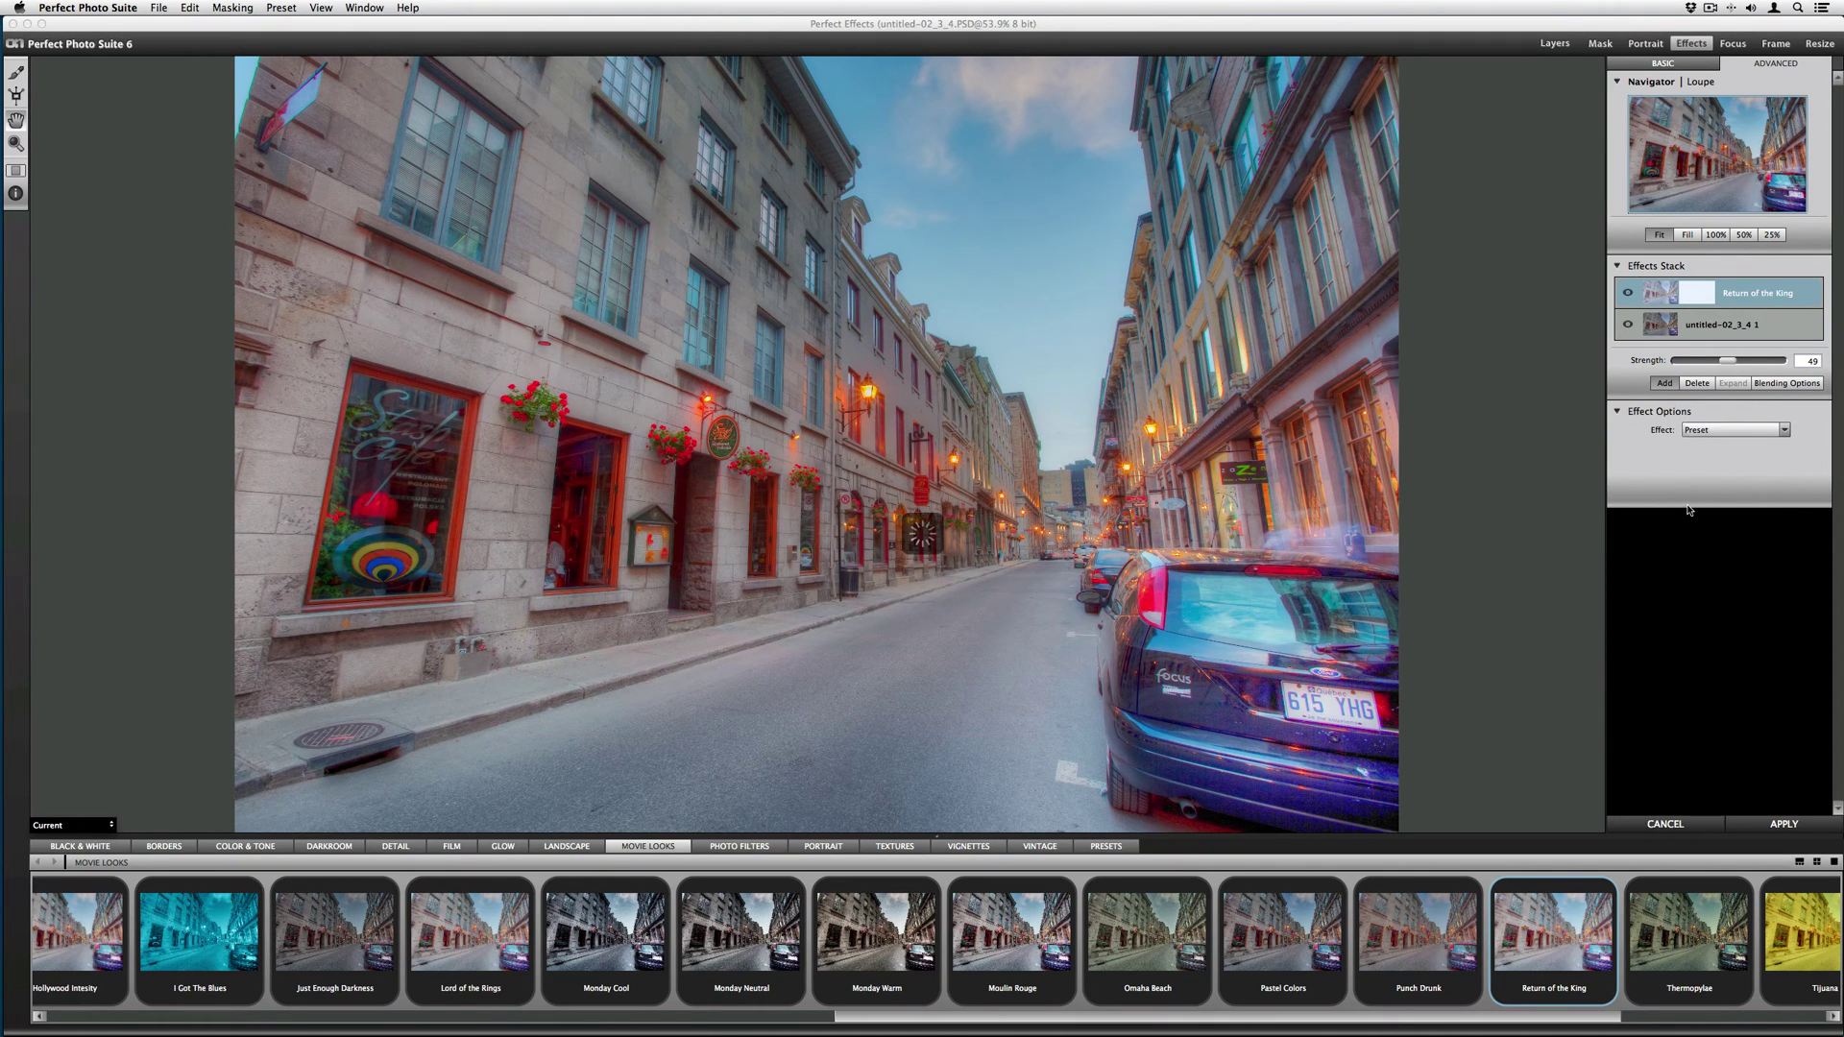
Add the Just Enough Darkness movie look as a new effect layer and reduce its strength.
{"action": "left_click", "coordinate": [332, 951]}
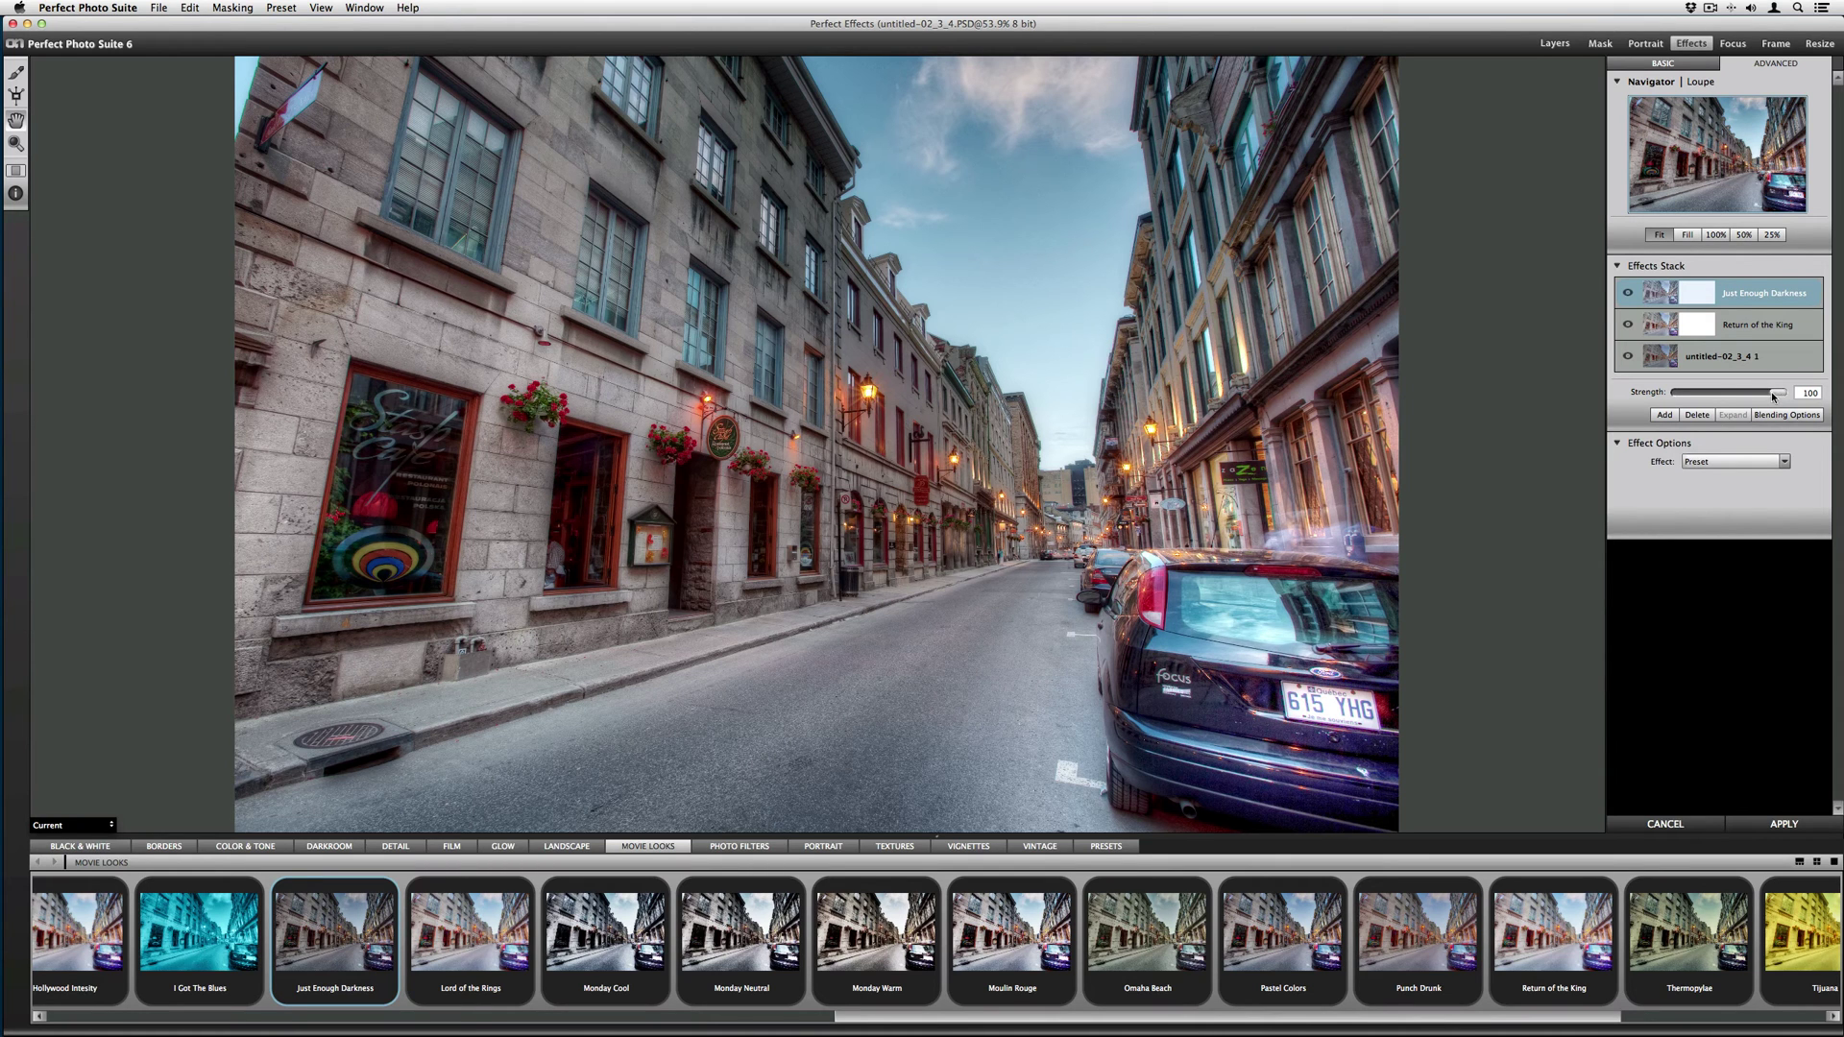
{"action": "left_click_drag", "start_coordinate": [1771, 392], "coordinate": [1714, 412]}
Add the Havana movie look as a new effect layer and reduce its strength to 17.
{"action": "left_click", "coordinate": [1663, 416]}
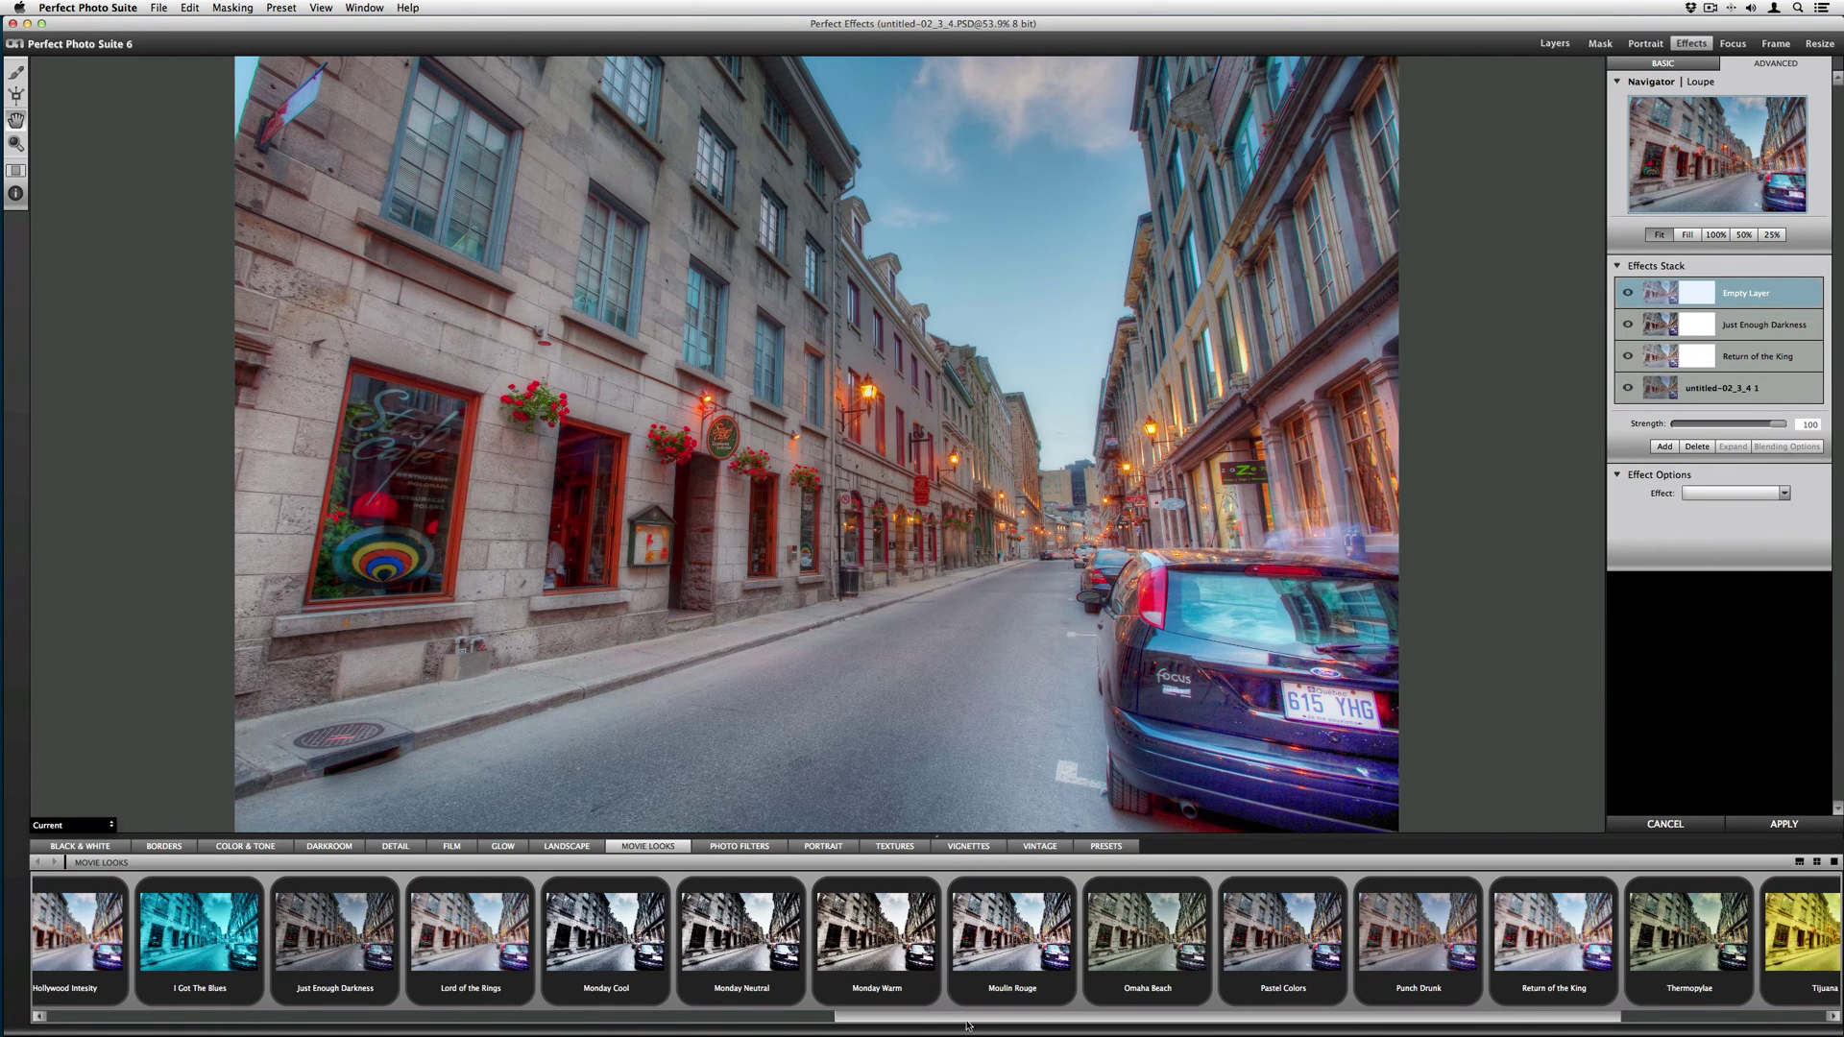
{"action": "left_click_drag", "start_coordinate": [967, 1026], "coordinate": [444, 1035]}
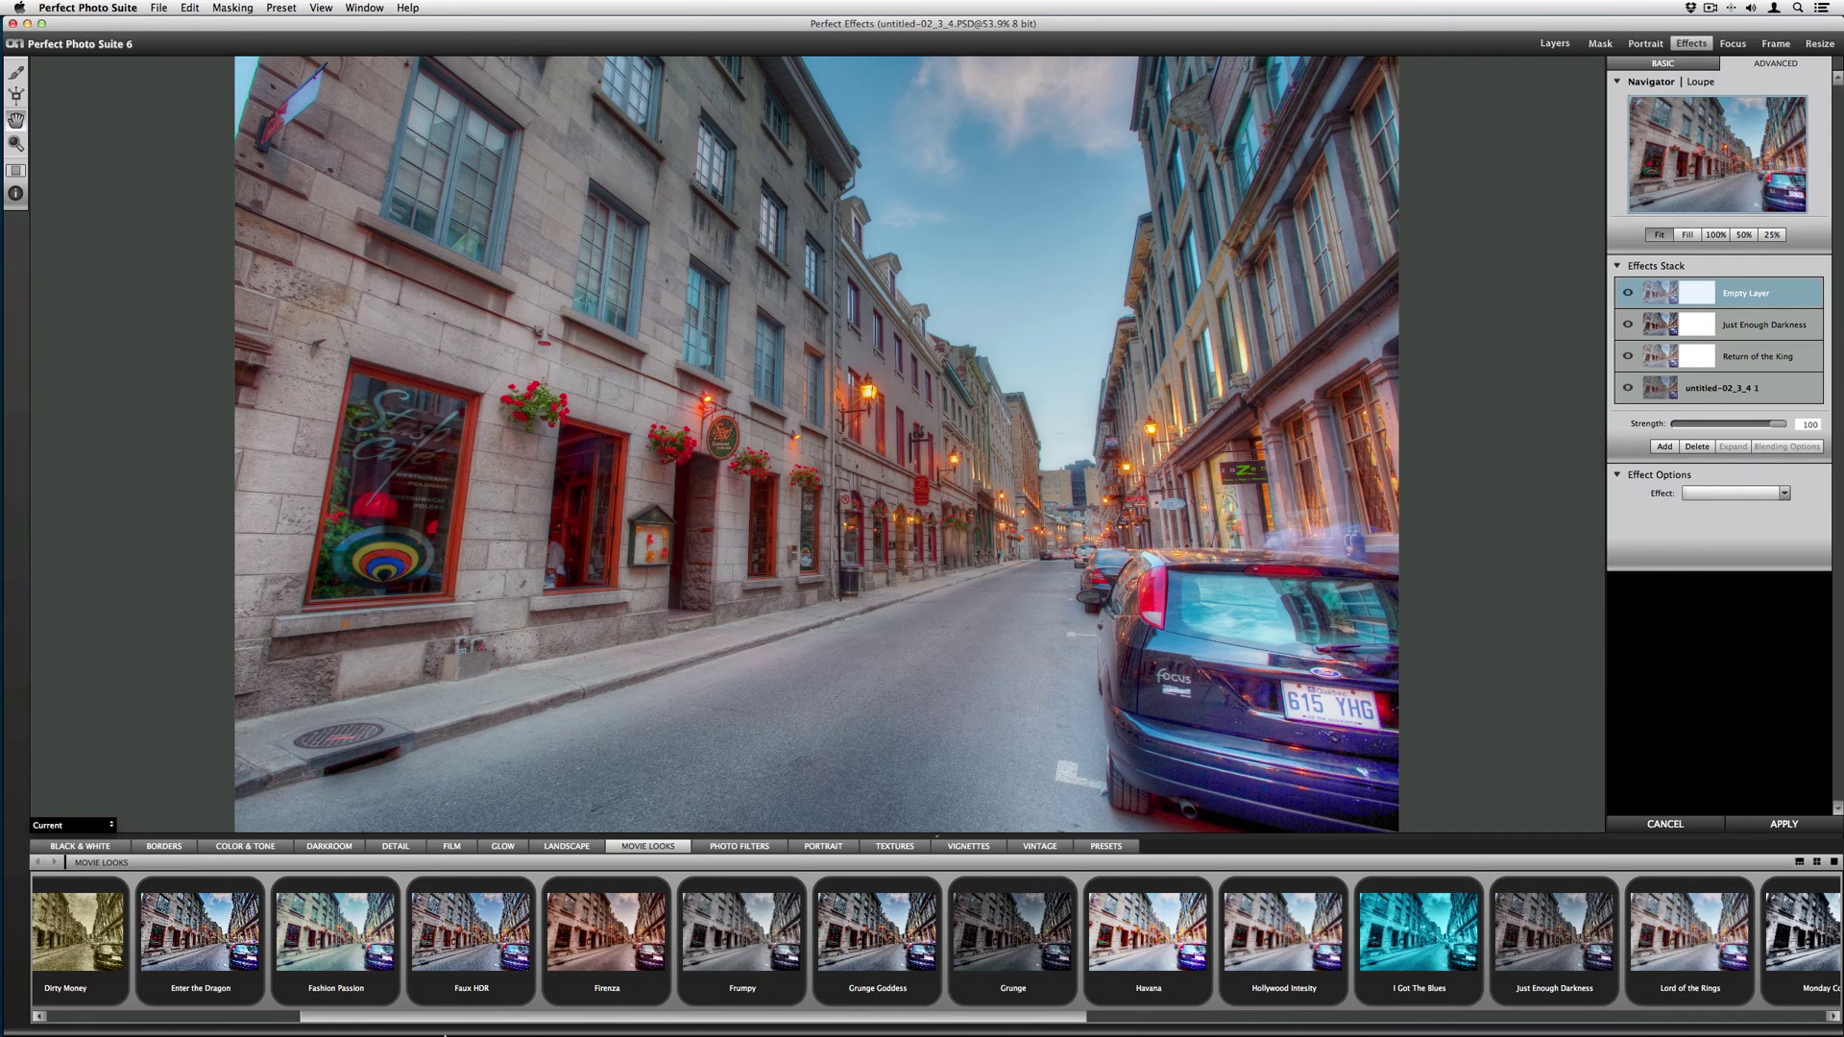
{"action": "left_click_drag", "start_coordinate": [445, 1036], "coordinate": [435, 1033]}
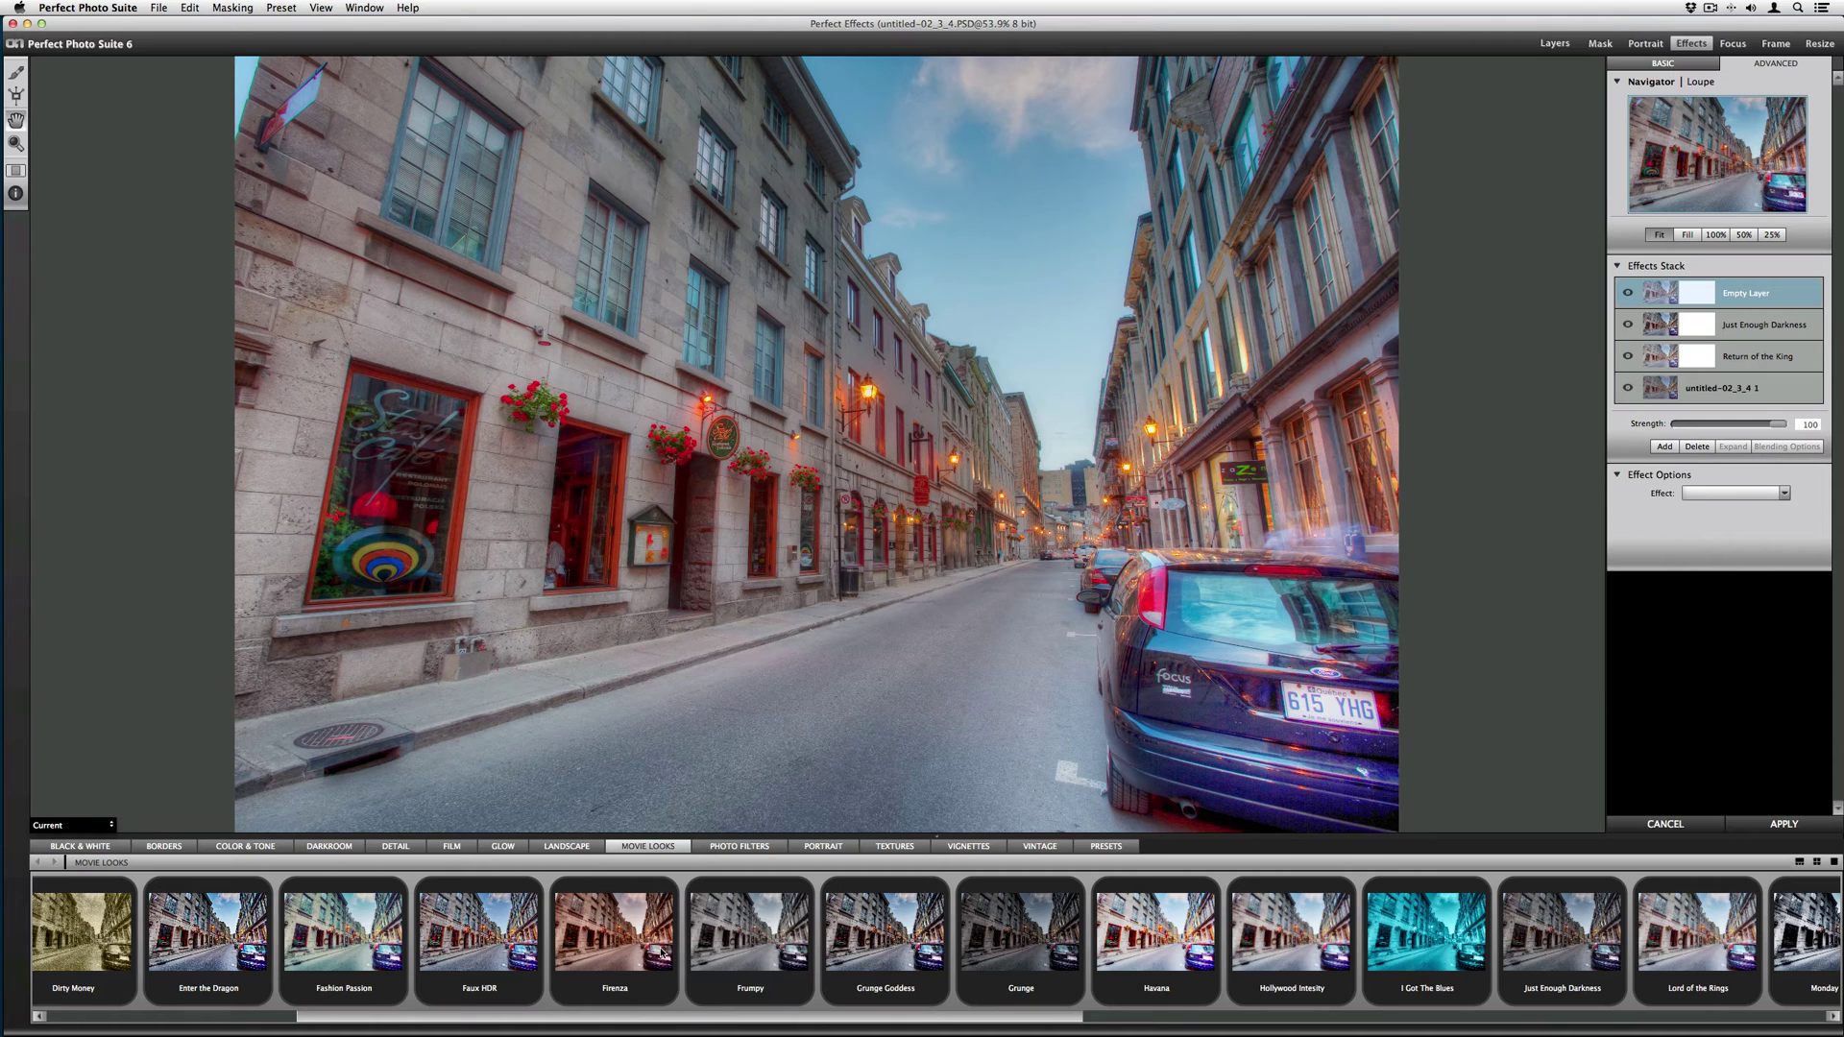
{"action": "left_click", "coordinate": [1157, 936]}
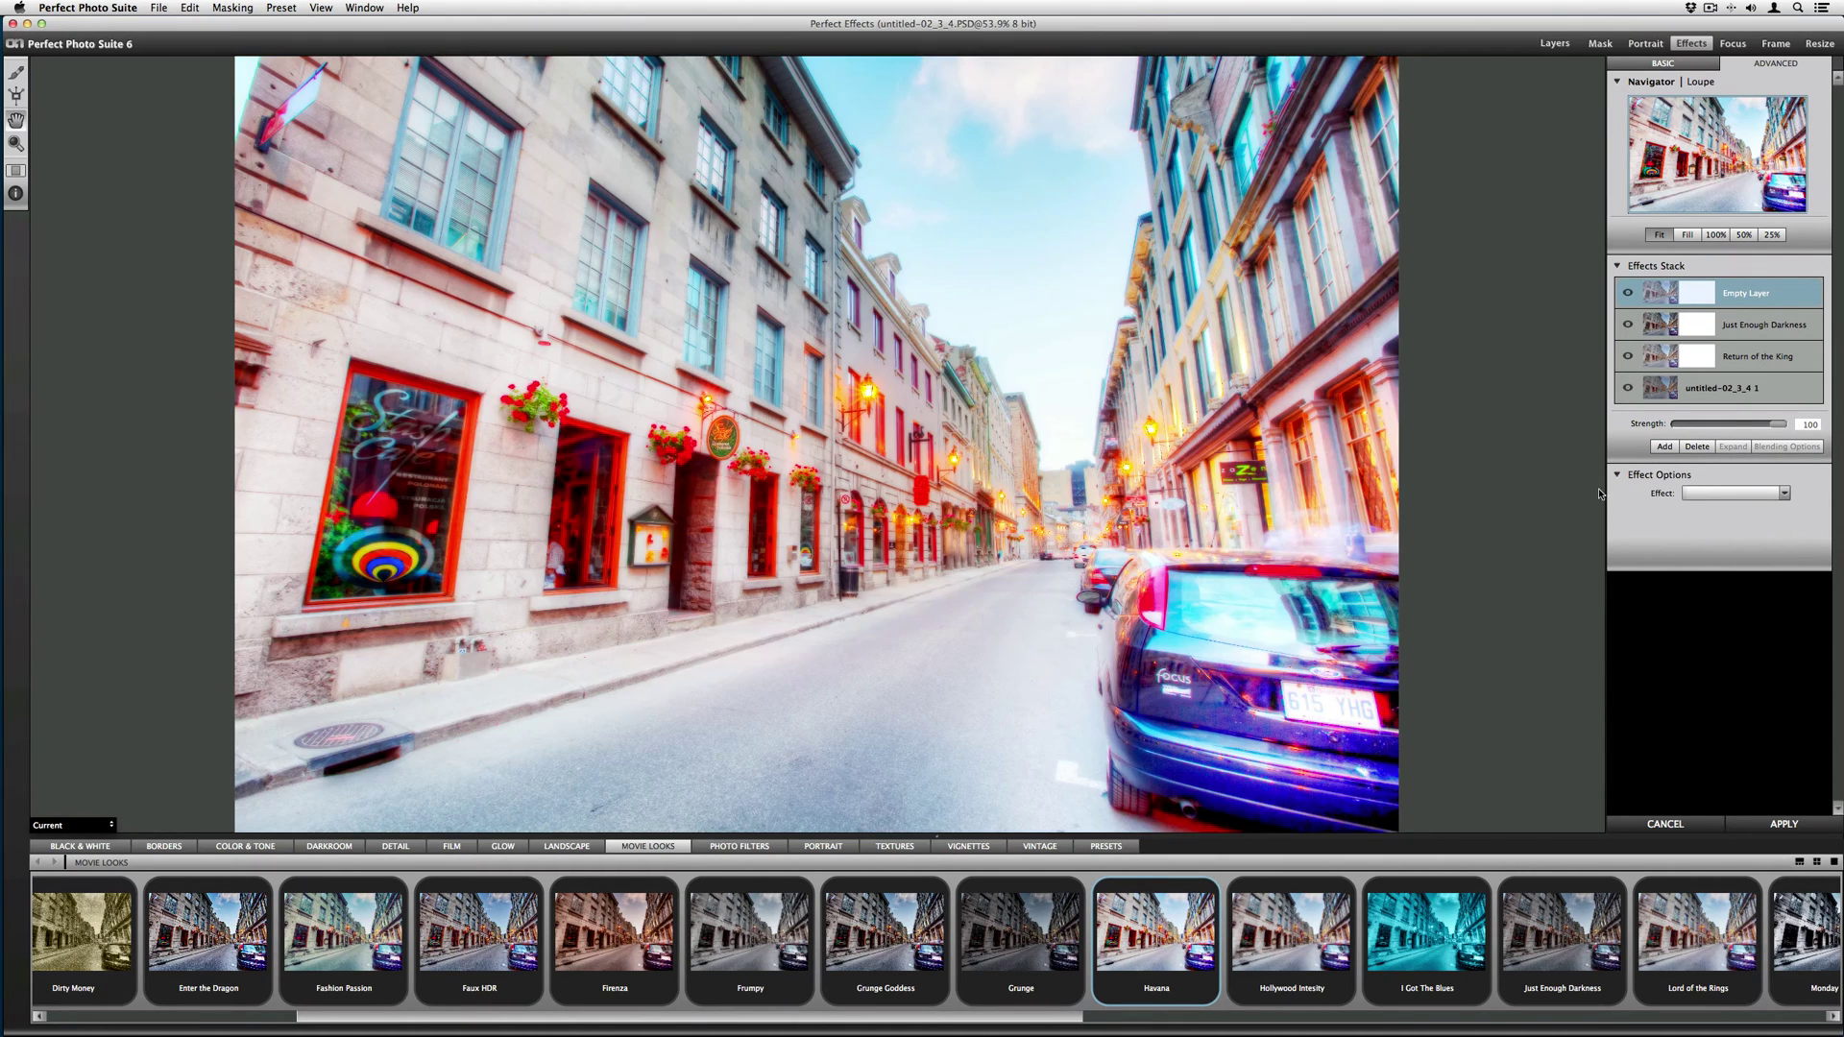
{"action": "left_click_drag", "start_coordinate": [1672, 423], "coordinate": [1696, 424]}
Set the Havana layer's blending mode to Multiply with a strength of 28 and apply the blending options.
{"action": "left_click", "coordinate": [1786, 447]}
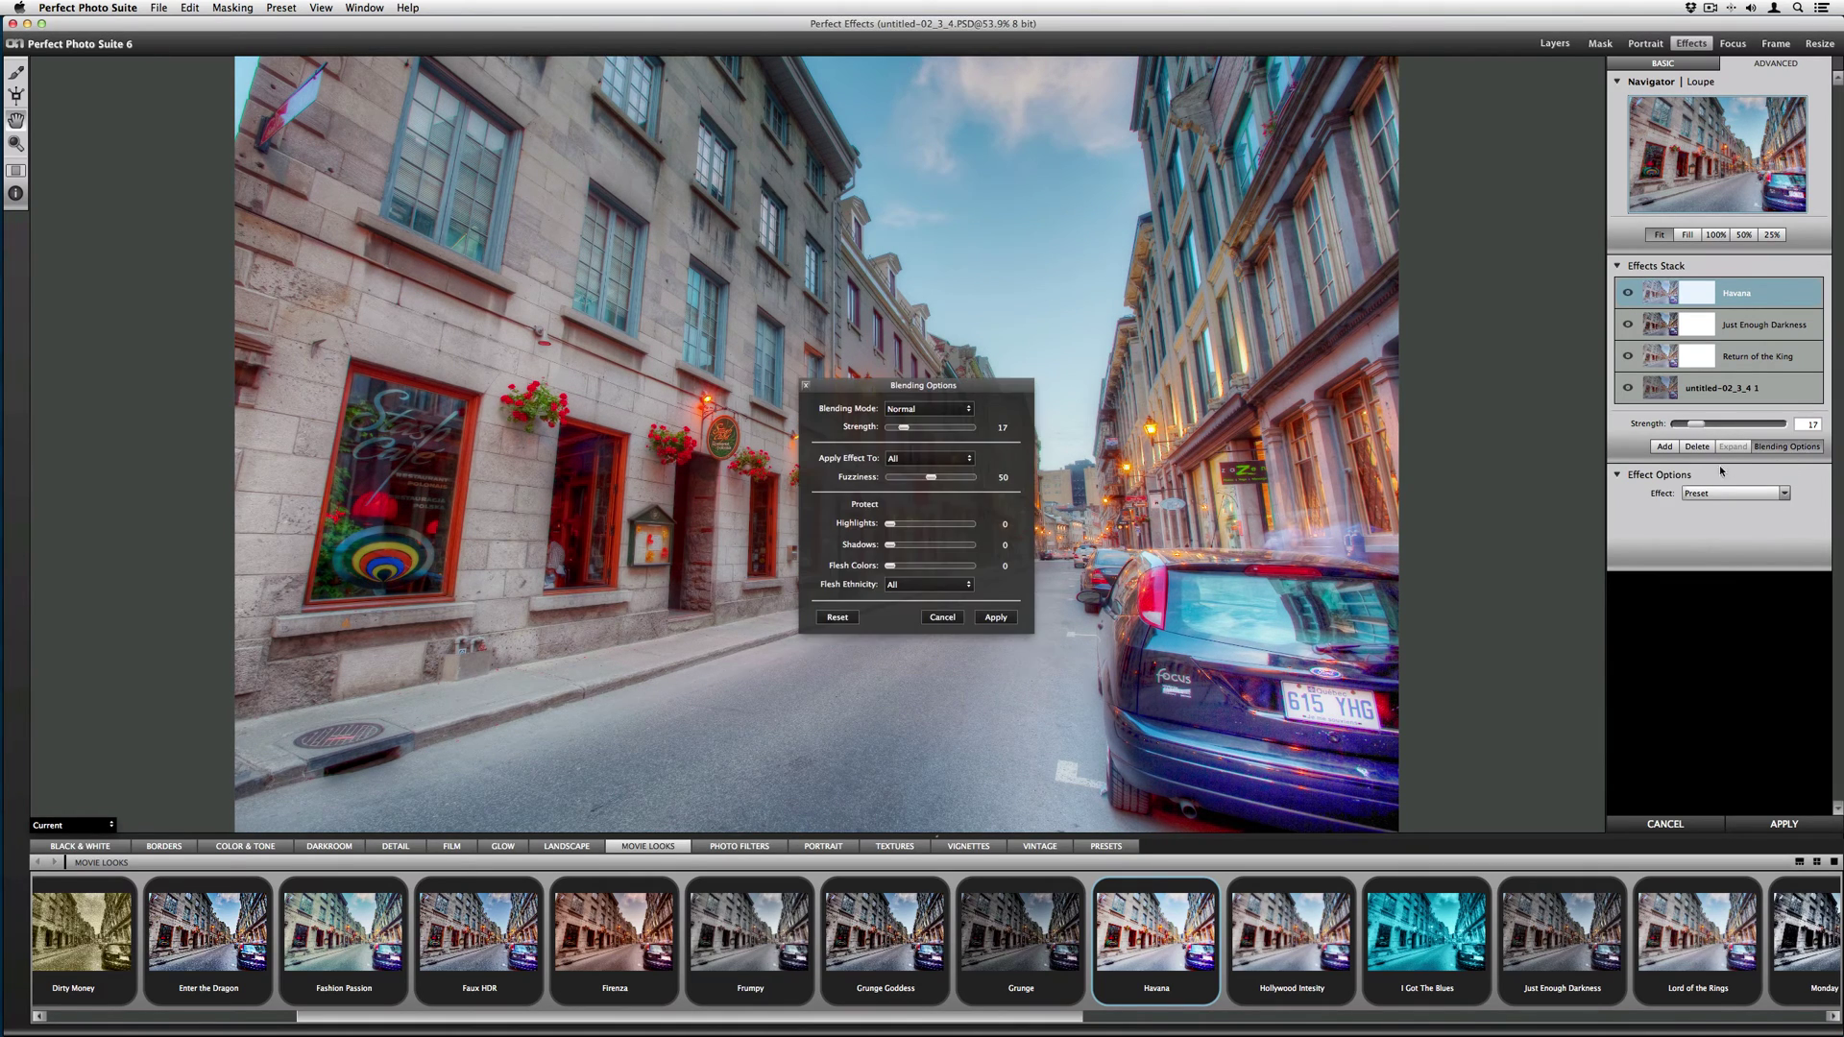
{"action": "left_click_drag", "start_coordinate": [918, 388], "coordinate": [1580, 447]}
{"action": "left_click", "coordinate": [1587, 425]}
{"action": "left_click", "coordinate": [1575, 438]}
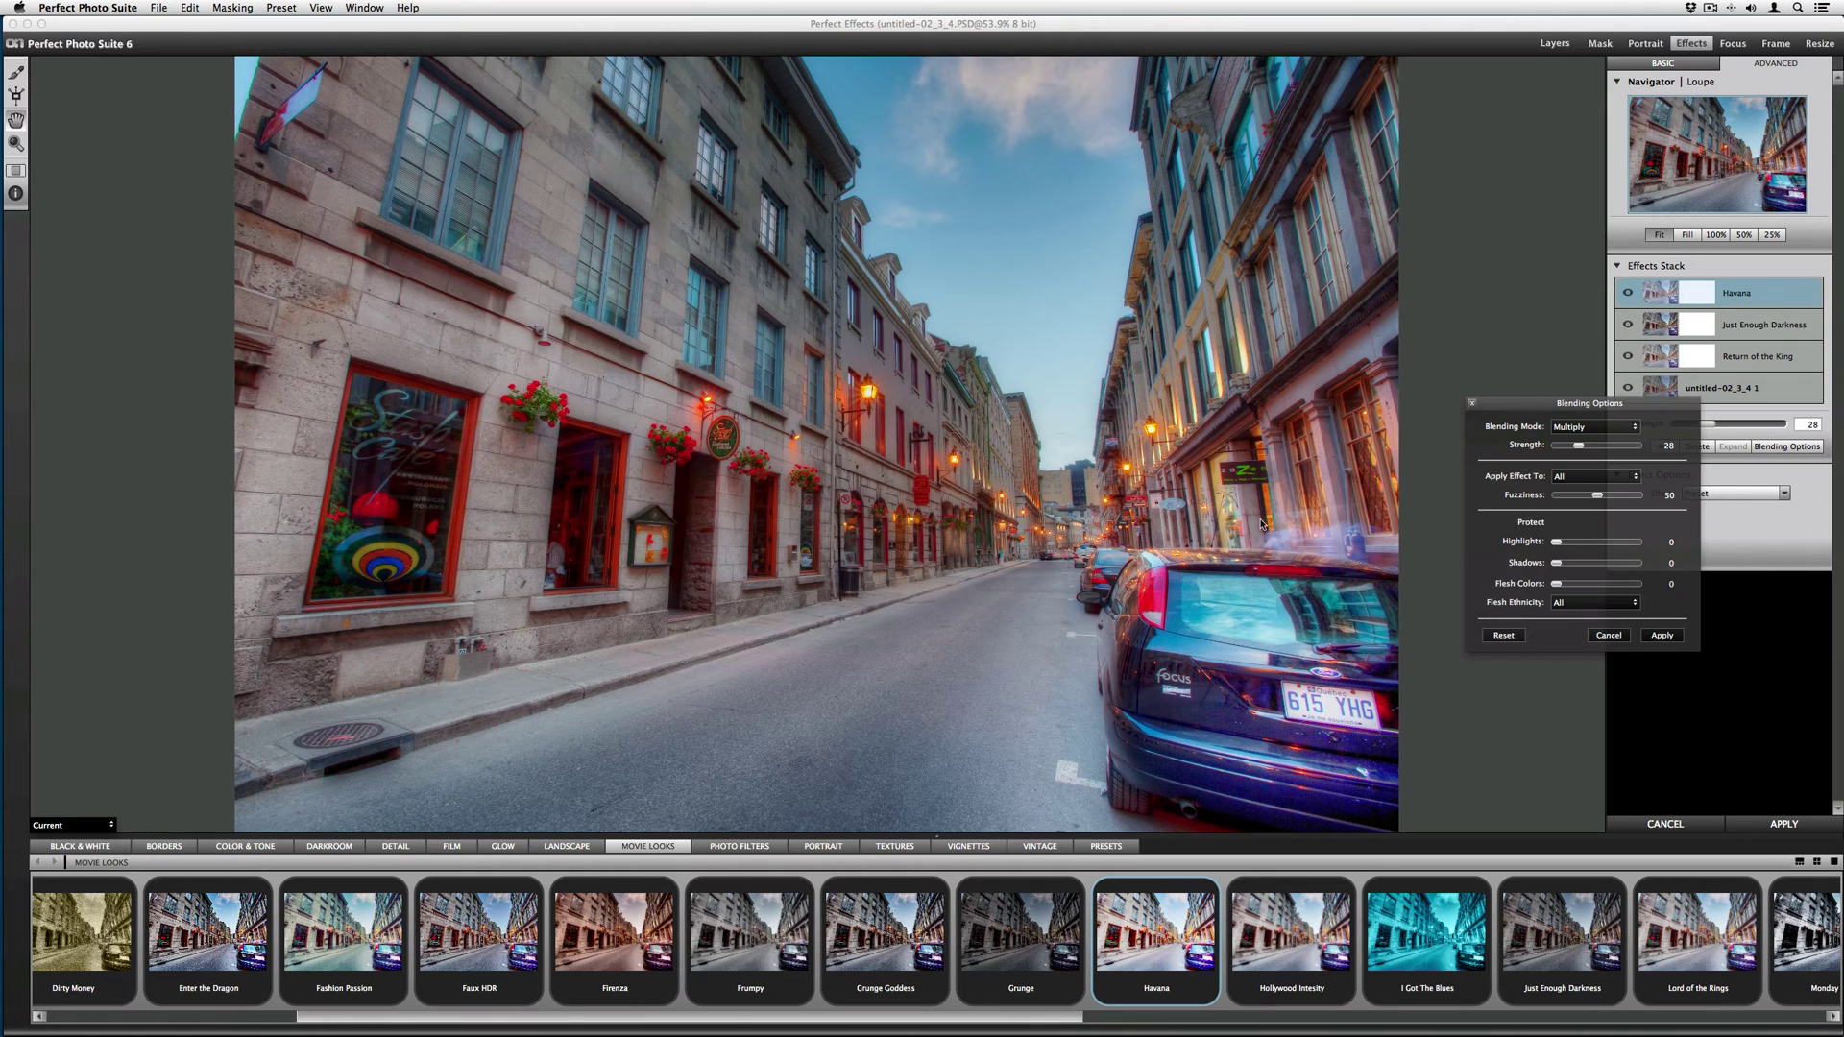
{"action": "left_click", "coordinate": [1646, 638]}
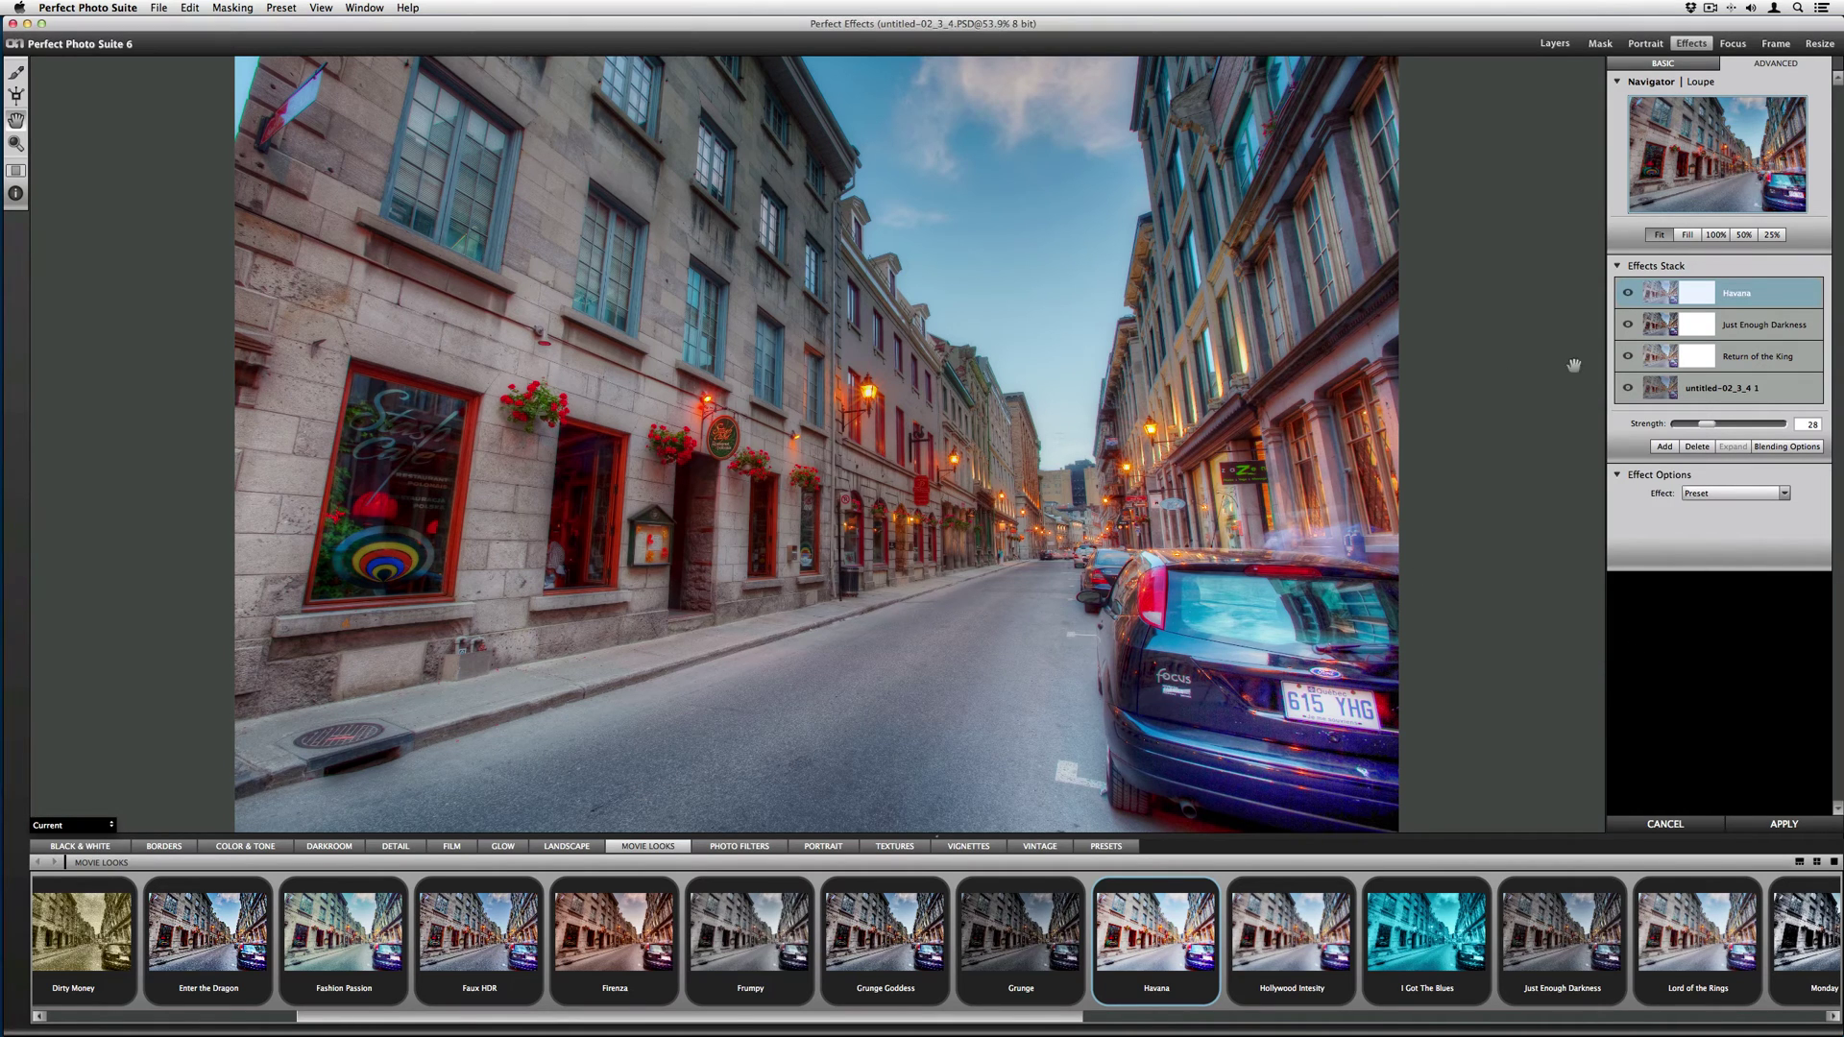
Add the Deep Forest glow as a new effect layer at a strength of 32 and compare the result with the original.
{"action": "left_click", "coordinate": [1665, 446]}
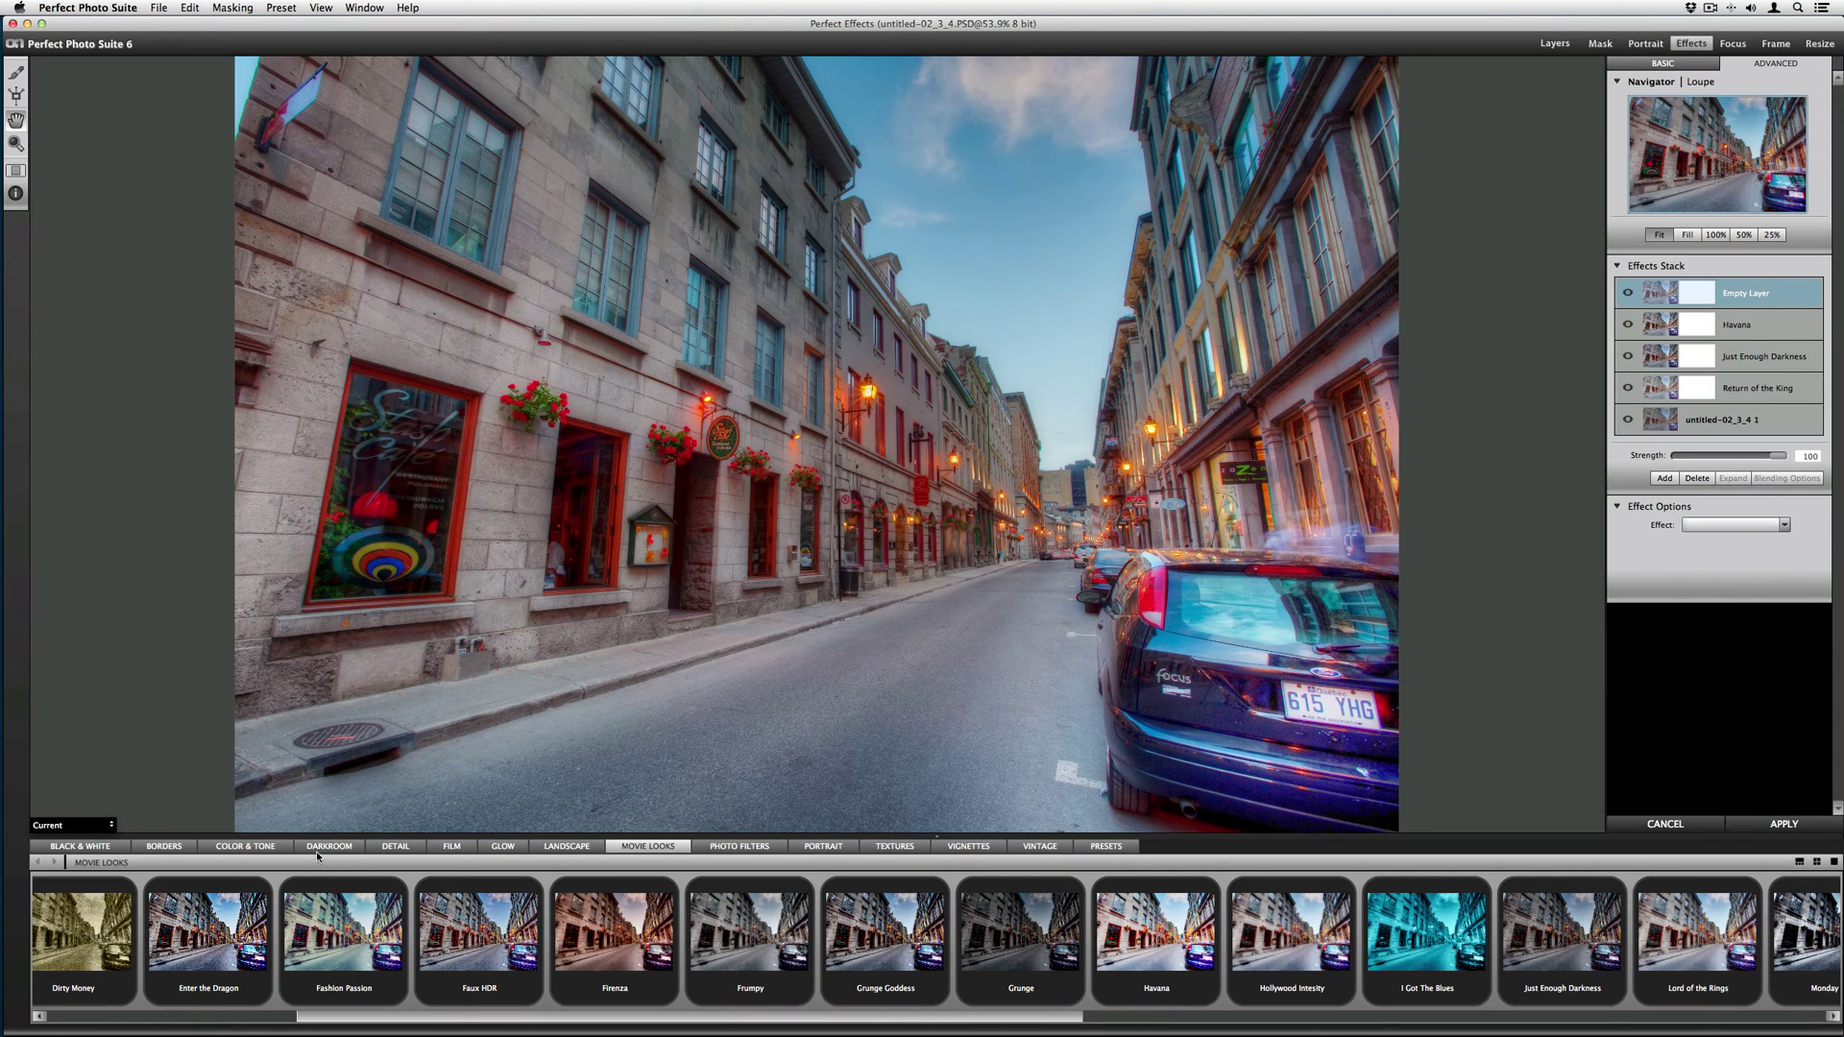
{"action": "left_click", "coordinate": [503, 847]}
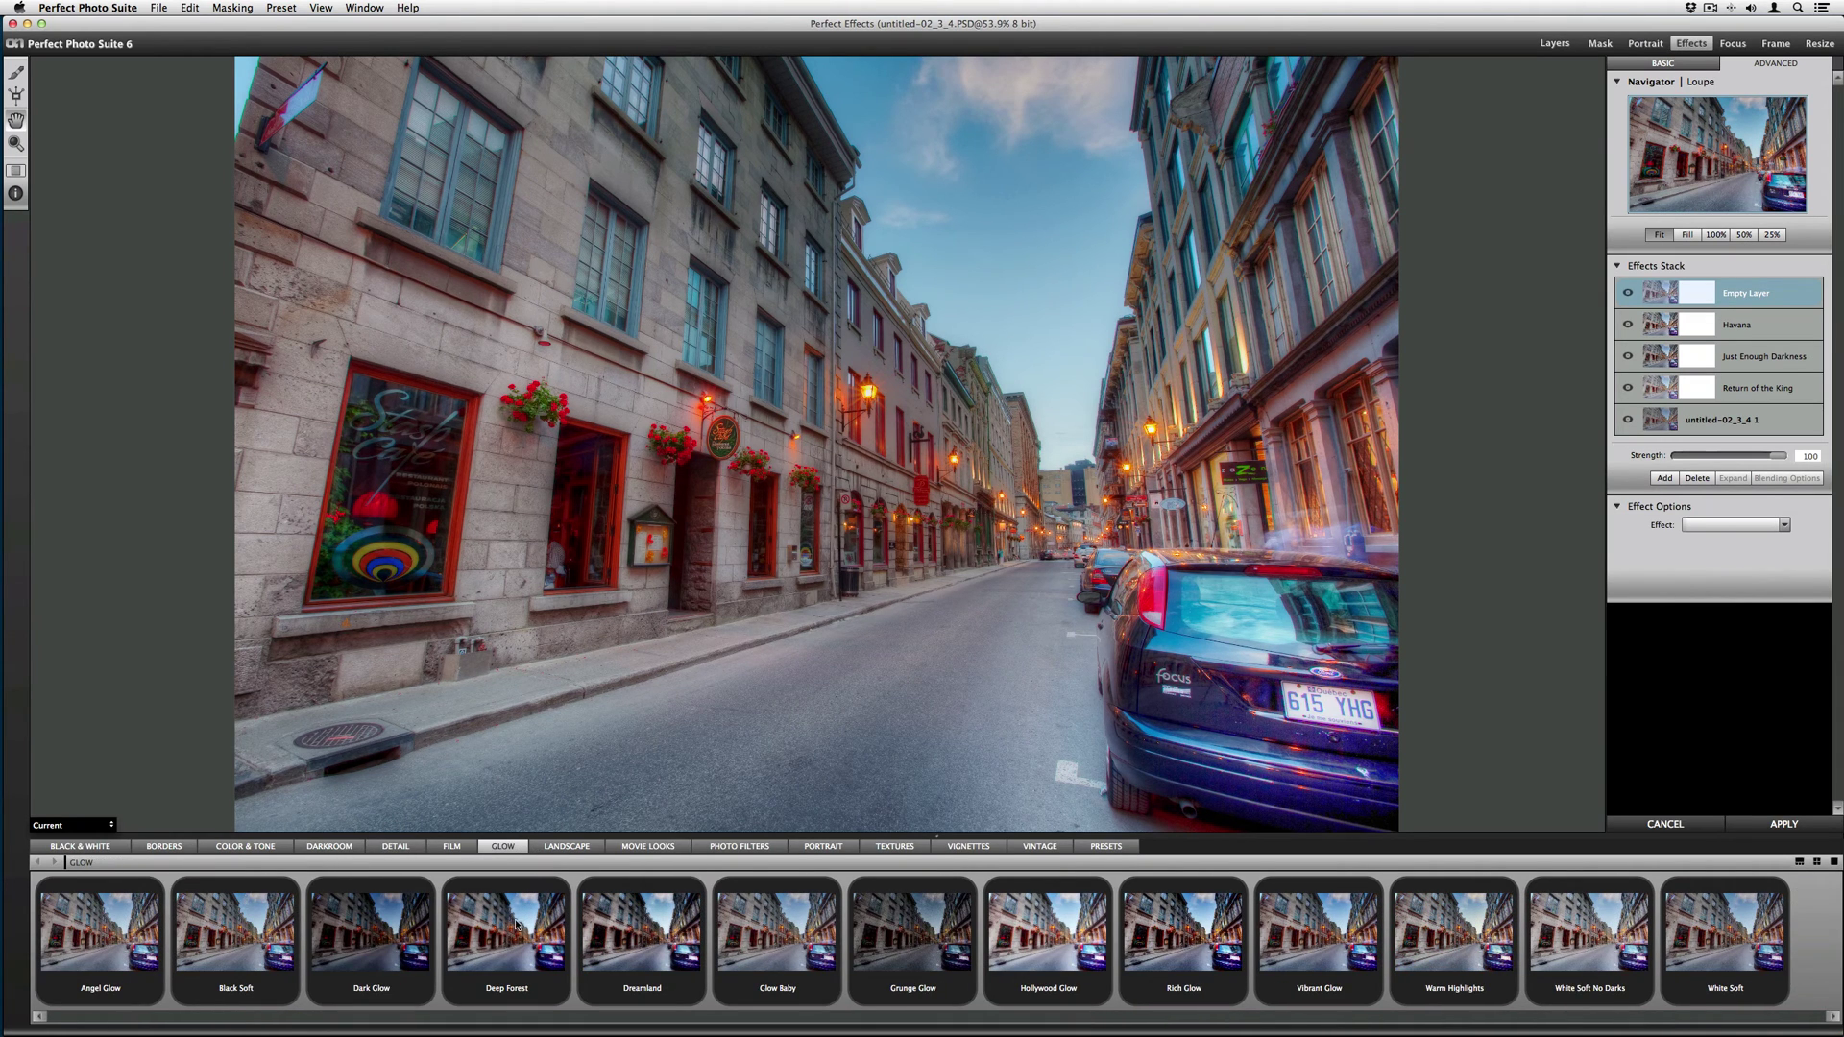
{"action": "left_click", "coordinate": [487, 941]}
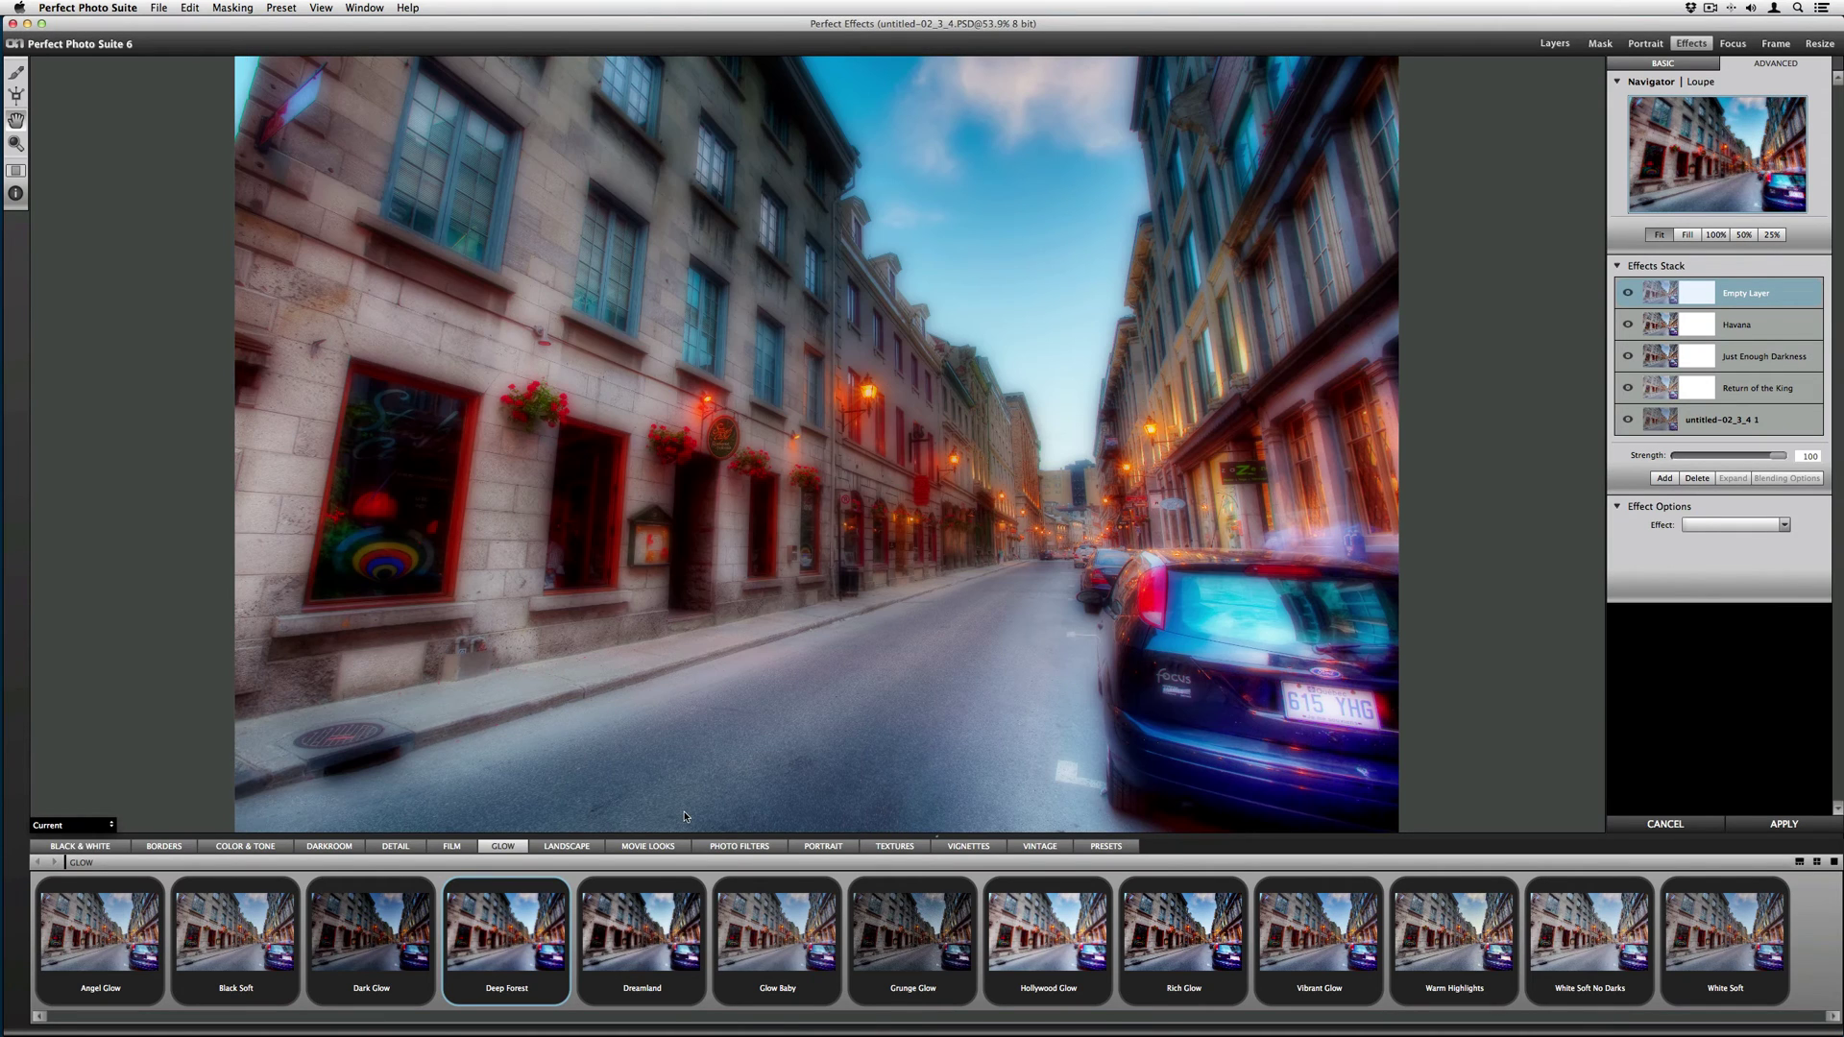
{"action": "left_click_drag", "start_coordinate": [1775, 452], "coordinate": [1713, 461]}
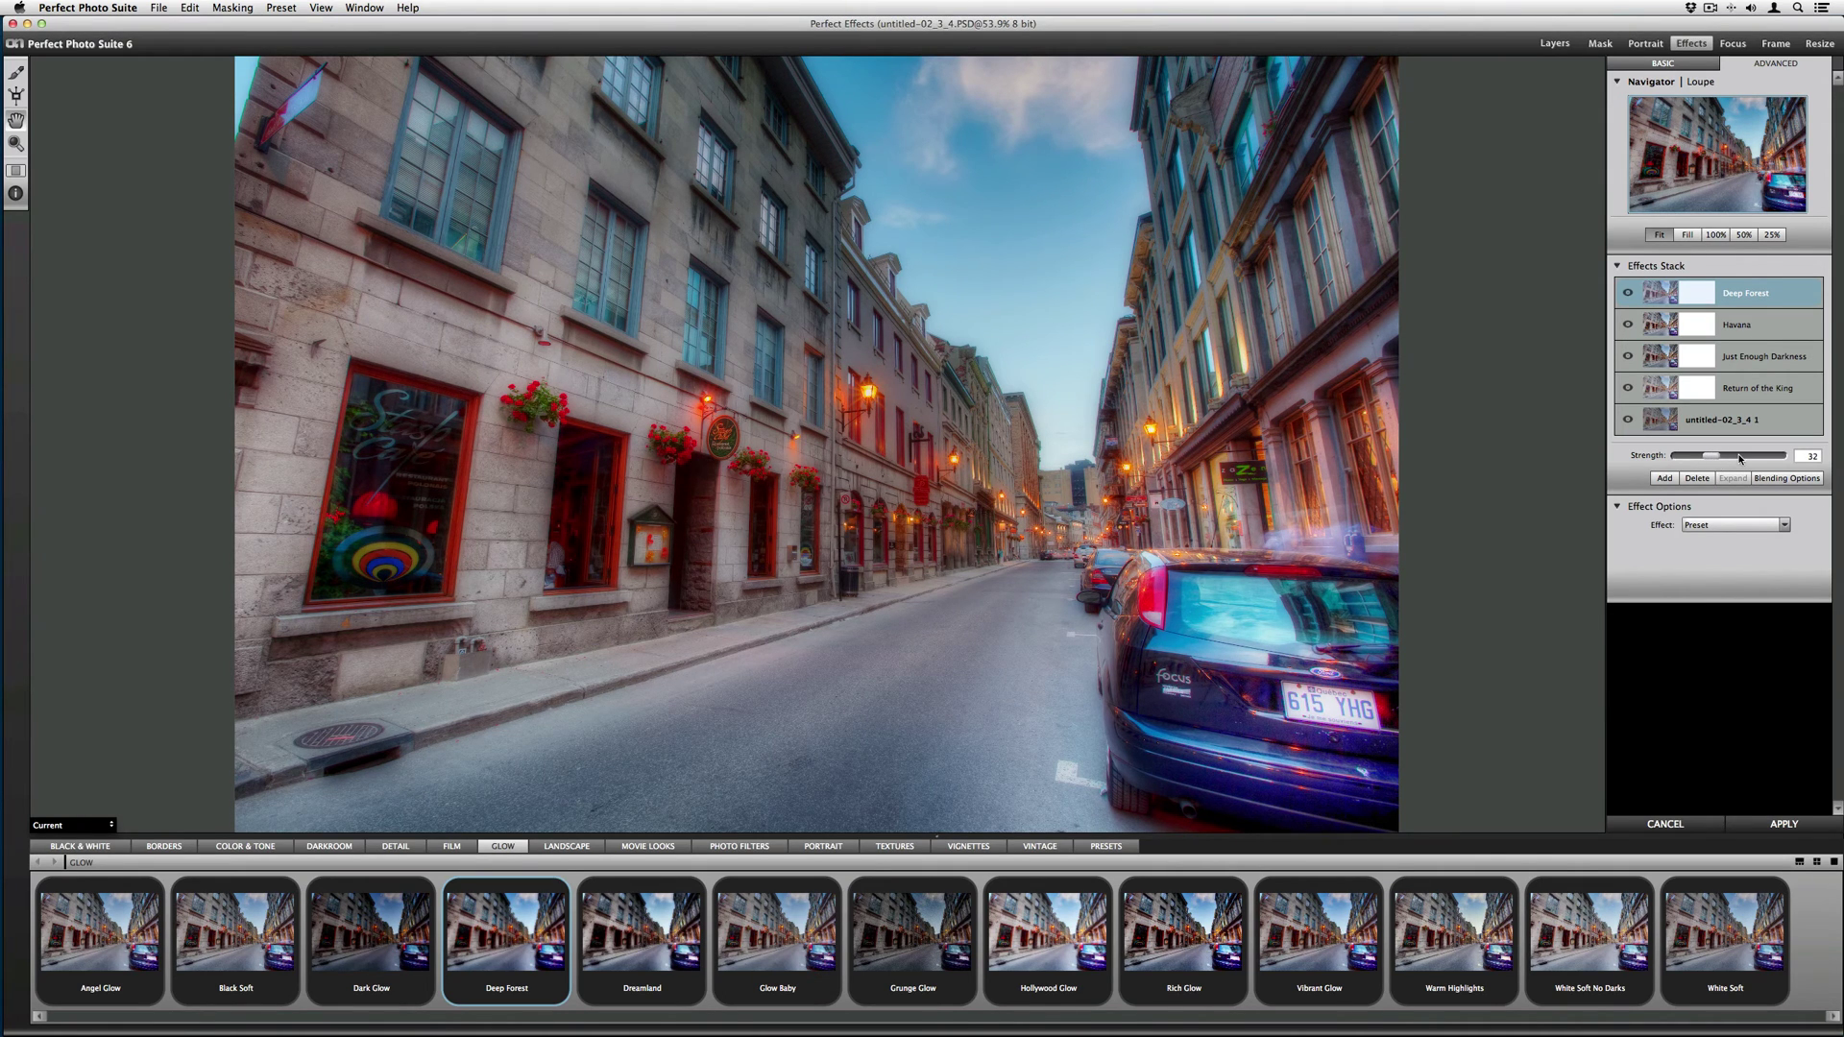
{"action": "key", "text": "backslash"}
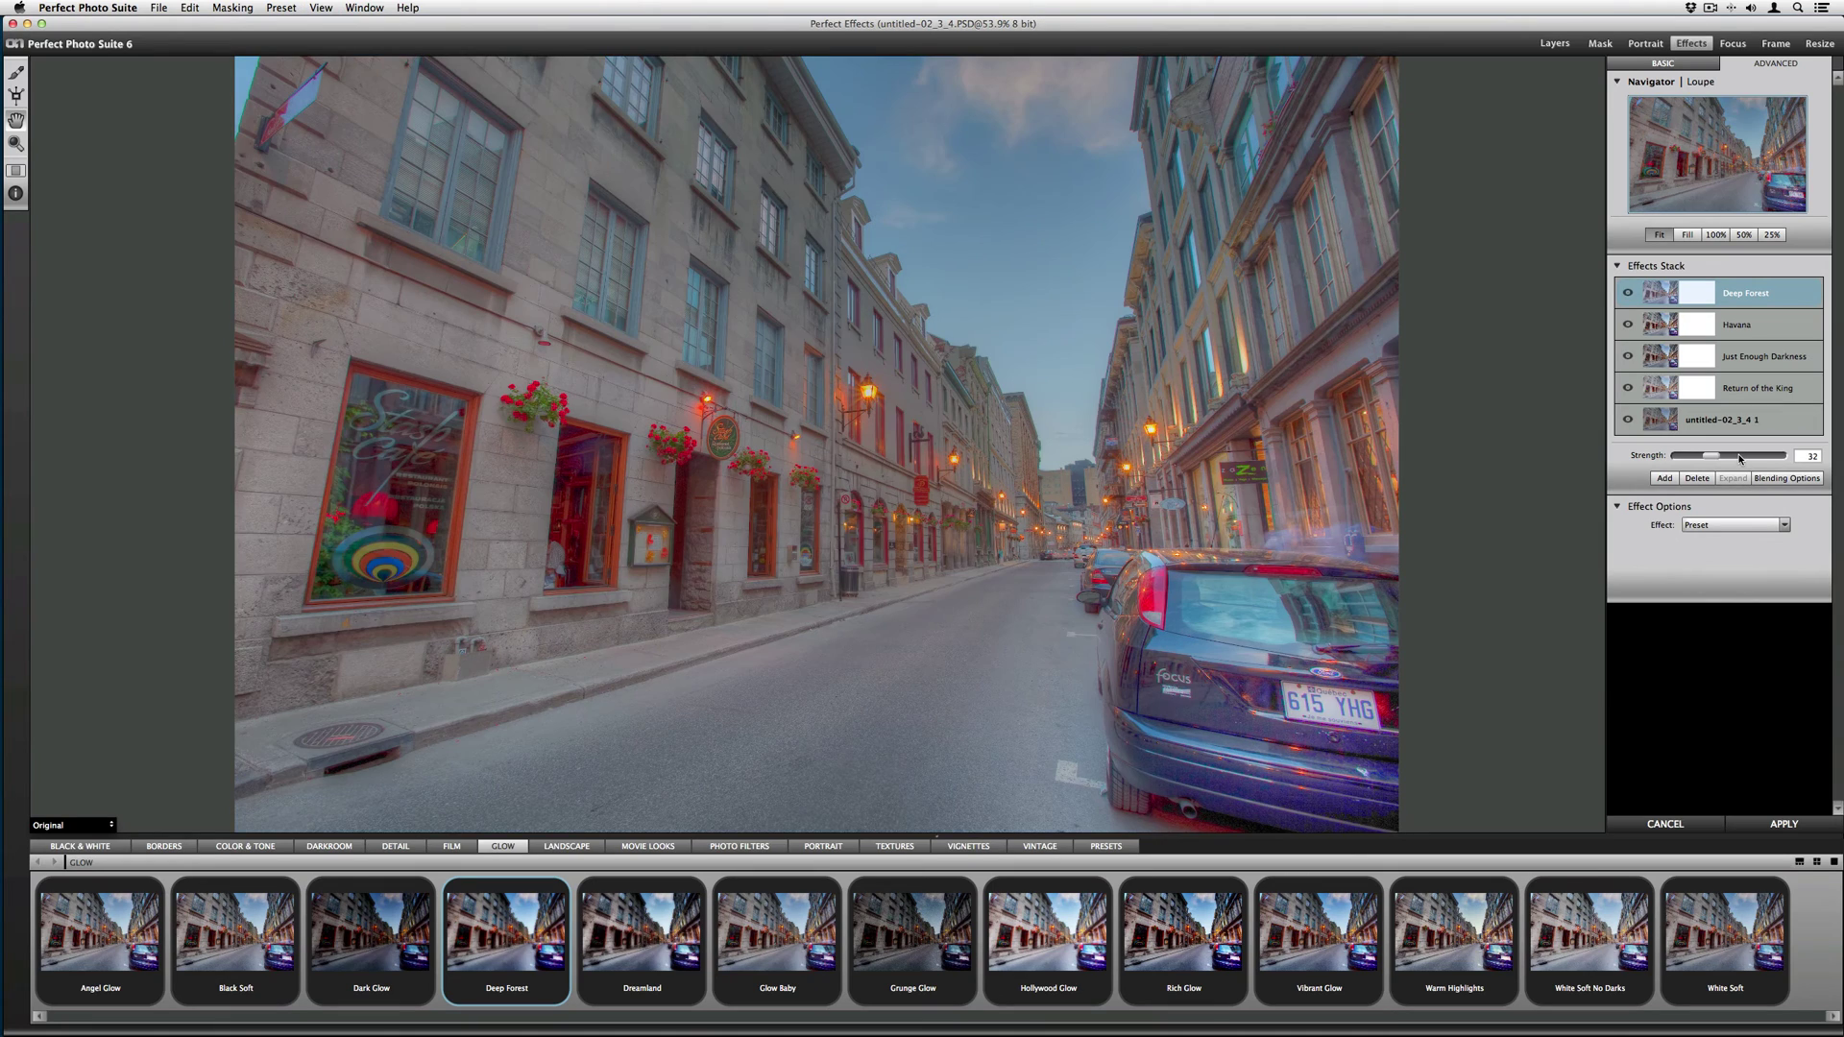
{"action": "key", "text": "backslash"}
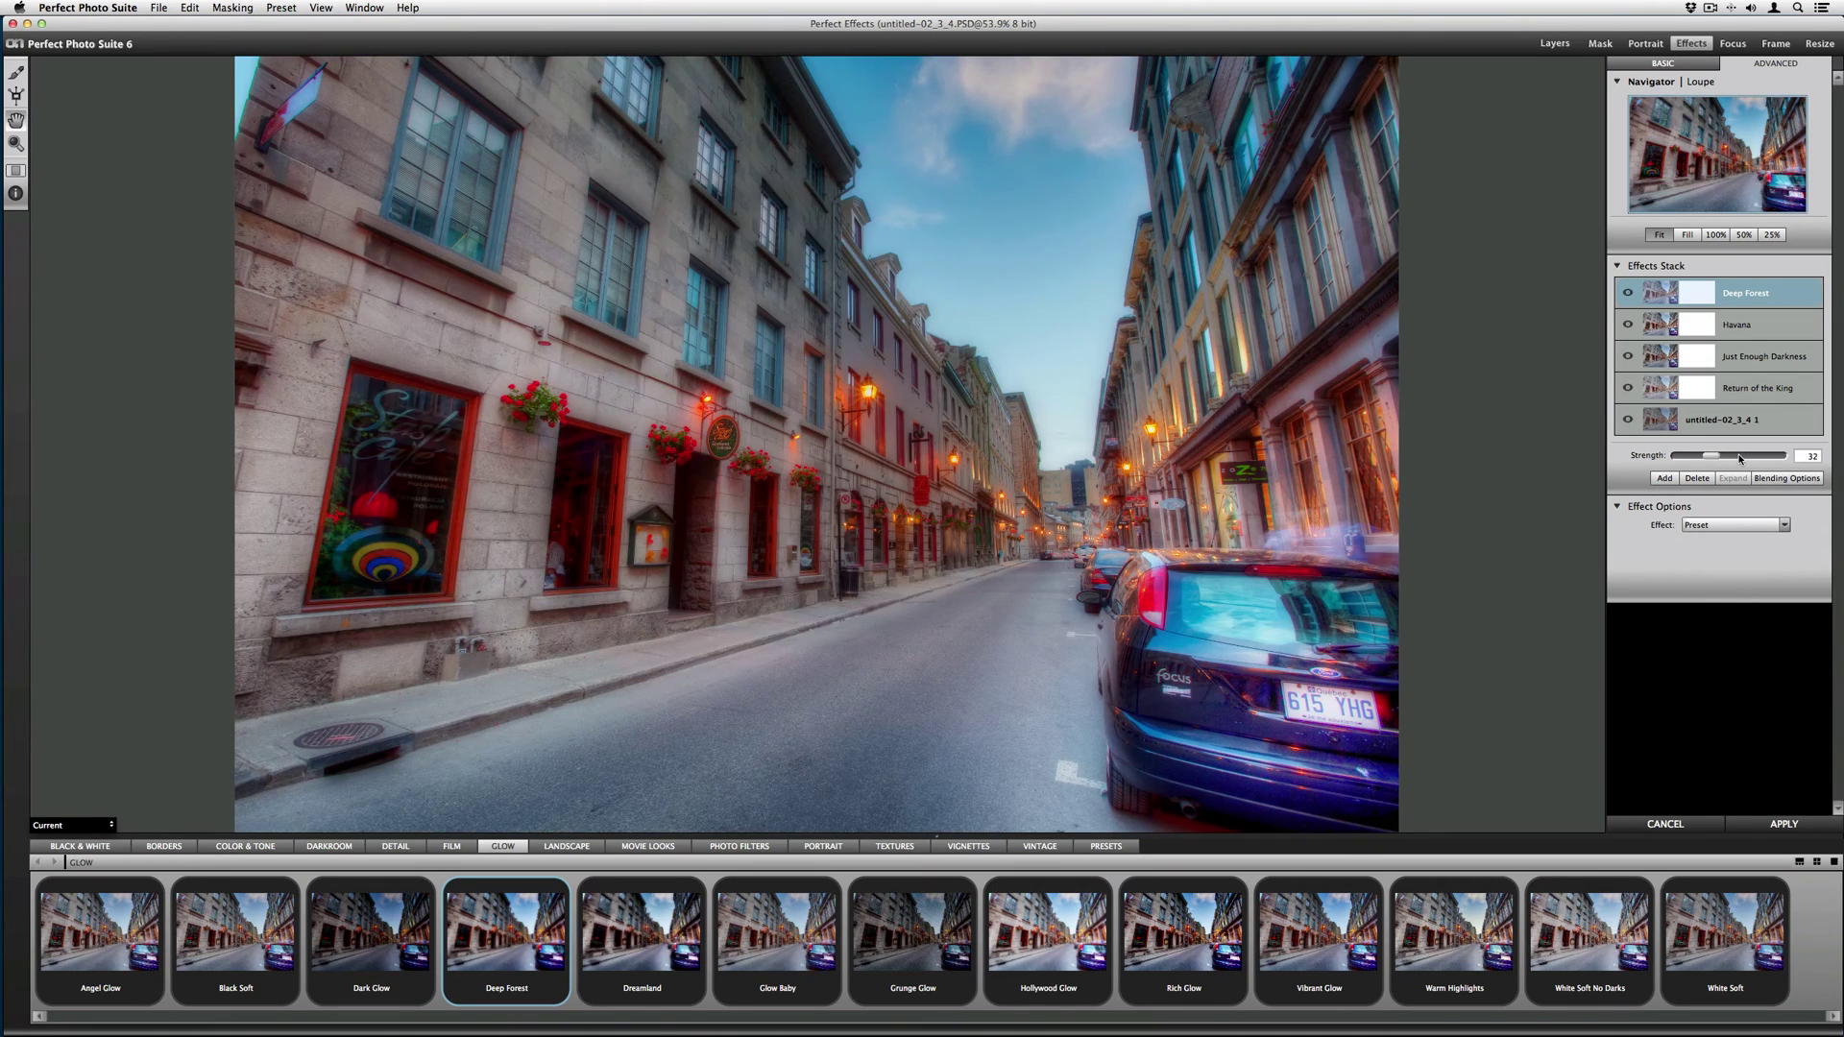
{"action": "key", "text": "backslash"}
{"action": "key", "text": "backslash"}
Add the Grunge Goddess movie look as a new effect layer with a strength of 47.
{"action": "left_click", "coordinate": [1663, 478]}
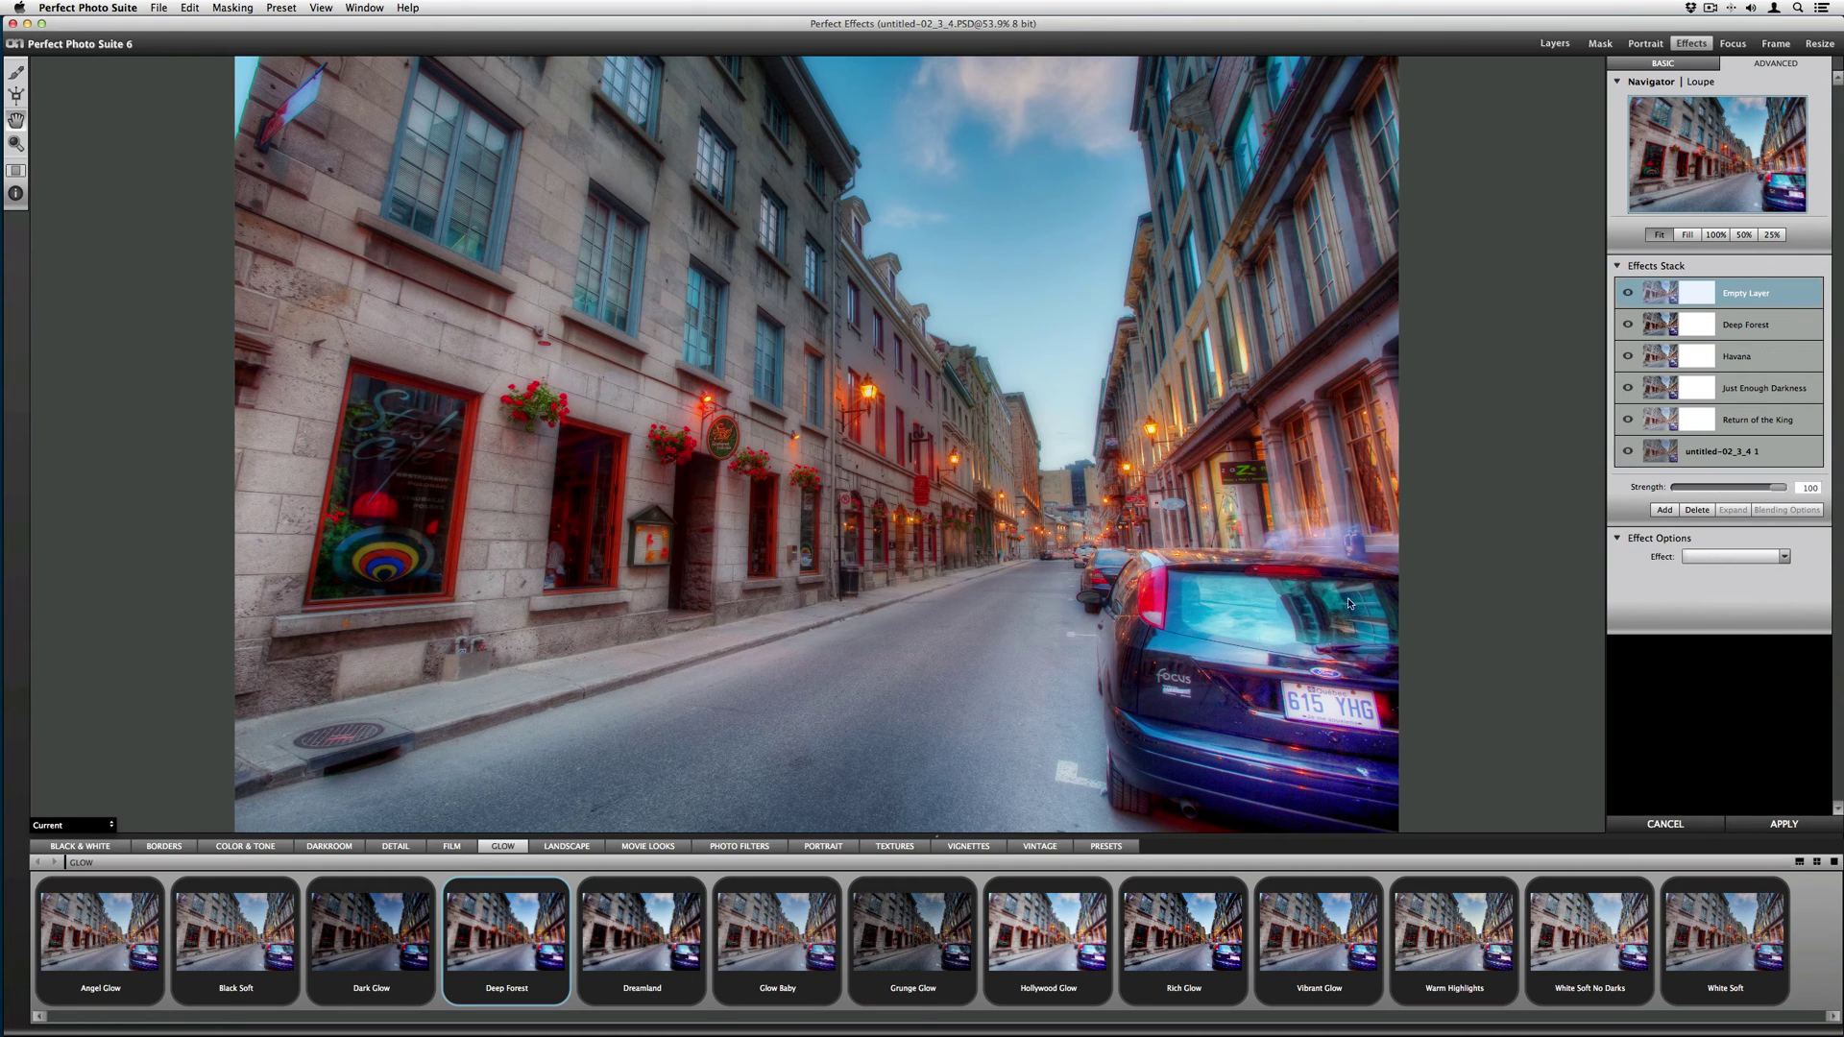
{"action": "left_click", "coordinate": [649, 846]}
{"action": "left_click_drag", "start_coordinate": [807, 1018], "coordinate": [876, 1018]}
{"action": "scroll", "coordinate": [1306, 972], "scroll_direction": "right", "scroll_amount": 10}
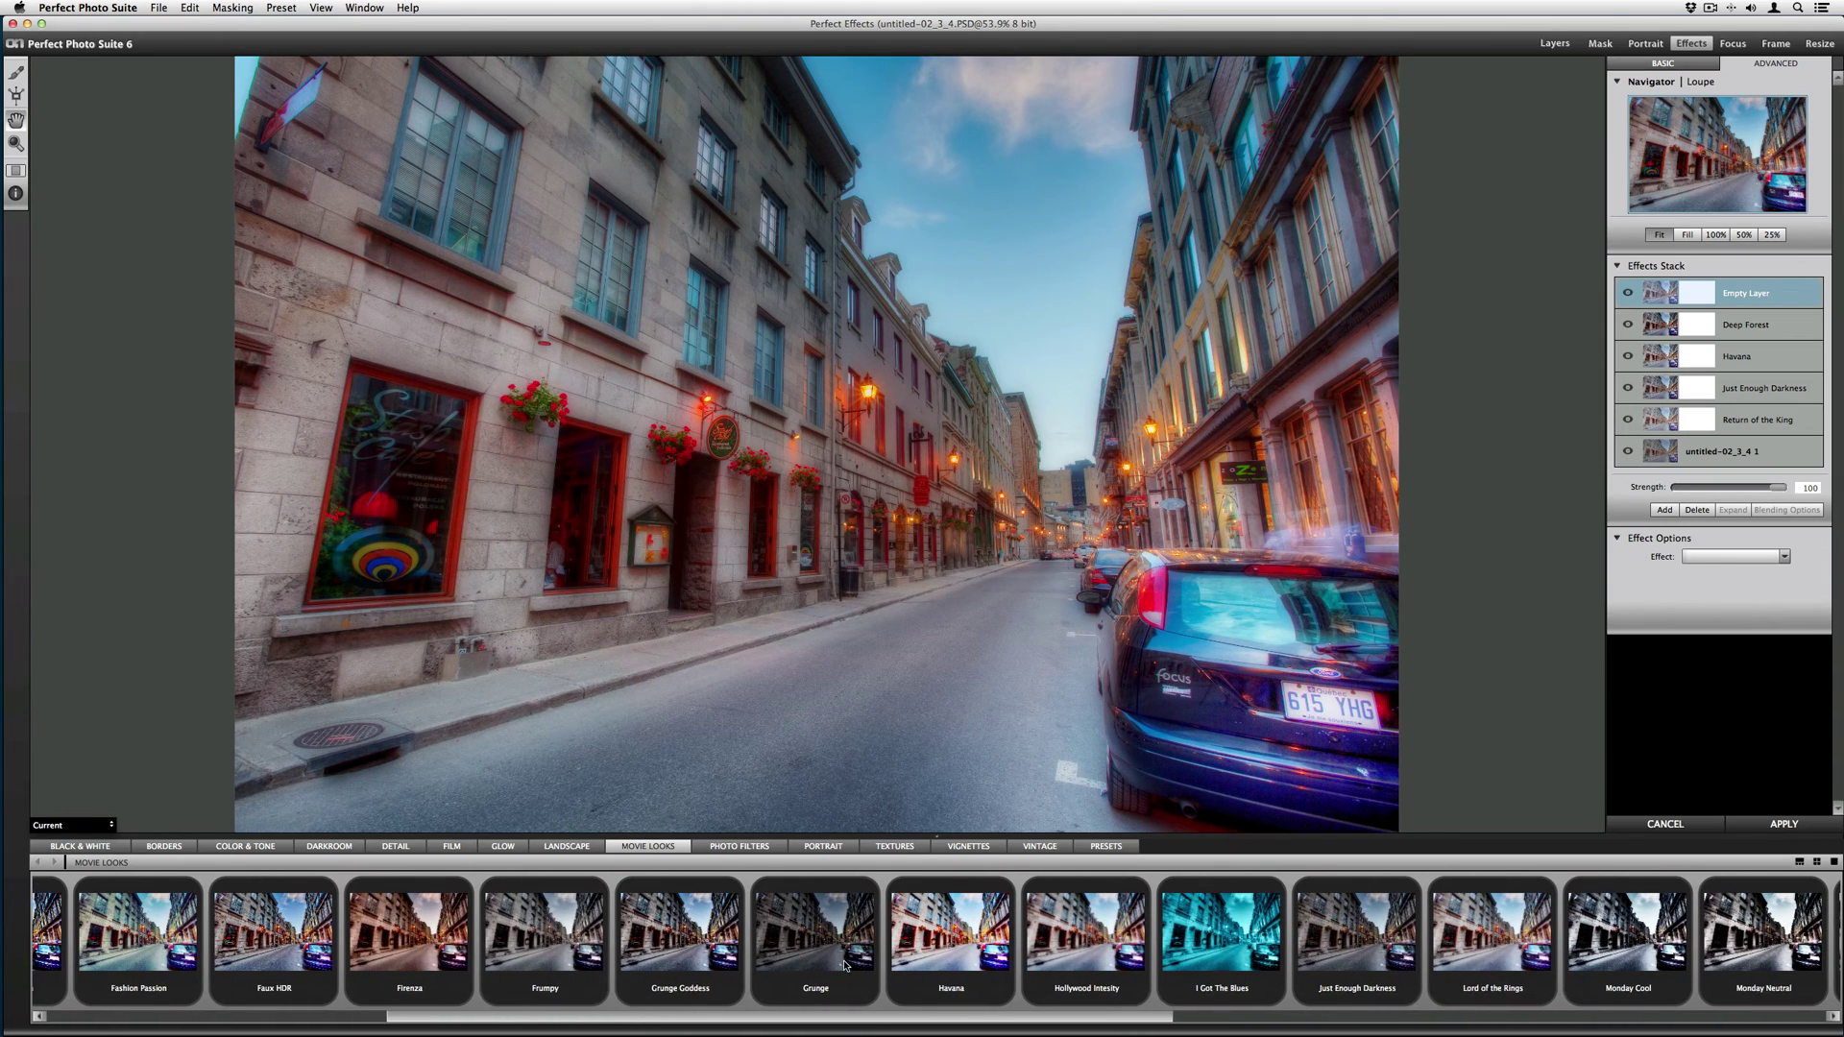
{"action": "left_click", "coordinate": [689, 963]}
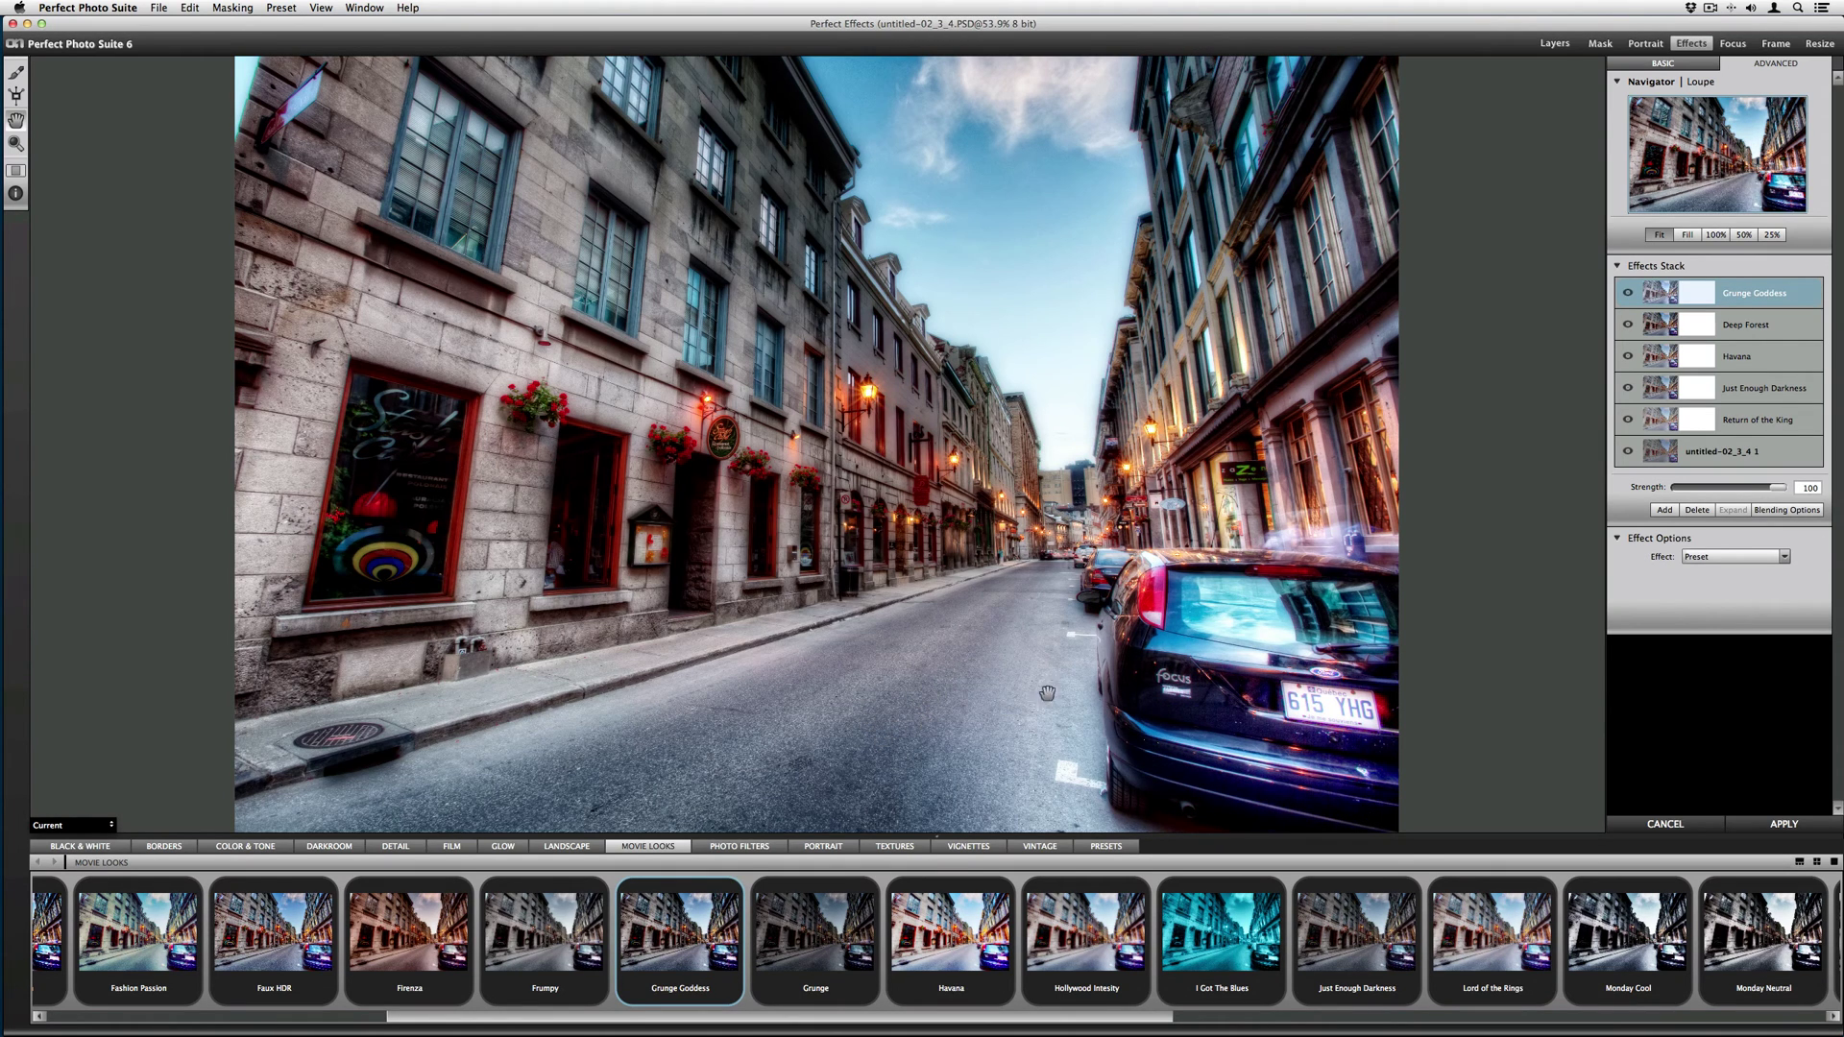
{"action": "left_click_drag", "start_coordinate": [1779, 487], "coordinate": [1727, 490]}
Invert the Grunge Goddess layer's mask and paint the effect in over the road surface only, checking coverage with the mask overlay.
{"action": "left_click", "coordinate": [15, 72]}
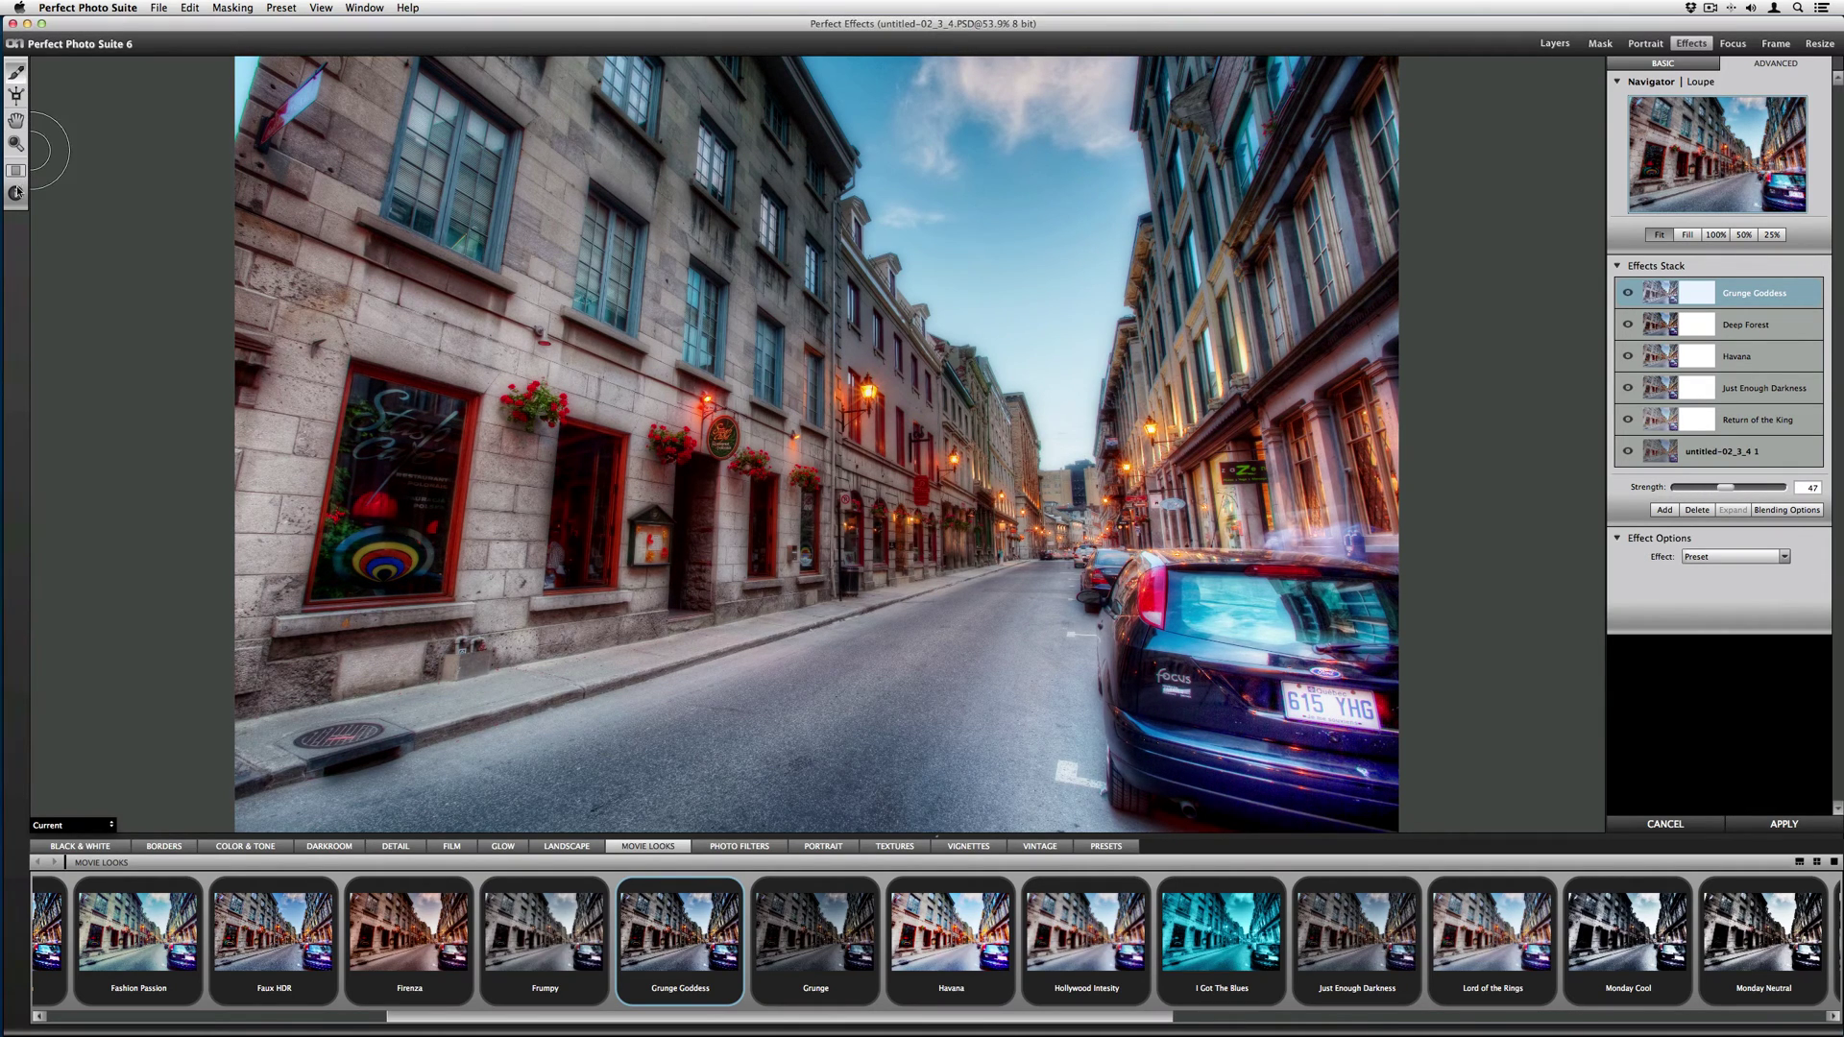
{"action": "left_click", "coordinate": [801, 810]}
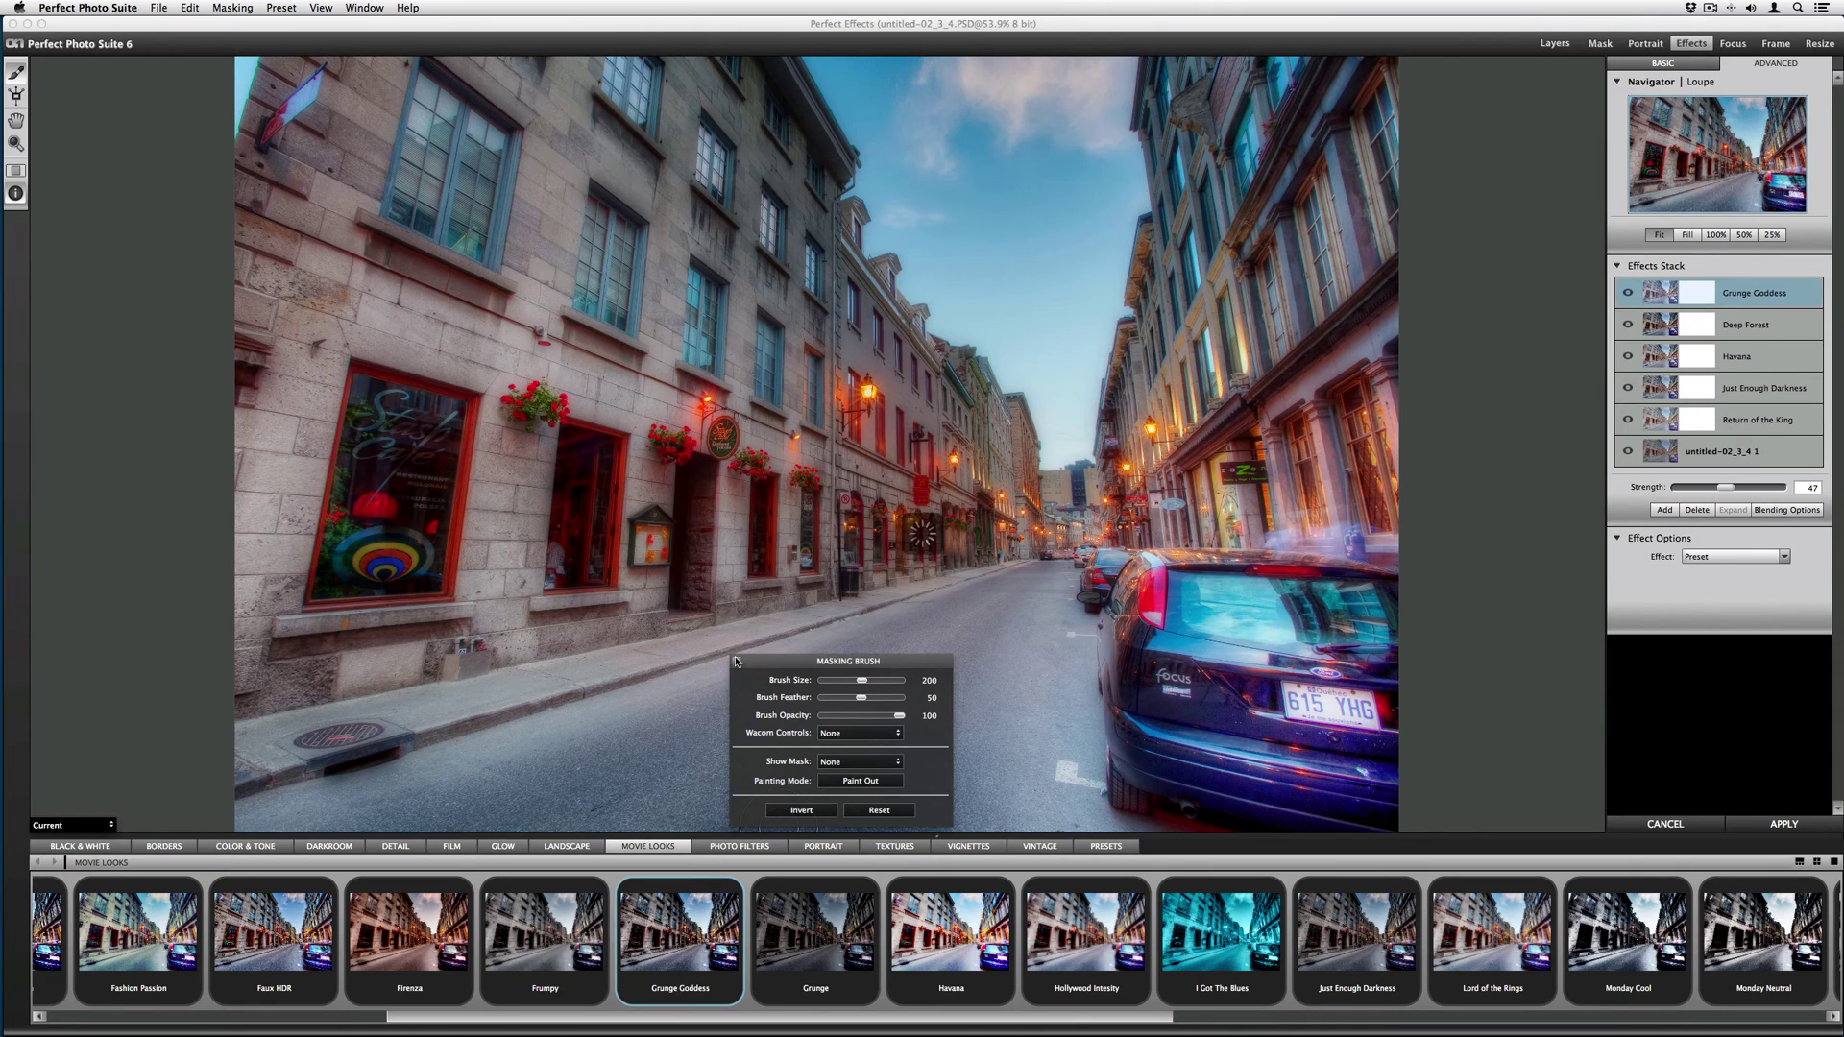
{"action": "left_click", "coordinate": [737, 661]}
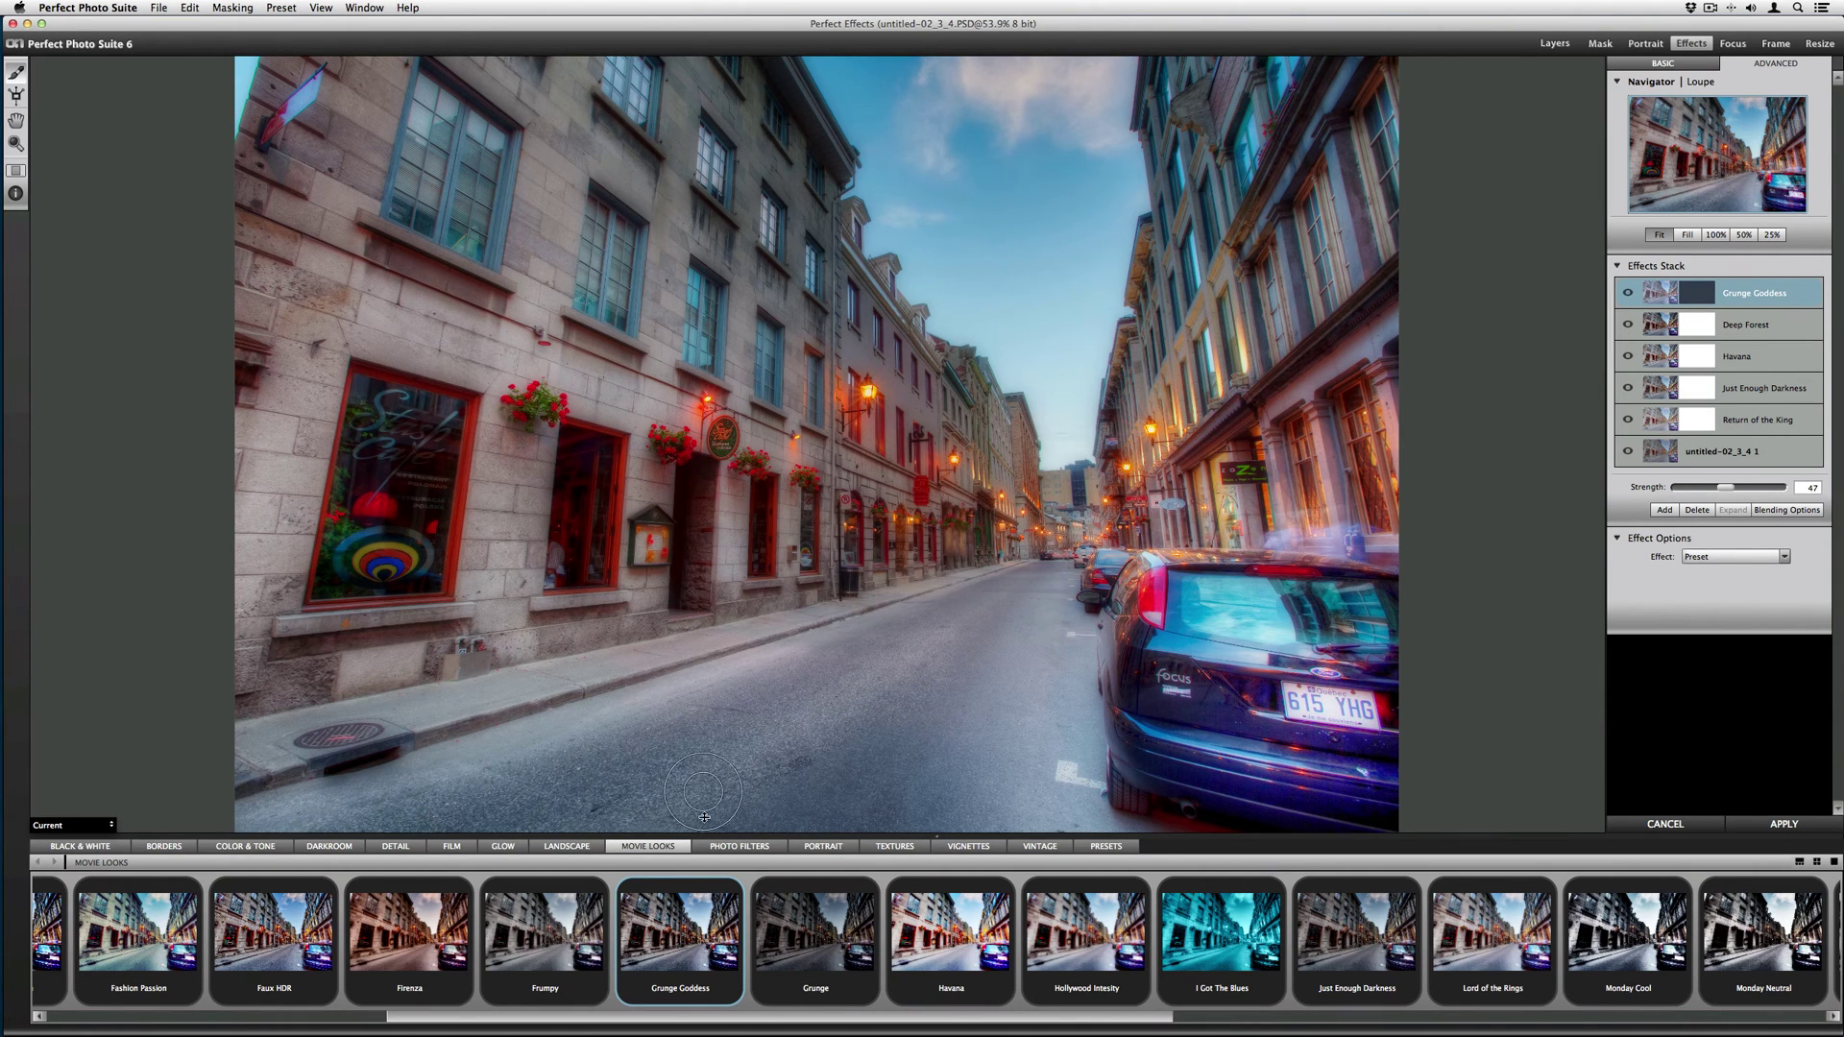
{"action": "mouse_move", "coordinate": [957, 764]}
{"action": "left_mouse_down"}
{"action": "mouse_move", "coordinate": [994, 753]}
{"action": "mouse_move", "coordinate": [1062, 808]}
{"action": "mouse_move", "coordinate": [964, 701]}
{"action": "mouse_move", "coordinate": [1056, 753]}
{"action": "mouse_move", "coordinate": [1041, 733]}
{"action": "left_mouse_up"}
{"action": "key", "text": "o"}
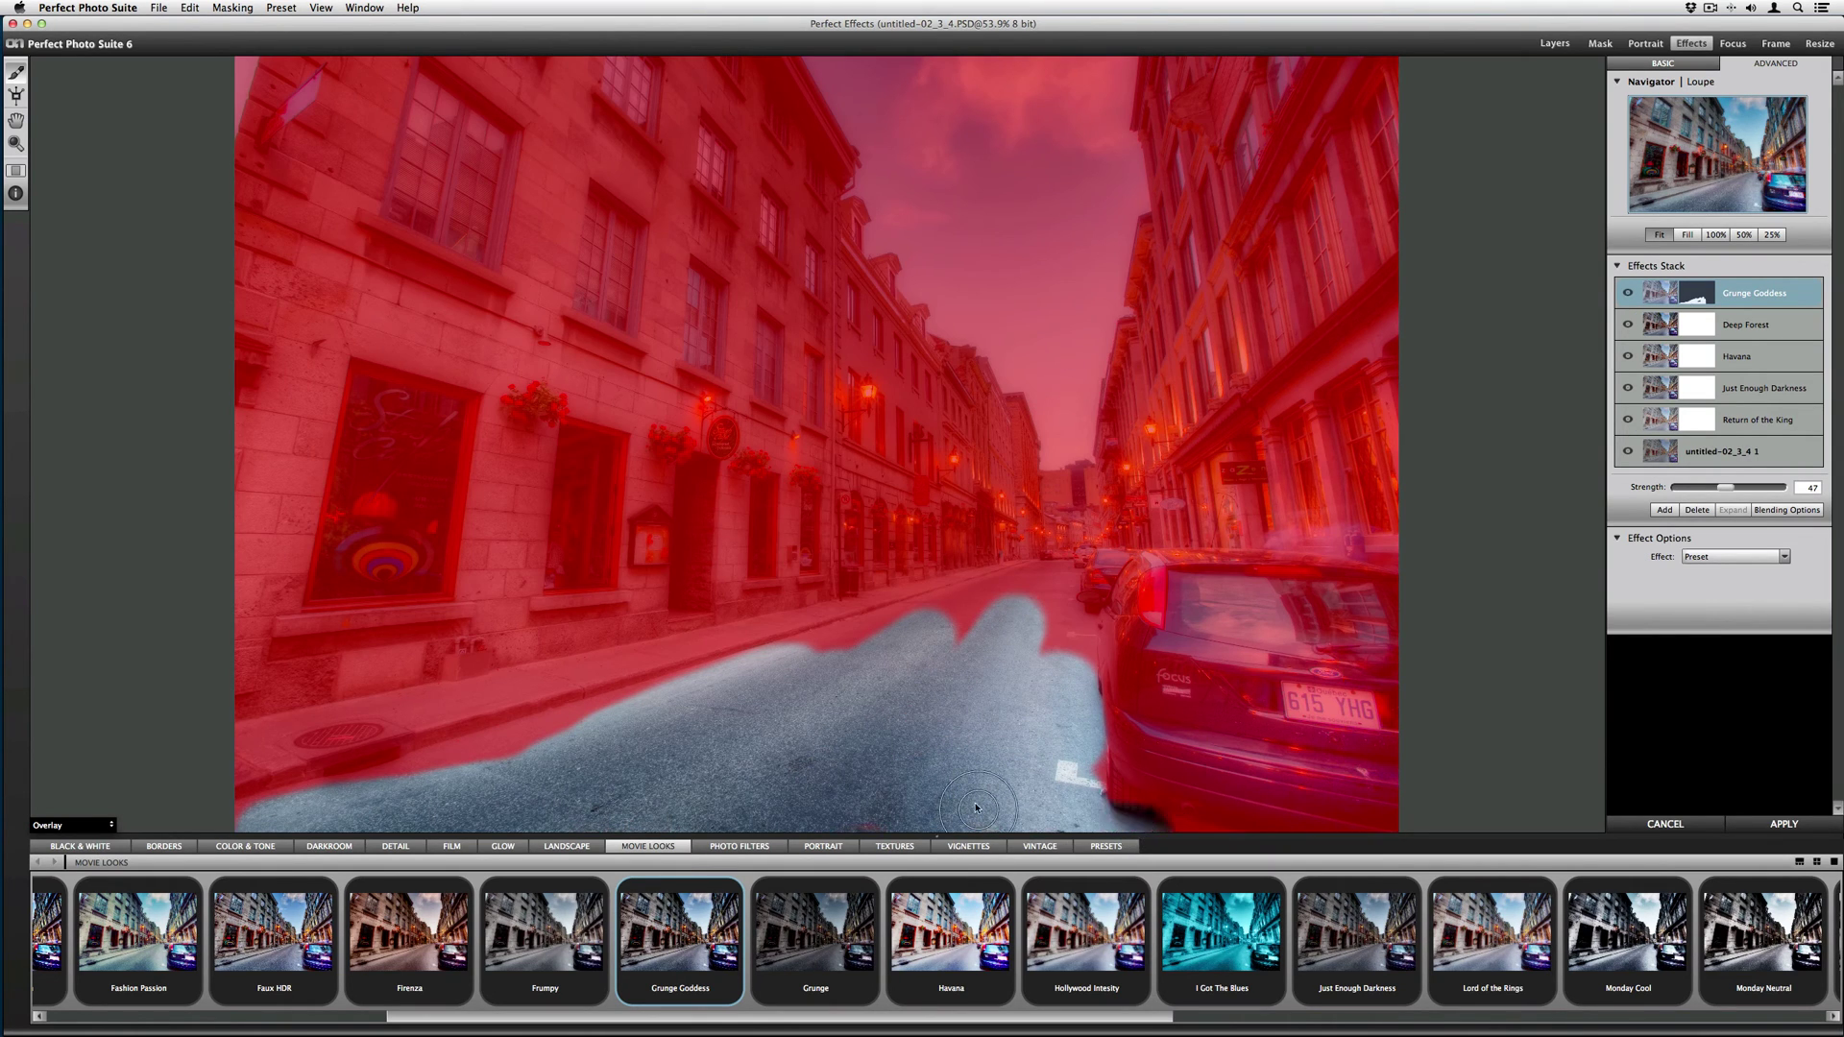
{"action": "mouse_move", "coordinate": [1044, 681]}
{"action": "left_mouse_down"}
{"action": "mouse_move", "coordinate": [1027, 610]}
{"action": "mouse_move", "coordinate": [864, 624]}
{"action": "mouse_move", "coordinate": [764, 691]}
{"action": "mouse_move", "coordinate": [817, 672]}
{"action": "mouse_move", "coordinate": [404, 764]}
{"action": "mouse_move", "coordinate": [238, 843]}
{"action": "left_mouse_up"}
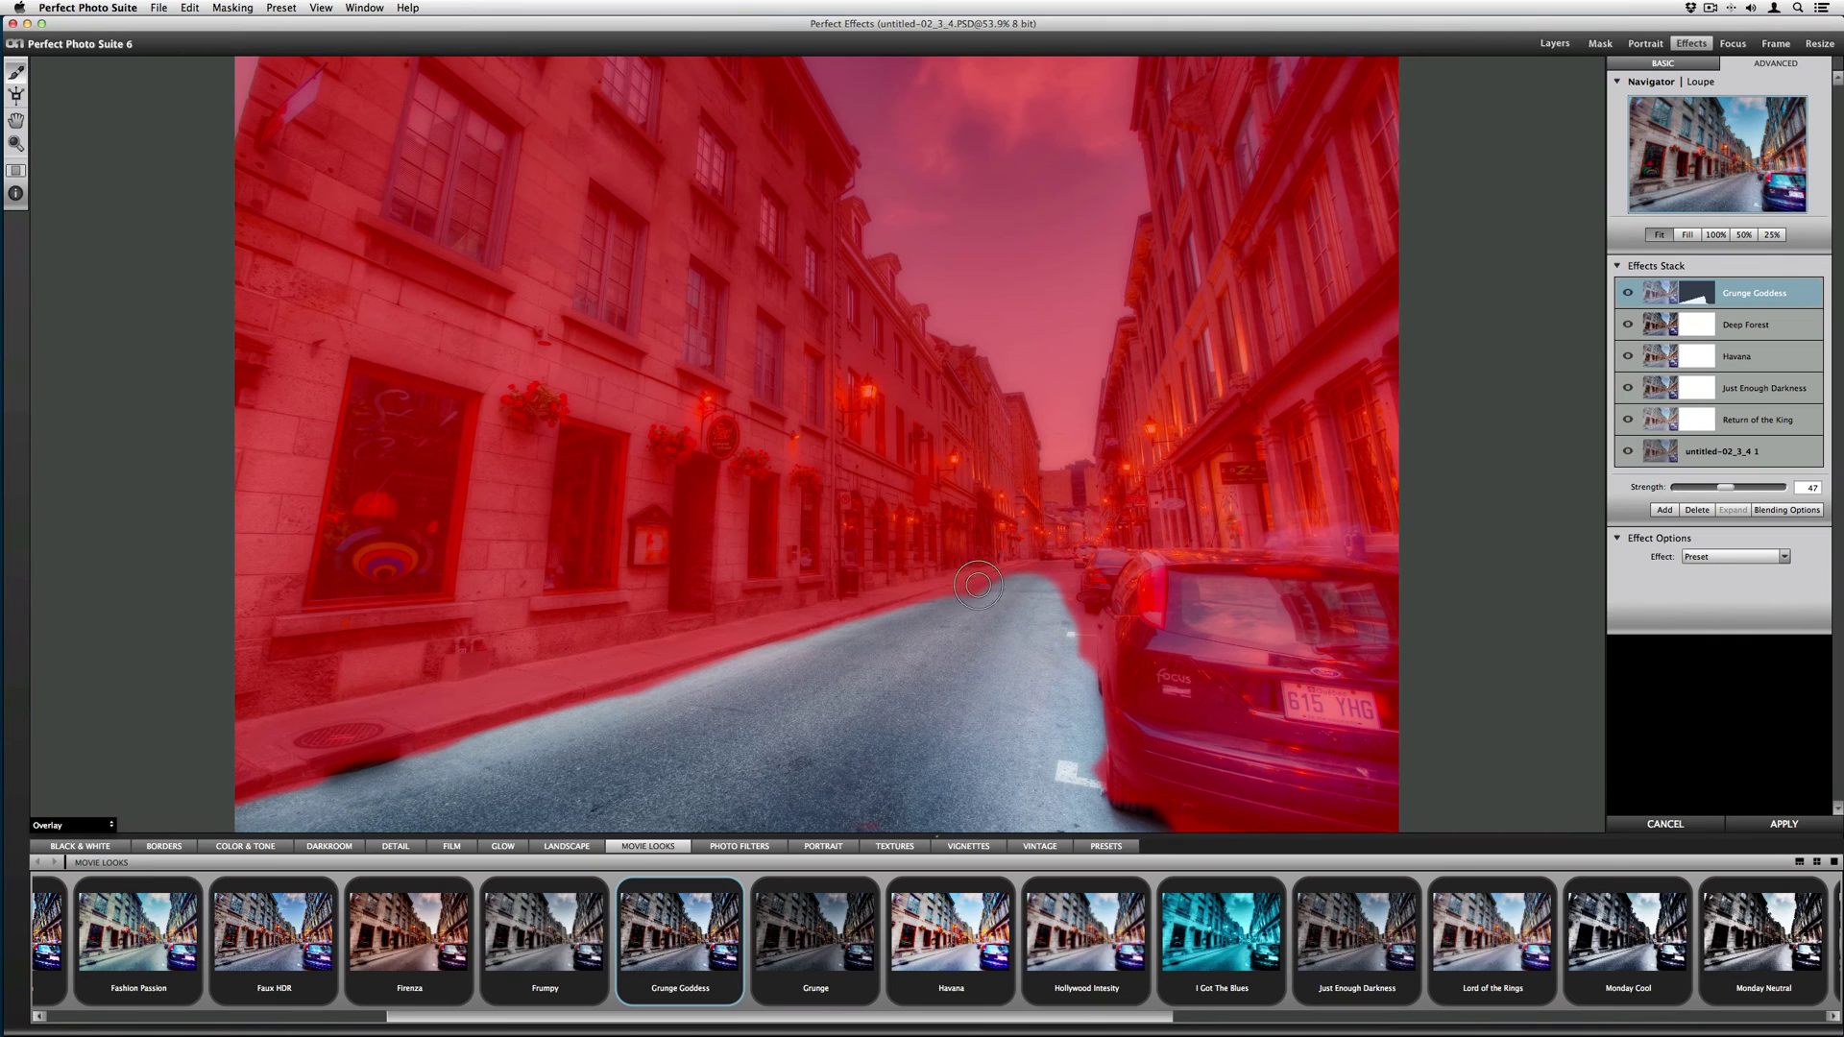
{"action": "mouse_move", "coordinate": [1036, 567]}
{"action": "left_mouse_down"}
{"action": "mouse_move", "coordinate": [1078, 645]}
{"action": "mouse_move", "coordinate": [1060, 576]}
{"action": "mouse_move", "coordinate": [945, 628]}
{"action": "left_mouse_up"}
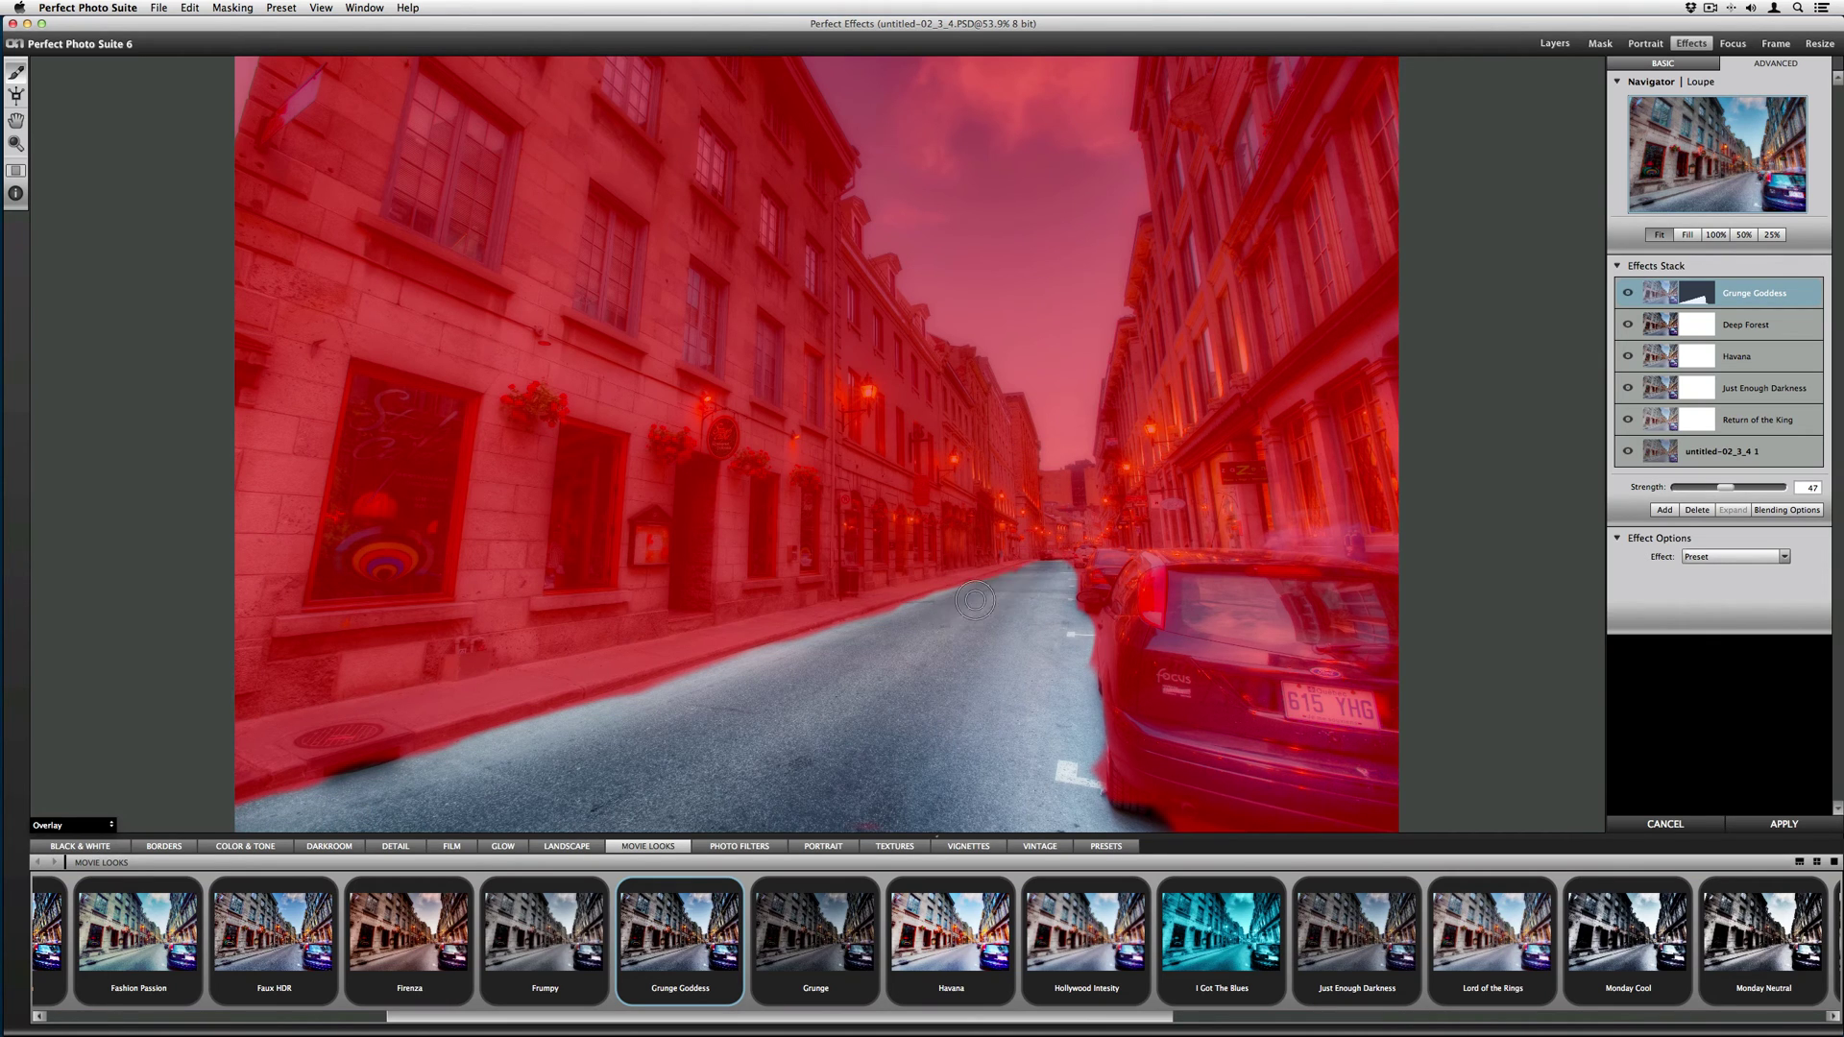
{"action": "key", "text": "o"}
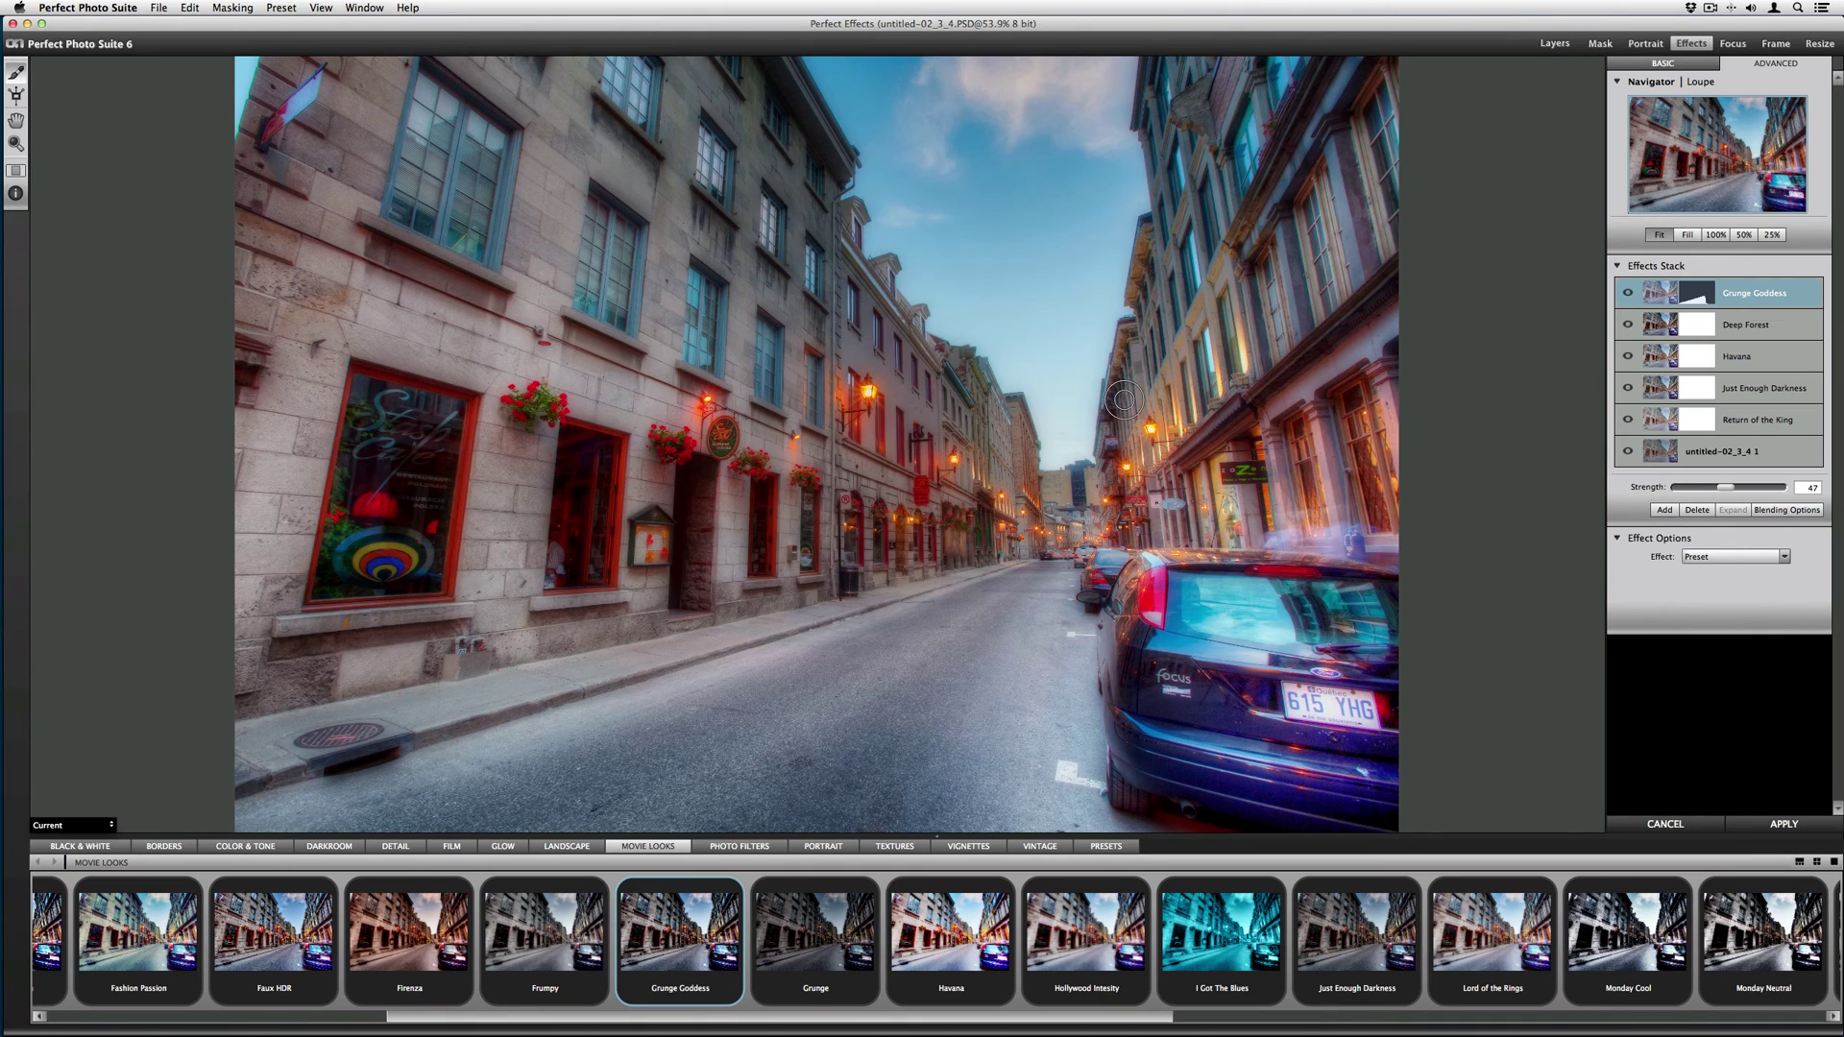
Raise the Grunge Goddess layer's strength to 94 and apply the effects stack to the image.
{"action": "left_click_drag", "start_coordinate": [1736, 486], "coordinate": [1776, 488]}
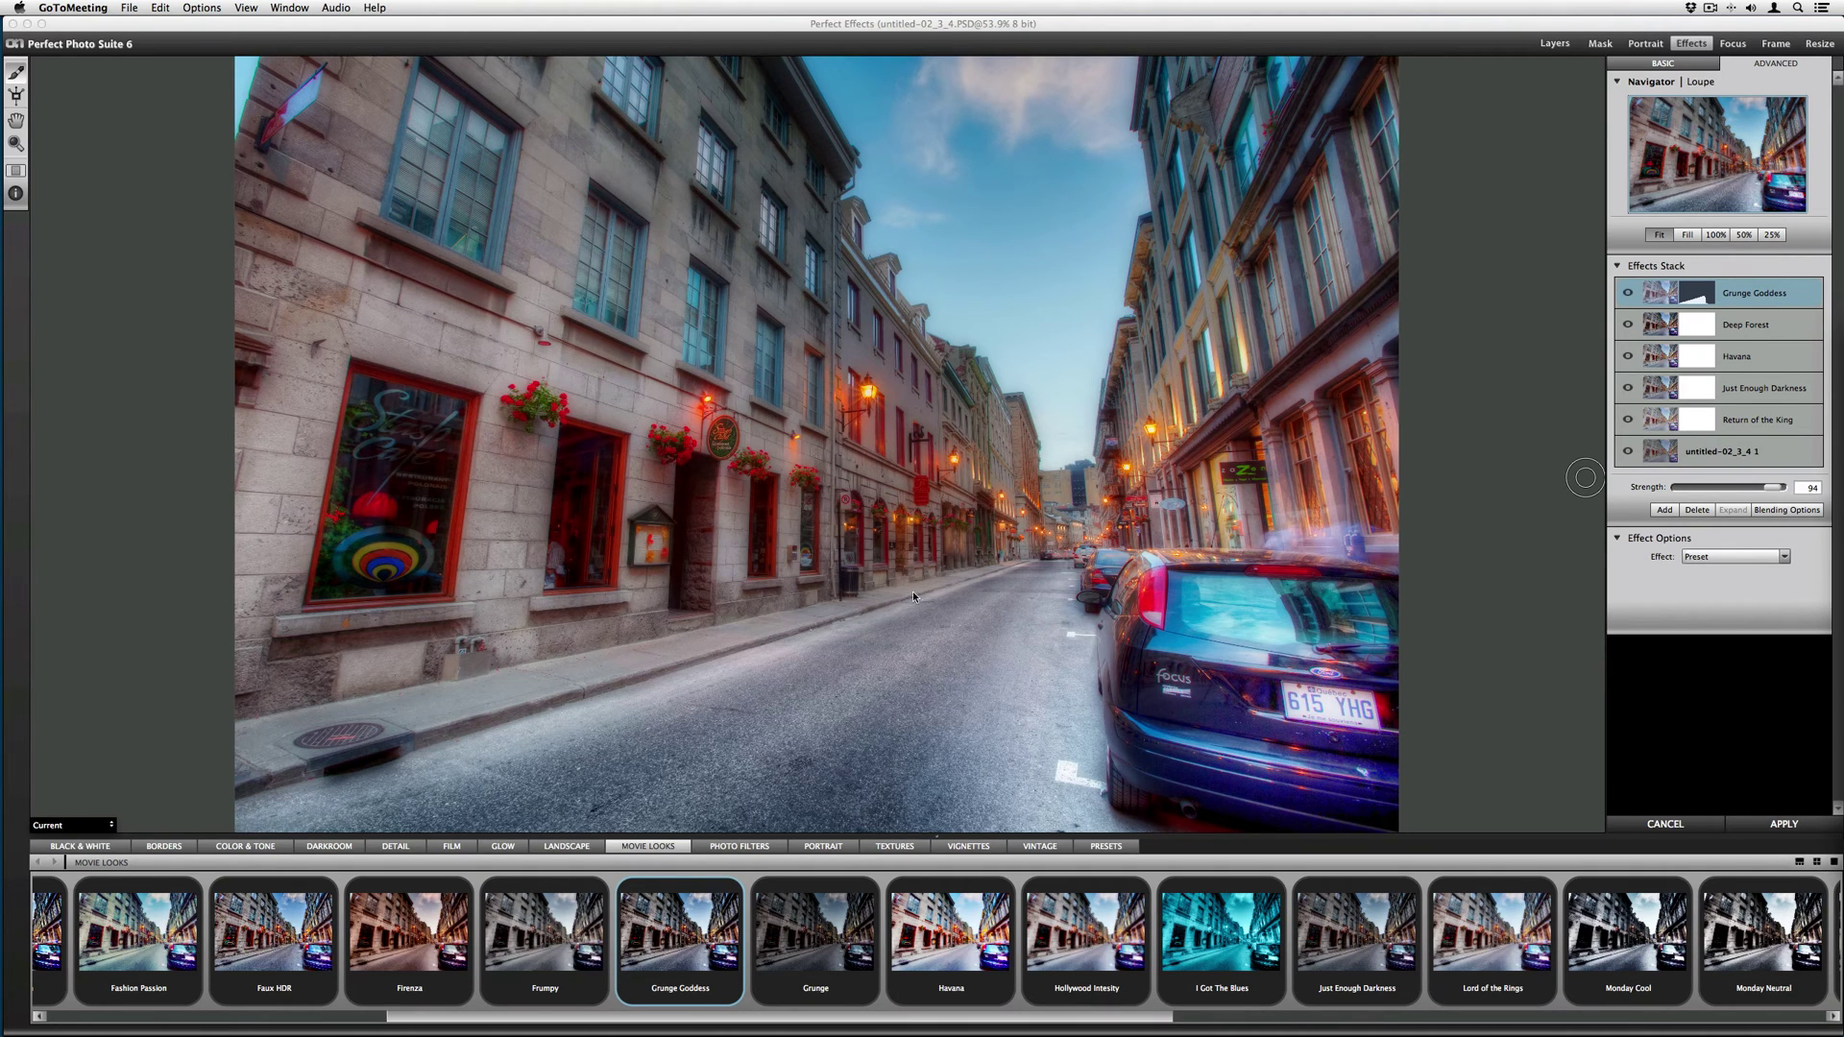
{"action": "left_click", "coordinate": [1750, 818]}
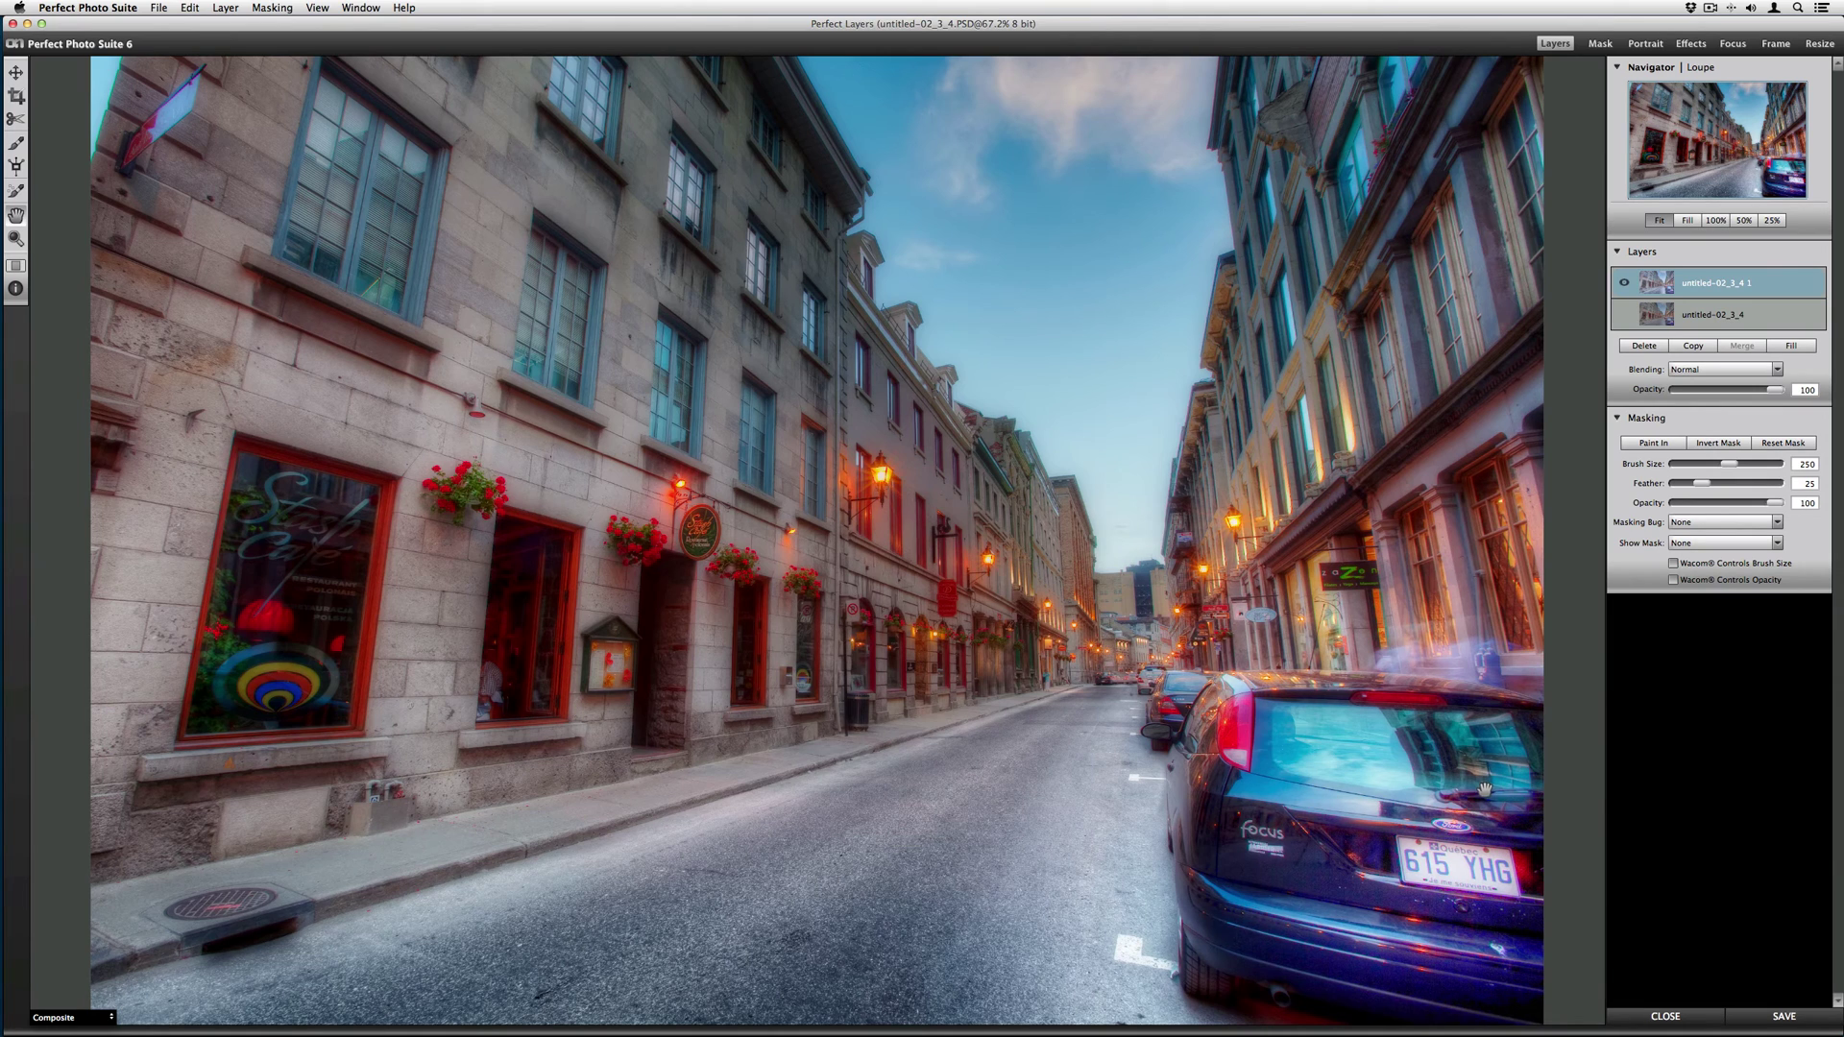
Open the image in the Focus module and reset all of its settings.
{"action": "left_click", "coordinate": [1733, 44]}
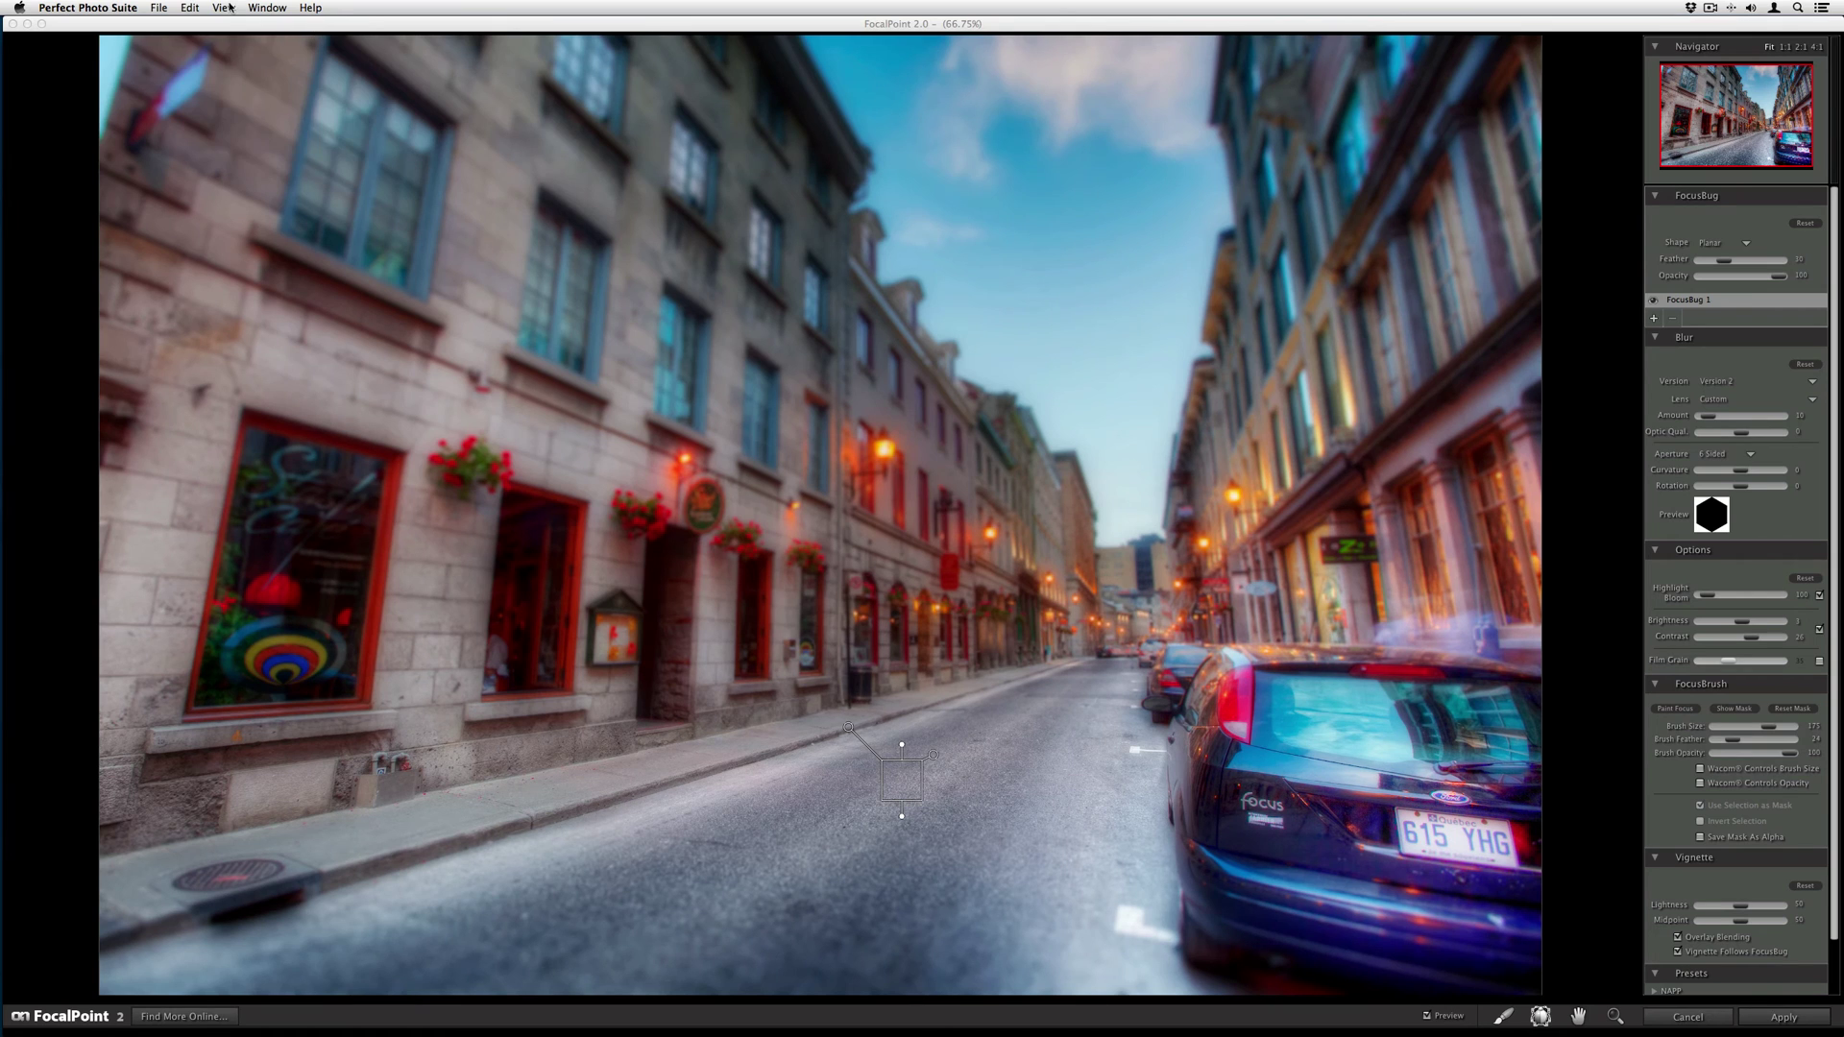
{"action": "left_click", "coordinate": [189, 8]}
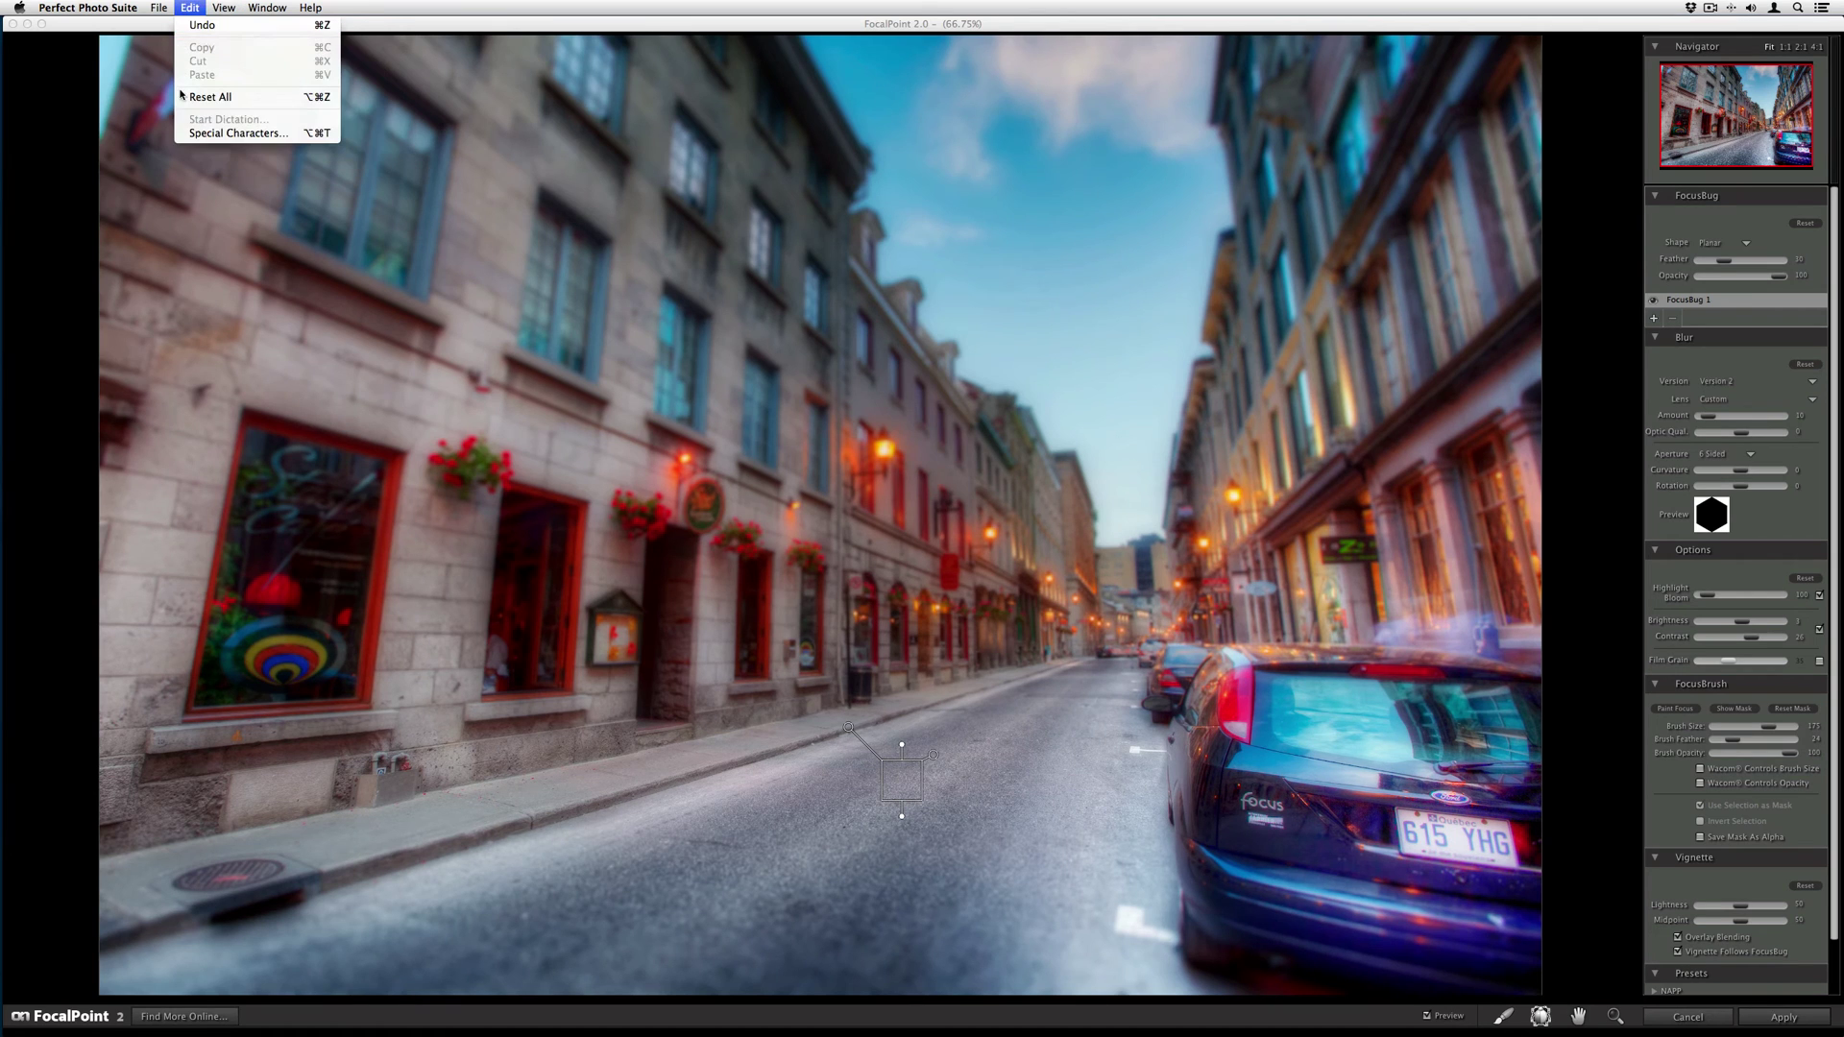
{"action": "left_click", "coordinate": [210, 97]}
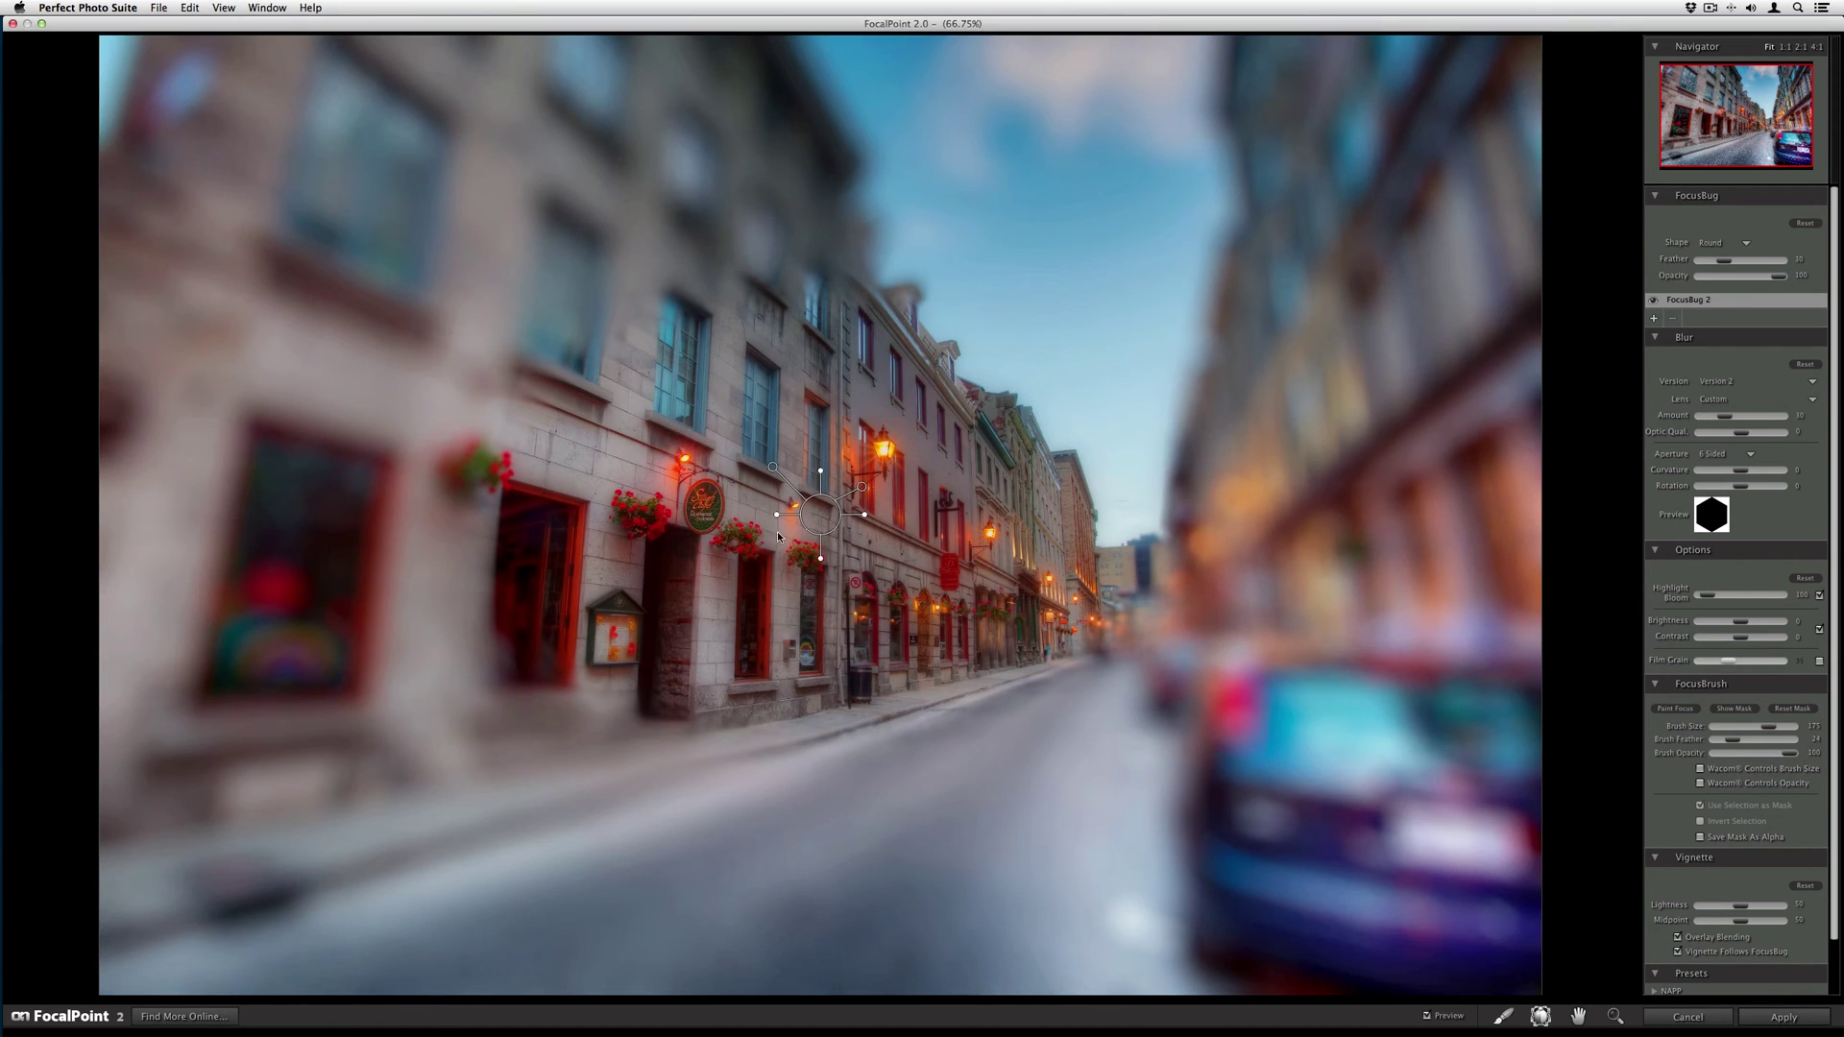
Change the FocusBug's shape to Planar, place it on the road in the foreground and widen its area of focus.
{"action": "left_click_drag", "start_coordinate": [852, 499], "coordinate": [906, 494]}
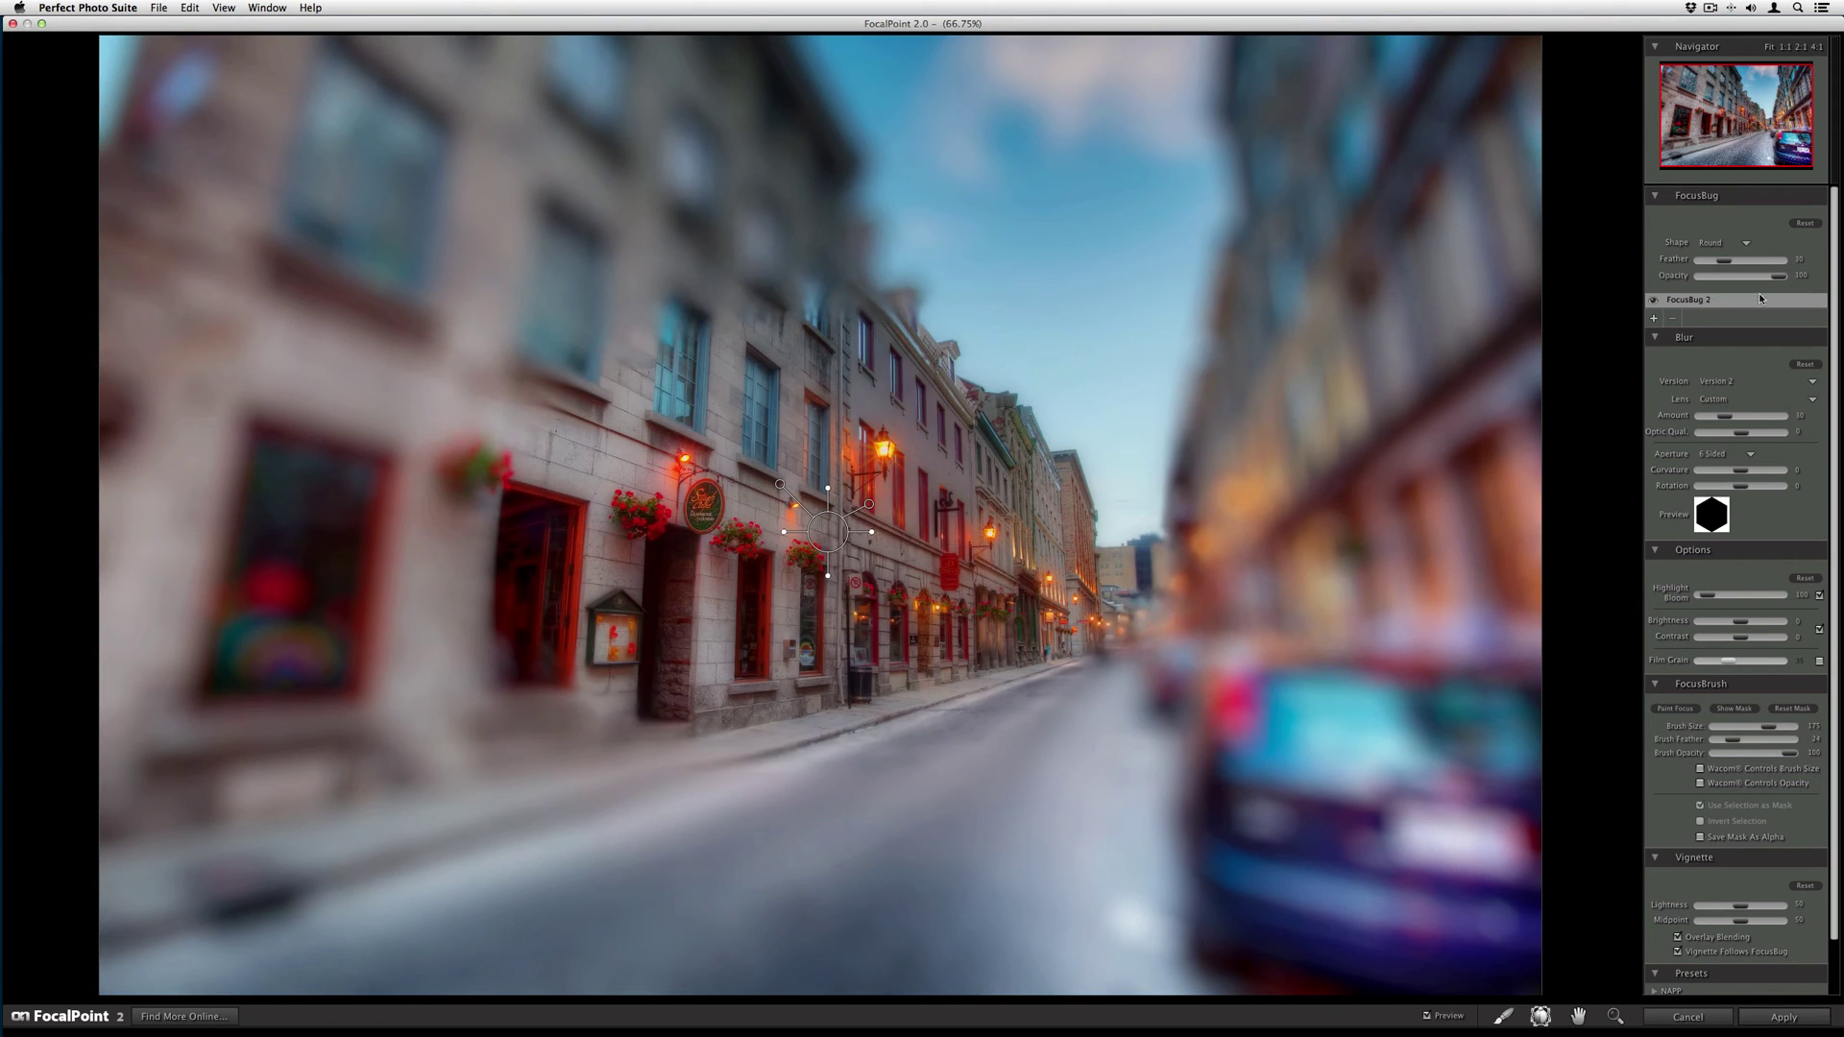
{"action": "left_click", "coordinate": [1715, 243]}
{"action": "left_click", "coordinate": [1699, 256]}
{"action": "left_click_drag", "start_coordinate": [873, 539], "coordinate": [874, 925]}
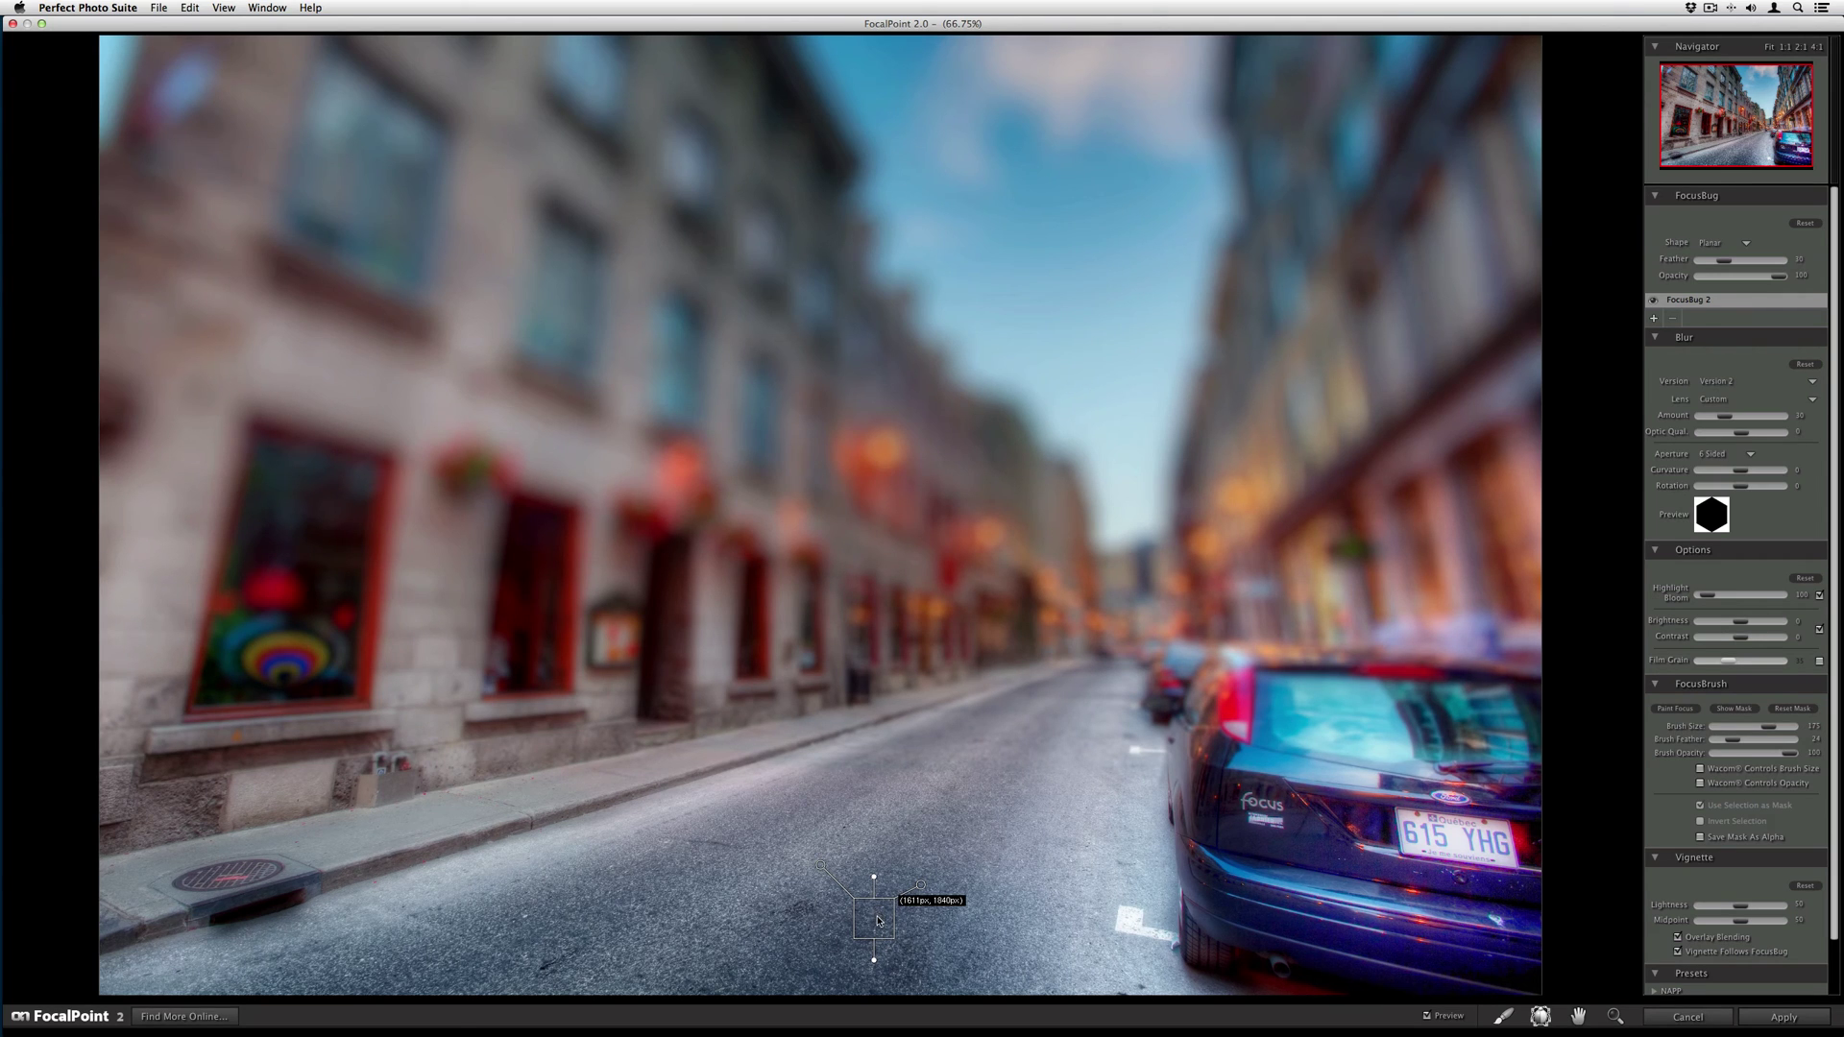
{"action": "key", "text": "super"}
{"action": "left_click_drag", "start_coordinate": [875, 920], "coordinate": [875, 866]}
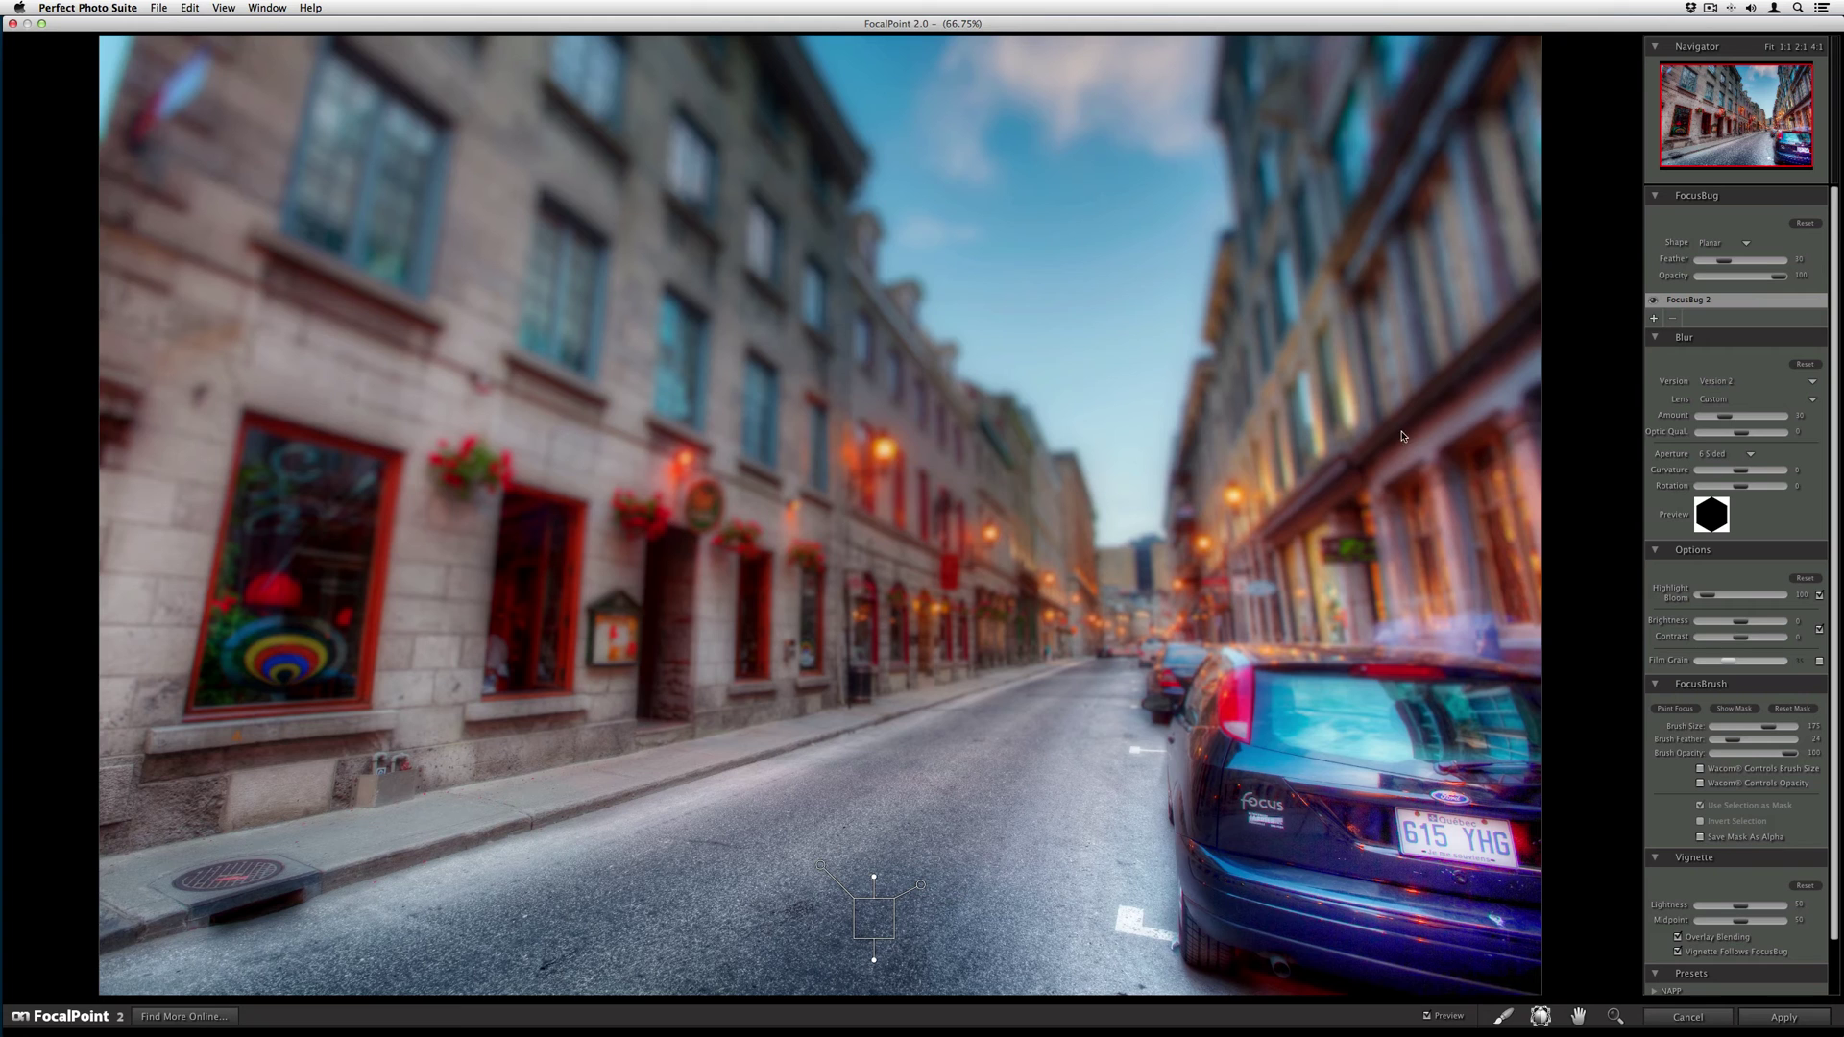
Add a second FocusBug with a Planar shape and place it sideways over the large shop window to sharpen the stone building.
{"action": "left_click", "coordinate": [1653, 318]}
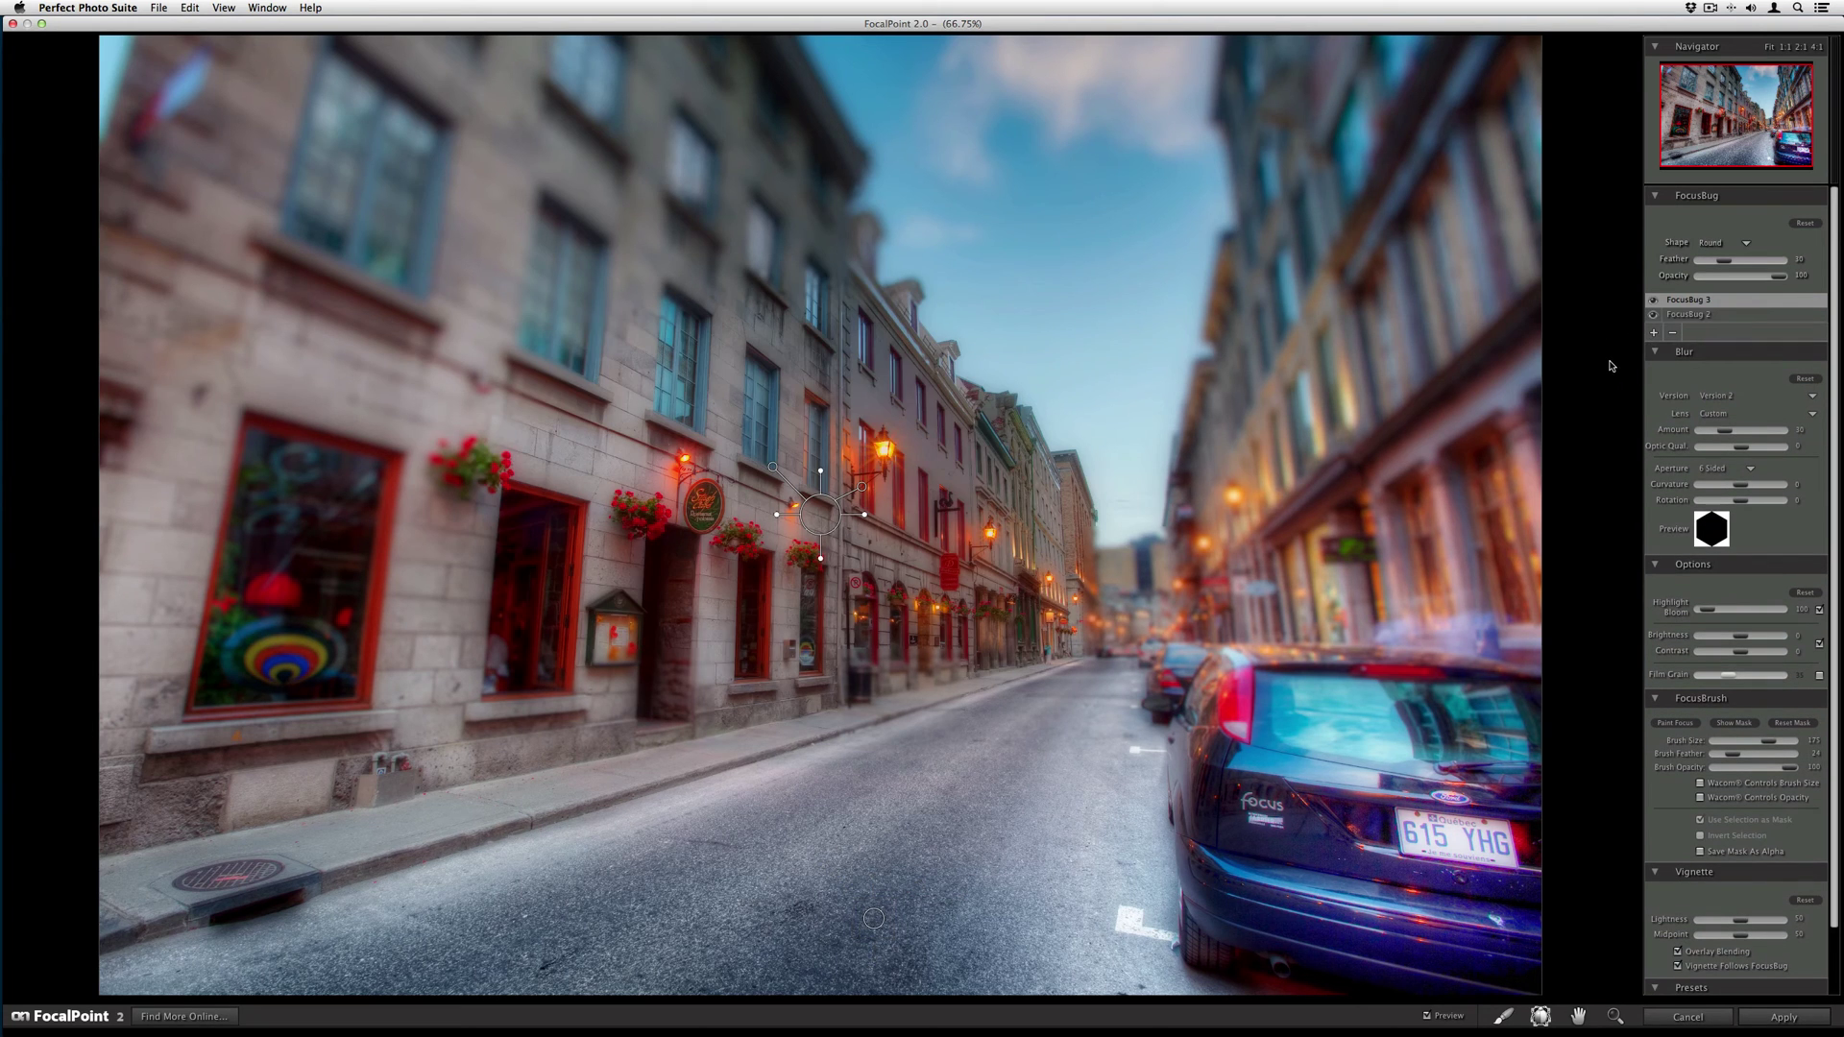
{"action": "left_click", "coordinate": [1705, 243]}
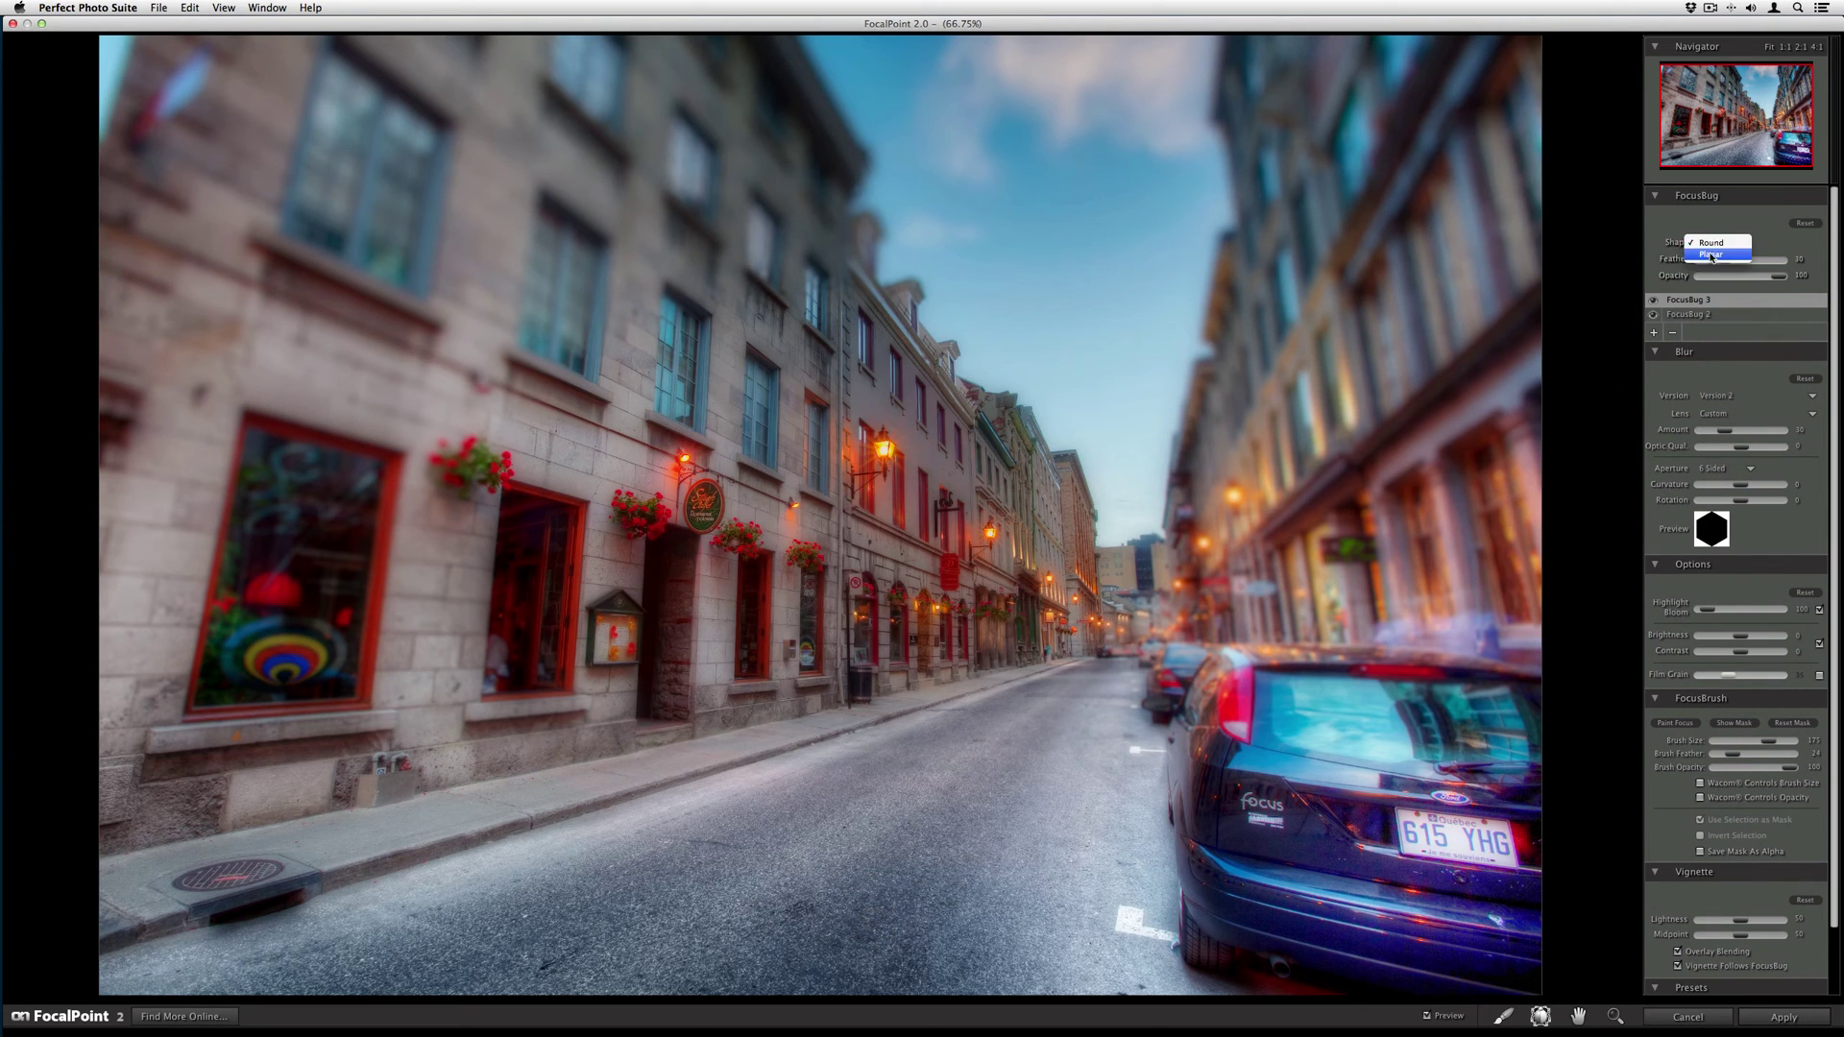
{"action": "left_click", "coordinate": [1711, 256]}
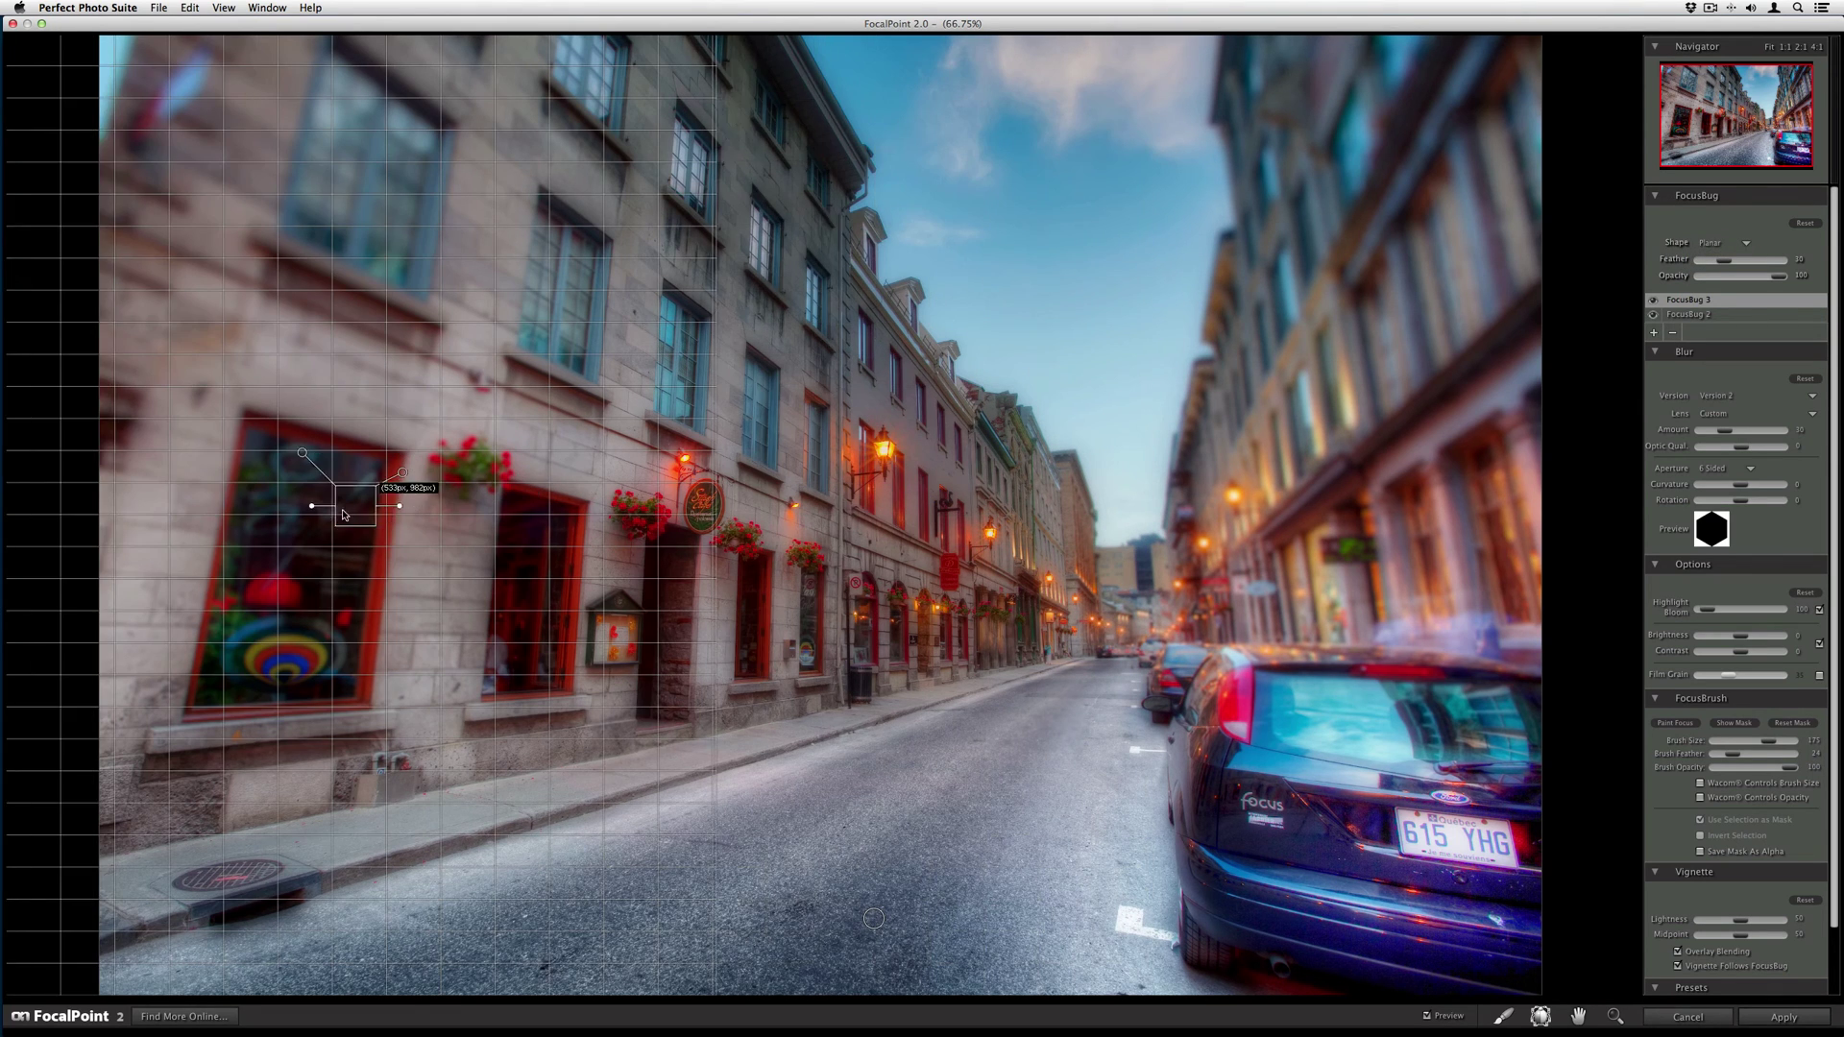
{"action": "left_click_drag", "start_coordinate": [344, 515], "coordinate": [385, 510]}
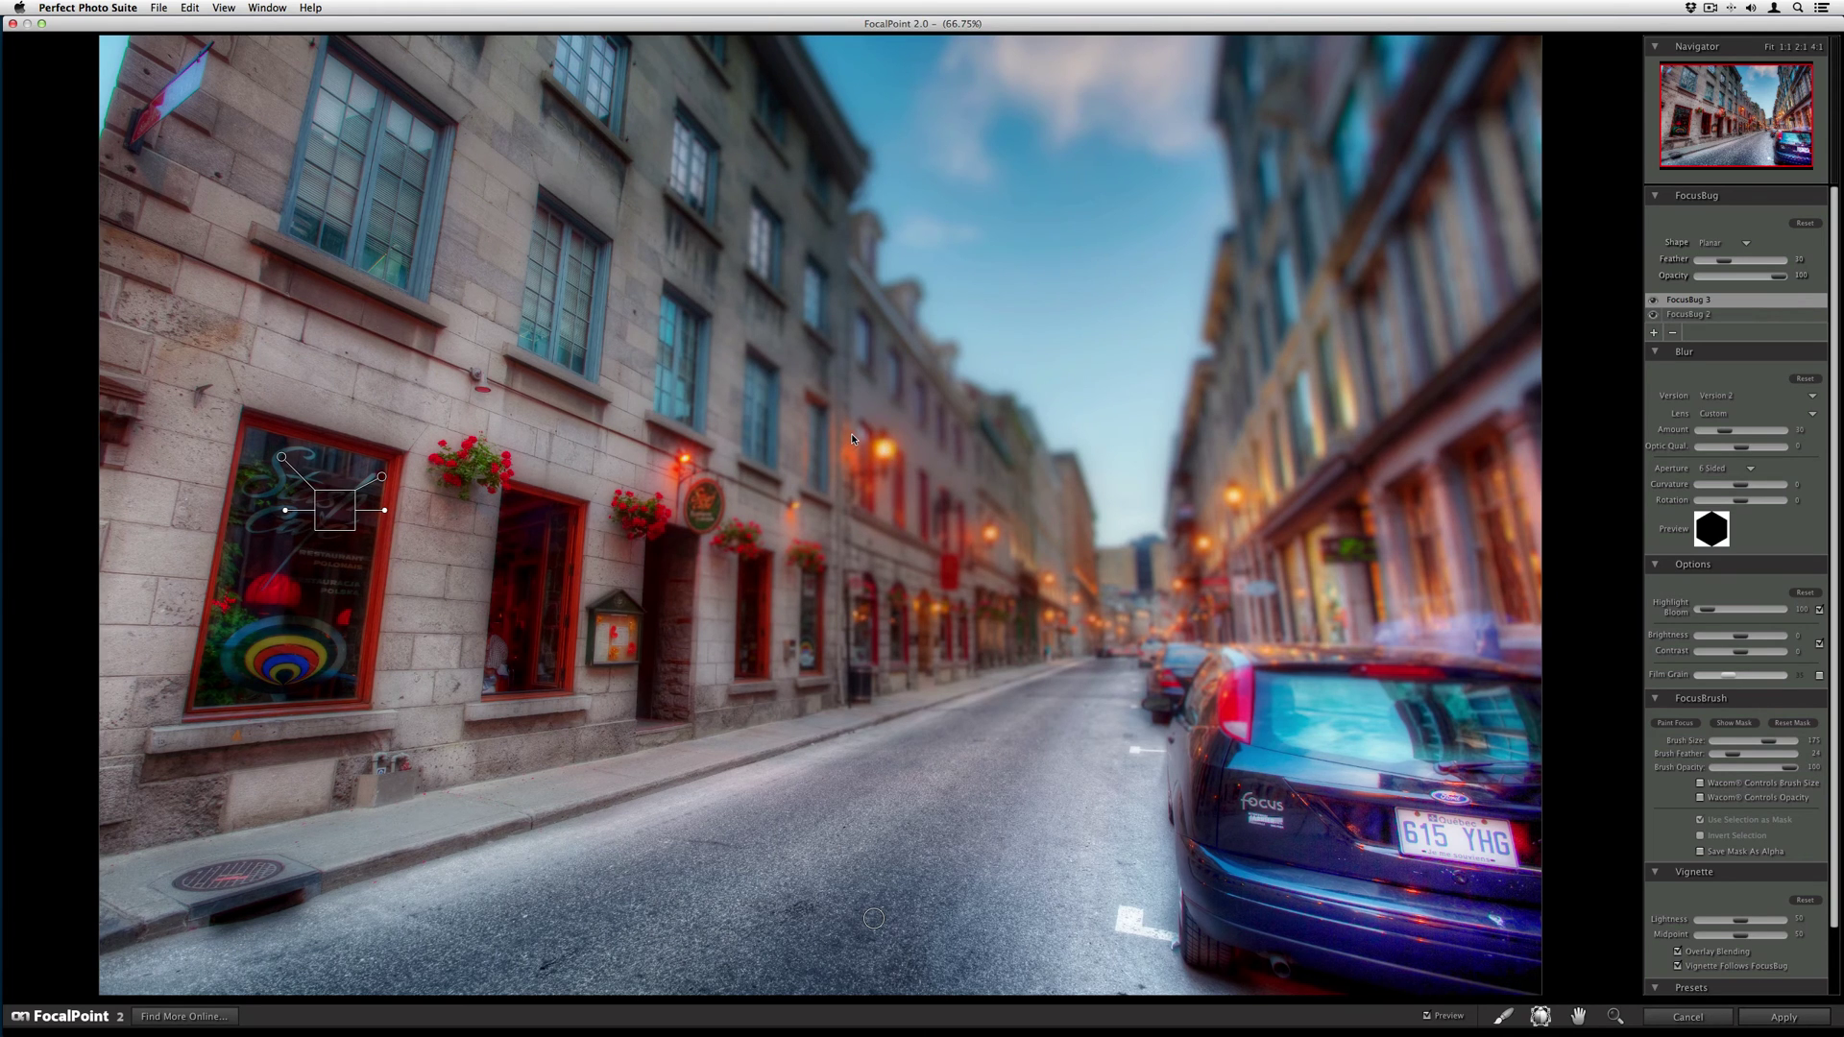
Increase the shop-window FocusBug's feather, reduce the blur amount and slightly darken the blurred areas' brightness.
{"action": "left_click_drag", "start_coordinate": [385, 511], "coordinate": [389, 515]}
{"action": "left_click_drag", "start_coordinate": [1725, 260], "coordinate": [1742, 275]}
{"action": "left_click_drag", "start_coordinate": [1726, 430], "coordinate": [1719, 434]}
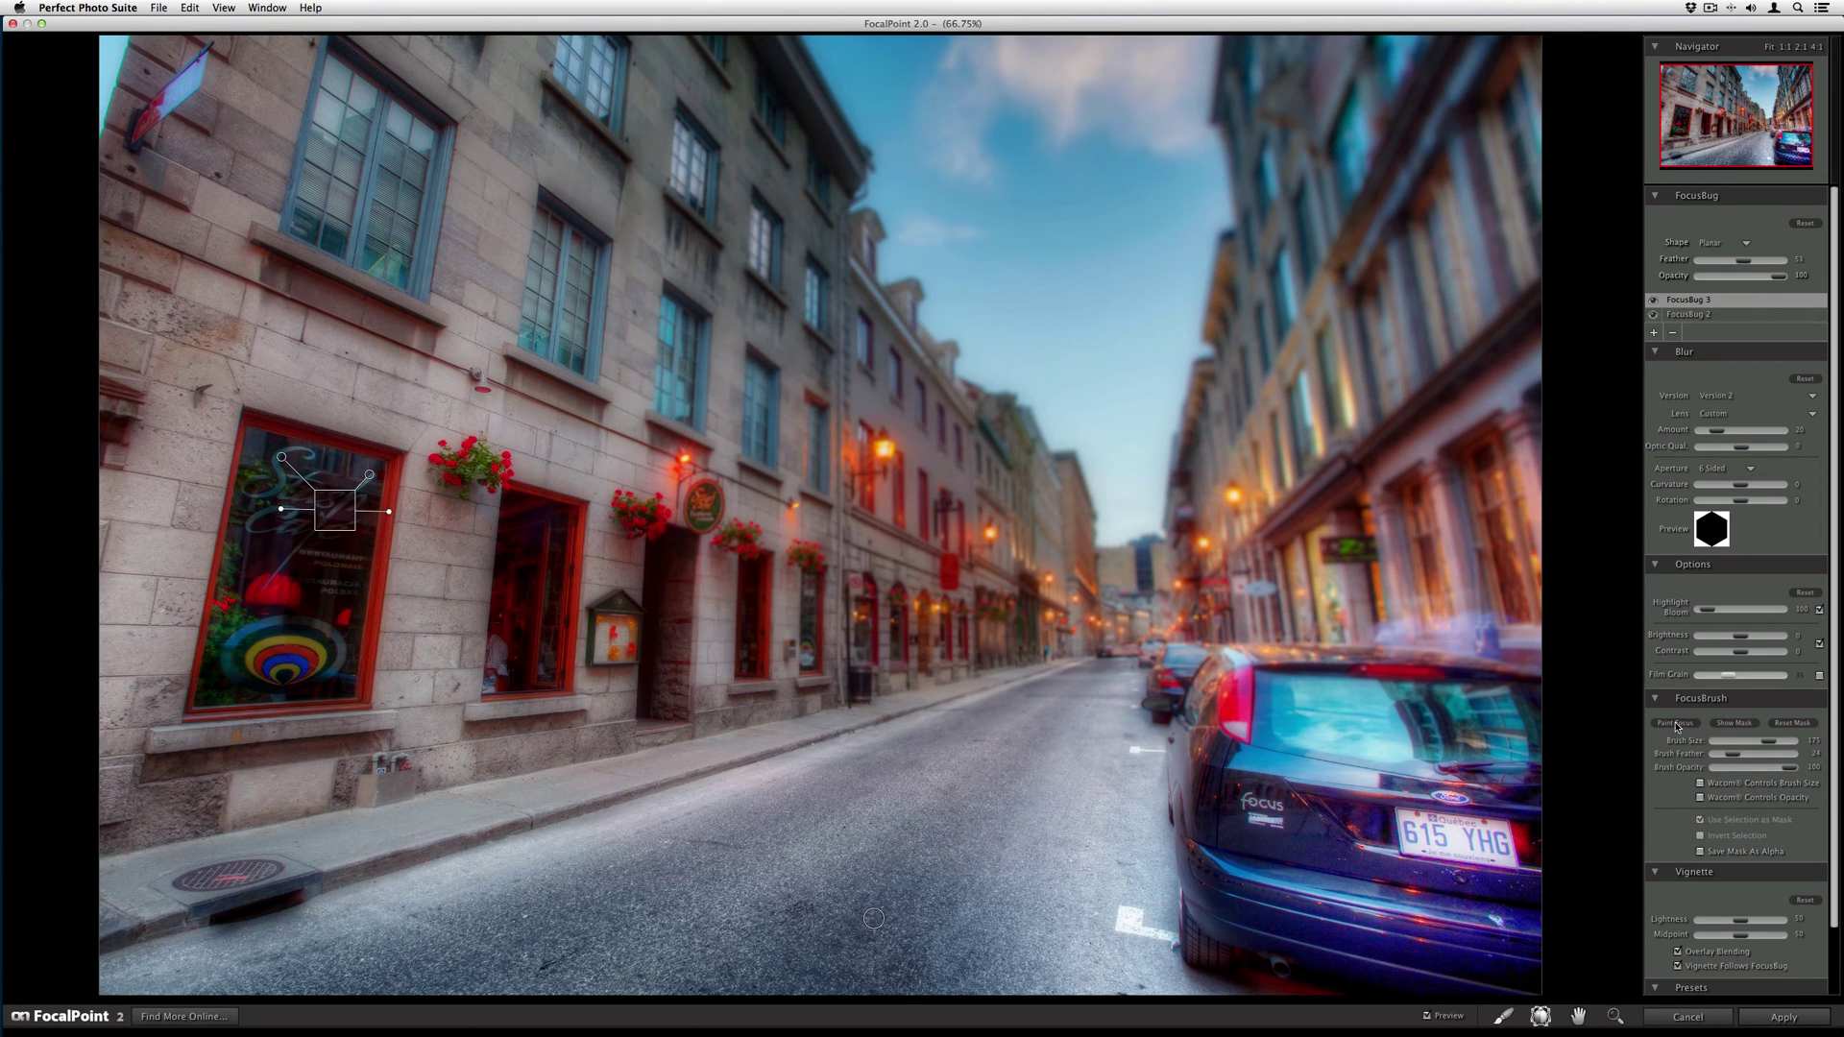
{"action": "left_click_drag", "start_coordinate": [1740, 635], "coordinate": [1740, 638]}
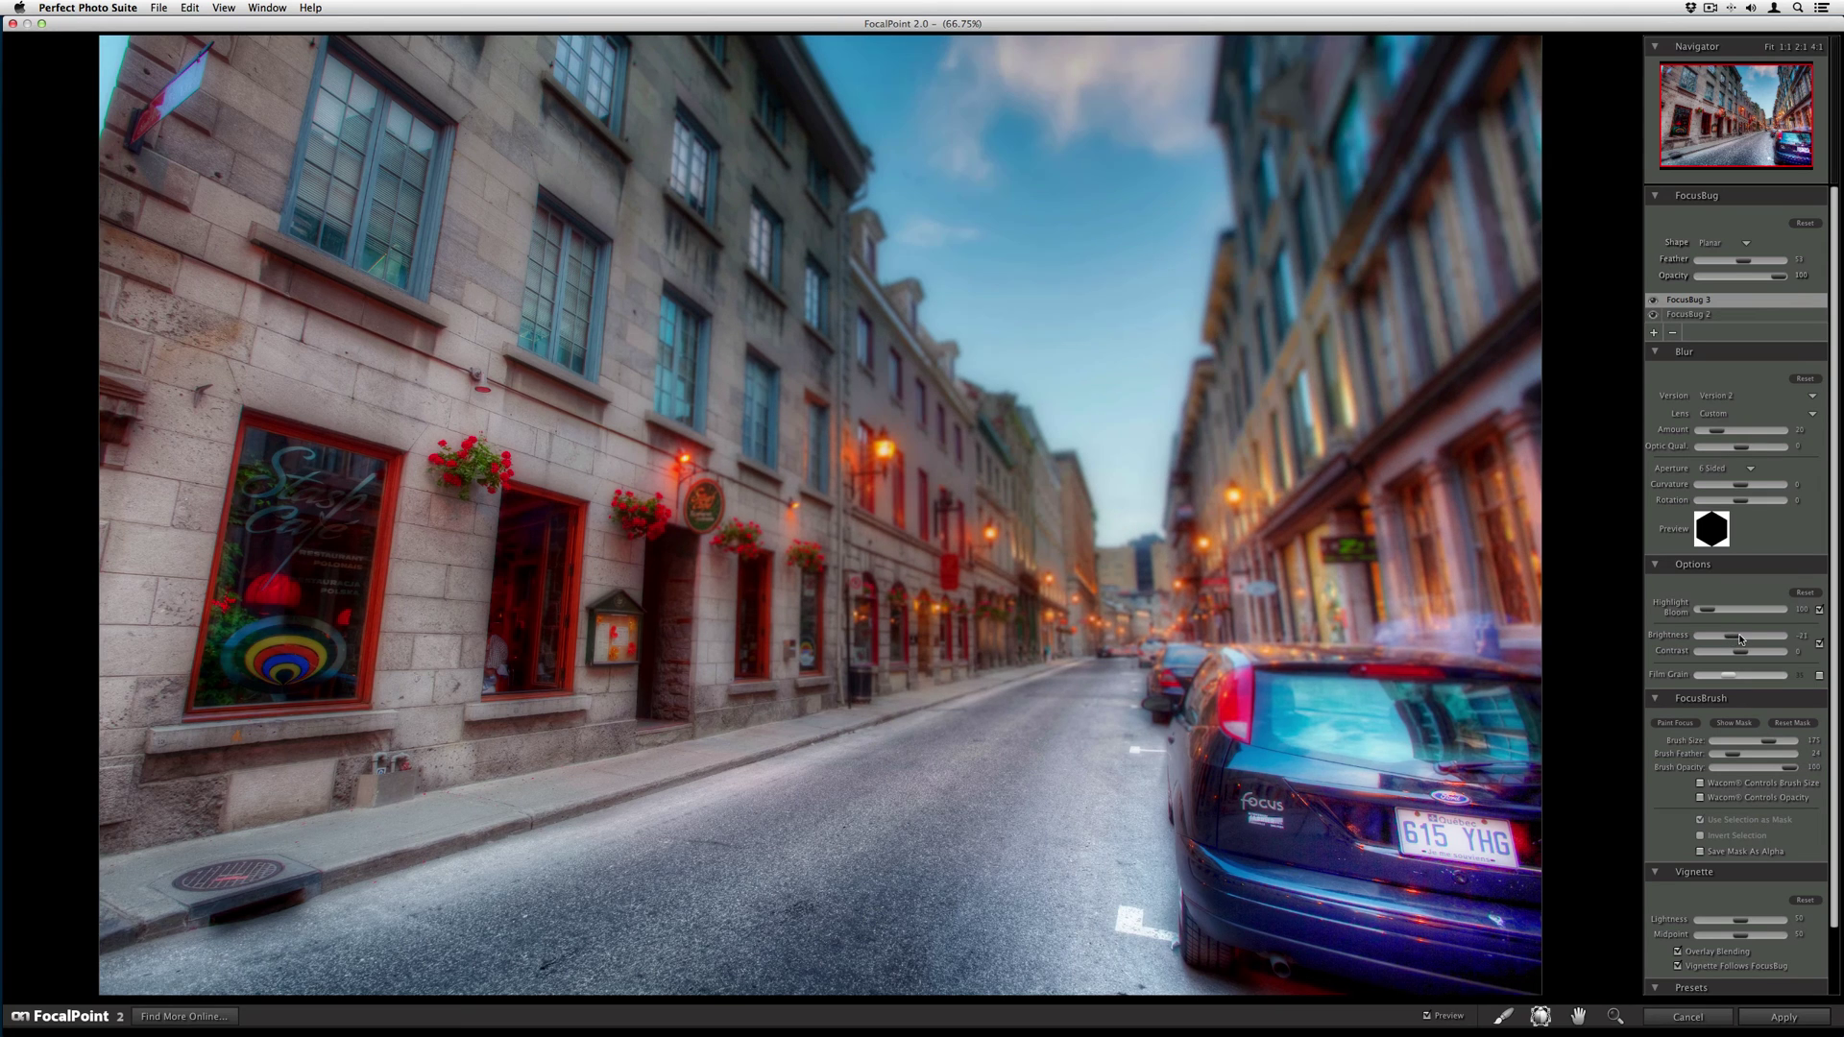
Add a third FocusBug with a Planar shape and place it on the buildings above the parked car.
{"action": "left_click", "coordinate": [1653, 334]}
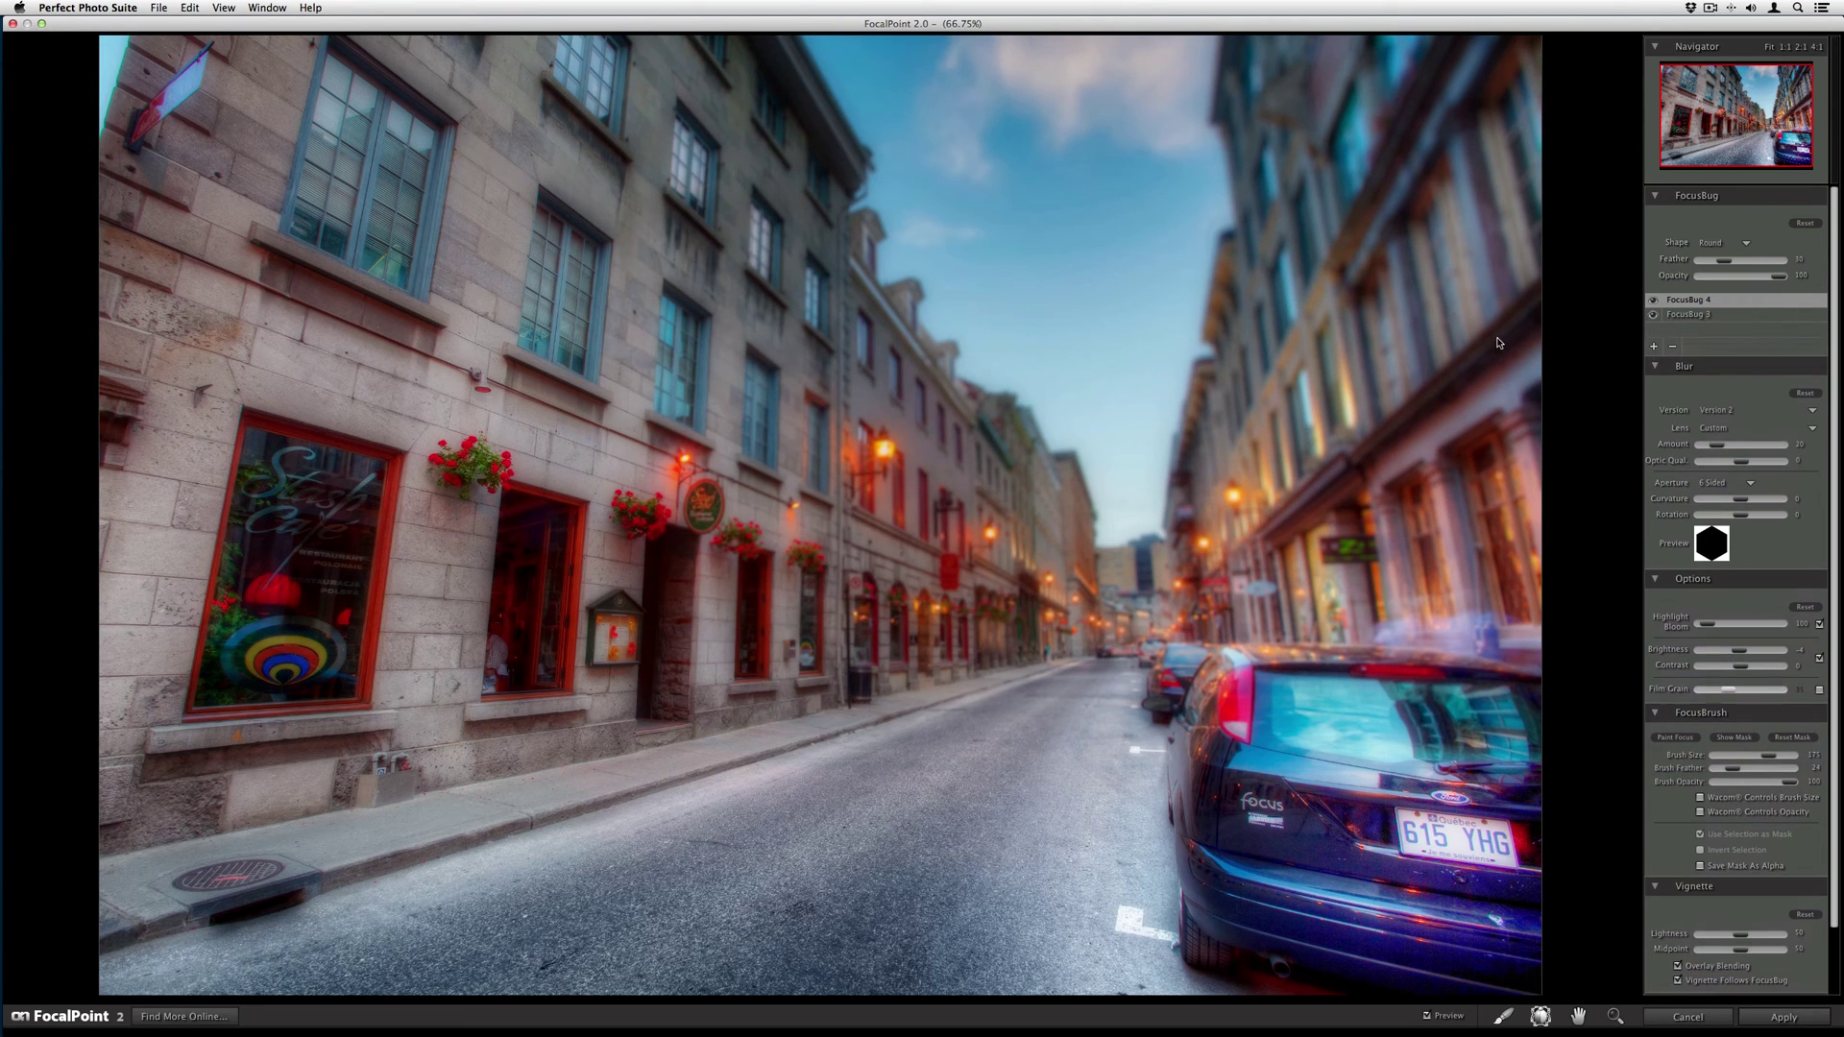
{"action": "left_click", "coordinate": [1712, 243]}
{"action": "left_click", "coordinate": [1712, 255]}
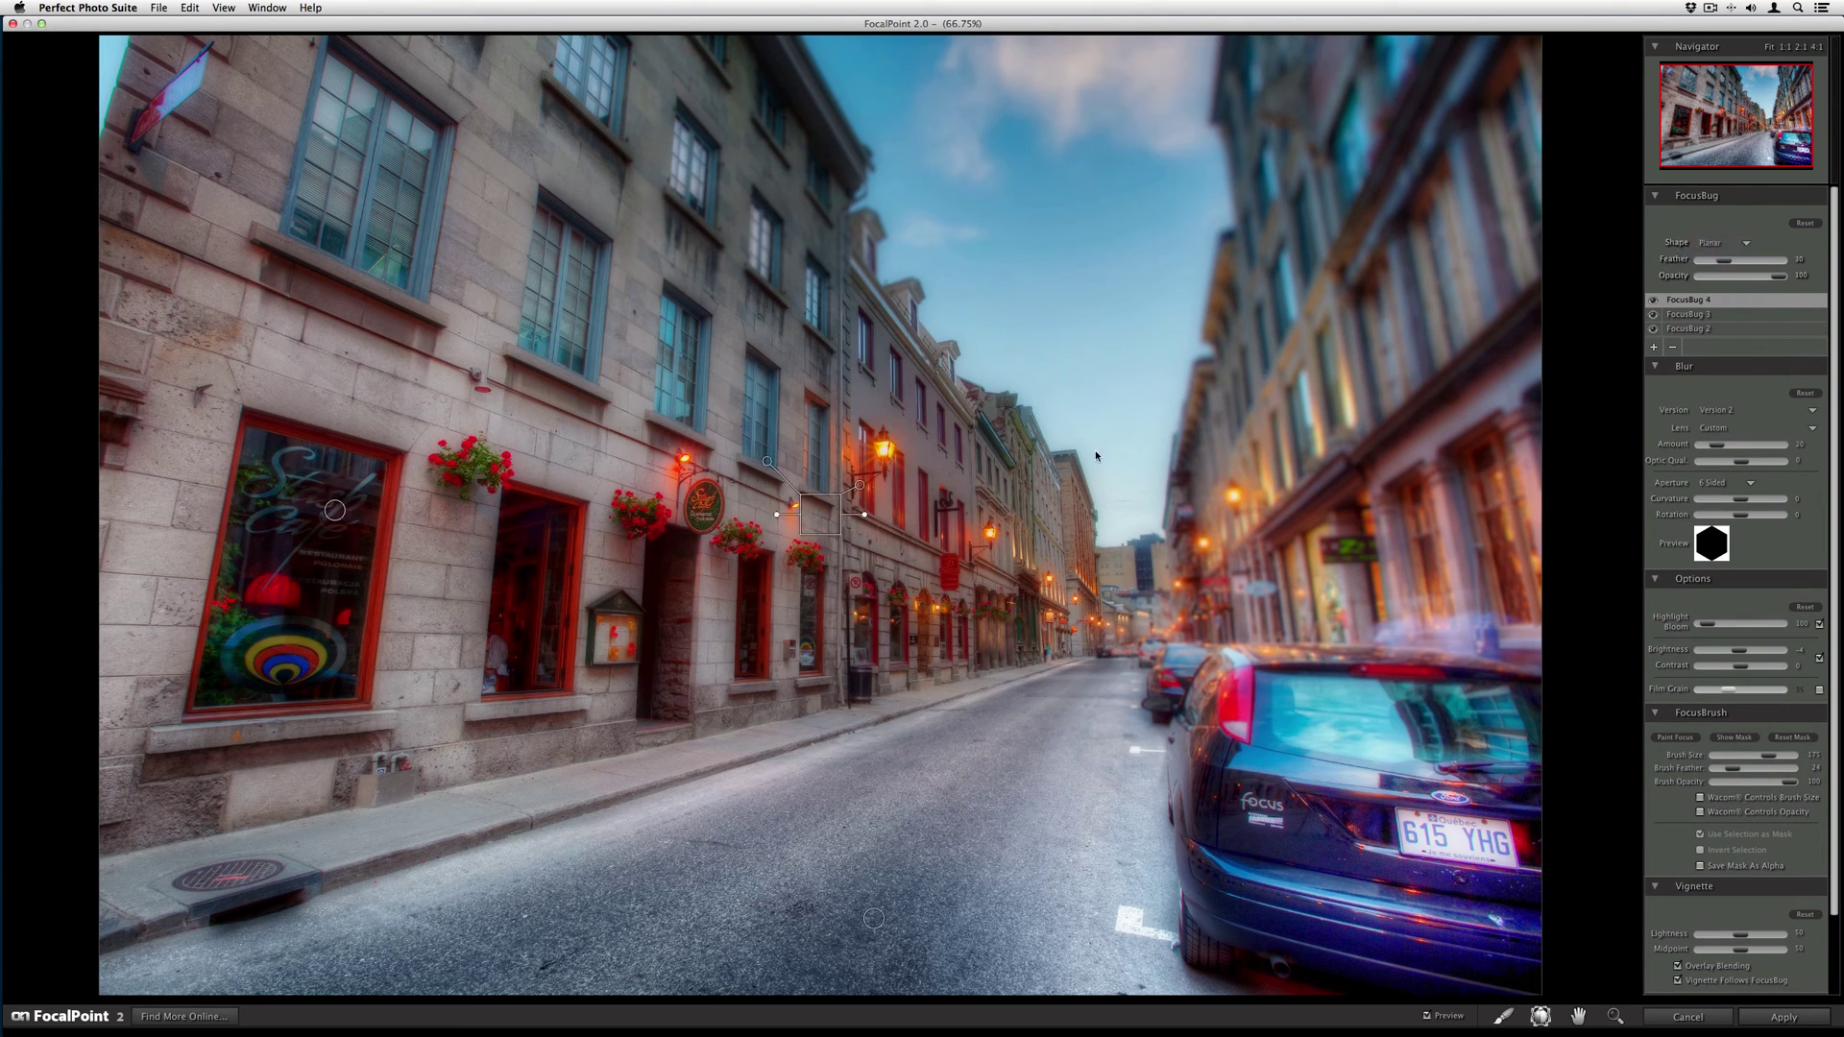
{"action": "left_click_drag", "start_coordinate": [836, 537], "coordinate": [1433, 541]}
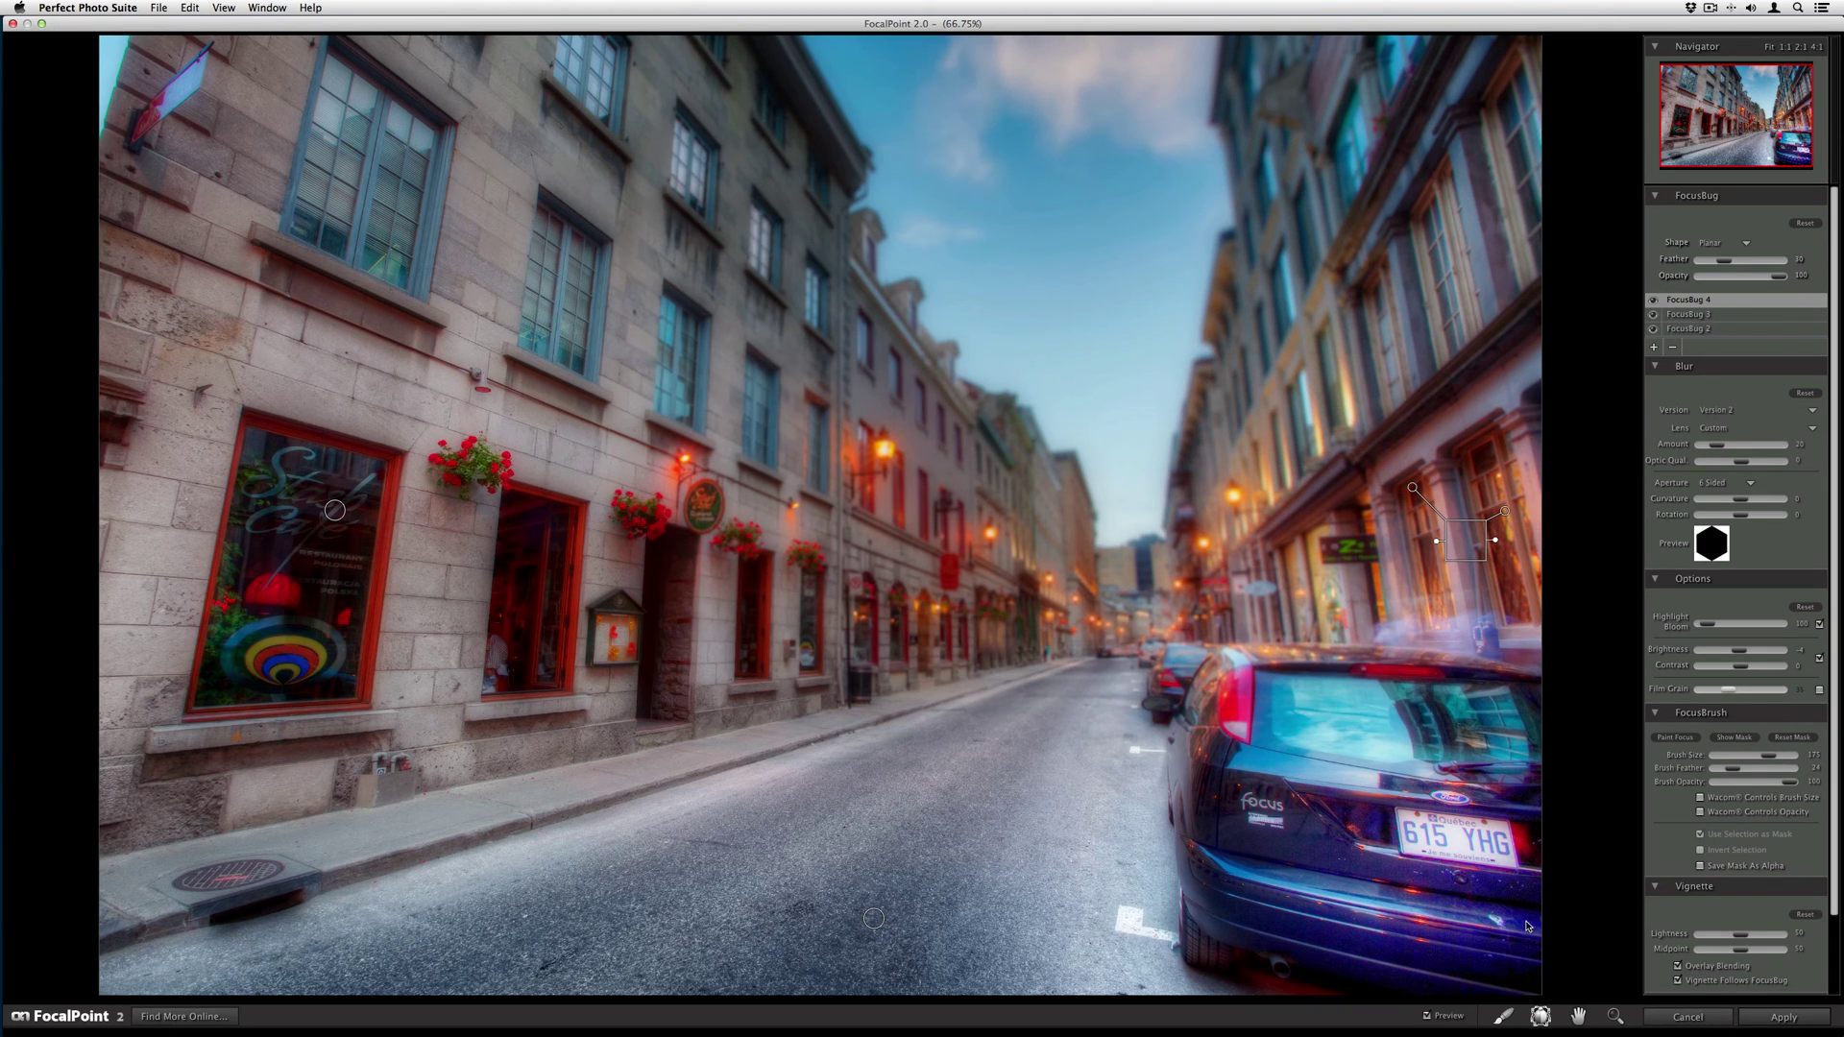
Paint focus back onto the round sign over the shop door with a much smaller FocusBrush.
{"action": "key", "text": "b"}
{"action": "key", "text": "bracketleft"}
{"action": "key", "text": "bracketleft"}
{"action": "key", "text": "bracketleft"}
{"action": "key", "text": "bracketleft"}
{"action": "key", "text": "bracketleft"}
{"action": "key", "text": "bracketleft"}
{"action": "key", "text": "bracketleft"}
{"action": "key", "text": "bracketleft"}
{"action": "key", "text": "bracketleft"}
{"action": "key", "text": "bracketleft"}
{"action": "key", "text": "bracketleft"}
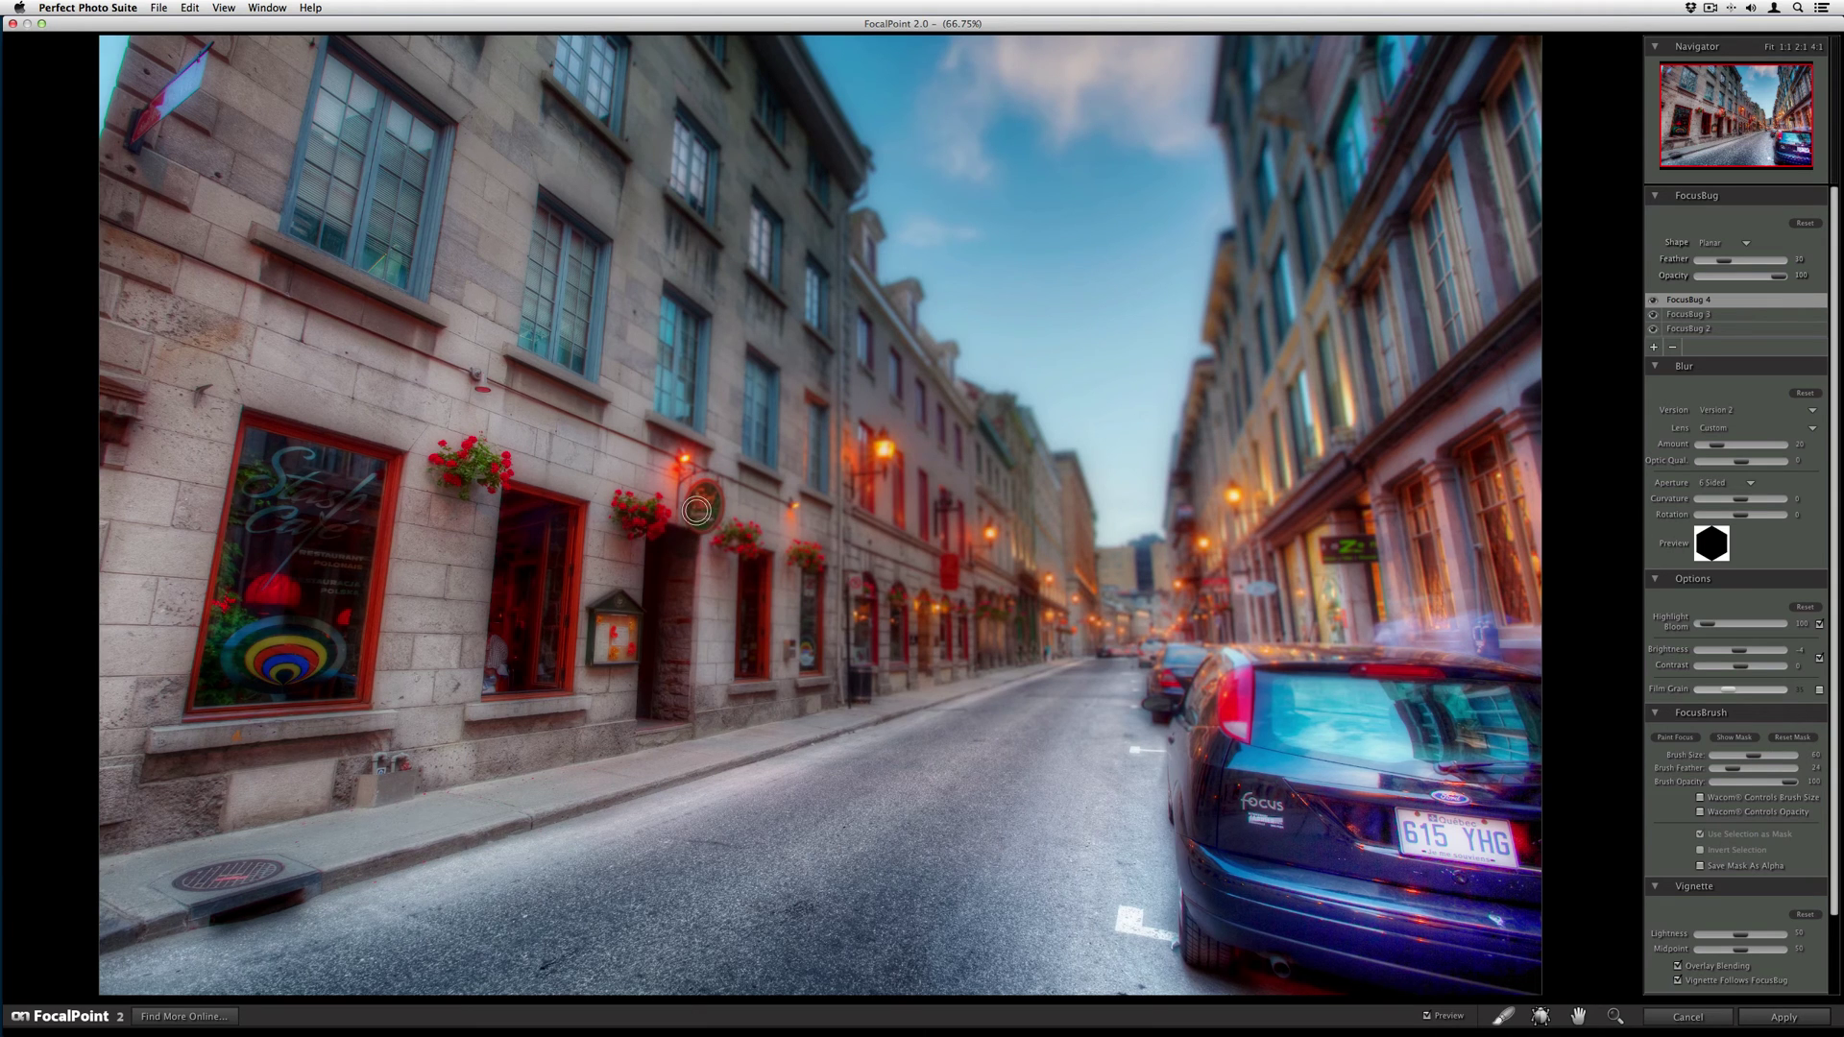
{"action": "mouse_move", "coordinate": [698, 510]}
{"action": "left_mouse_down"}
{"action": "mouse_move", "coordinate": [694, 558]}
{"action": "mouse_move", "coordinate": [631, 583]}
{"action": "mouse_move", "coordinate": [698, 474]}
{"action": "left_mouse_up"}
{"action": "key", "text": "bracketleft"}
{"action": "key", "text": "bracketleft"}
{"action": "key", "text": "bracketleft"}
{"action": "key", "text": "bracketleft"}
{"action": "key", "text": "bracketright"}
{"action": "key", "text": "bracketright"}
Lower the blur's brightness, raise its contrast and highlight bloom, and apply the focus effect to the image.
{"action": "mouse_move", "coordinate": [1742, 667]}
{"action": "left_mouse_down"}
{"action": "mouse_move", "coordinate": [1760, 666]}
{"action": "mouse_move", "coordinate": [1726, 654]}
{"action": "left_mouse_up"}
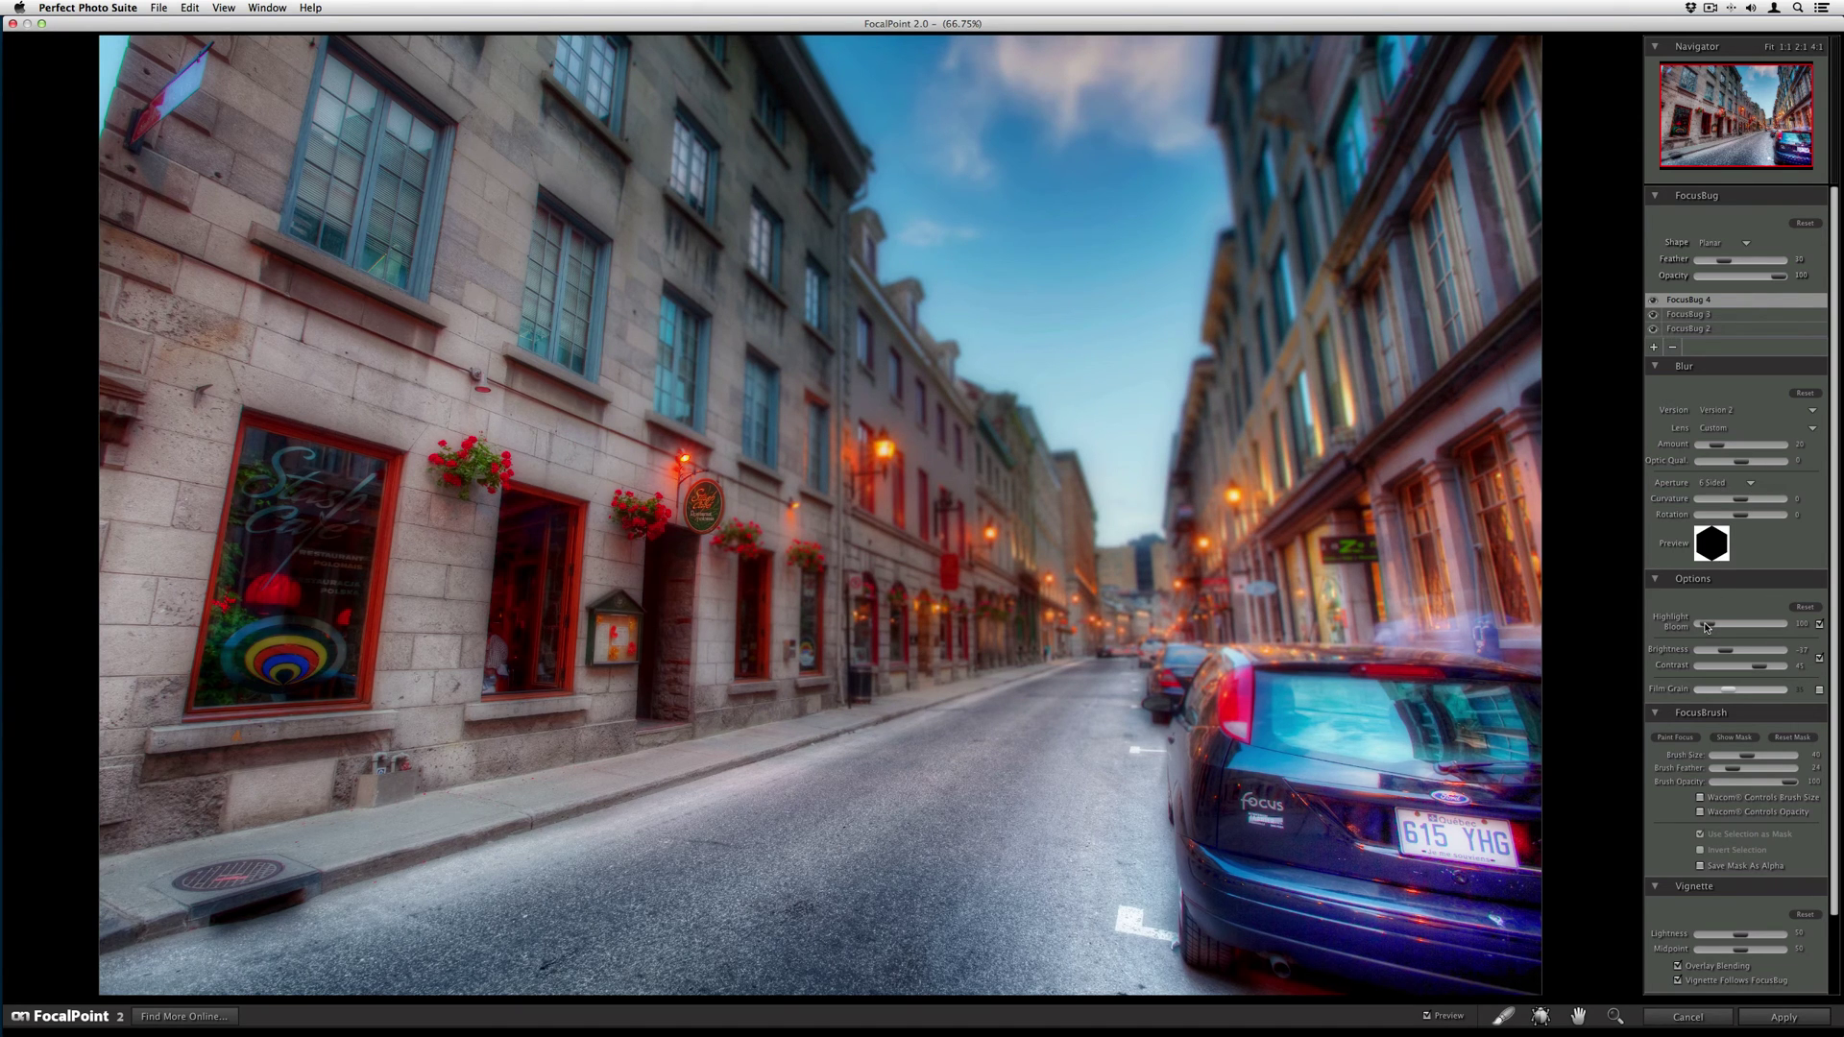
{"action": "left_click_drag", "start_coordinate": [1707, 627], "coordinate": [1723, 625]}
{"action": "left_click_drag", "start_coordinate": [1726, 653], "coordinate": [1733, 657]}
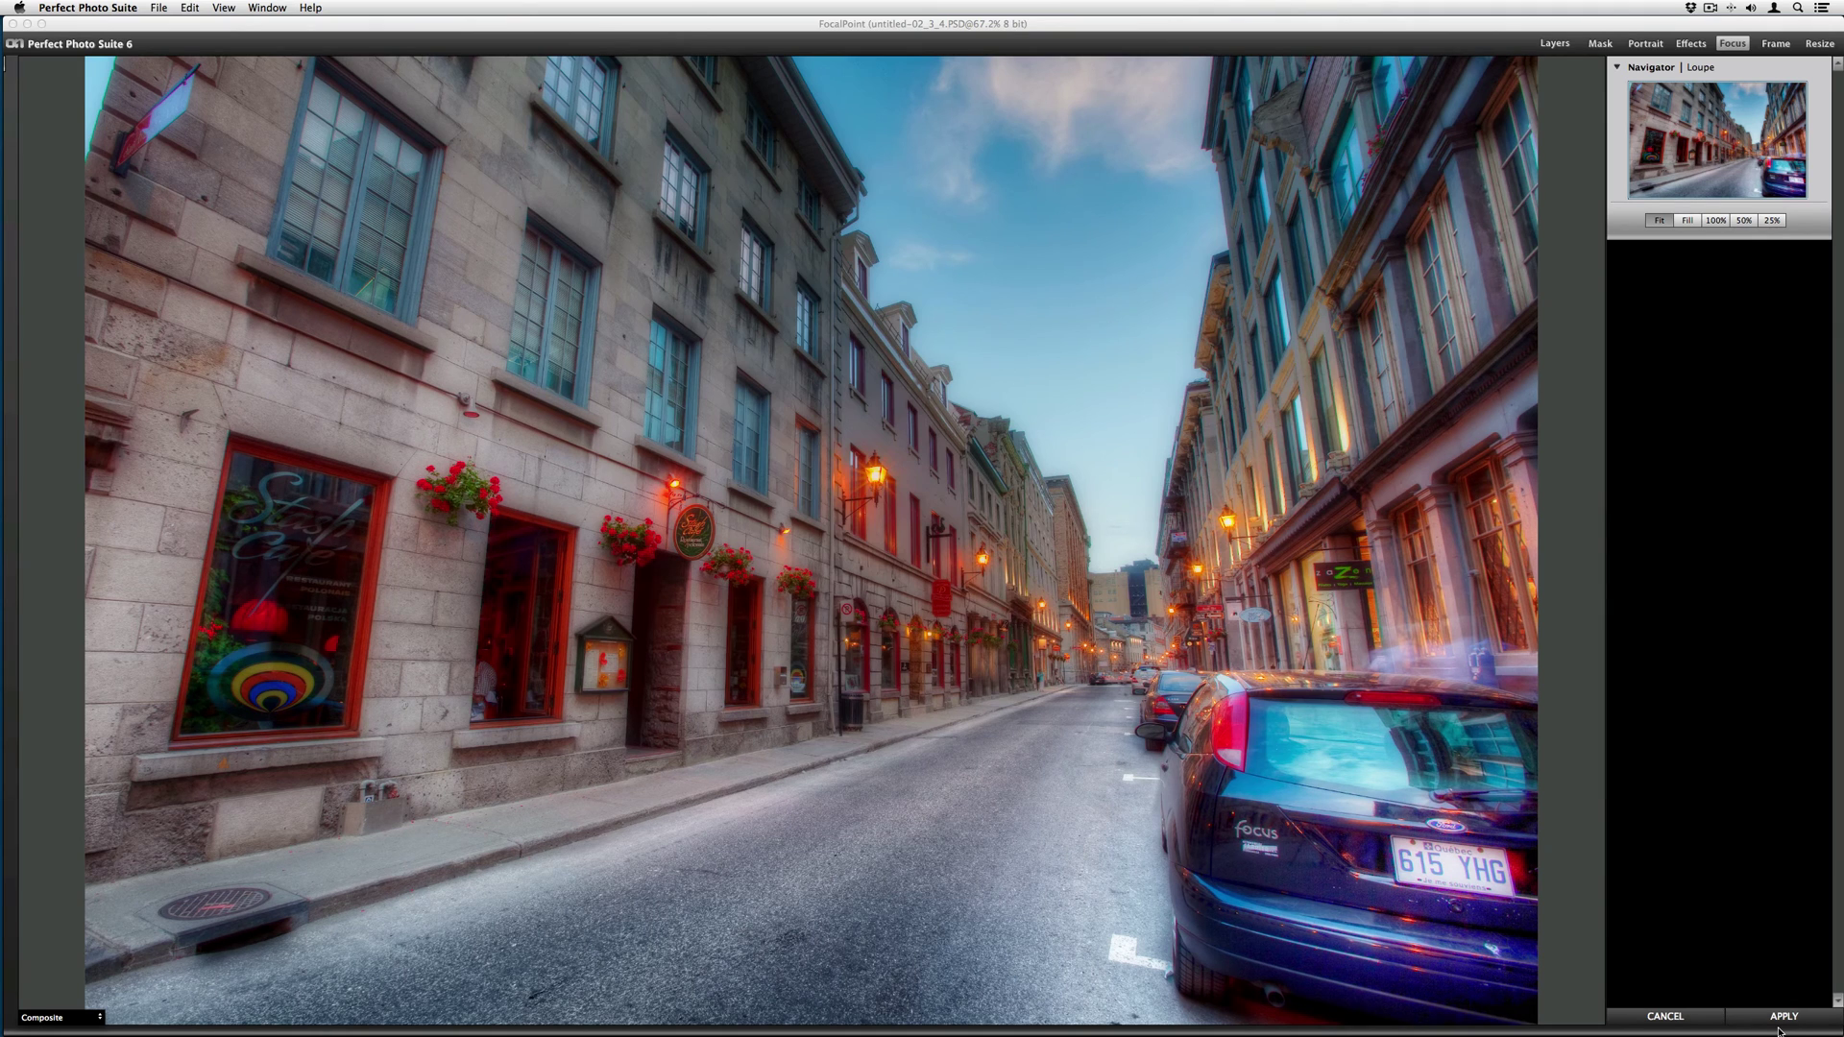
{"action": "left_click", "coordinate": [1779, 1024]}
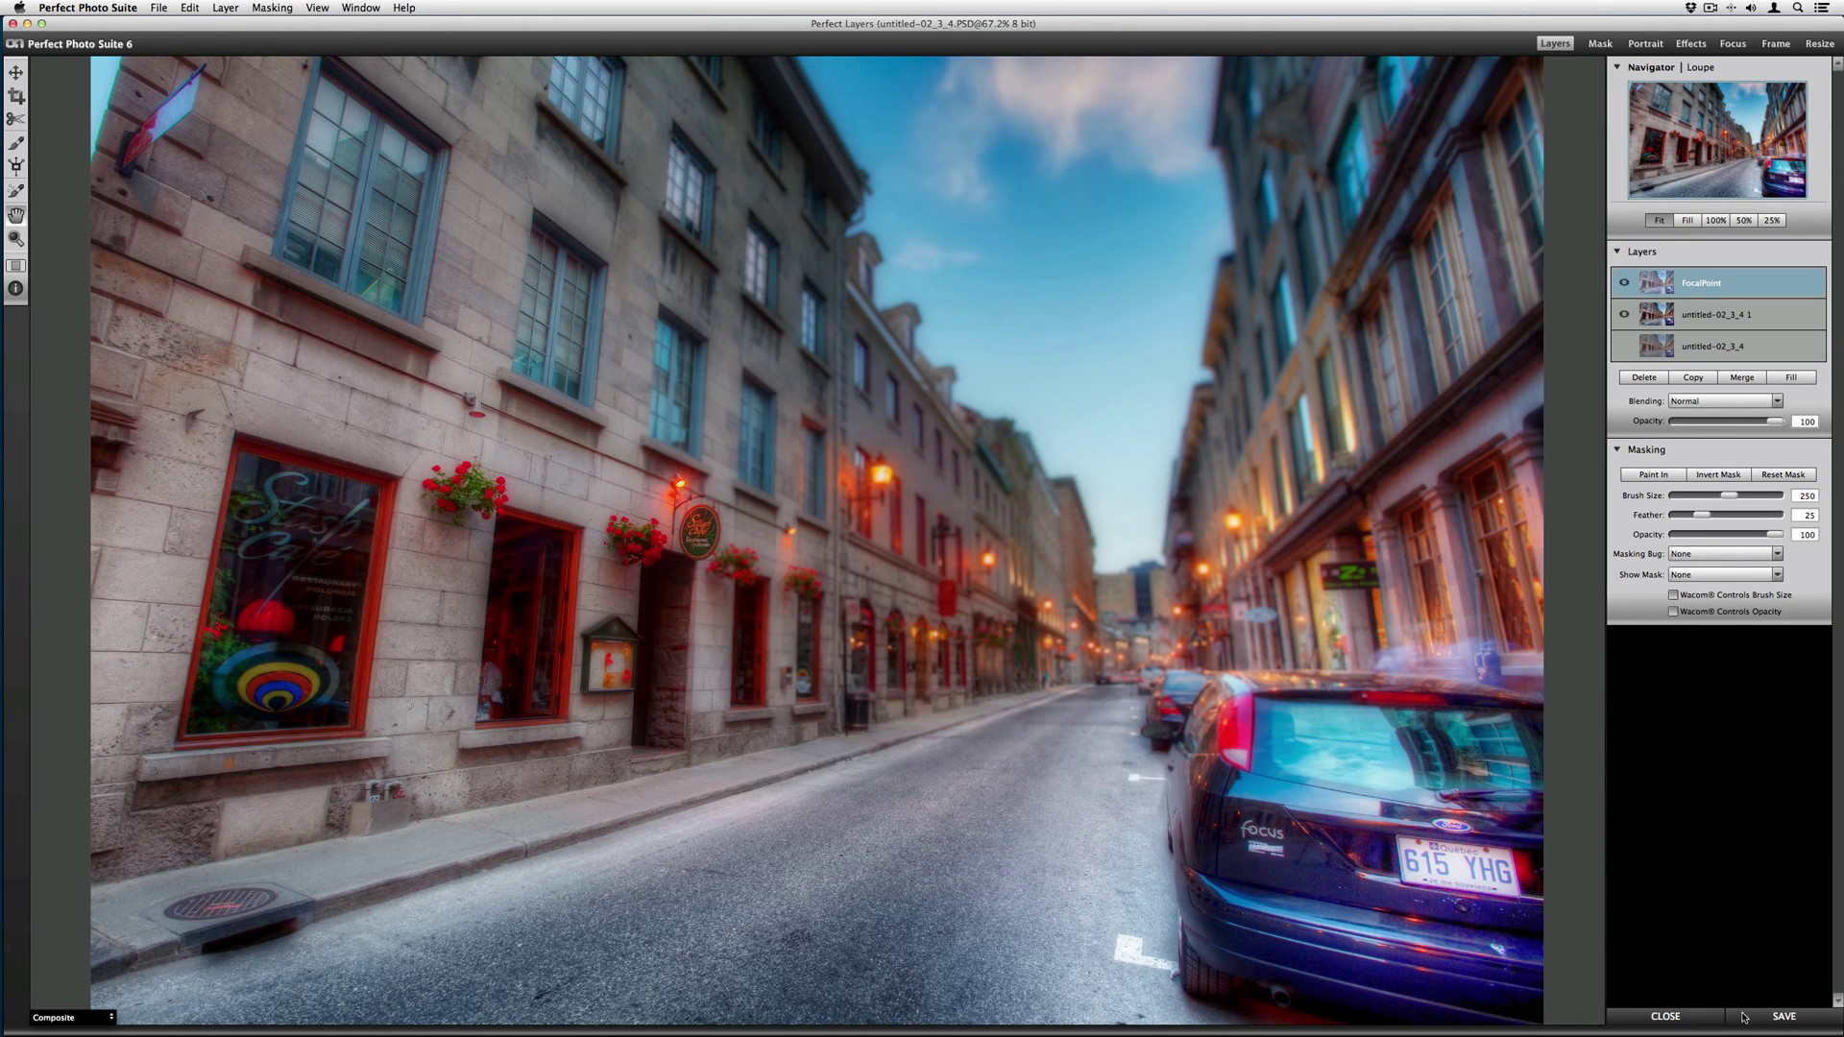
Save the layered image, switch to Lightroom and open untitled-02_3_4.PSD in the Develop module.
{"action": "key", "text": "Return"}
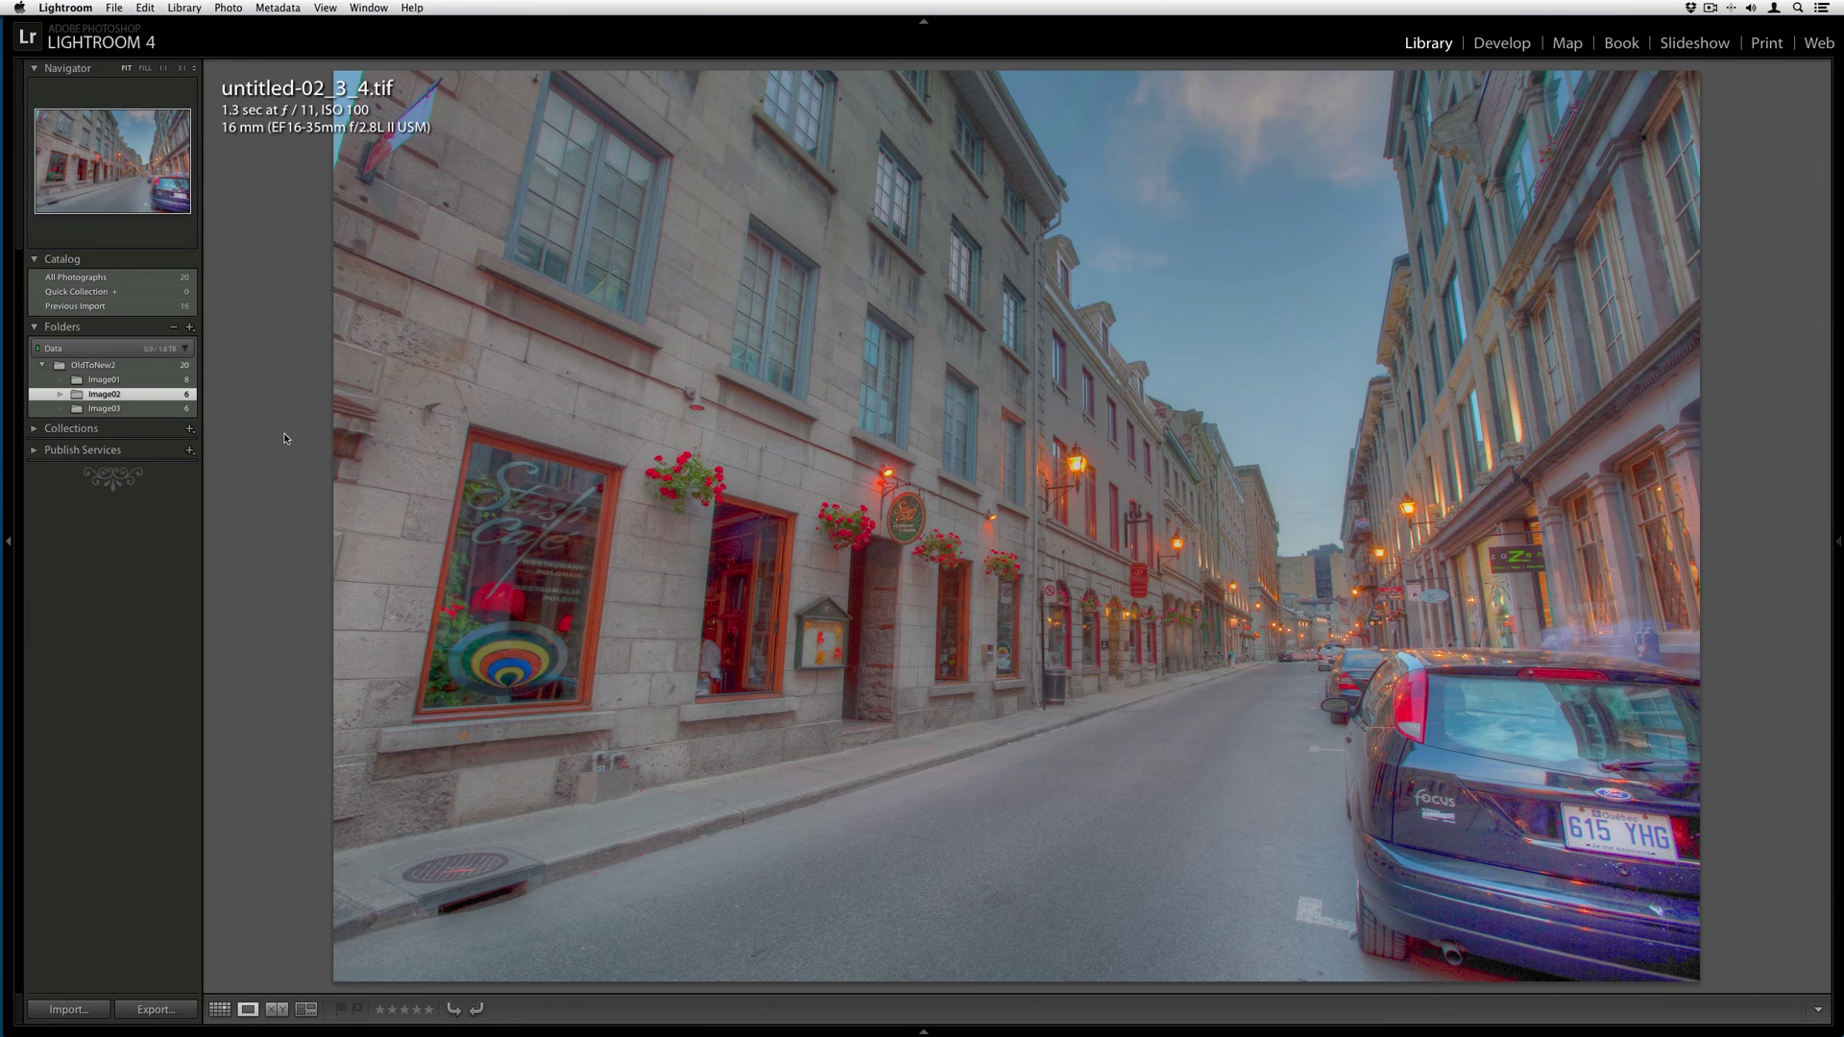
{"action": "key", "text": "g"}
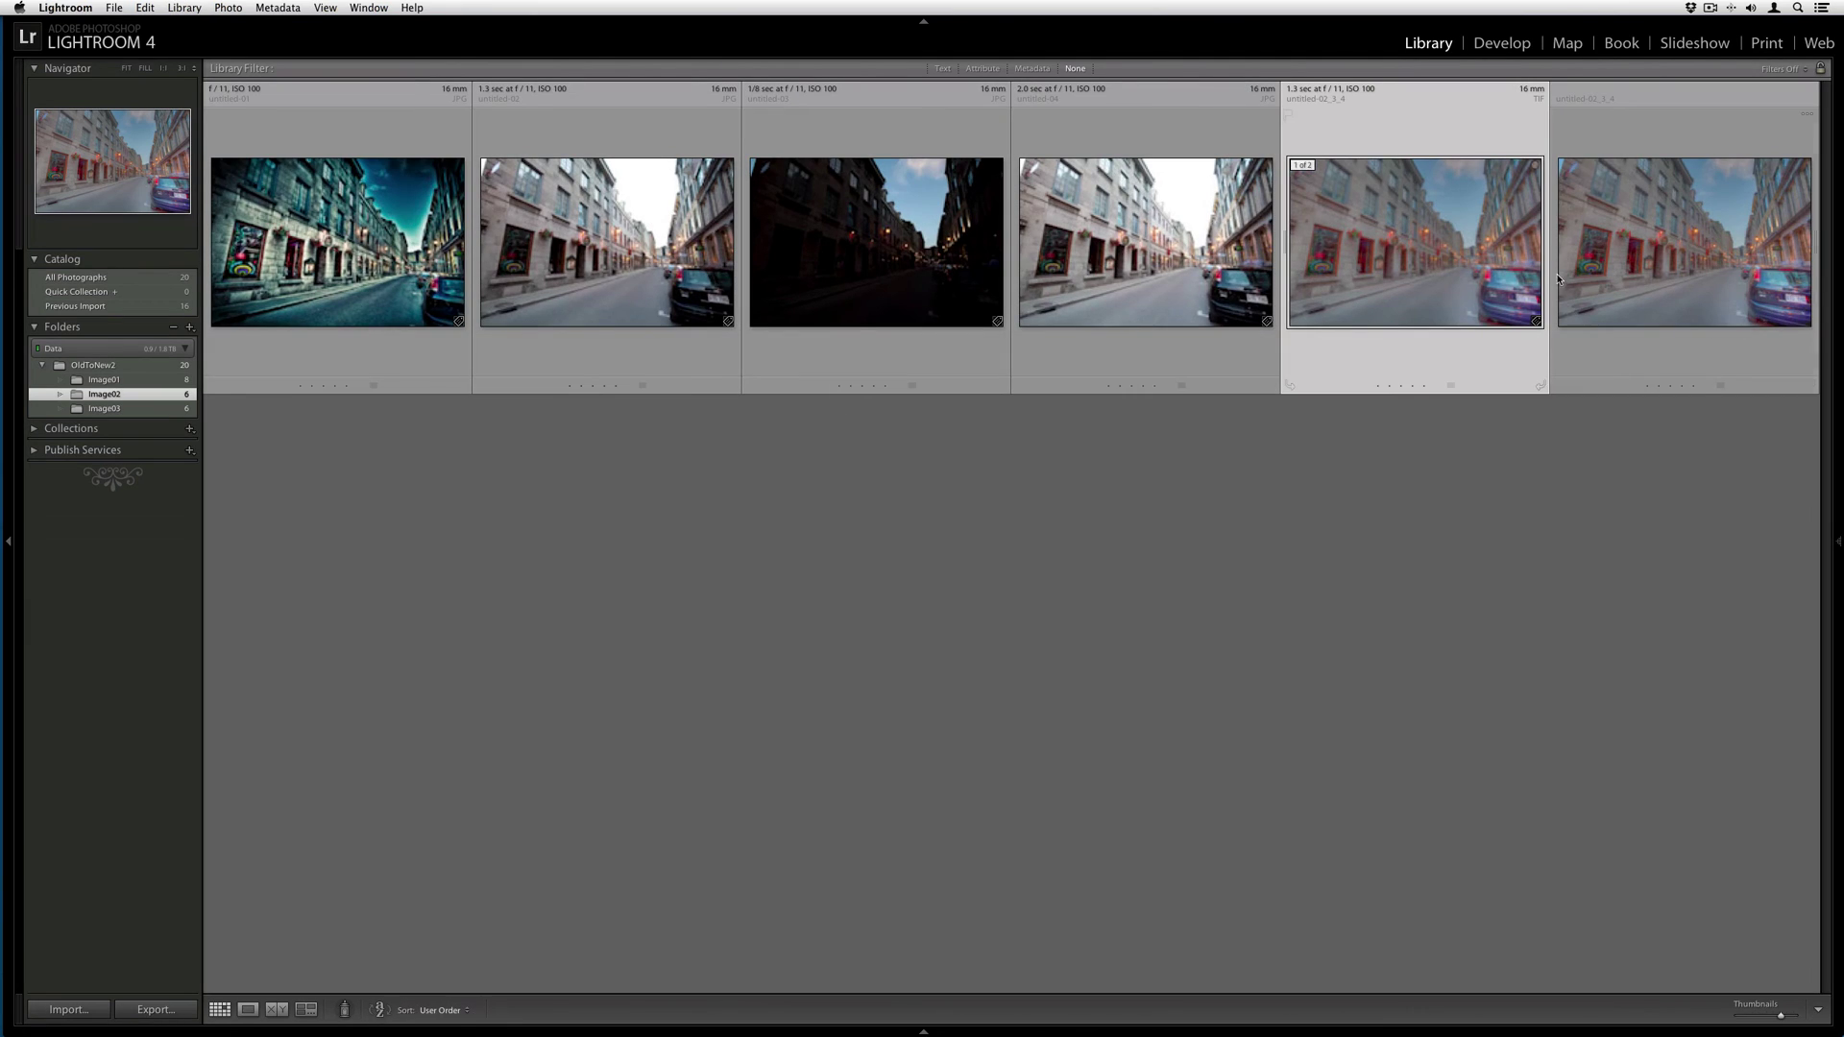
{"action": "double_click", "coordinate": [1617, 286]}
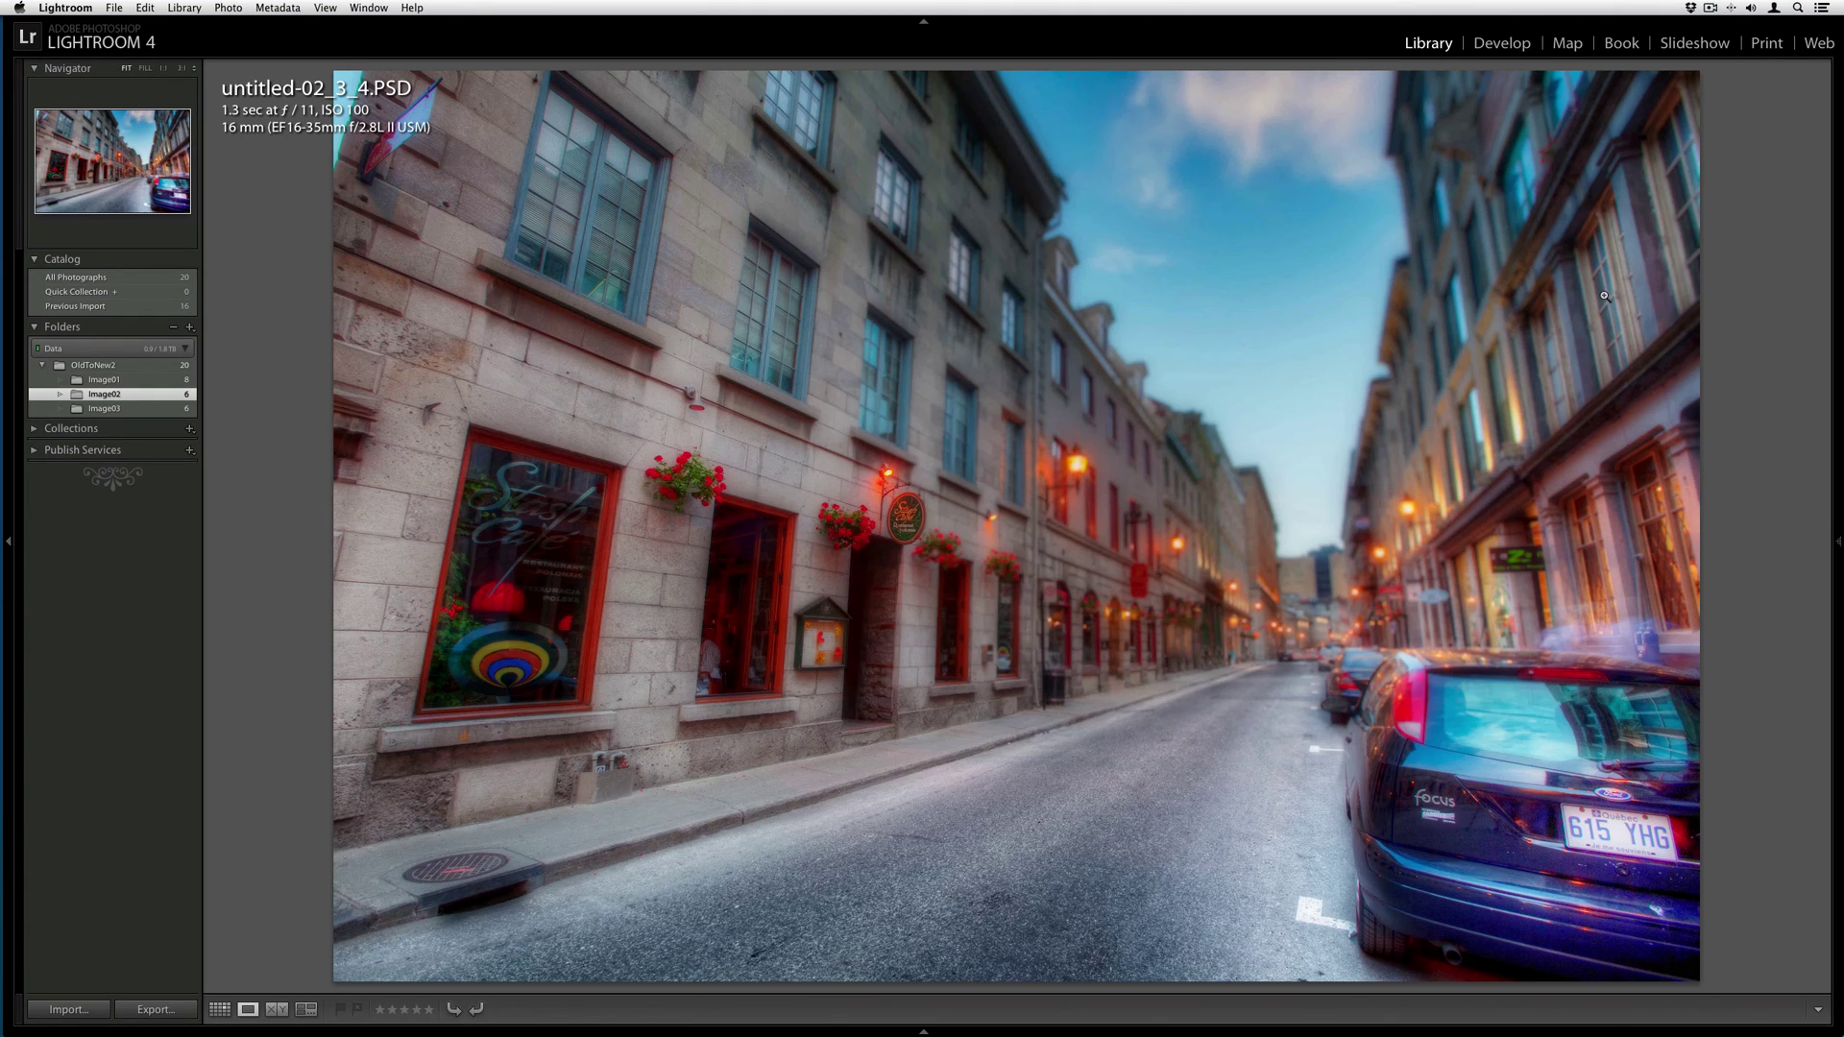
{"action": "key", "text": "d"}
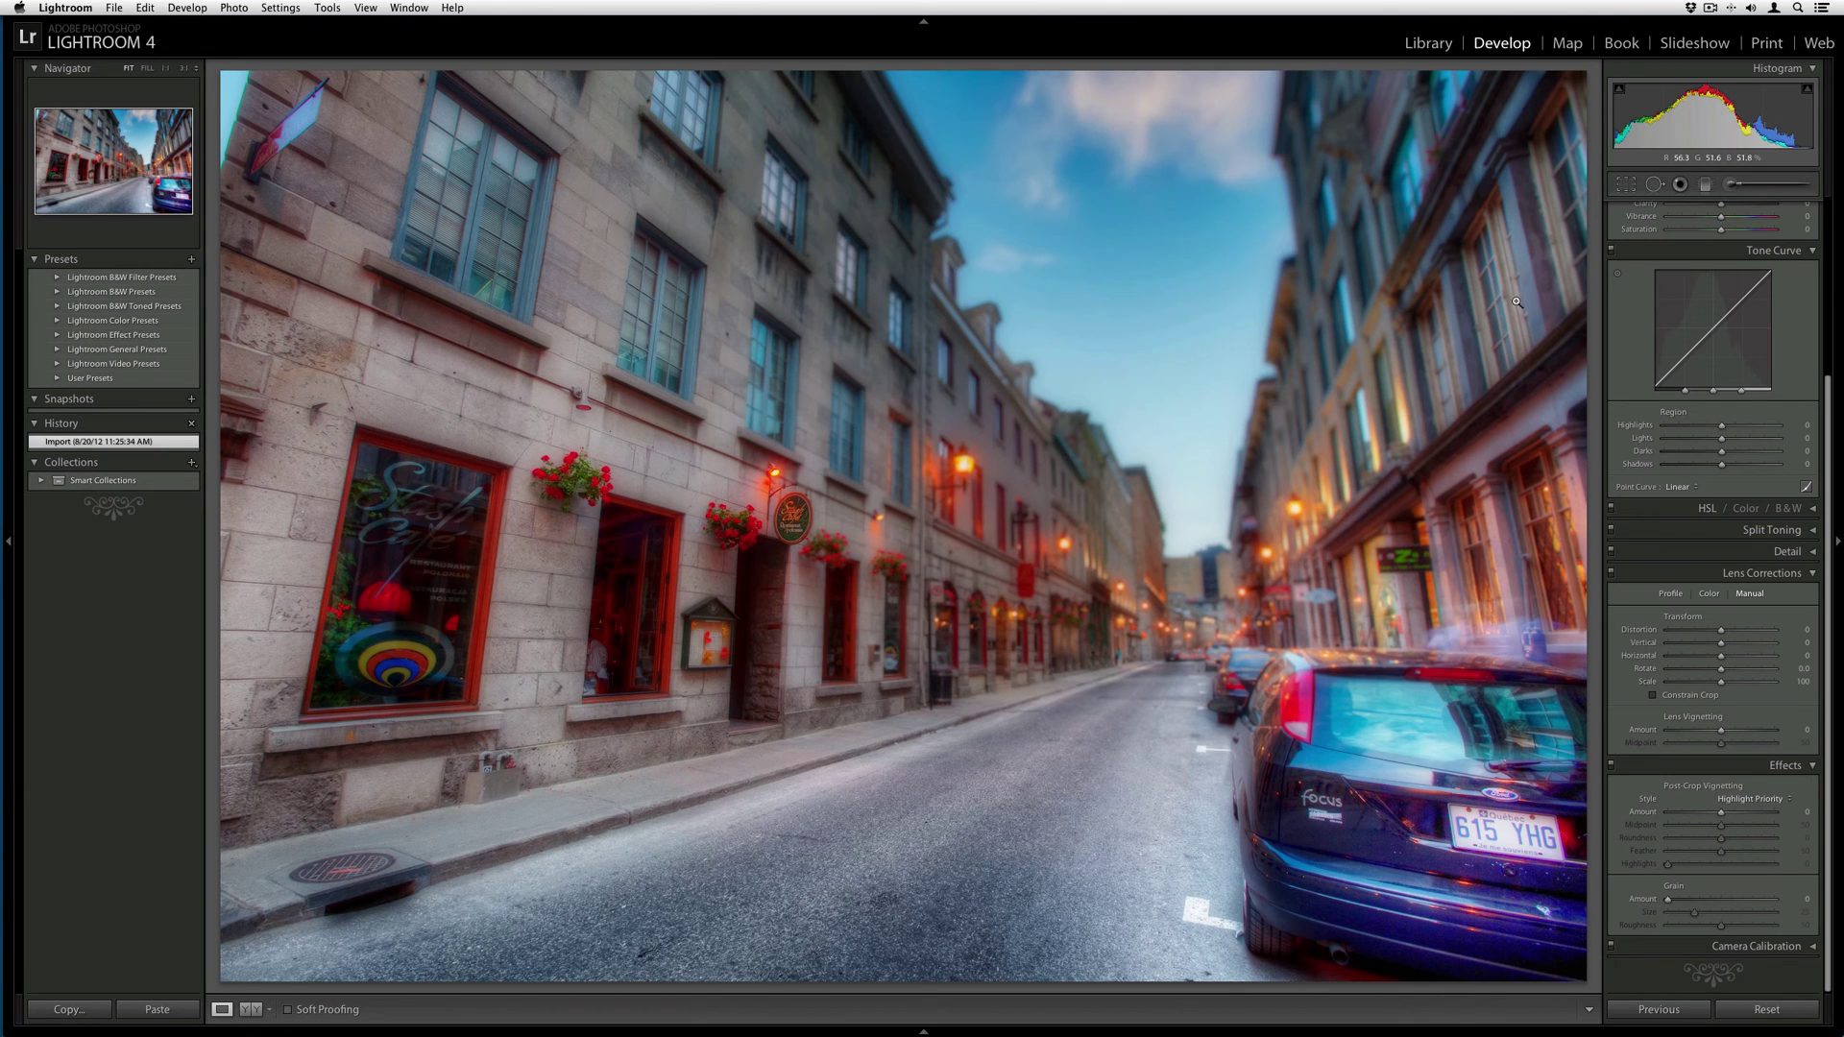
Set exposure to -0.40, contrast to +19, shadows to +9, whites to +13, blacks to +8 and clarity to +27.
{"action": "scroll", "coordinate": [1825, 293], "scroll_direction": "up", "scroll_amount": 5}
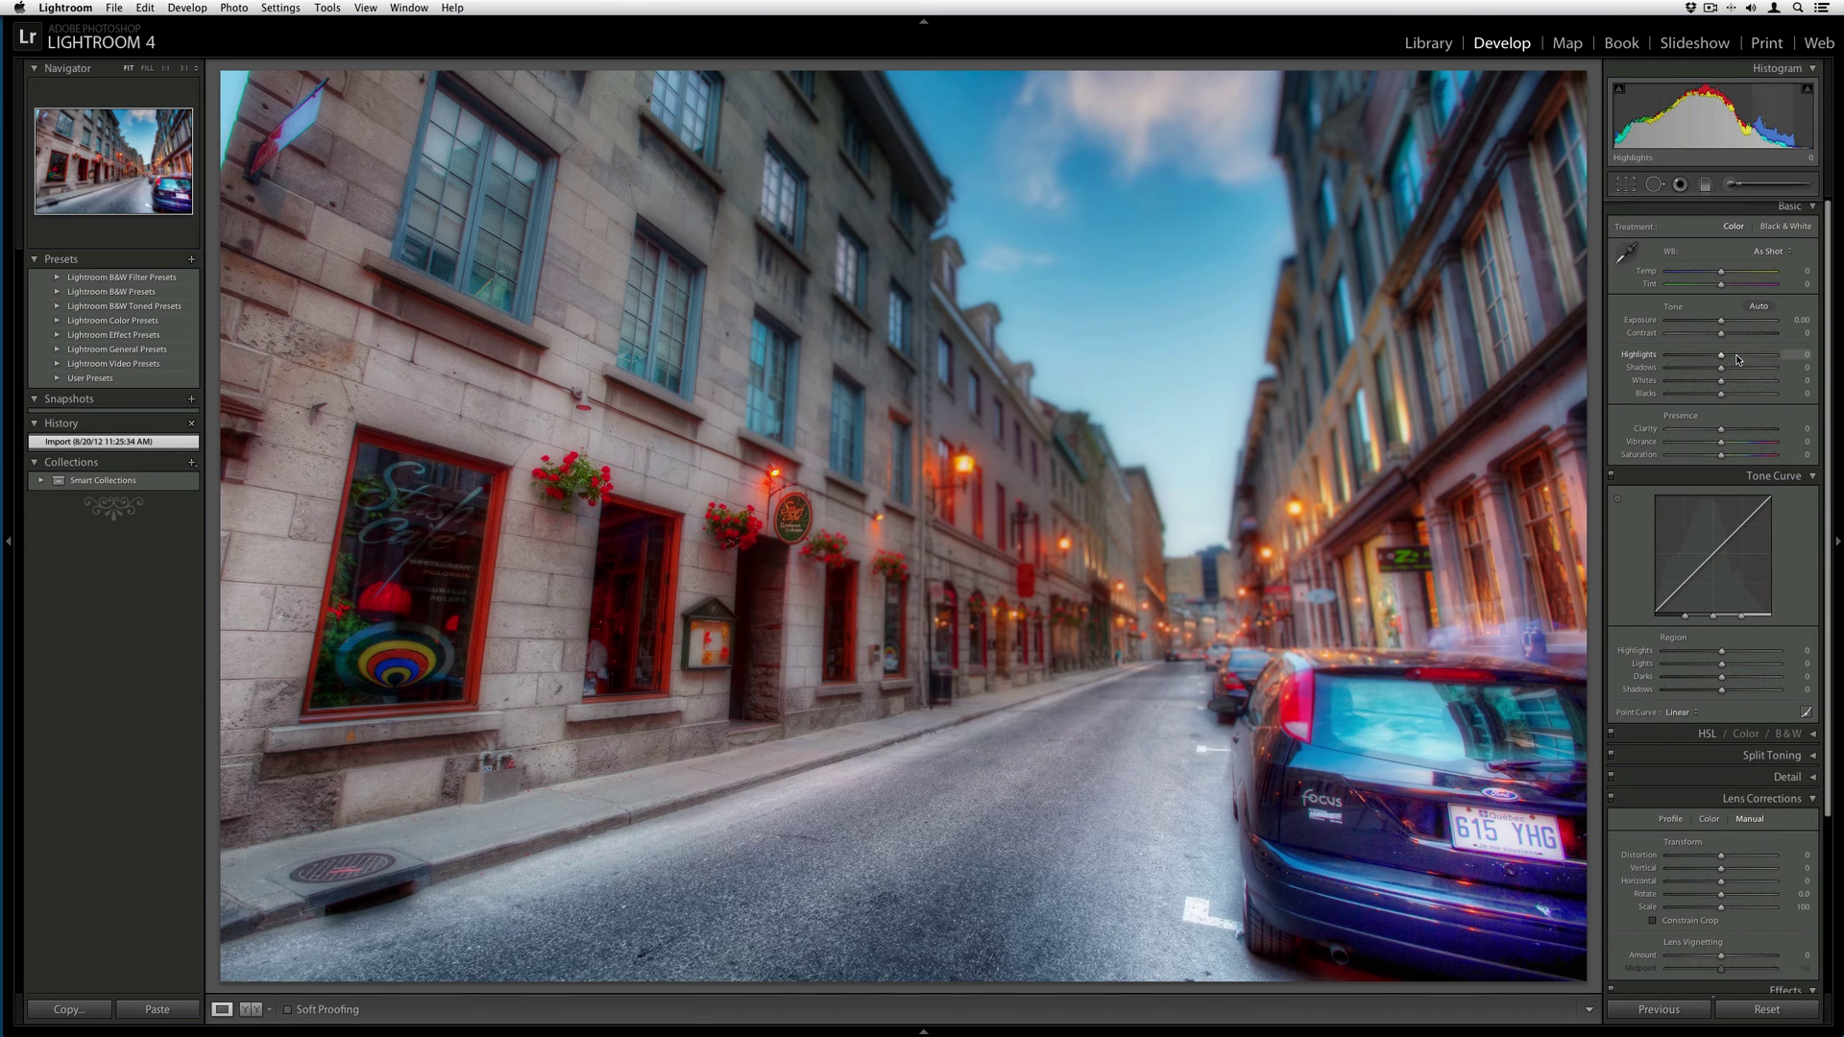
{"action": "left_click_drag", "start_coordinate": [1721, 381], "coordinate": [1731, 333]}
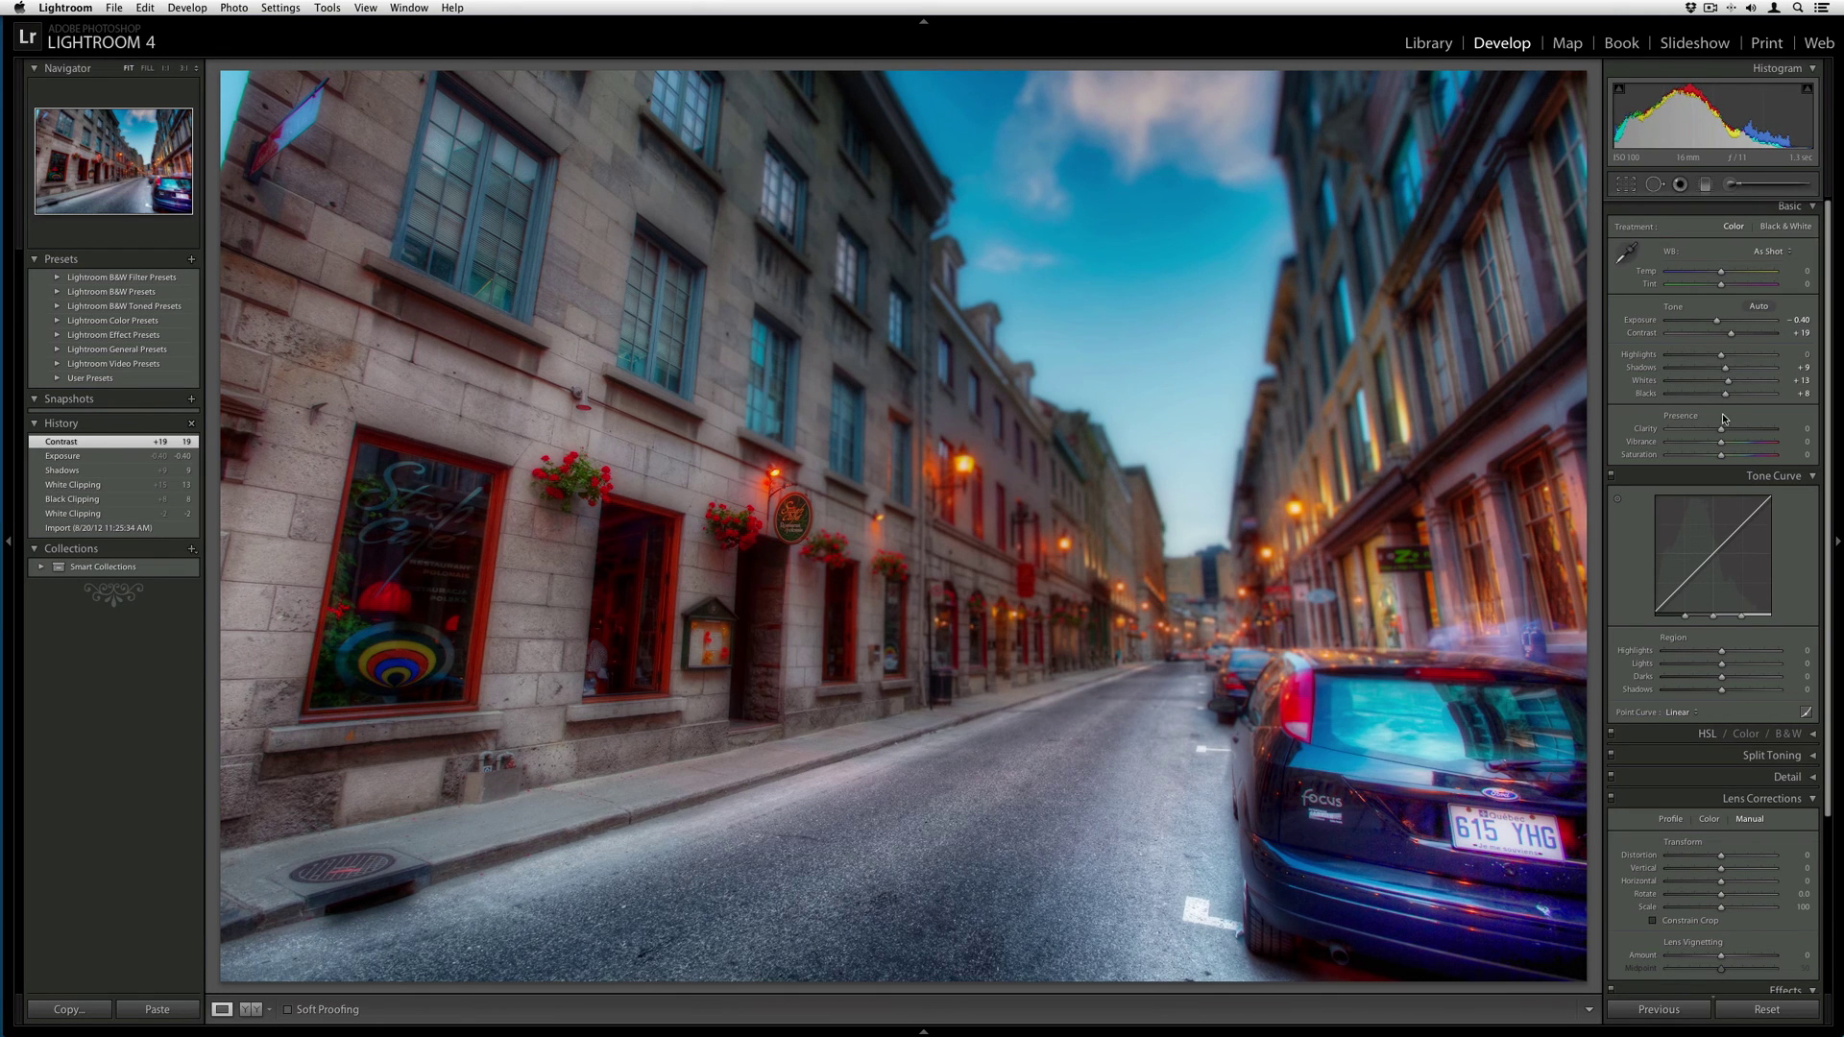
{"action": "left_click_drag", "start_coordinate": [1722, 429], "coordinate": [1737, 429]}
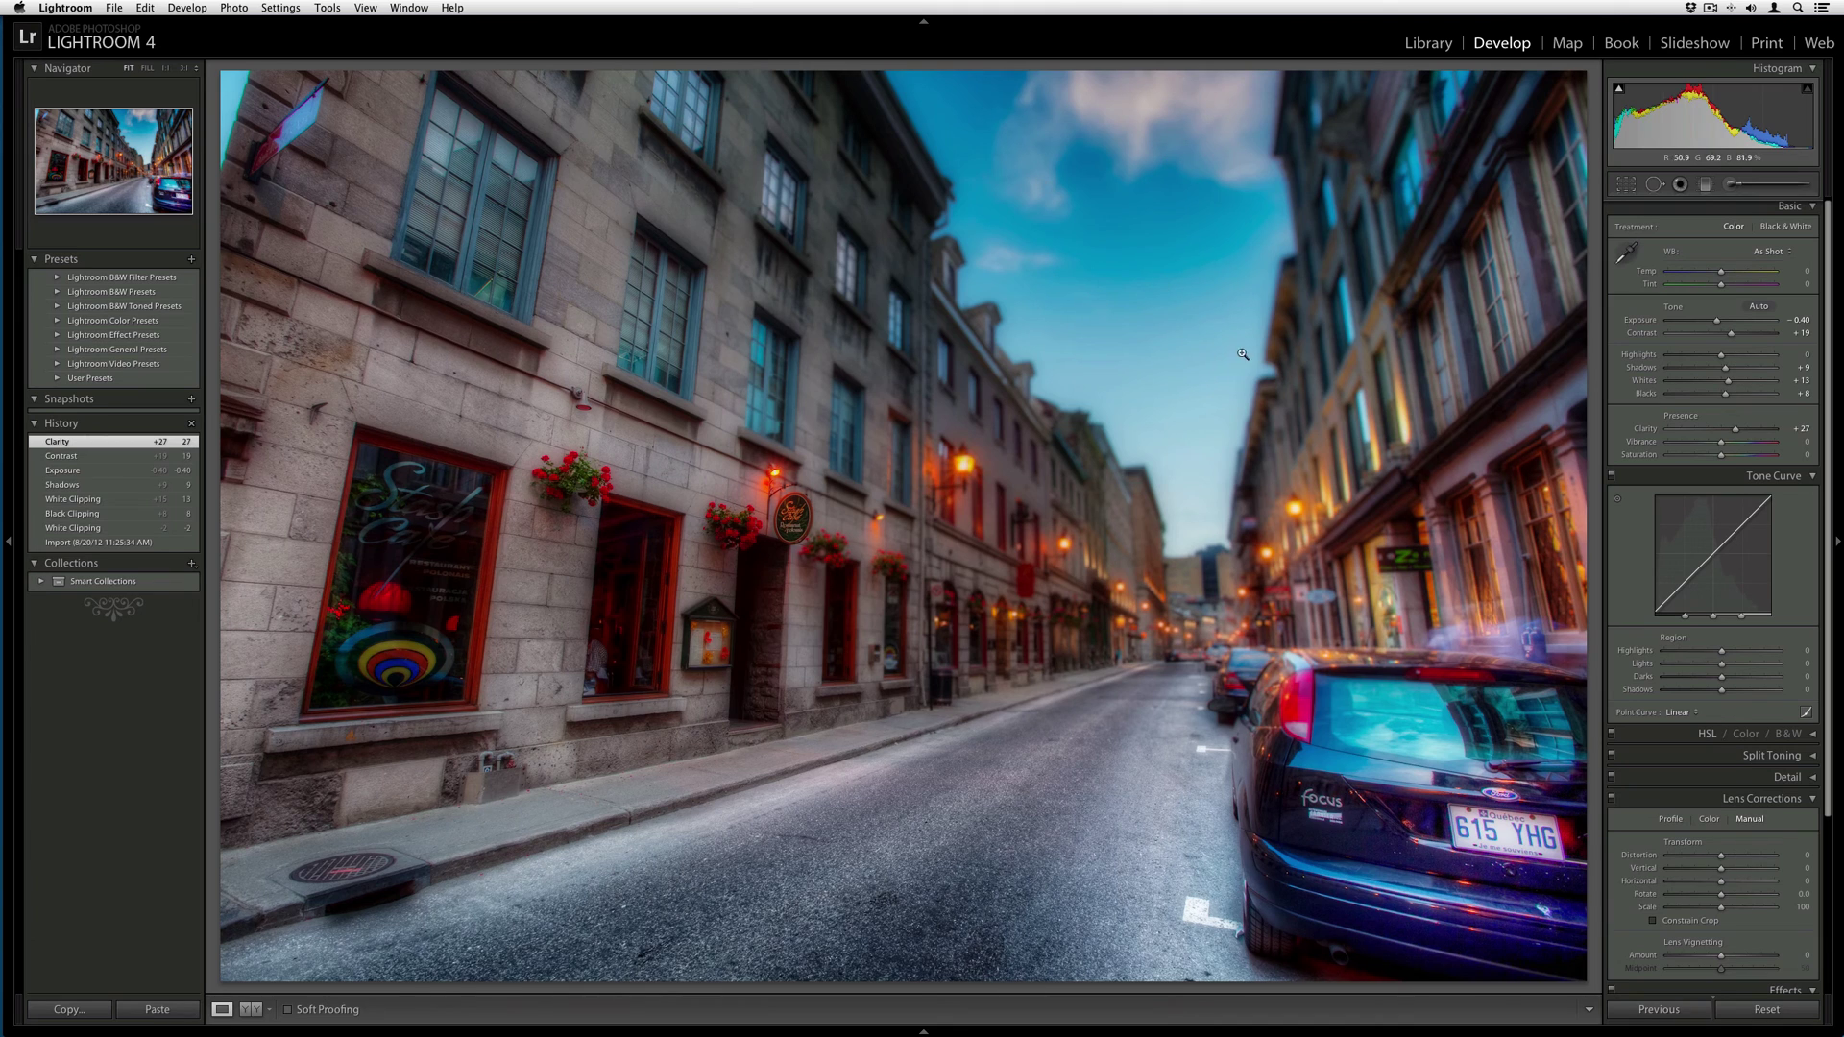
Desaturate the sky by painting over it with a size 19 Adjustment Brush using the Saturation effect at -29.
{"action": "key", "text": "k"}
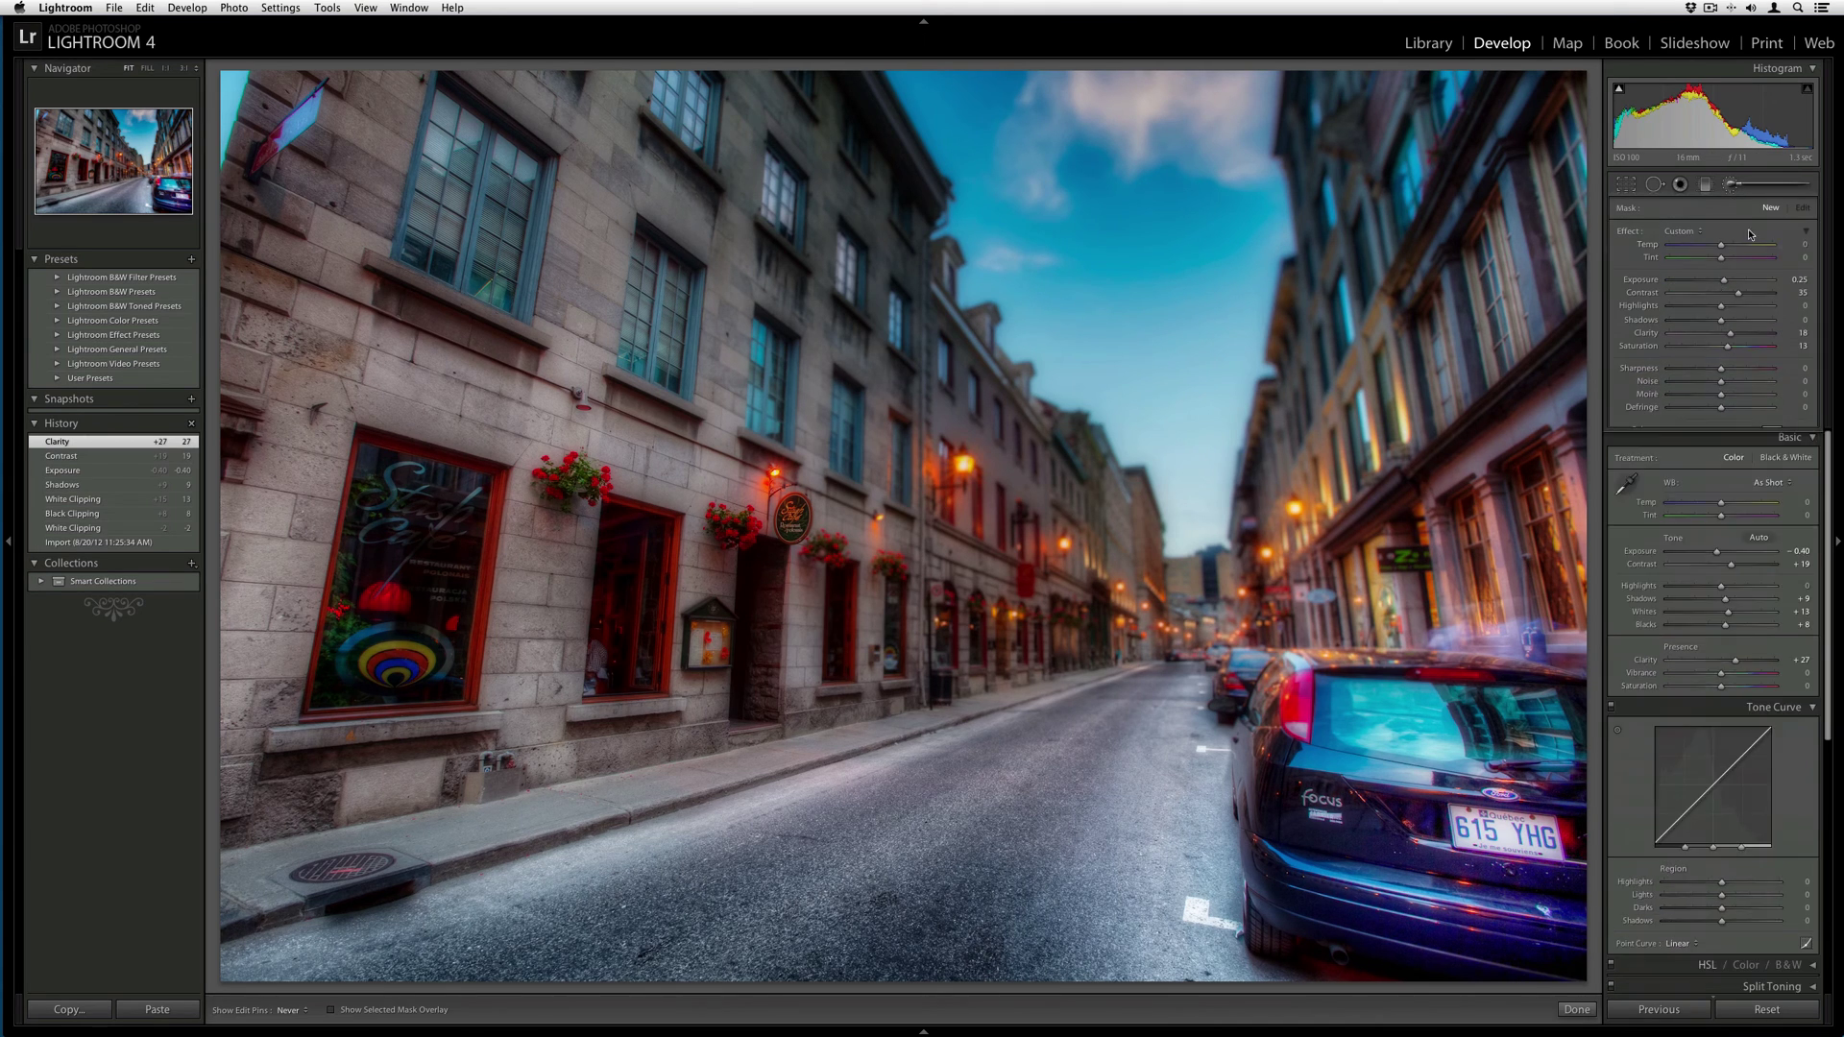
{"action": "left_click", "coordinate": [1683, 231]}
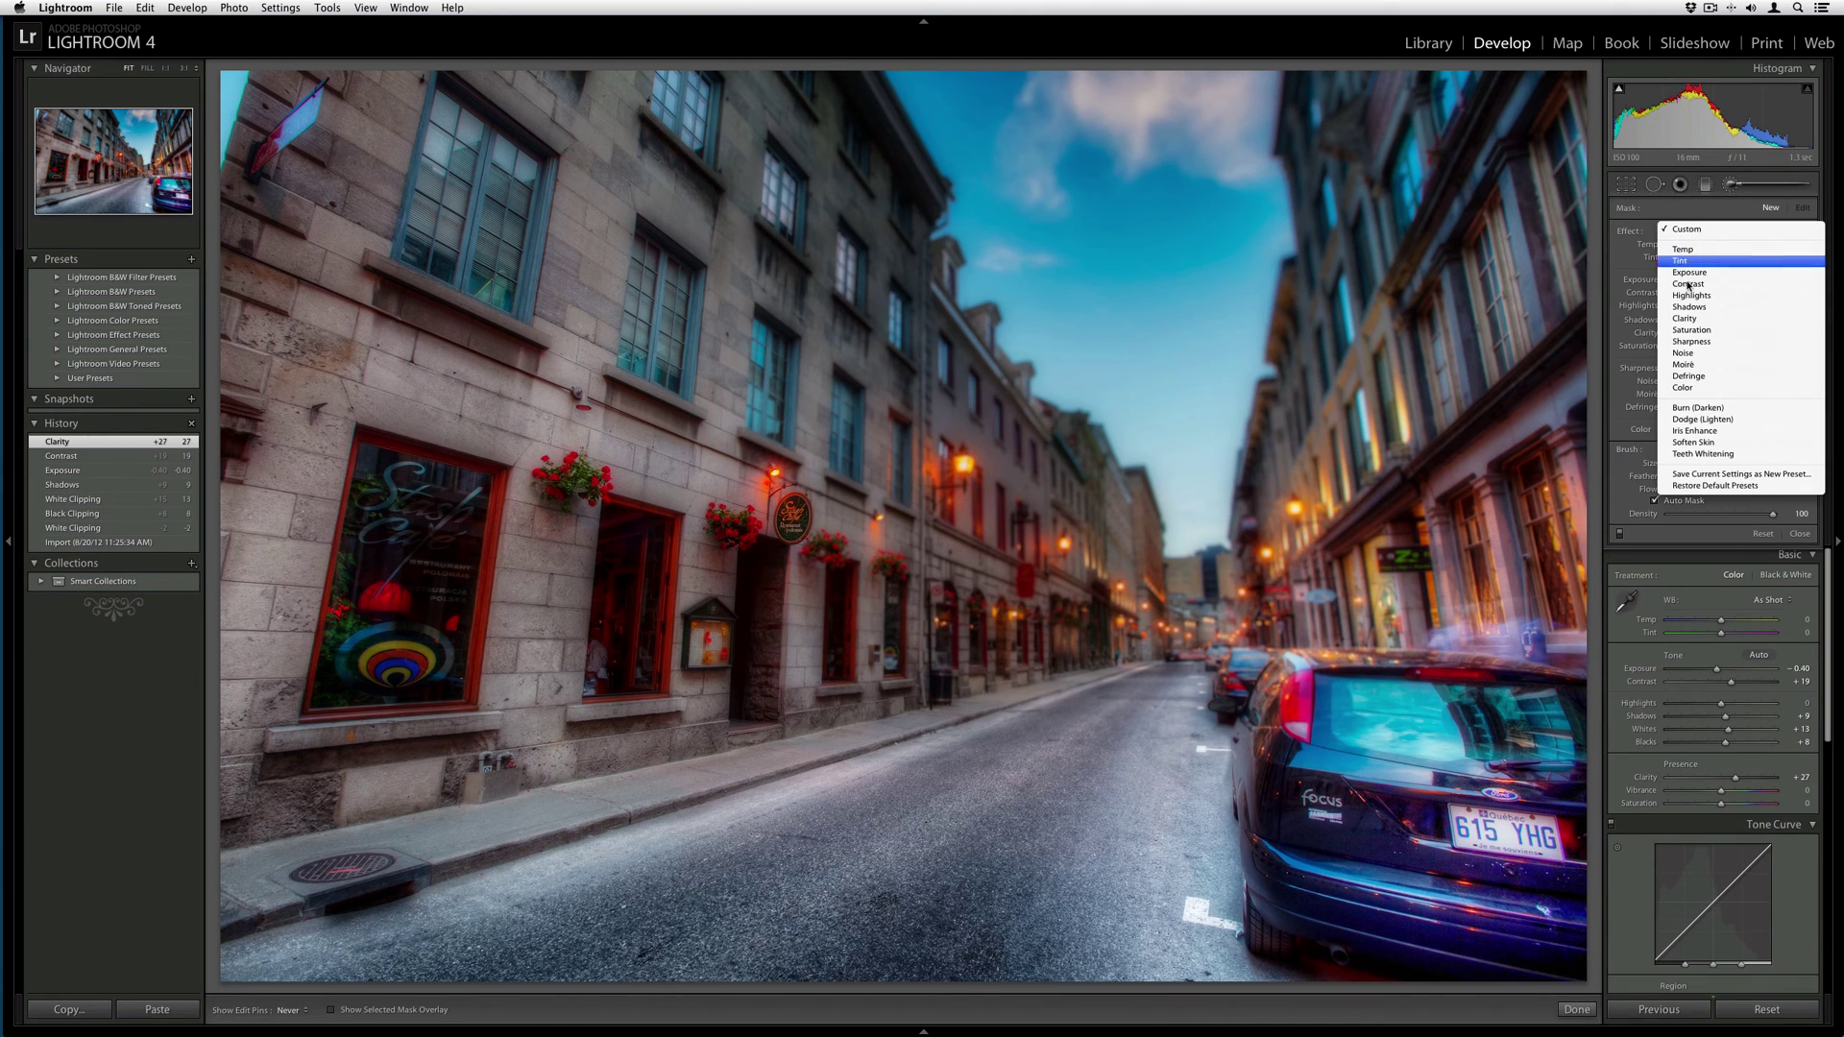
{"action": "left_click", "coordinate": [1702, 336]}
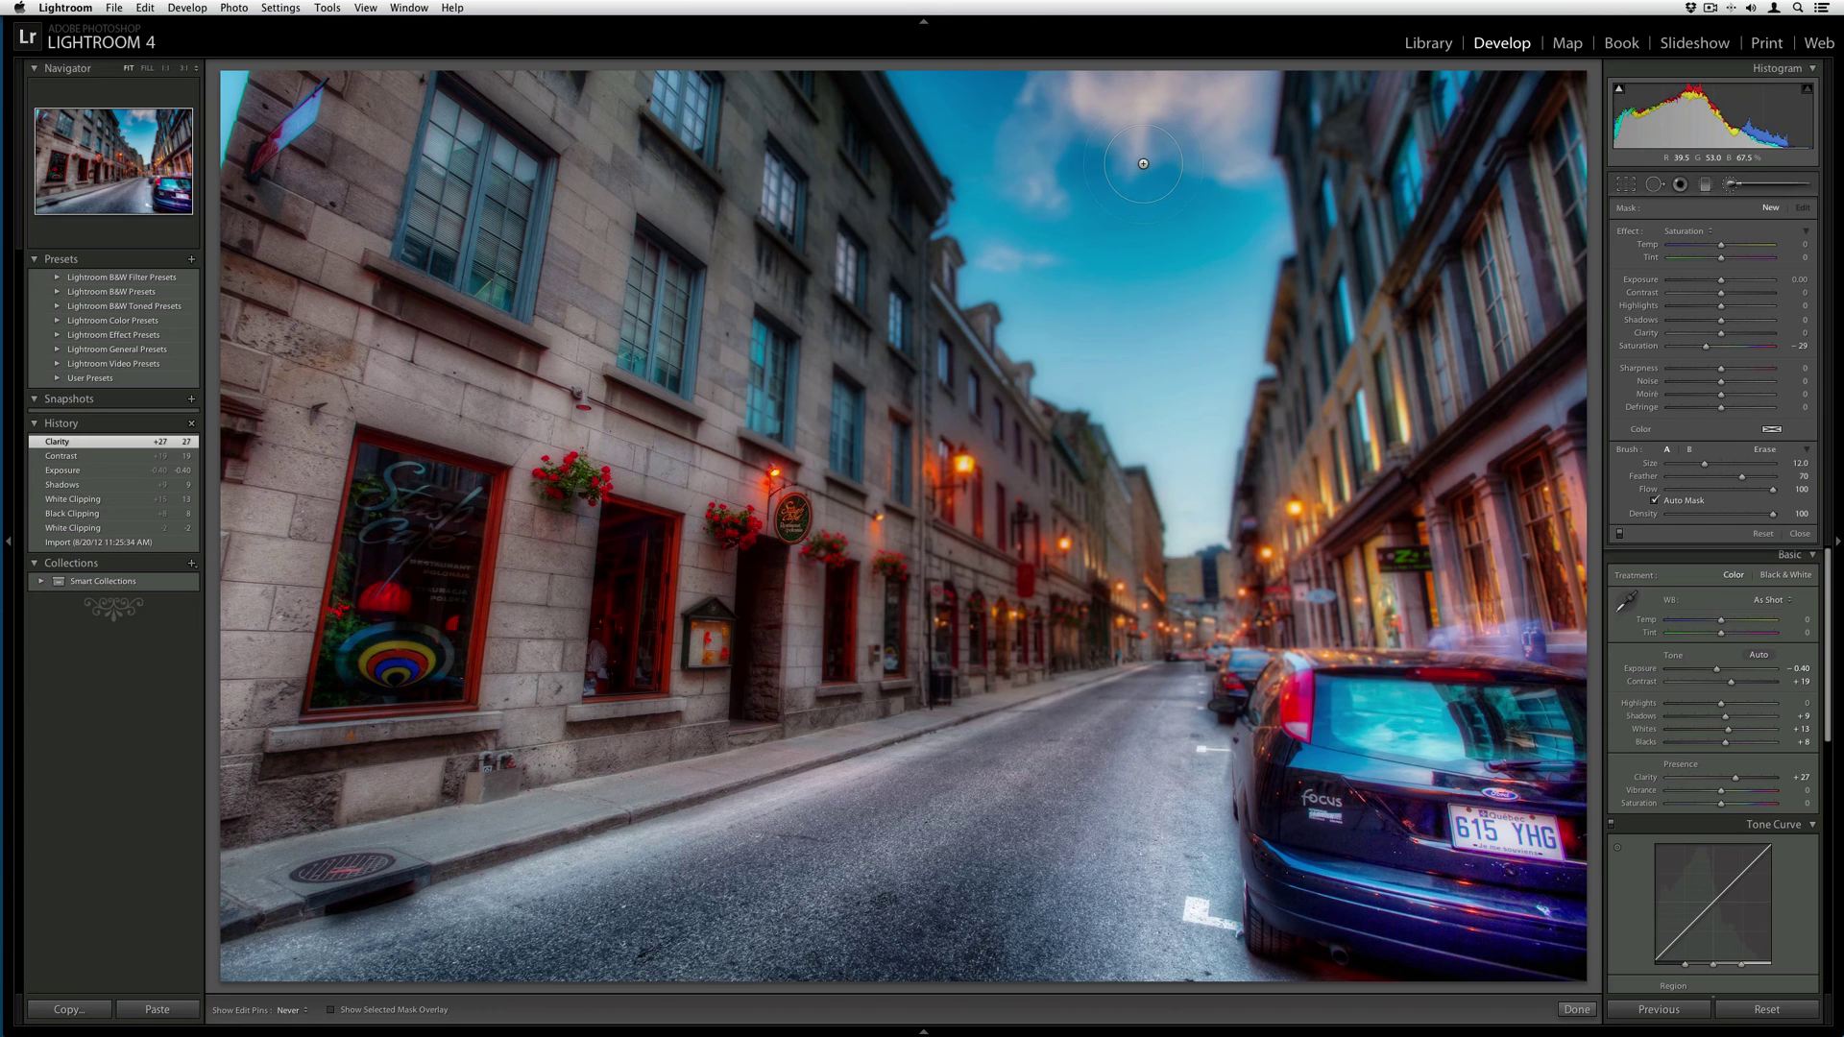
{"action": "scroll", "coordinate": [1143, 163], "scroll_direction": "up", "scroll_amount": 4}
{"action": "mouse_move", "coordinate": [1184, 381]}
{"action": "left_mouse_down"}
{"action": "mouse_move", "coordinate": [1172, 273]}
{"action": "mouse_move", "coordinate": [1070, 116]}
{"action": "mouse_move", "coordinate": [1111, 152]}
{"action": "mouse_move", "coordinate": [1219, 166]}
{"action": "left_mouse_up"}
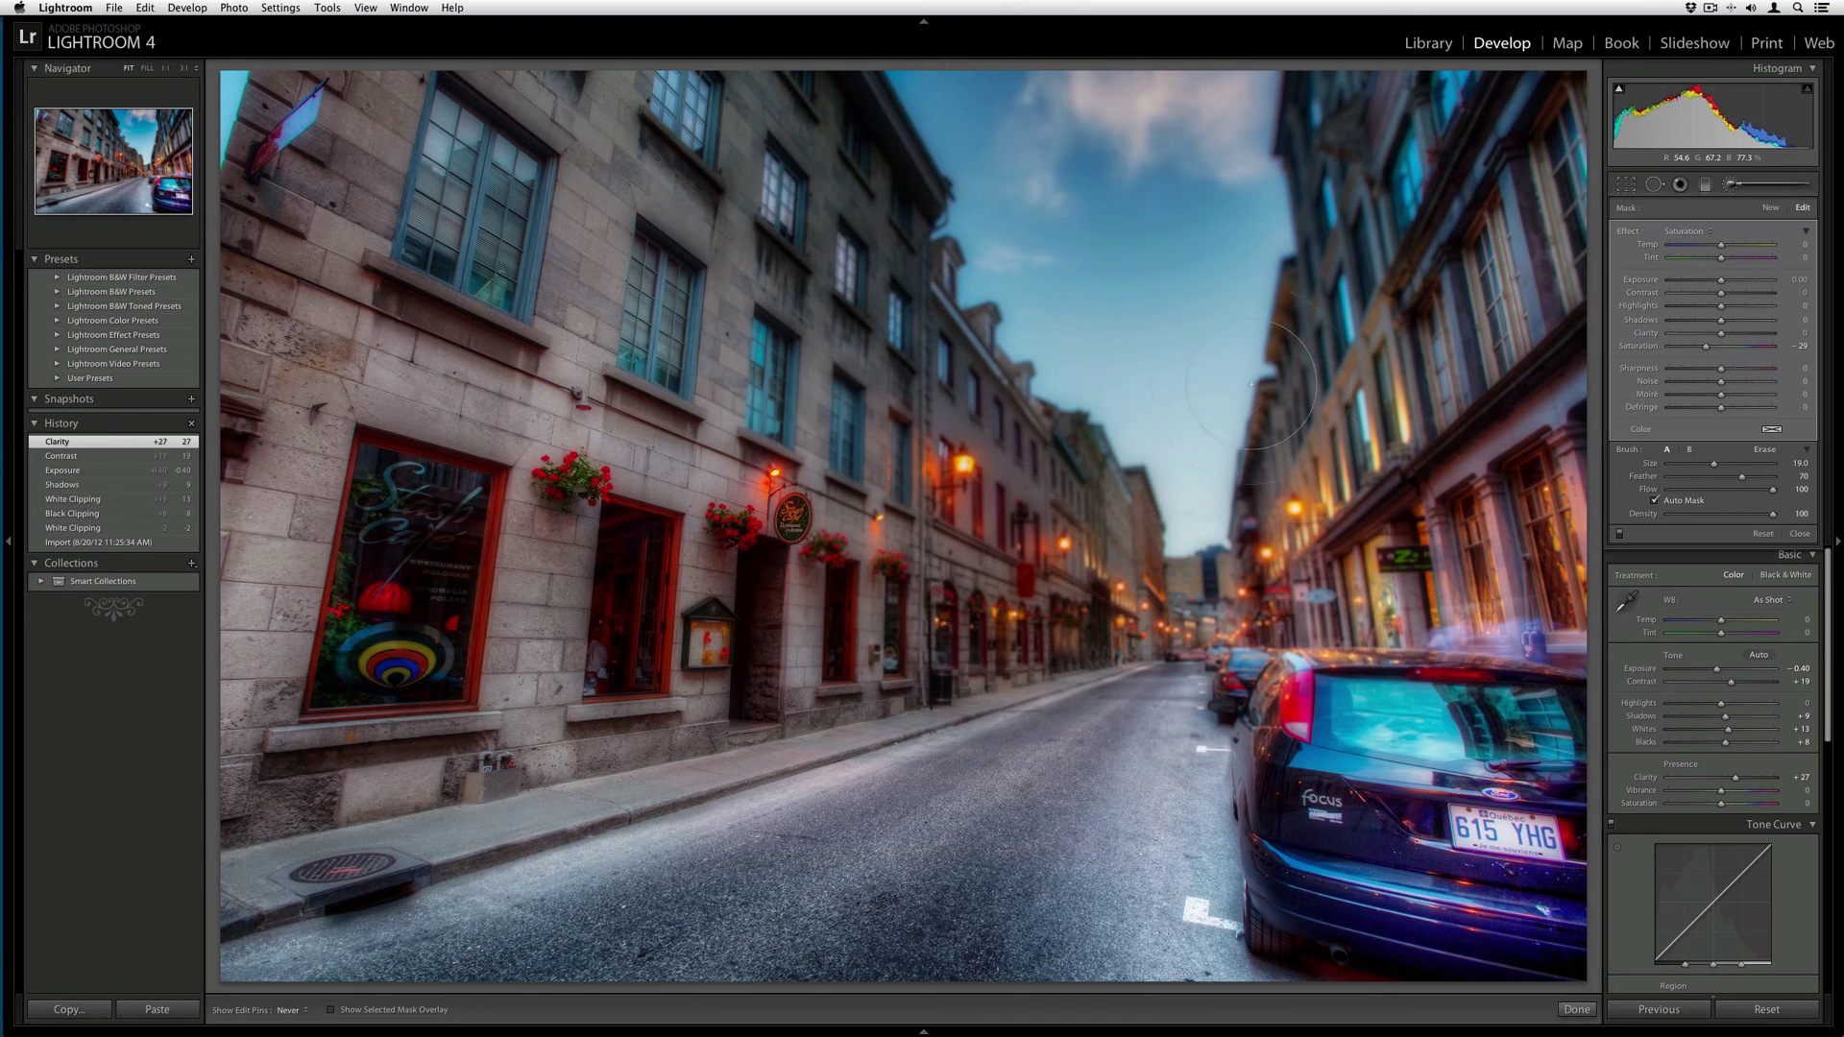
{"action": "left_click", "coordinate": [1730, 184]}
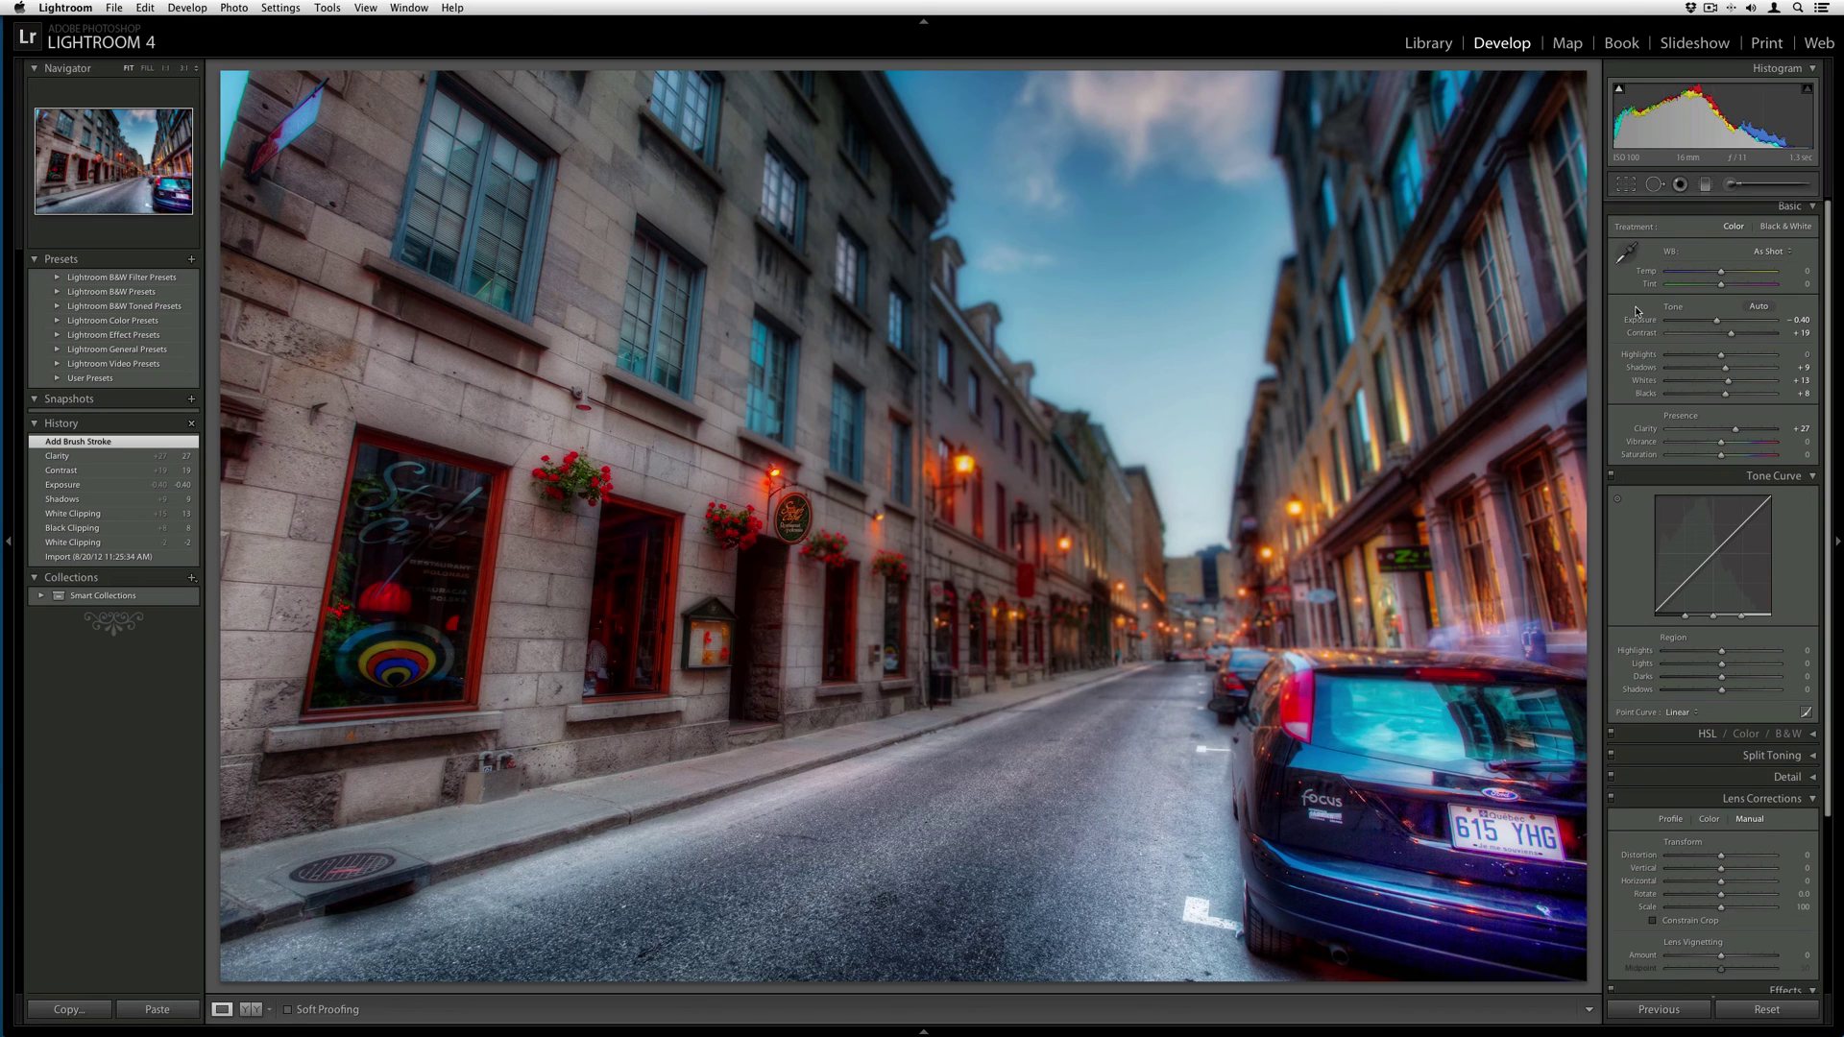
Add a Highlight Priority post-crop vignette with amount -12 and midpoint 34.
{"action": "scroll", "coordinate": [1828, 806], "scroll_direction": "down", "scroll_amount": 5}
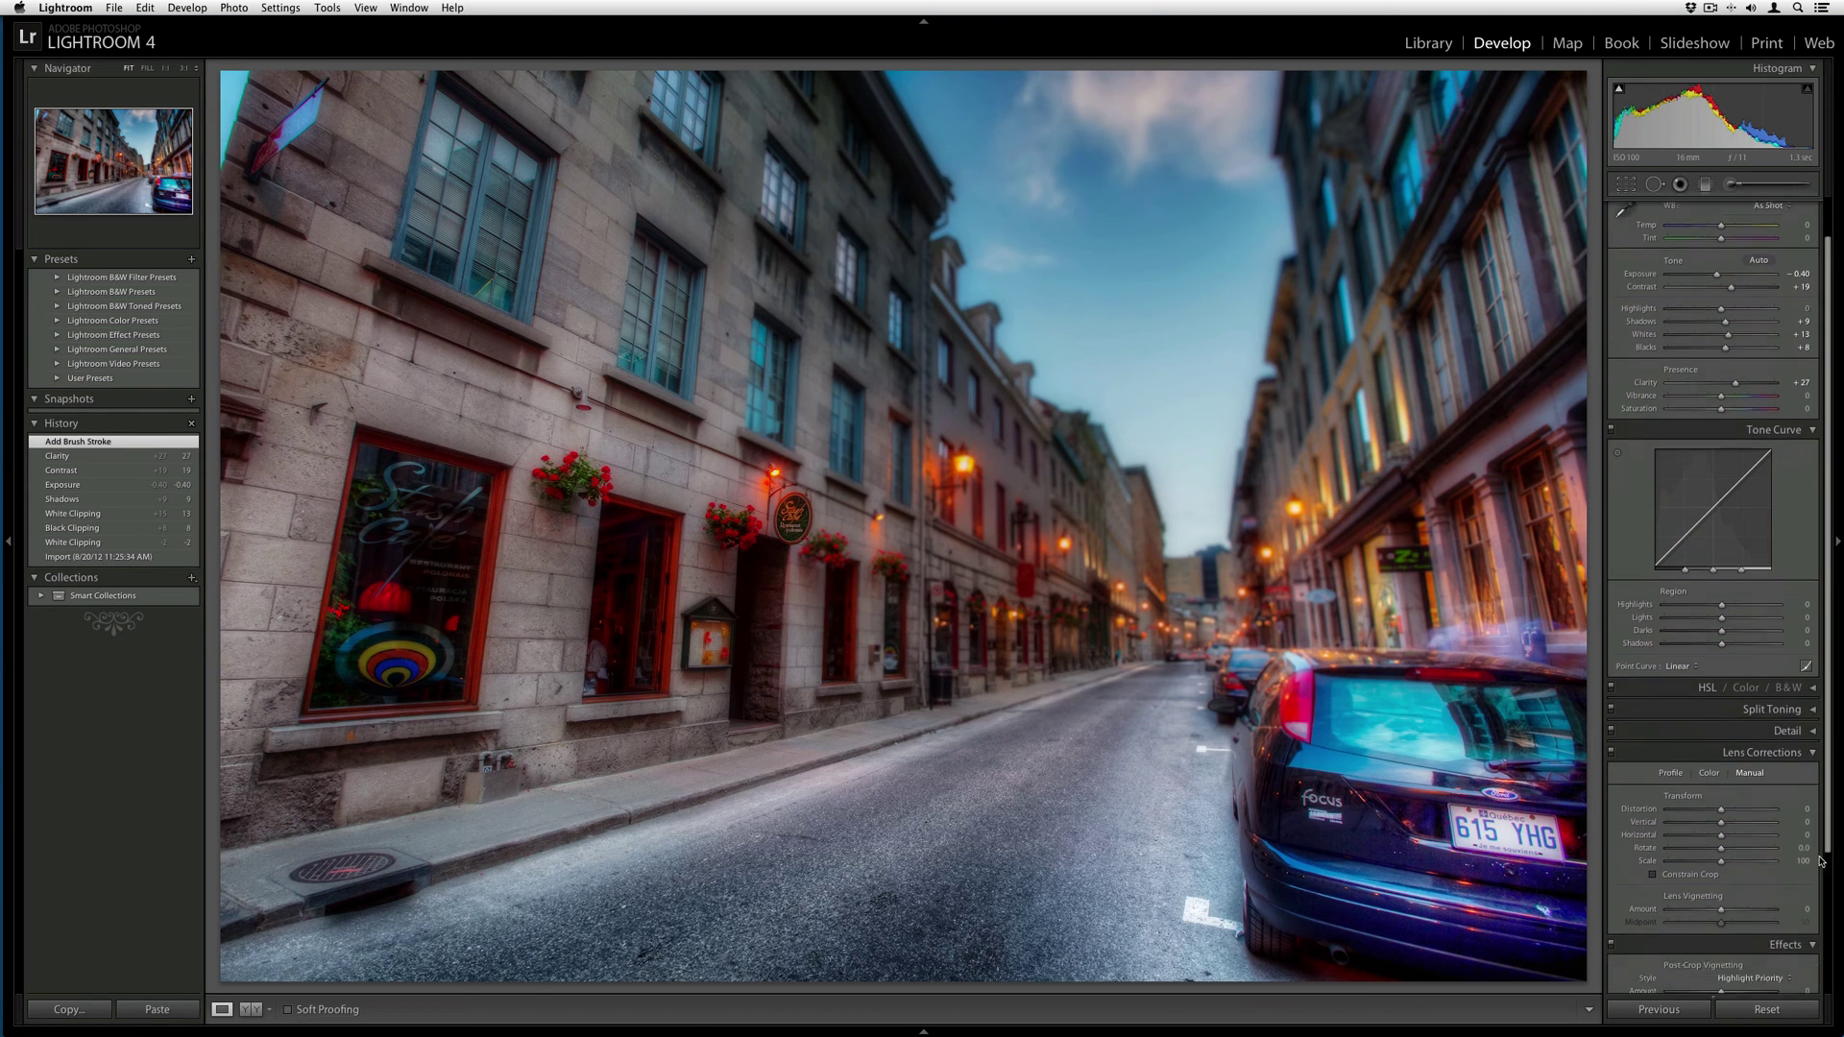
{"action": "left_click_drag", "start_coordinate": [1720, 816], "coordinate": [1706, 834]}
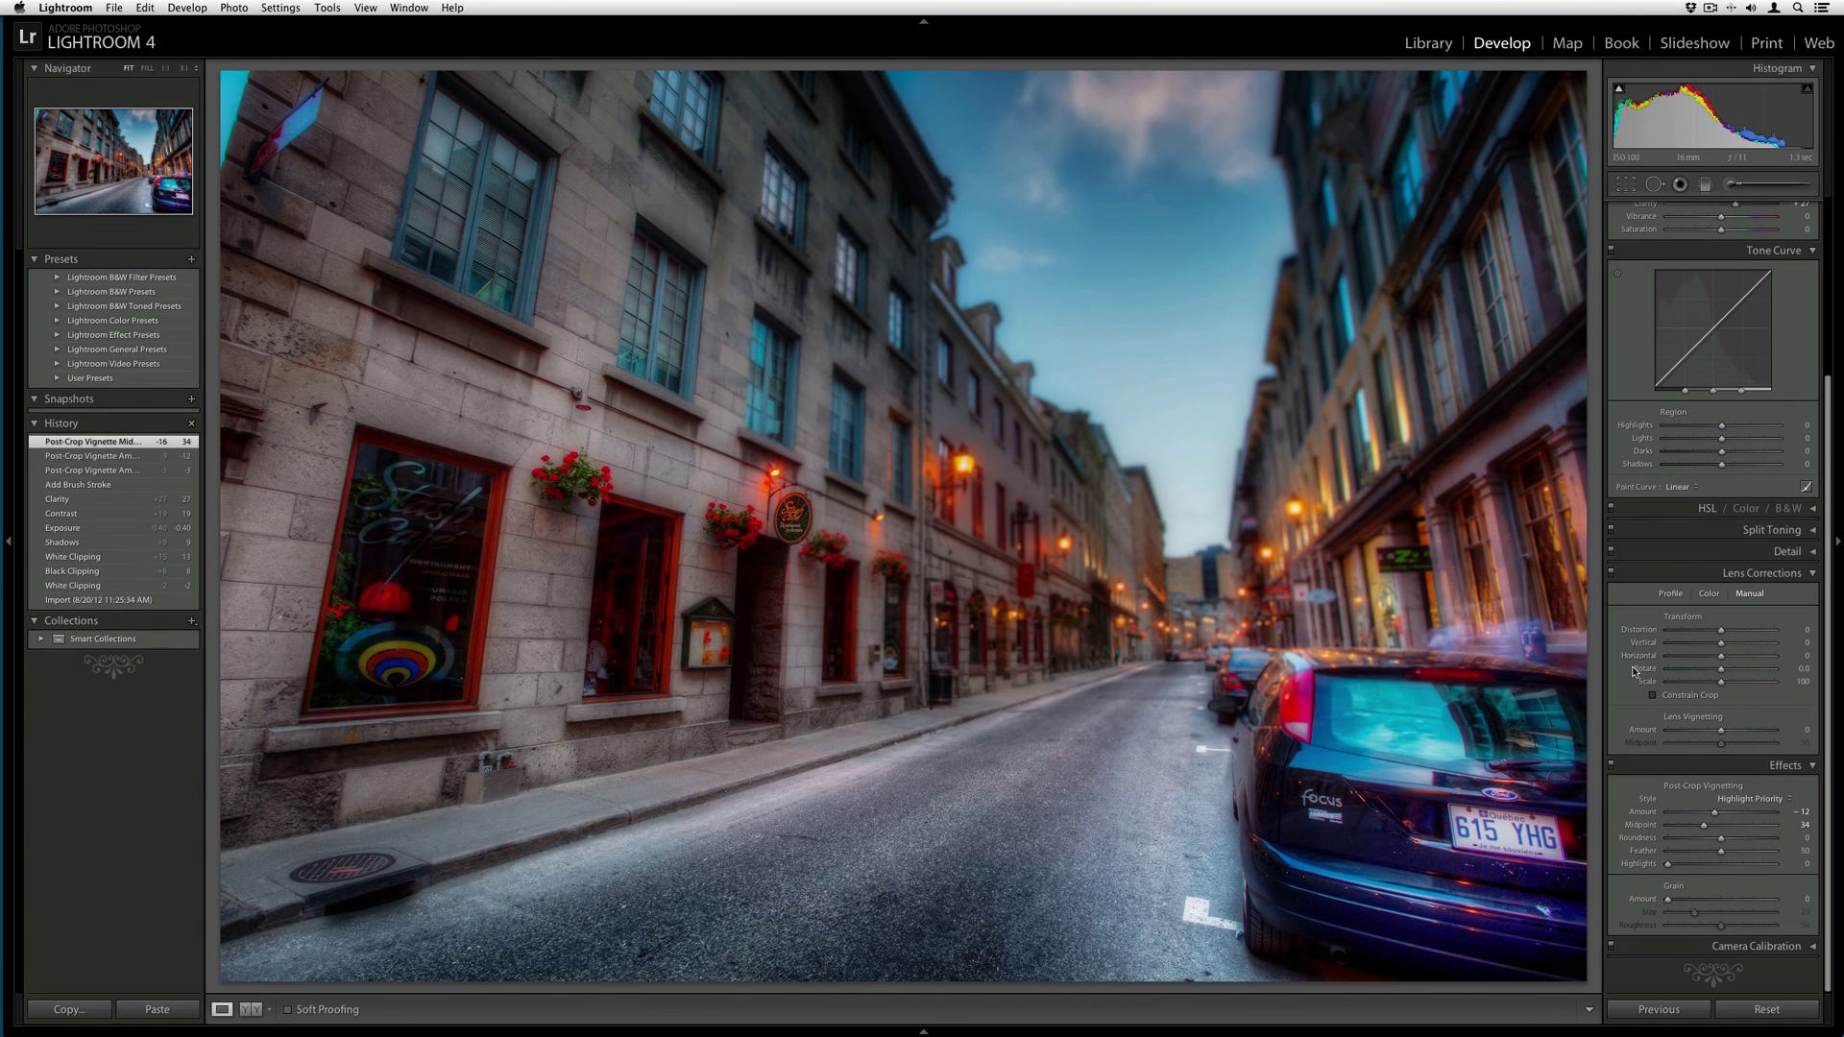
Add two graduated filters with exposure 0.47, one diagonally across the stone building and one rising from the road's lower edge.
{"action": "left_click", "coordinate": [1705, 188]}
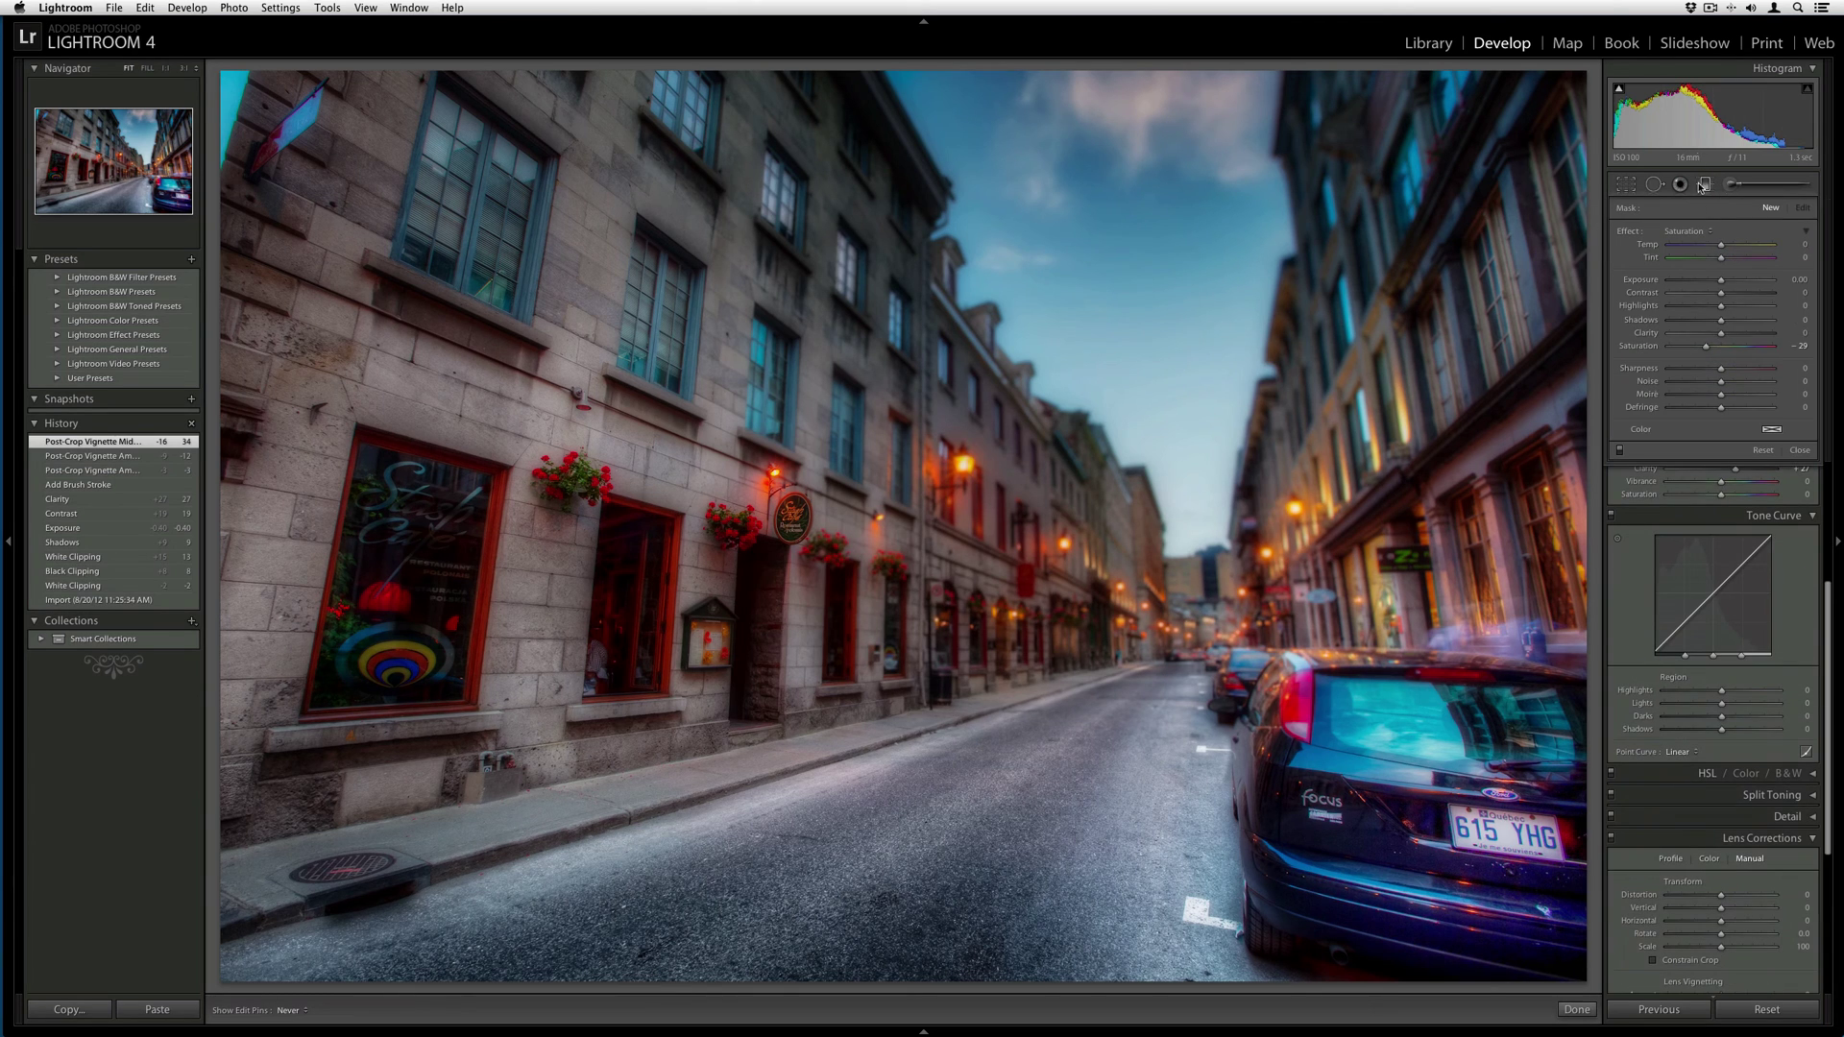
{"action": "left_click", "coordinate": [1706, 230]}
{"action": "key", "text": "Escape"}
{"action": "left_click_drag", "start_coordinate": [1729, 284], "coordinate": [1730, 285]}
{"action": "mouse_move", "coordinate": [253, 420]}
{"action": "left_mouse_down"}
{"action": "mouse_move", "coordinate": [222, 436]}
{"action": "mouse_move", "coordinate": [337, 436]}
{"action": "left_mouse_up"}
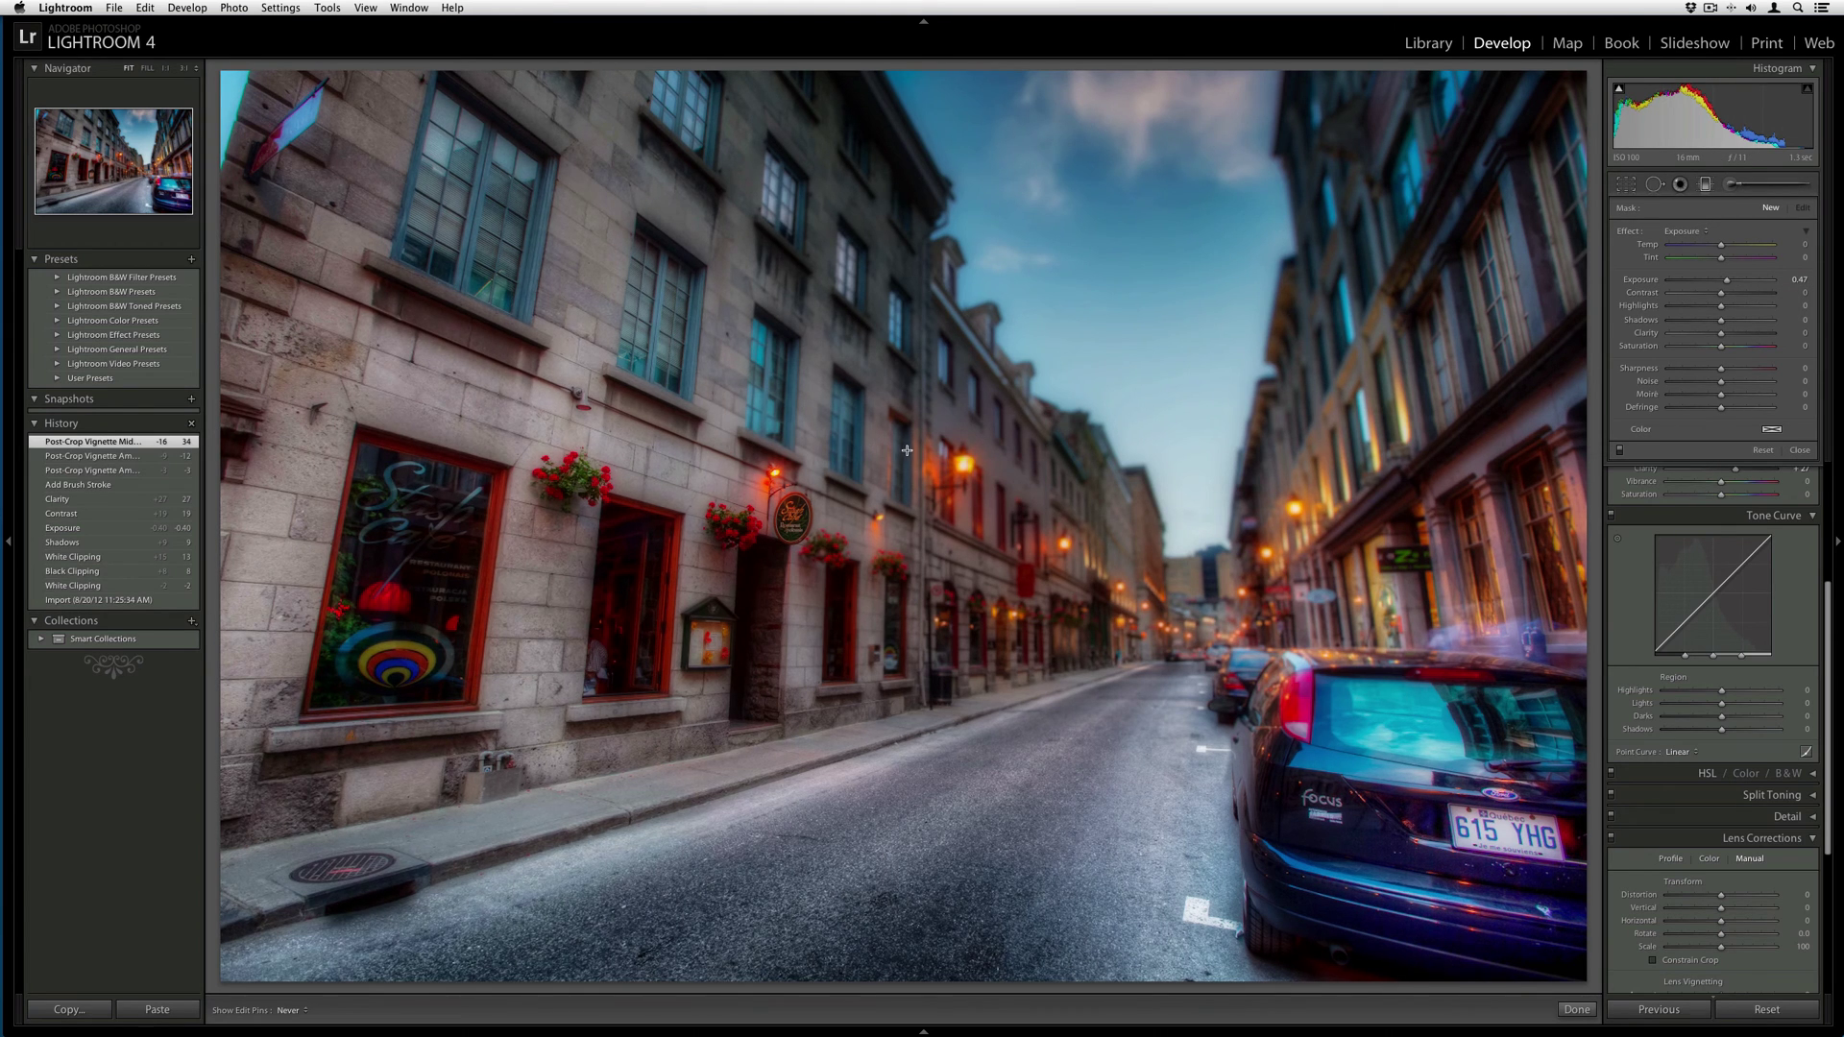
{"action": "left_click_drag", "start_coordinate": [906, 449], "coordinate": [632, 633]}
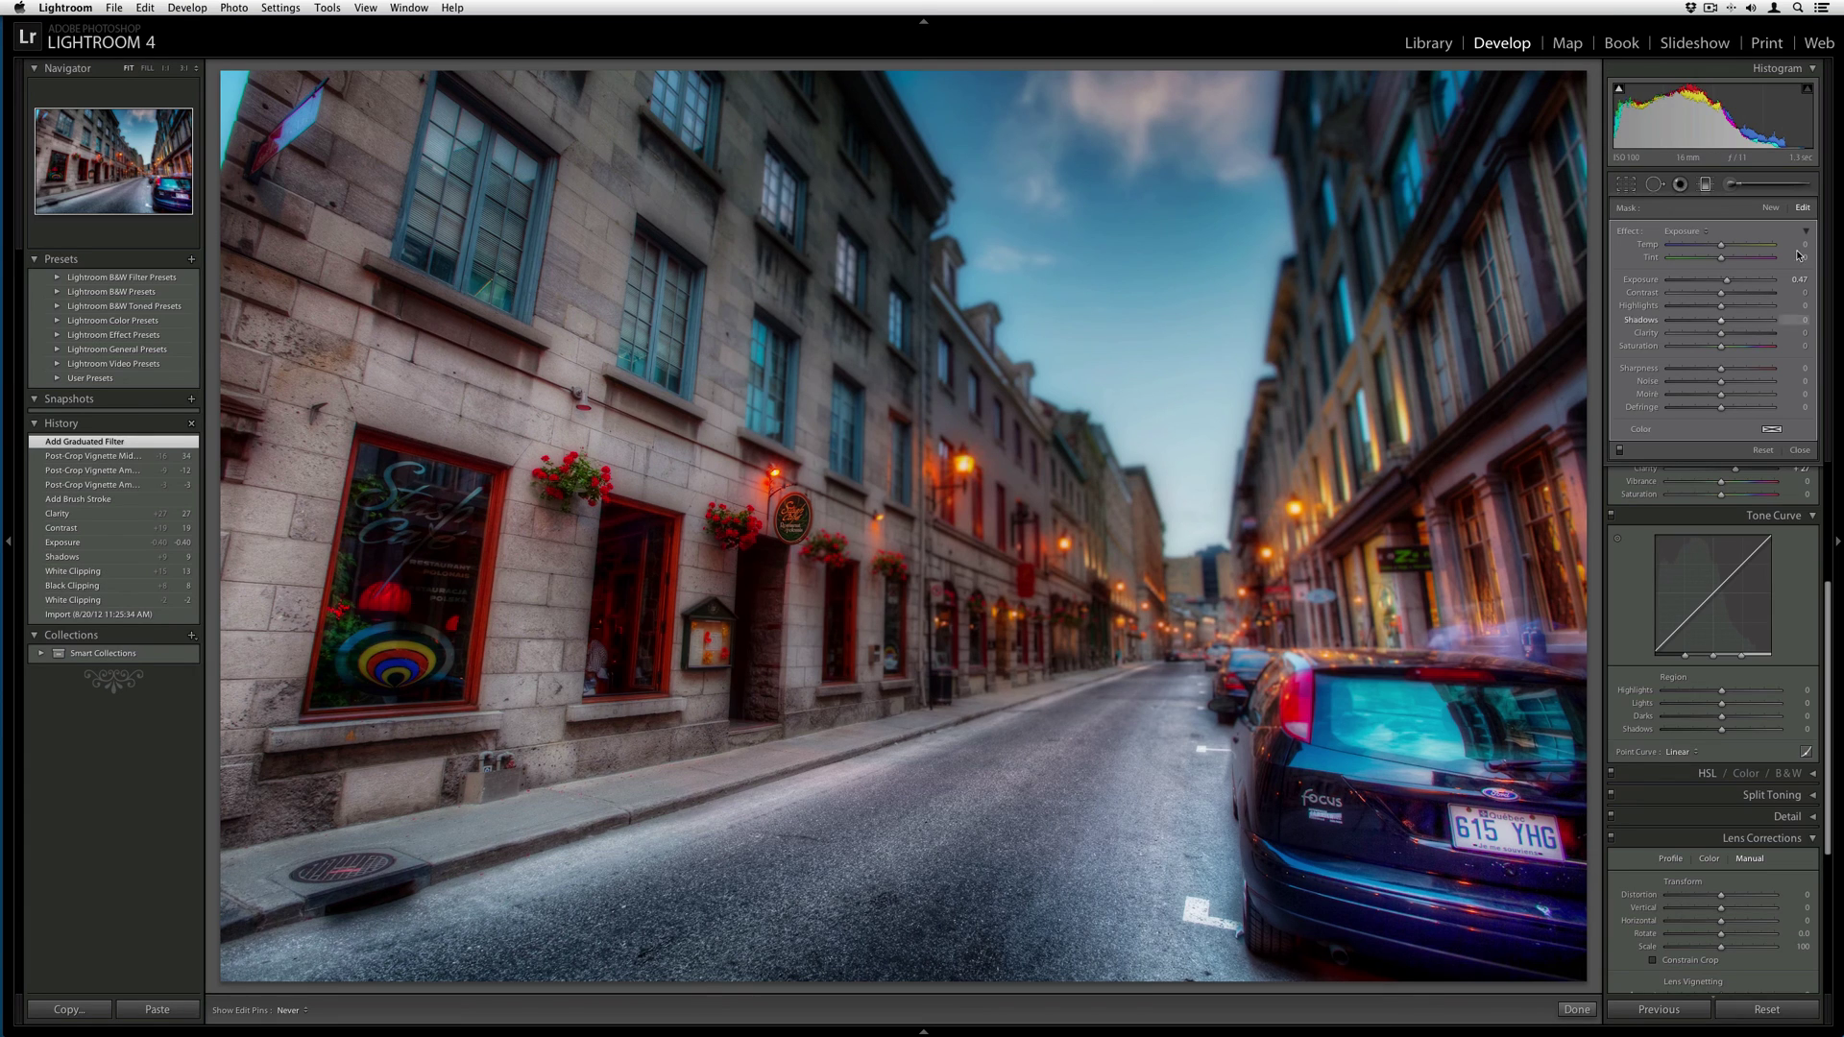
{"action": "key", "text": "Return"}
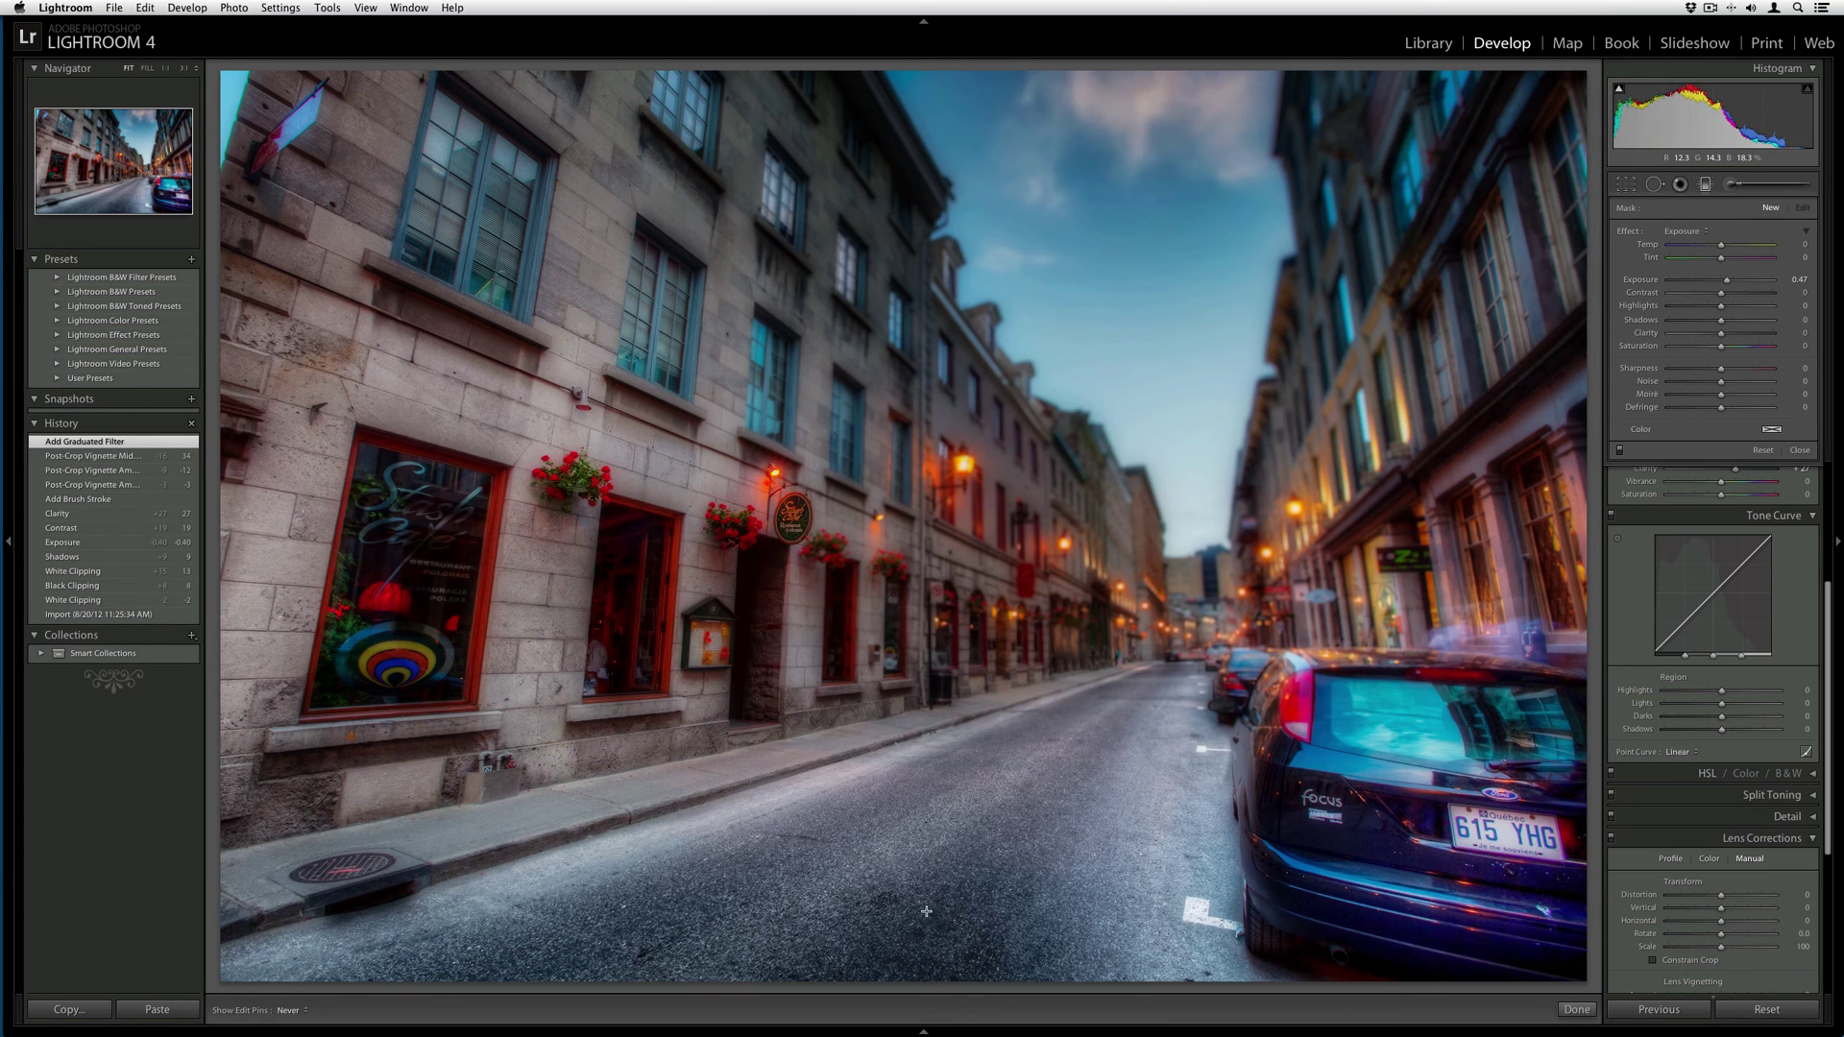
{"action": "left_click_drag", "start_coordinate": [932, 978], "coordinate": [945, 728]}
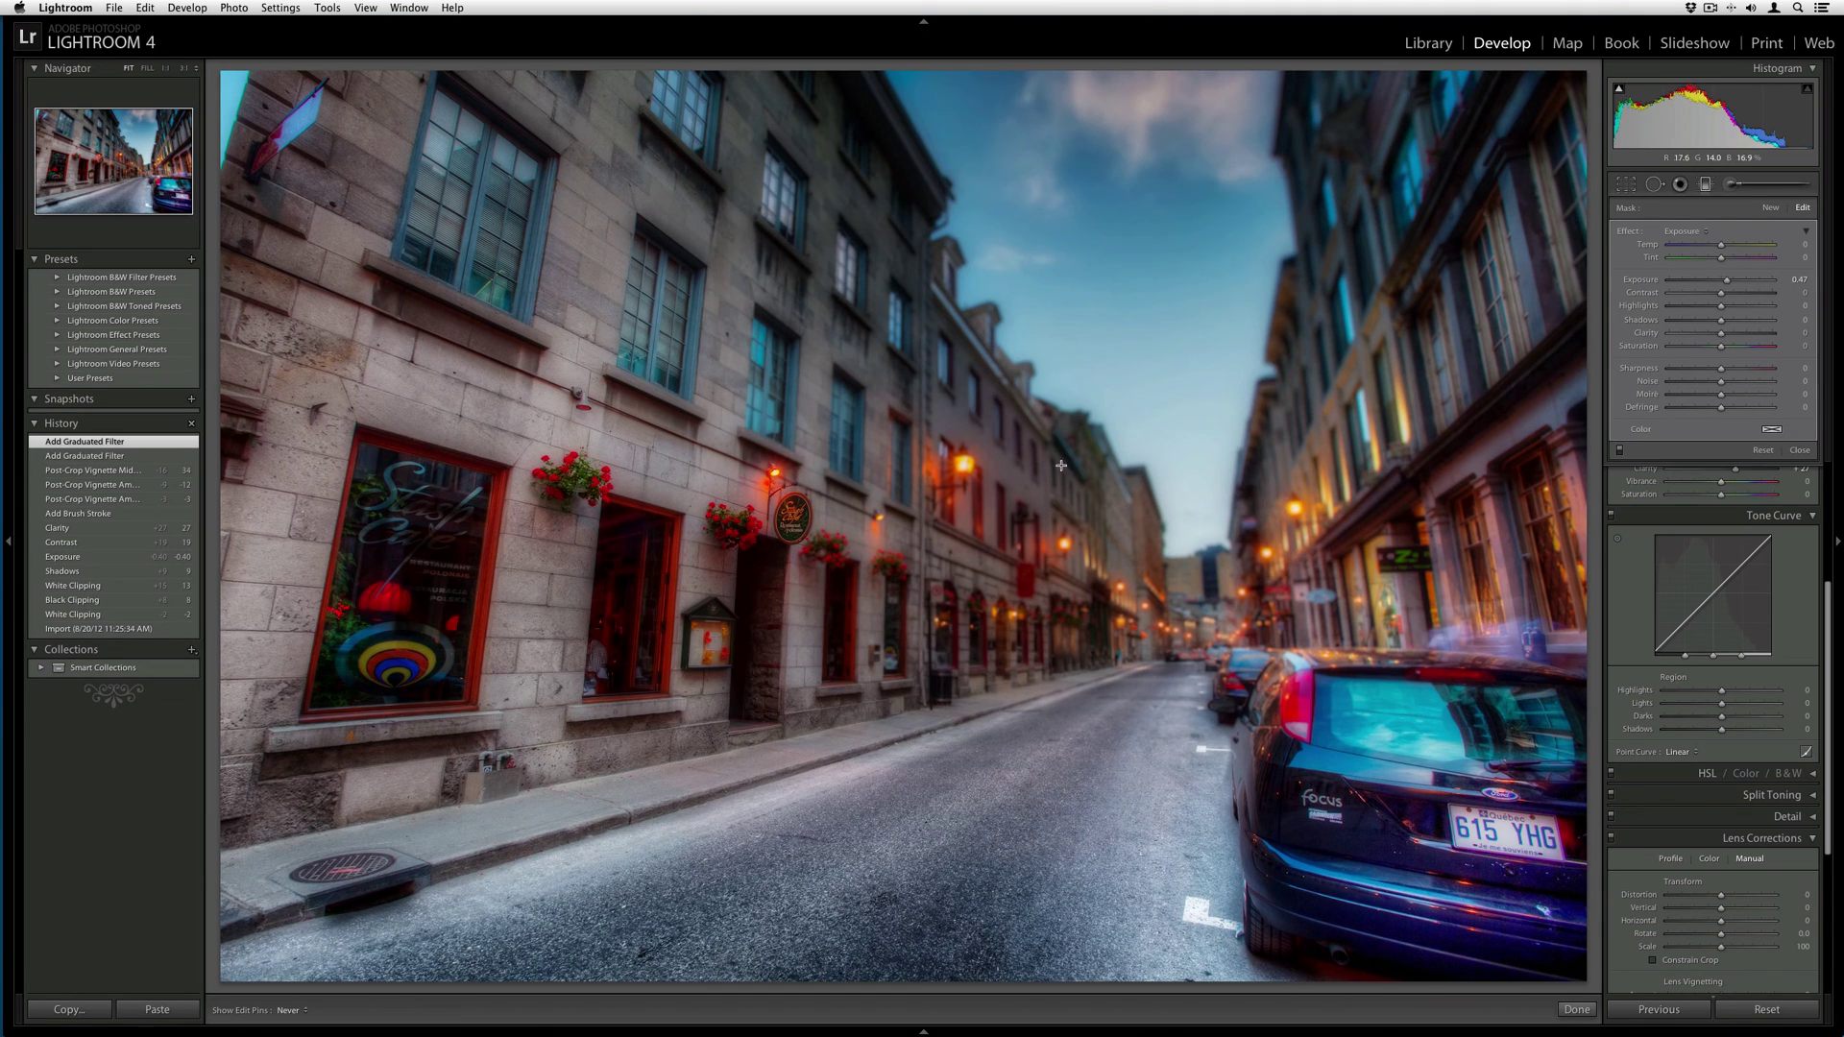
Paint the round sign and menu box with a size 3 Adjustment Brush at exposure 0.28, contrast 31, clarity 37 and saturation 32.
{"action": "left_click", "coordinate": [1746, 185]}
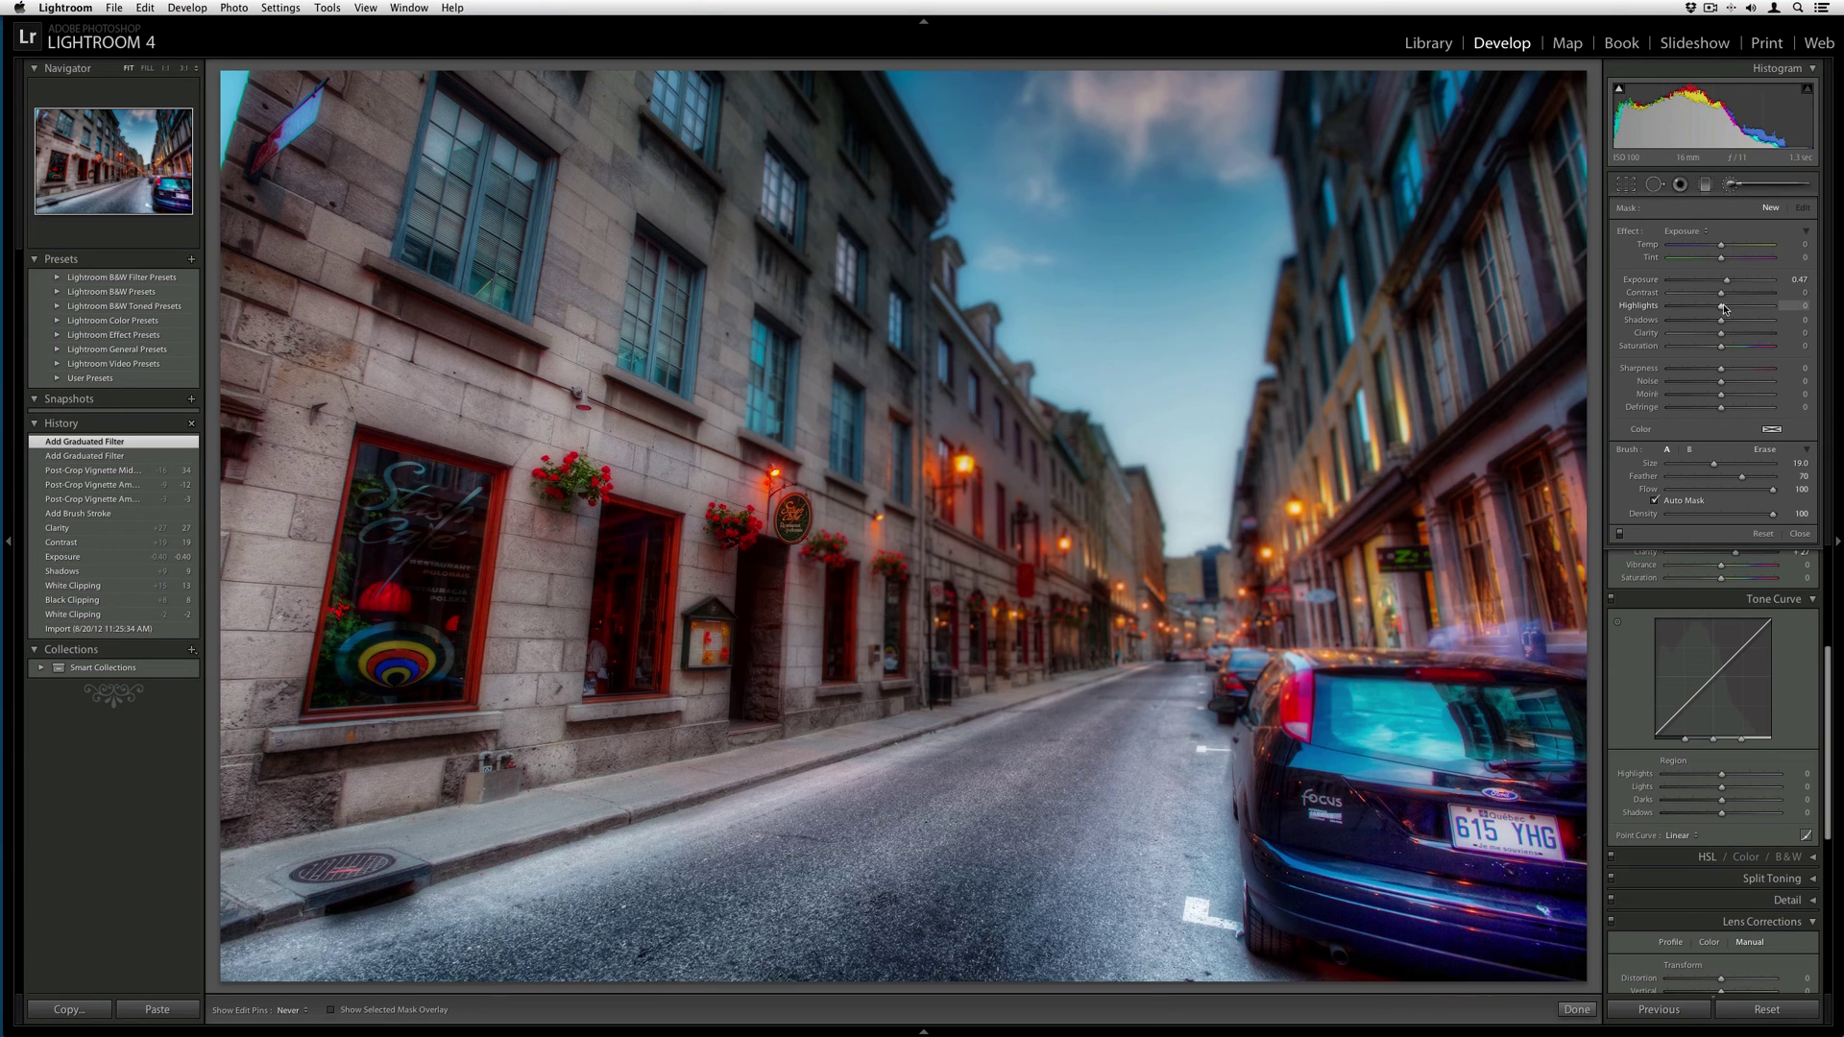
{"action": "left_click_drag", "start_coordinate": [1726, 284], "coordinate": [1739, 334]}
{"action": "key", "text": "bracketleft"}
{"action": "key", "text": "bracketleft"}
{"action": "key", "text": "bracketleft"}
{"action": "key", "text": "bracketleft"}
{"action": "key", "text": "bracketleft"}
{"action": "key", "text": "bracketleft"}
{"action": "key", "text": "bracketleft"}
{"action": "key", "text": "bracketleft"}
{"action": "left_click_drag", "start_coordinate": [792, 519], "coordinate": [788, 534]}
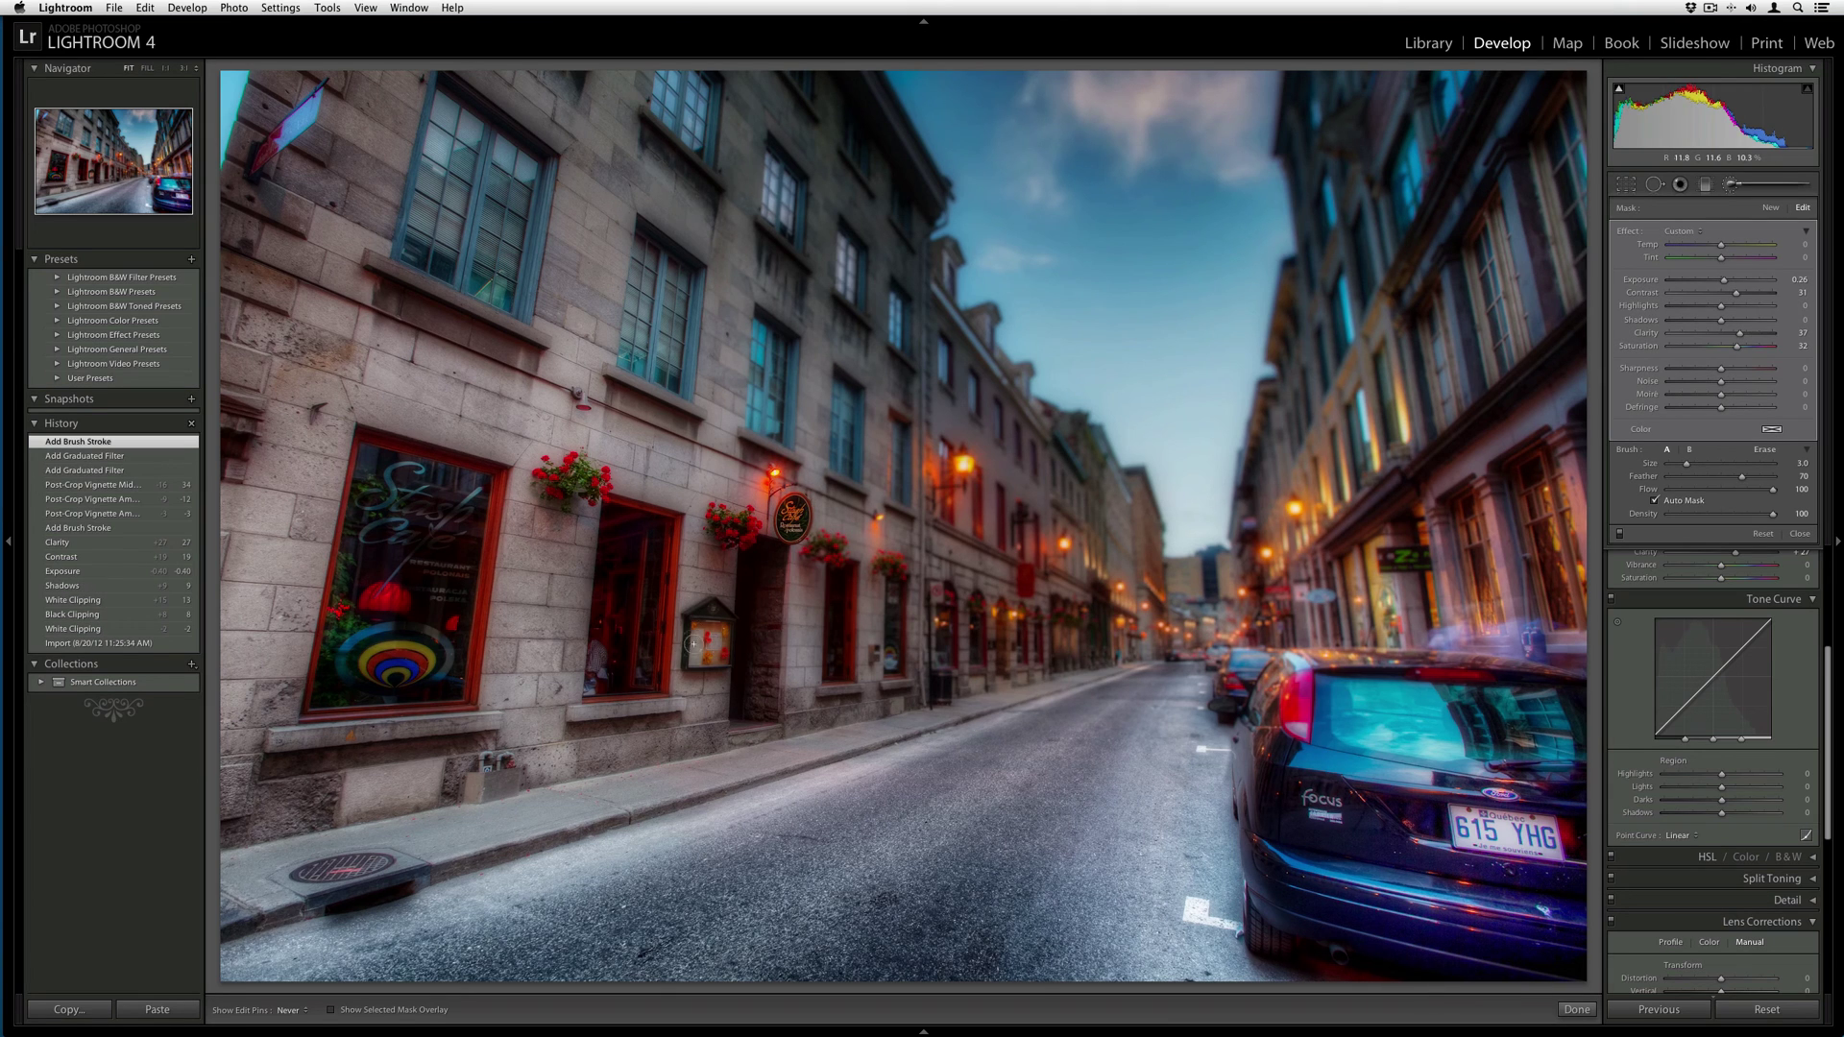
{"action": "left_click_drag", "start_coordinate": [694, 643], "coordinate": [714, 662]}
Enlarge the Adjustment Brush to size 7 and paint the same adjustment over the two red-framed shop windows.
{"action": "key", "text": "bracketright"}
{"action": "key", "text": "bracketright"}
{"action": "key", "text": "bracketright"}
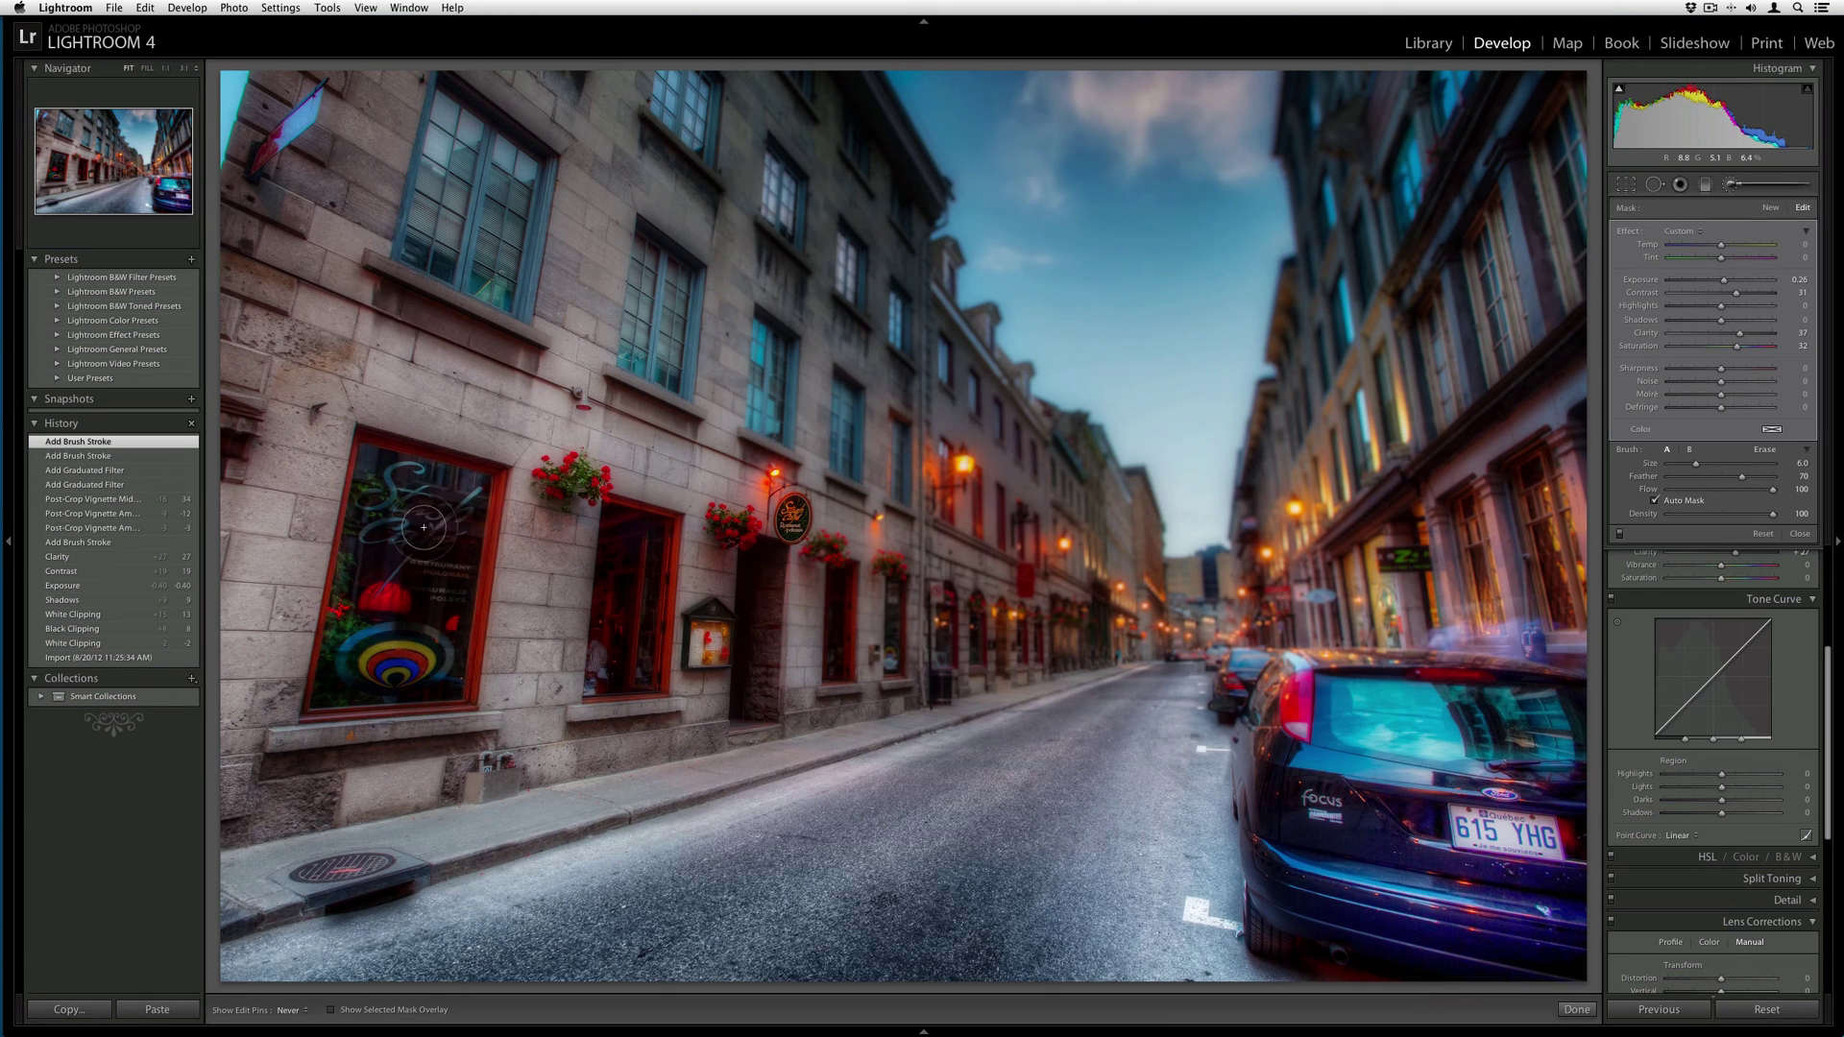
{"action": "key", "text": "bracketright"}
{"action": "mouse_move", "coordinate": [423, 526]}
{"action": "left_mouse_down"}
{"action": "mouse_move", "coordinate": [372, 507]}
{"action": "mouse_move", "coordinate": [410, 672]}
{"action": "mouse_move", "coordinate": [414, 489]}
{"action": "mouse_move", "coordinate": [429, 510]}
{"action": "mouse_move", "coordinate": [342, 687]}
{"action": "mouse_move", "coordinate": [433, 479]}
{"action": "mouse_move", "coordinate": [356, 493]}
{"action": "mouse_move", "coordinate": [469, 586]}
{"action": "left_mouse_up"}
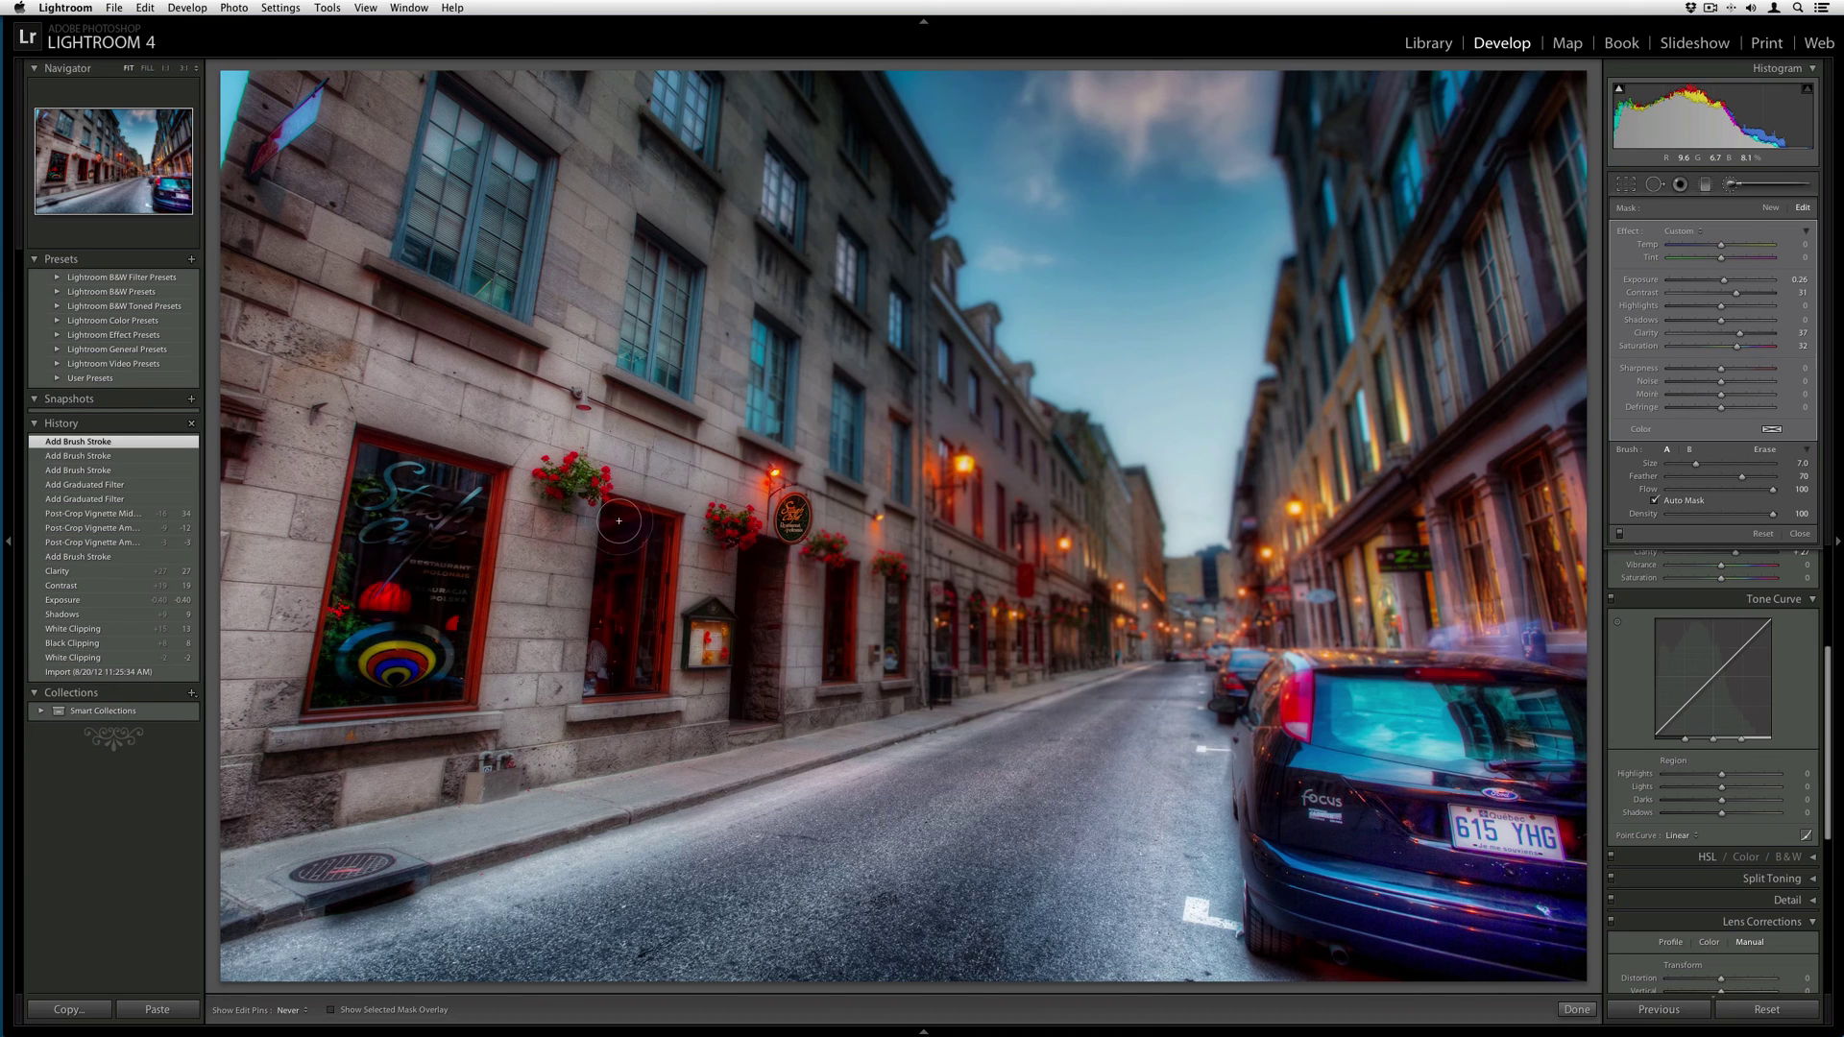
{"action": "mouse_move", "coordinate": [618, 520]}
{"action": "left_mouse_down"}
{"action": "mouse_move", "coordinate": [601, 668]}
{"action": "mouse_move", "coordinate": [625, 670]}
{"action": "mouse_move", "coordinate": [644, 567]}
{"action": "left_mouse_up"}
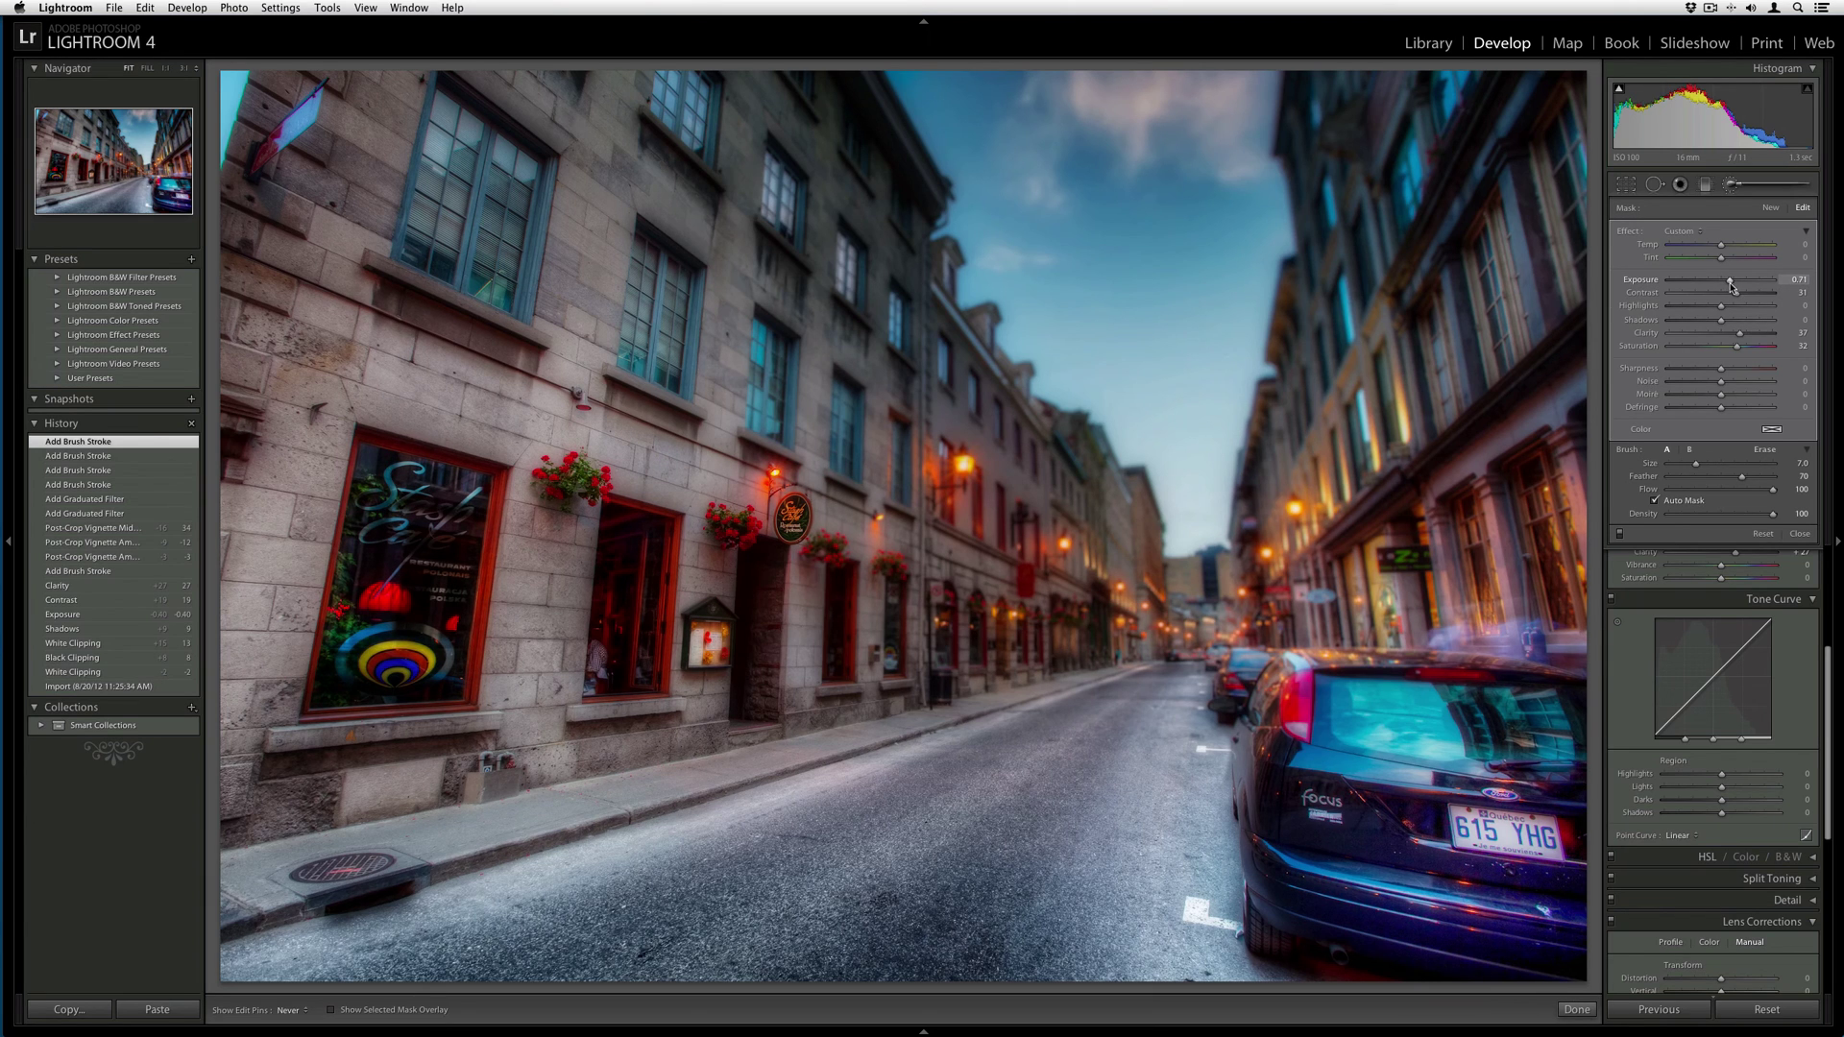
Set the brush adjustment's exposure to 0.70 and paint it over the hanging red flowers with a size 5 brush.
{"action": "left_click_drag", "start_coordinate": [1731, 285], "coordinate": [1730, 286]}
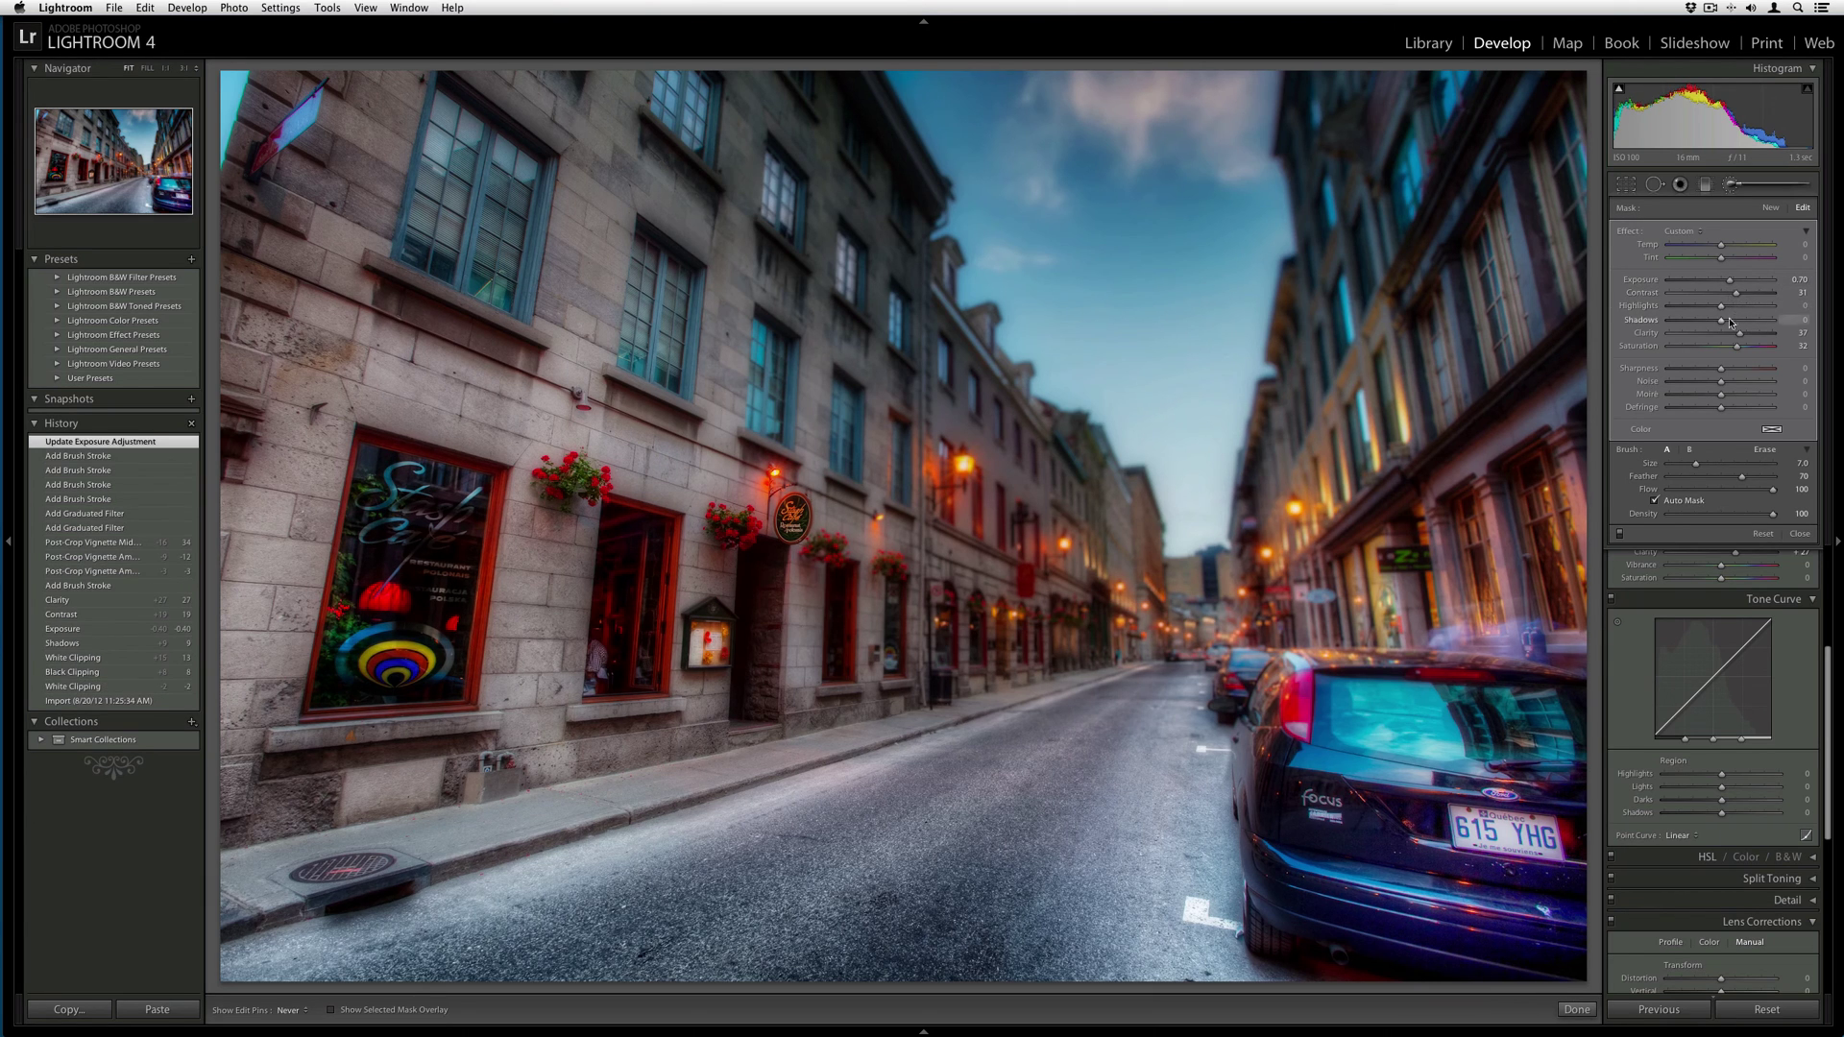
{"action": "key", "text": "bracketleft"}
{"action": "key", "text": "bracketleft"}
{"action": "left_click_drag", "start_coordinate": [575, 470], "coordinate": [555, 485]}
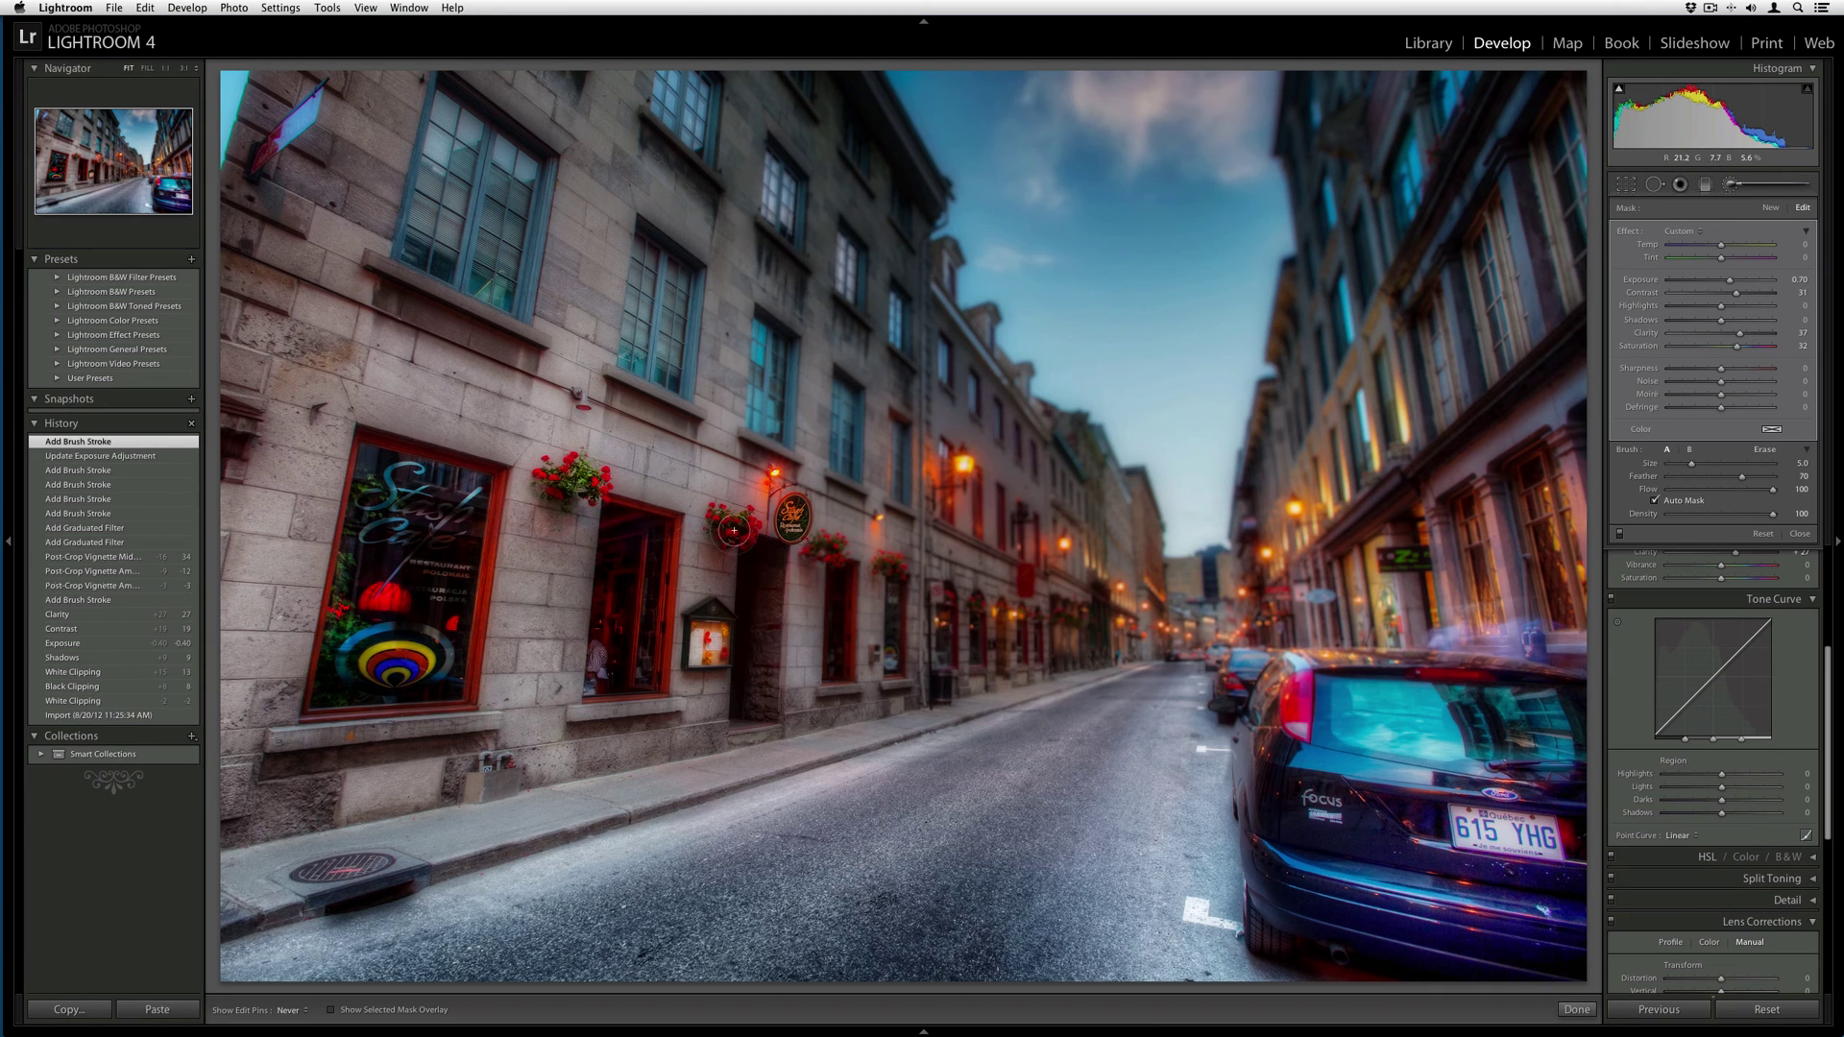
Reduce the Adjustment Brush to size 3 and extend the current adjustment over the flowers beside the round sign and the manhole cover.
{"action": "key", "text": "bracketleft"}
{"action": "key", "text": "bracketleft"}
{"action": "left_click_drag", "start_coordinate": [731, 518], "coordinate": [711, 560]}
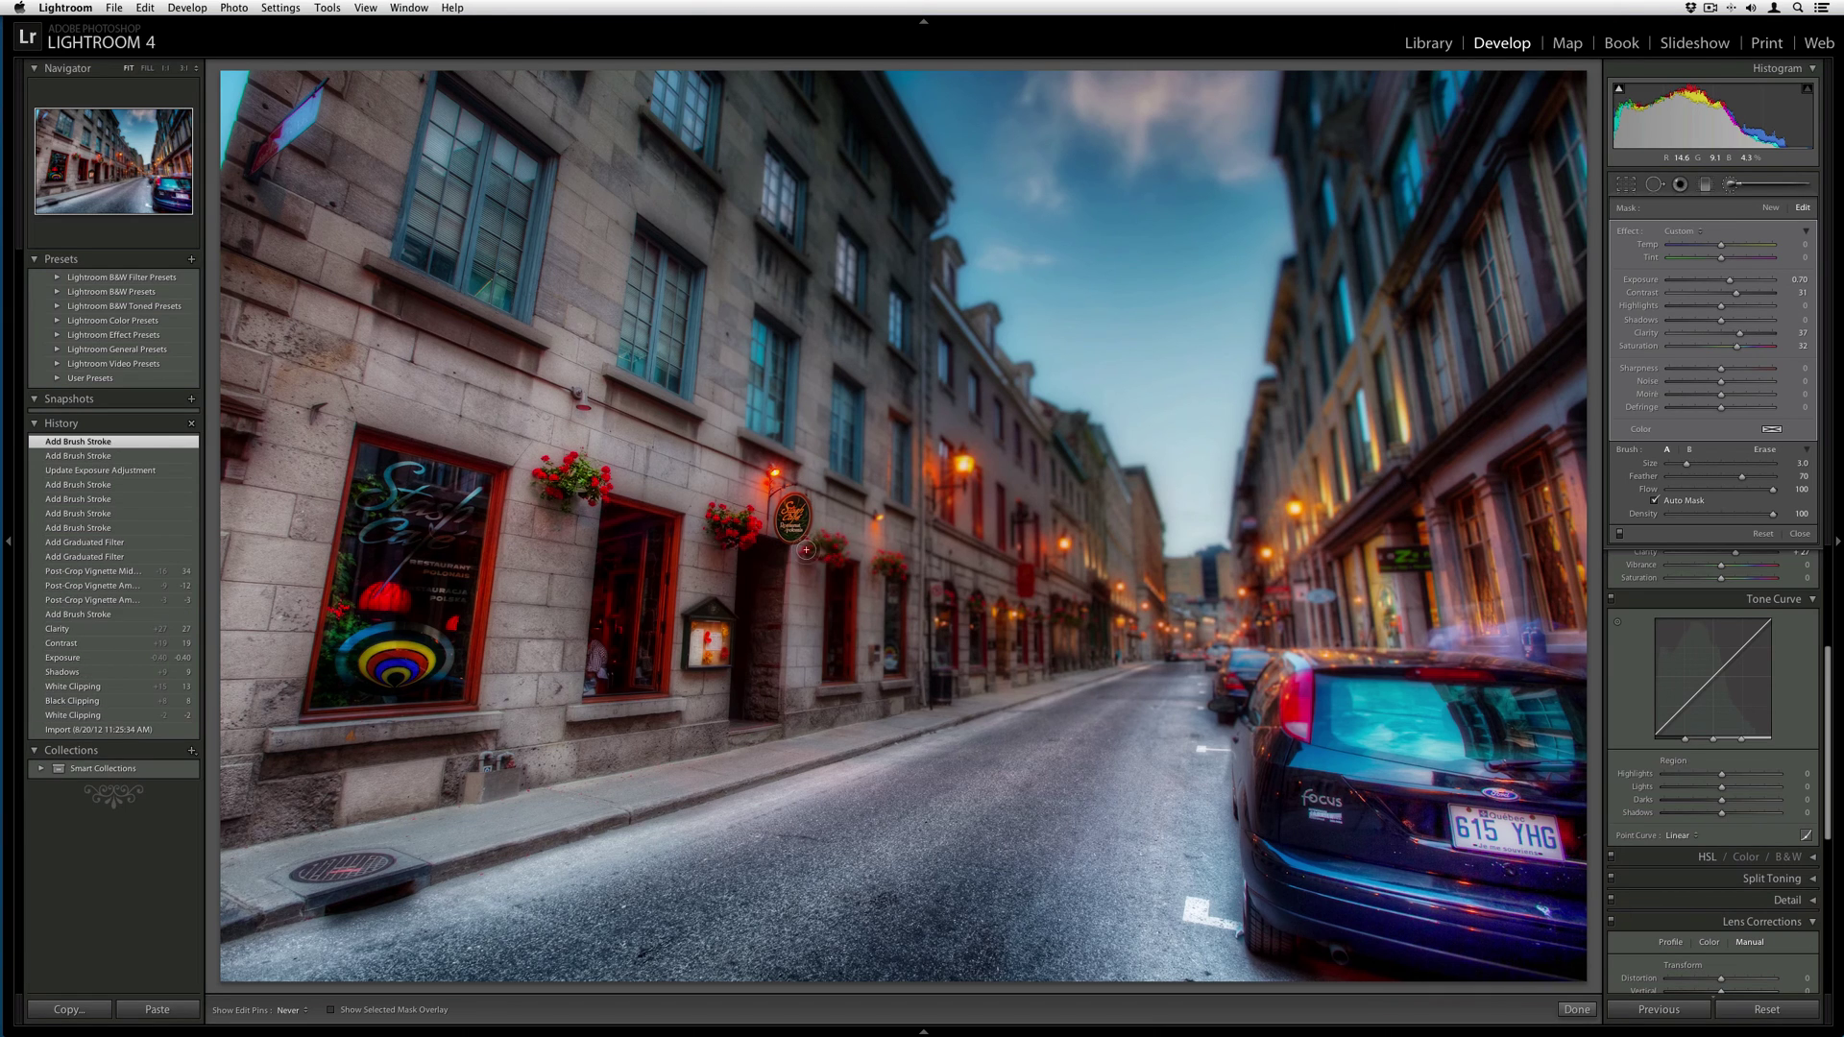
{"action": "left_click_drag", "start_coordinate": [821, 550], "coordinate": [814, 552]}
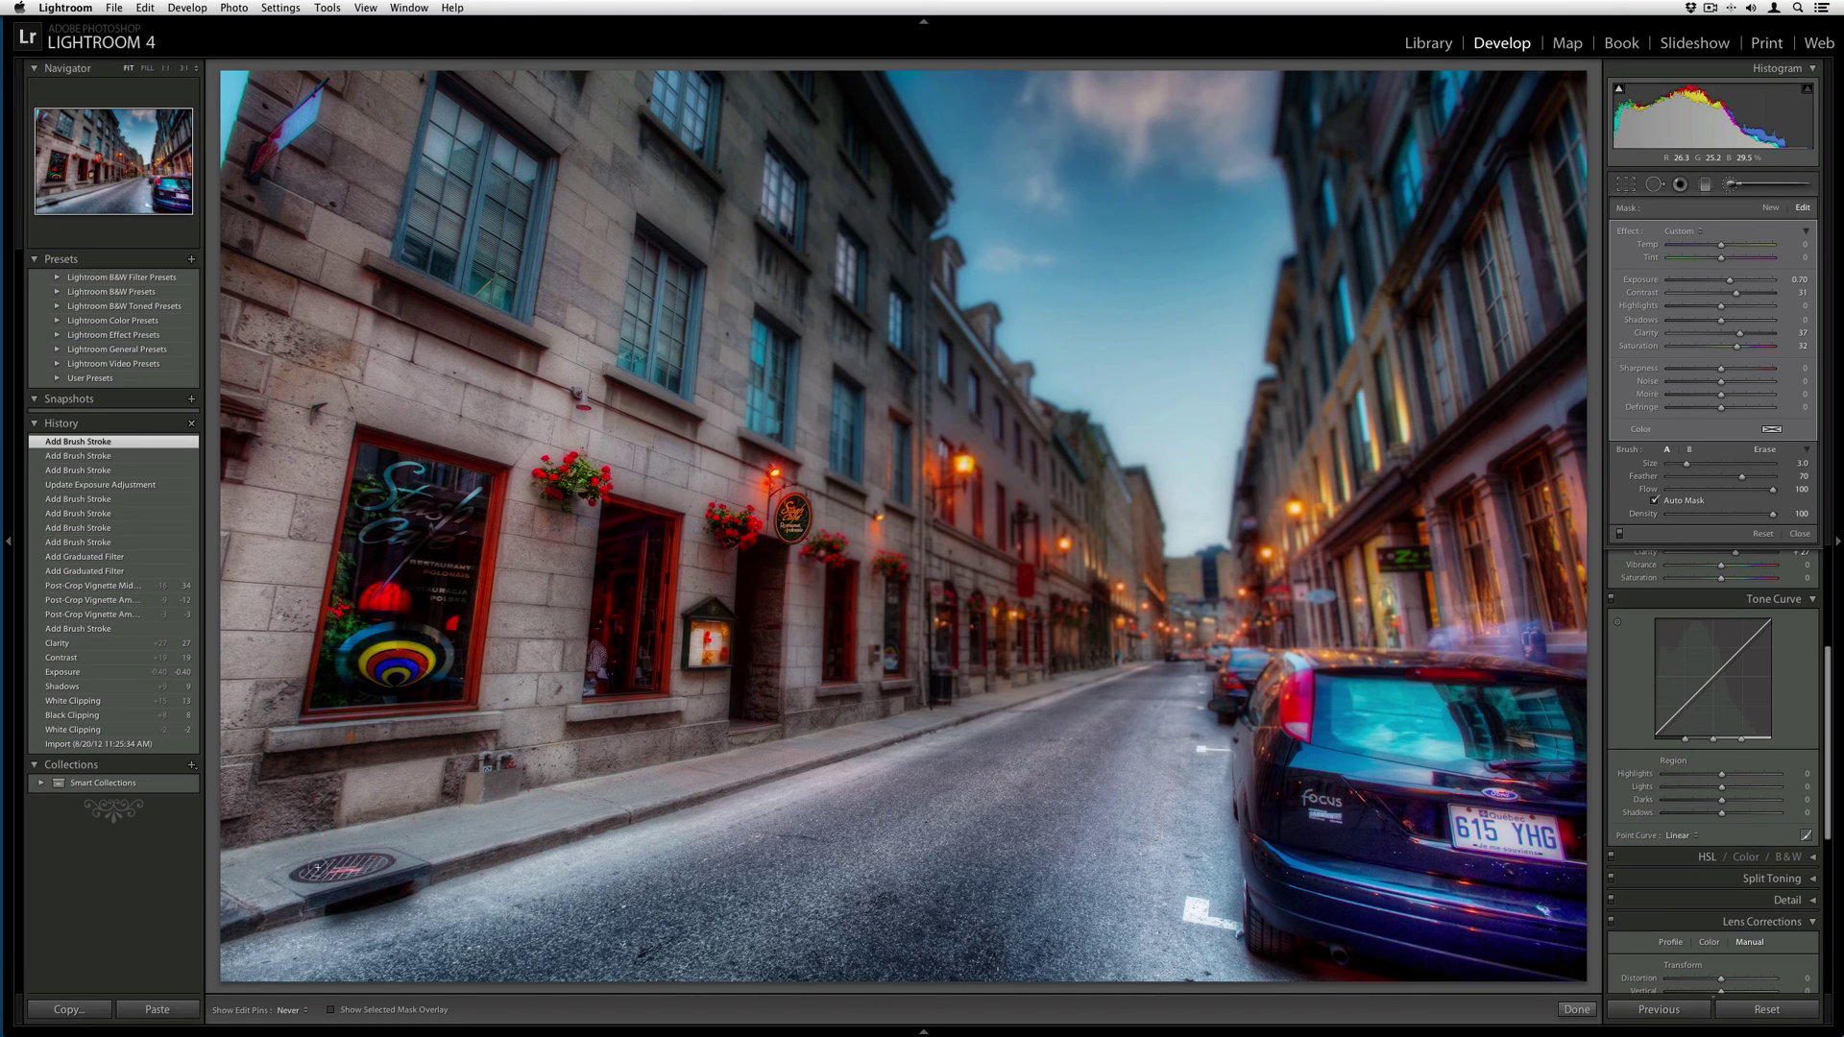
{"action": "left_click_drag", "start_coordinate": [317, 868], "coordinate": [312, 875]}
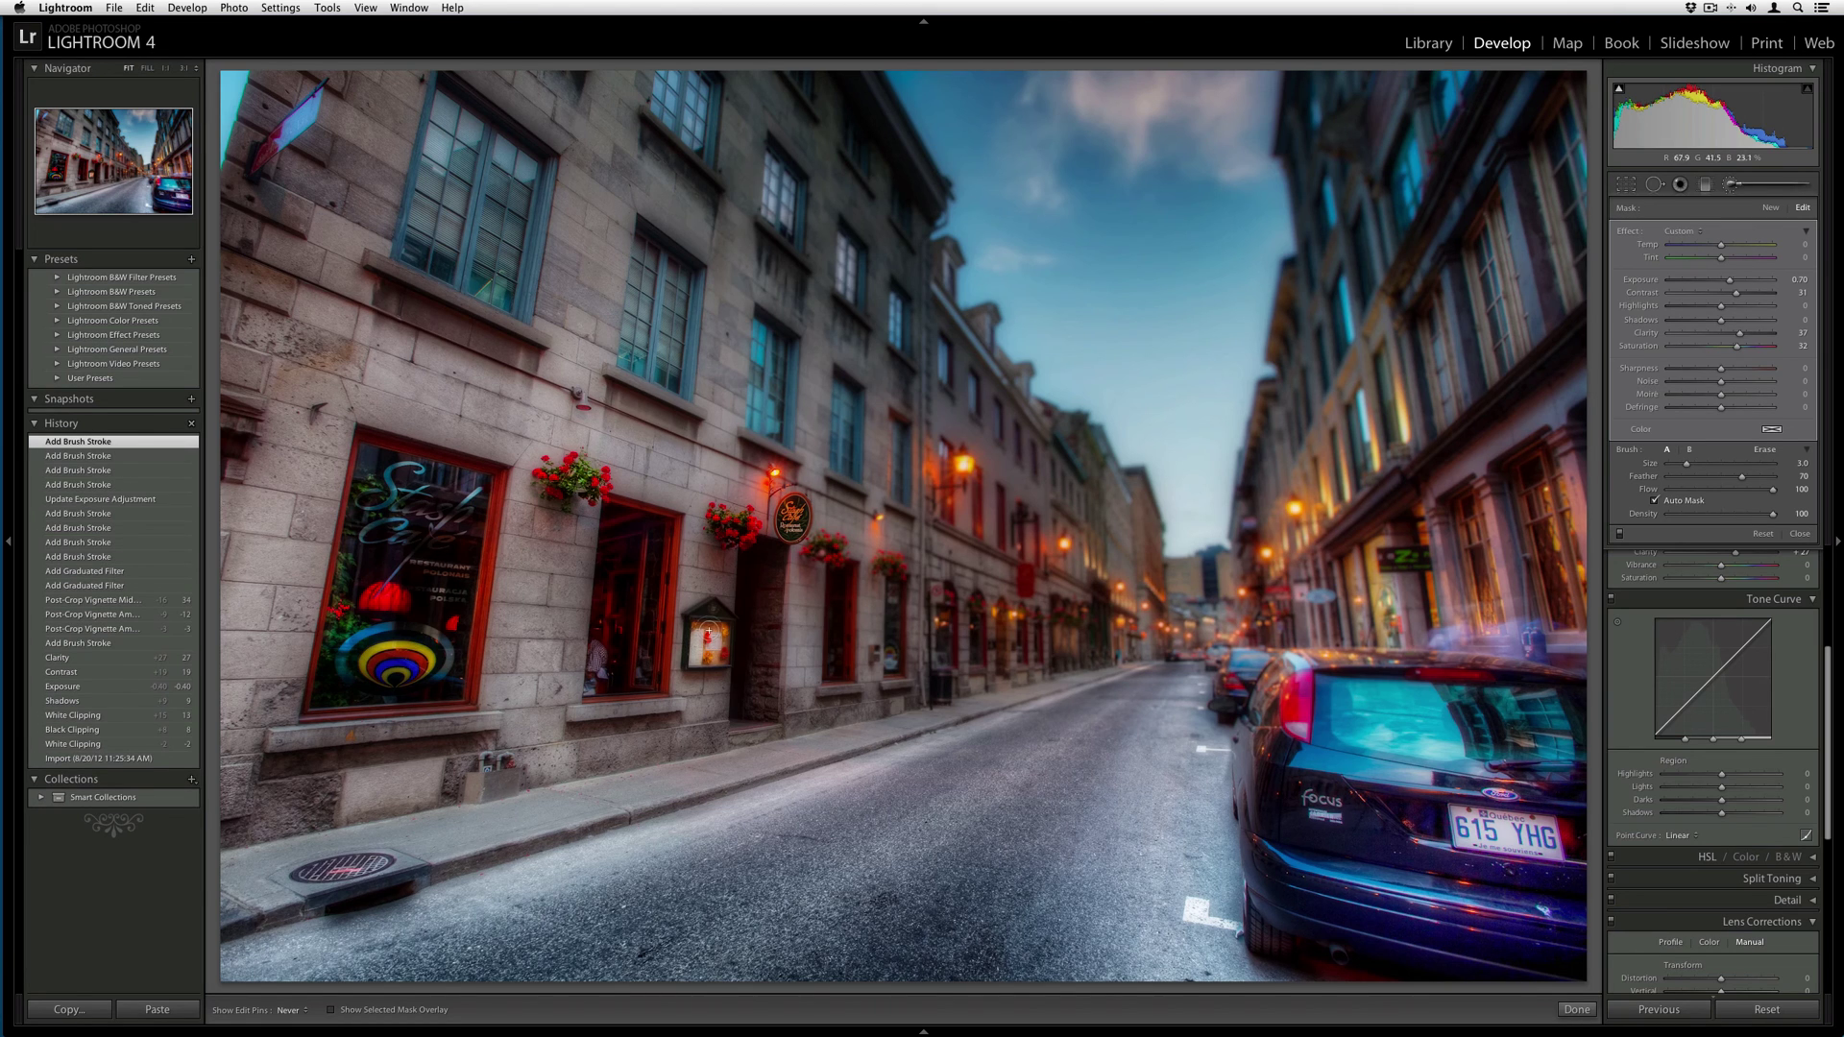
Start a new brush adjustment with only exposure lowered to -0.59 and paint it over the car's licence plate.
{"action": "left_click", "coordinate": [1771, 207]}
{"action": "left_click_drag", "start_coordinate": [1730, 279], "coordinate": [1713, 279]}
{"action": "left_click", "coordinate": [1683, 230]}
{"action": "left_click", "coordinate": [1700, 283]}
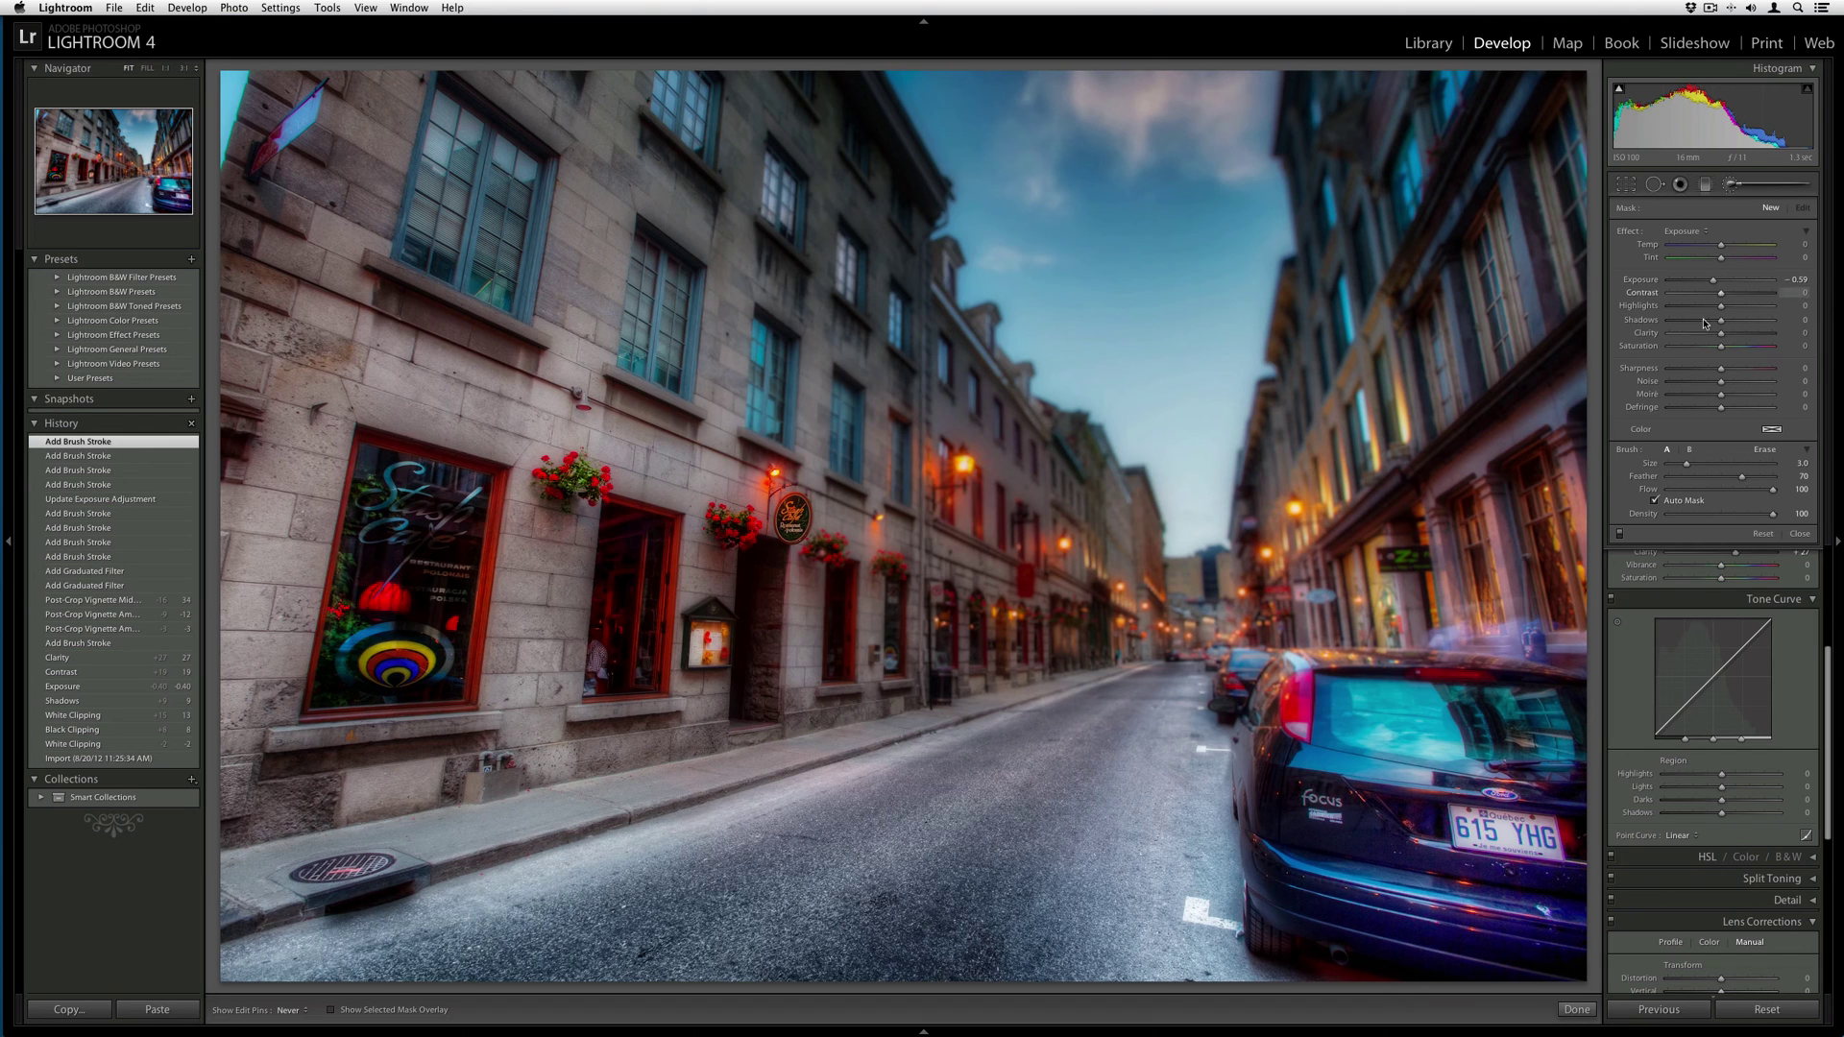
{"action": "left_click_drag", "start_coordinate": [1377, 826], "coordinate": [1572, 827]}
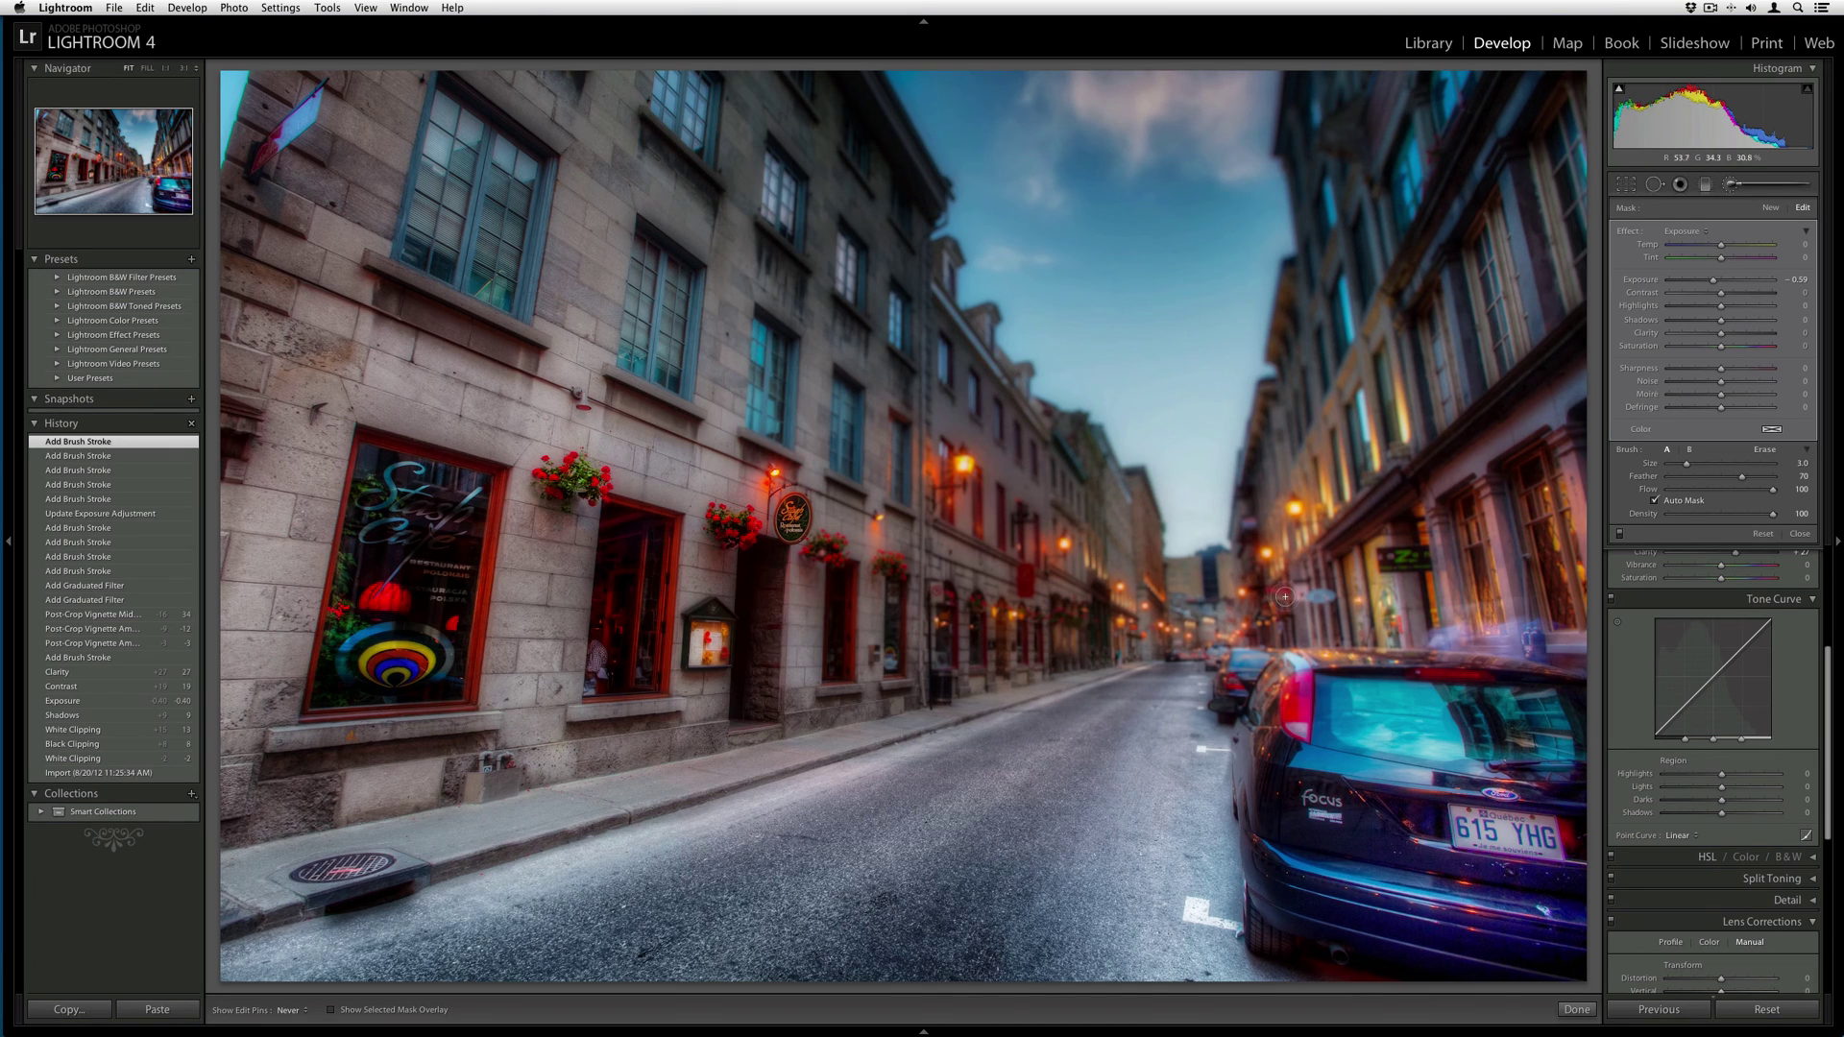
{"action": "key", "text": "h"}
{"action": "key", "text": "h"}
{"action": "left_click_drag", "start_coordinate": [1445, 638], "coordinate": [1551, 632]}
{"action": "key", "text": "h"}
{"action": "key", "text": "super+z"}
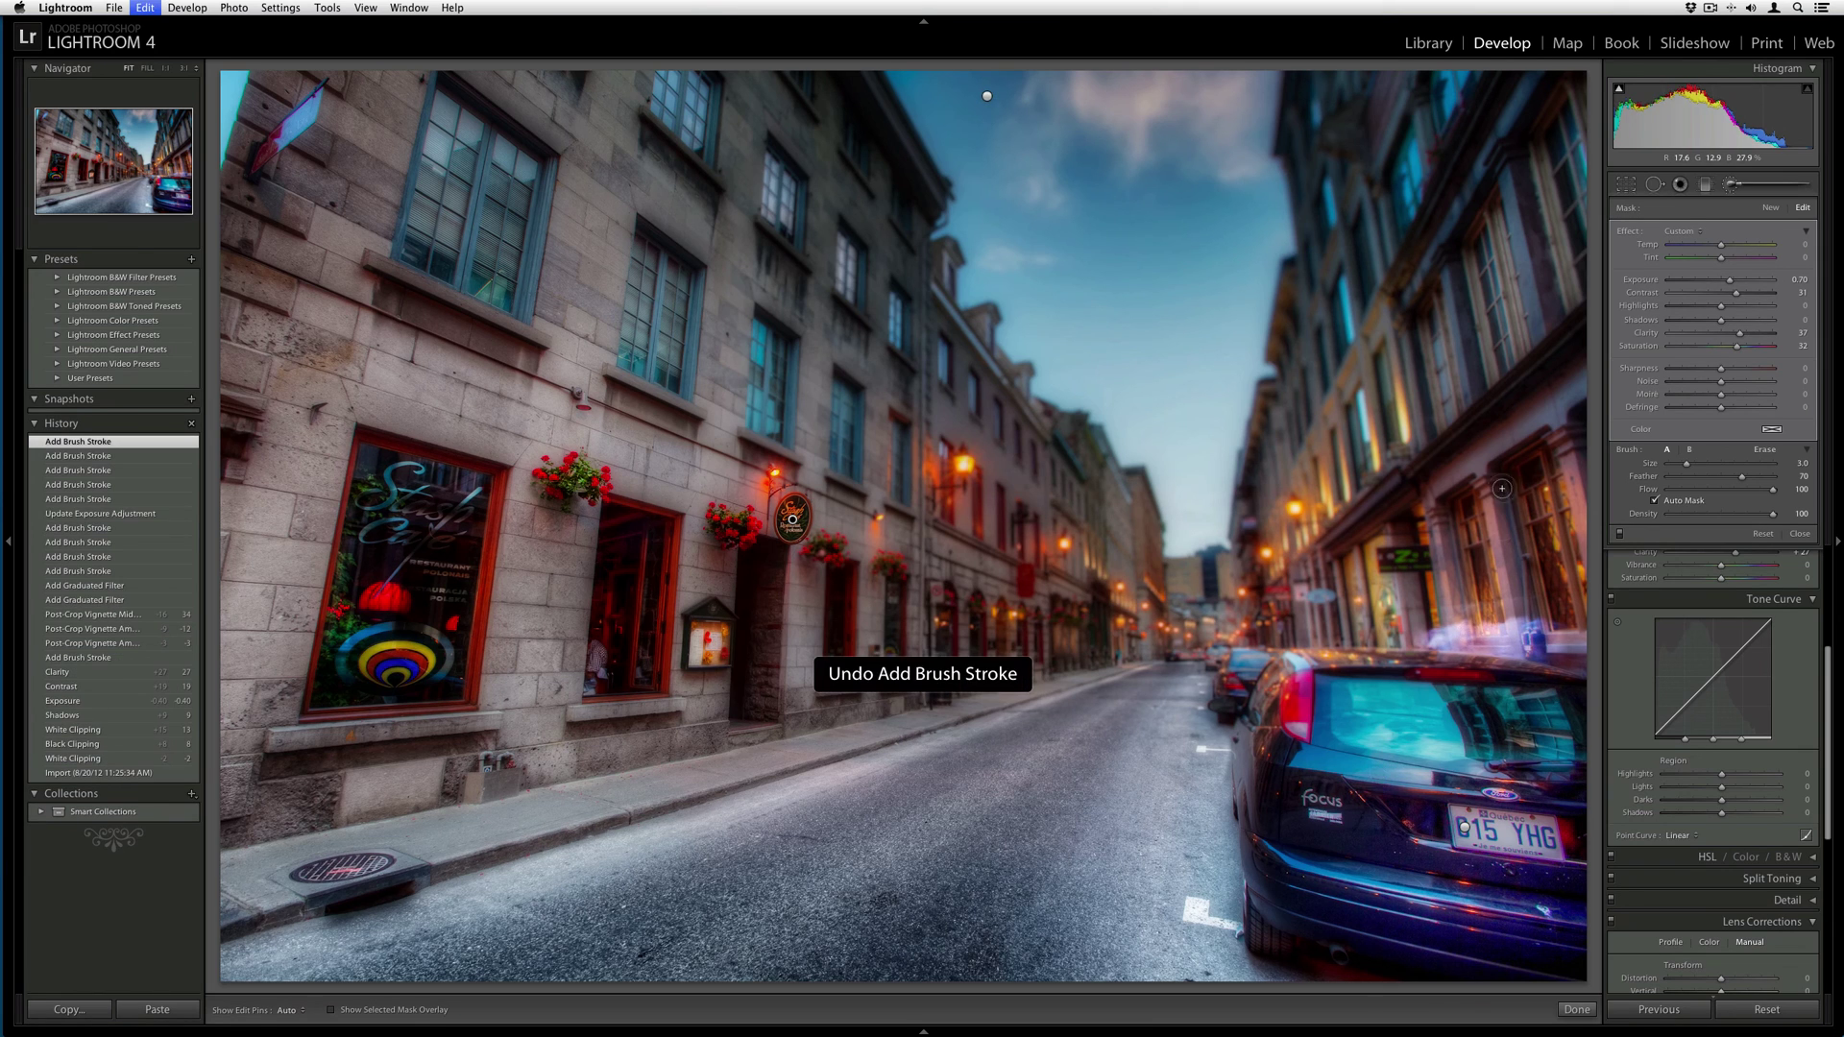
Start a new brush adjustment with exposure 0.17, contrast 36 and clarity 35, and paint it over the blurred area above the car's roof.
{"action": "left_click", "coordinate": [1771, 209]}
{"action": "left_click_drag", "start_coordinate": [1721, 280], "coordinate": [1724, 286]}
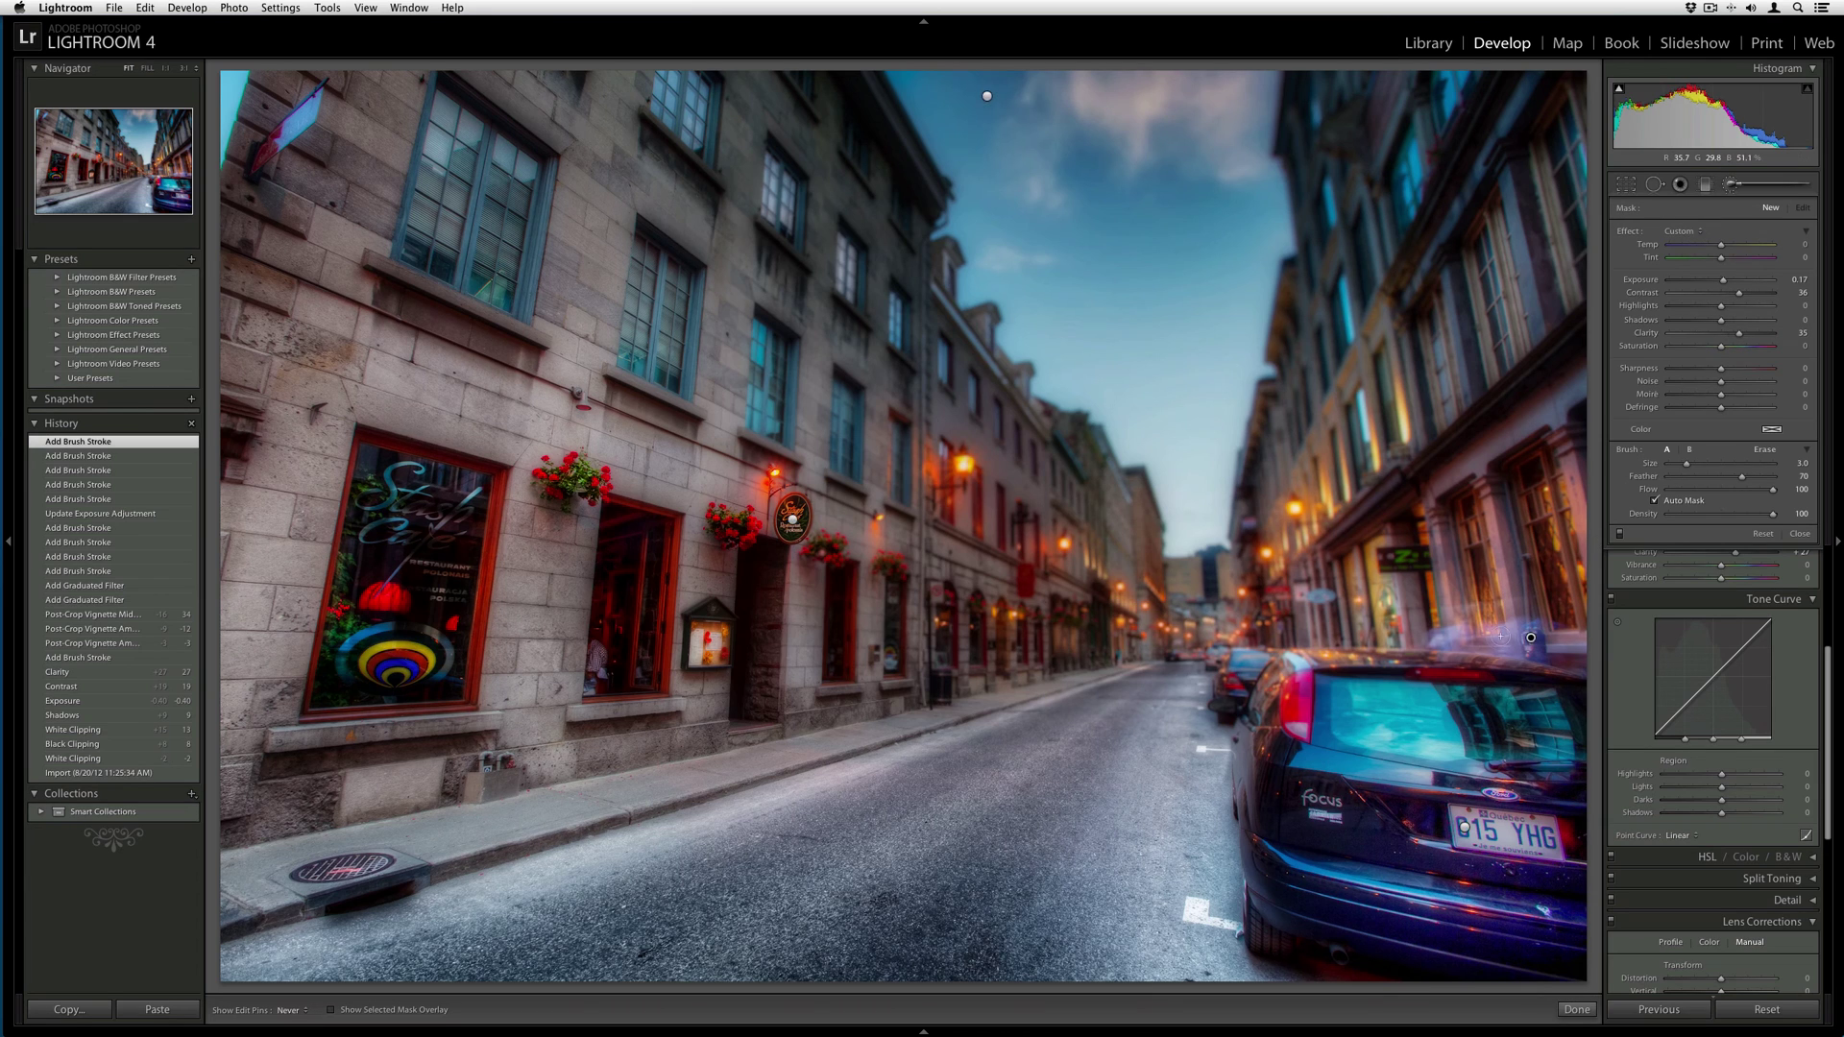
{"action": "key", "text": "h"}
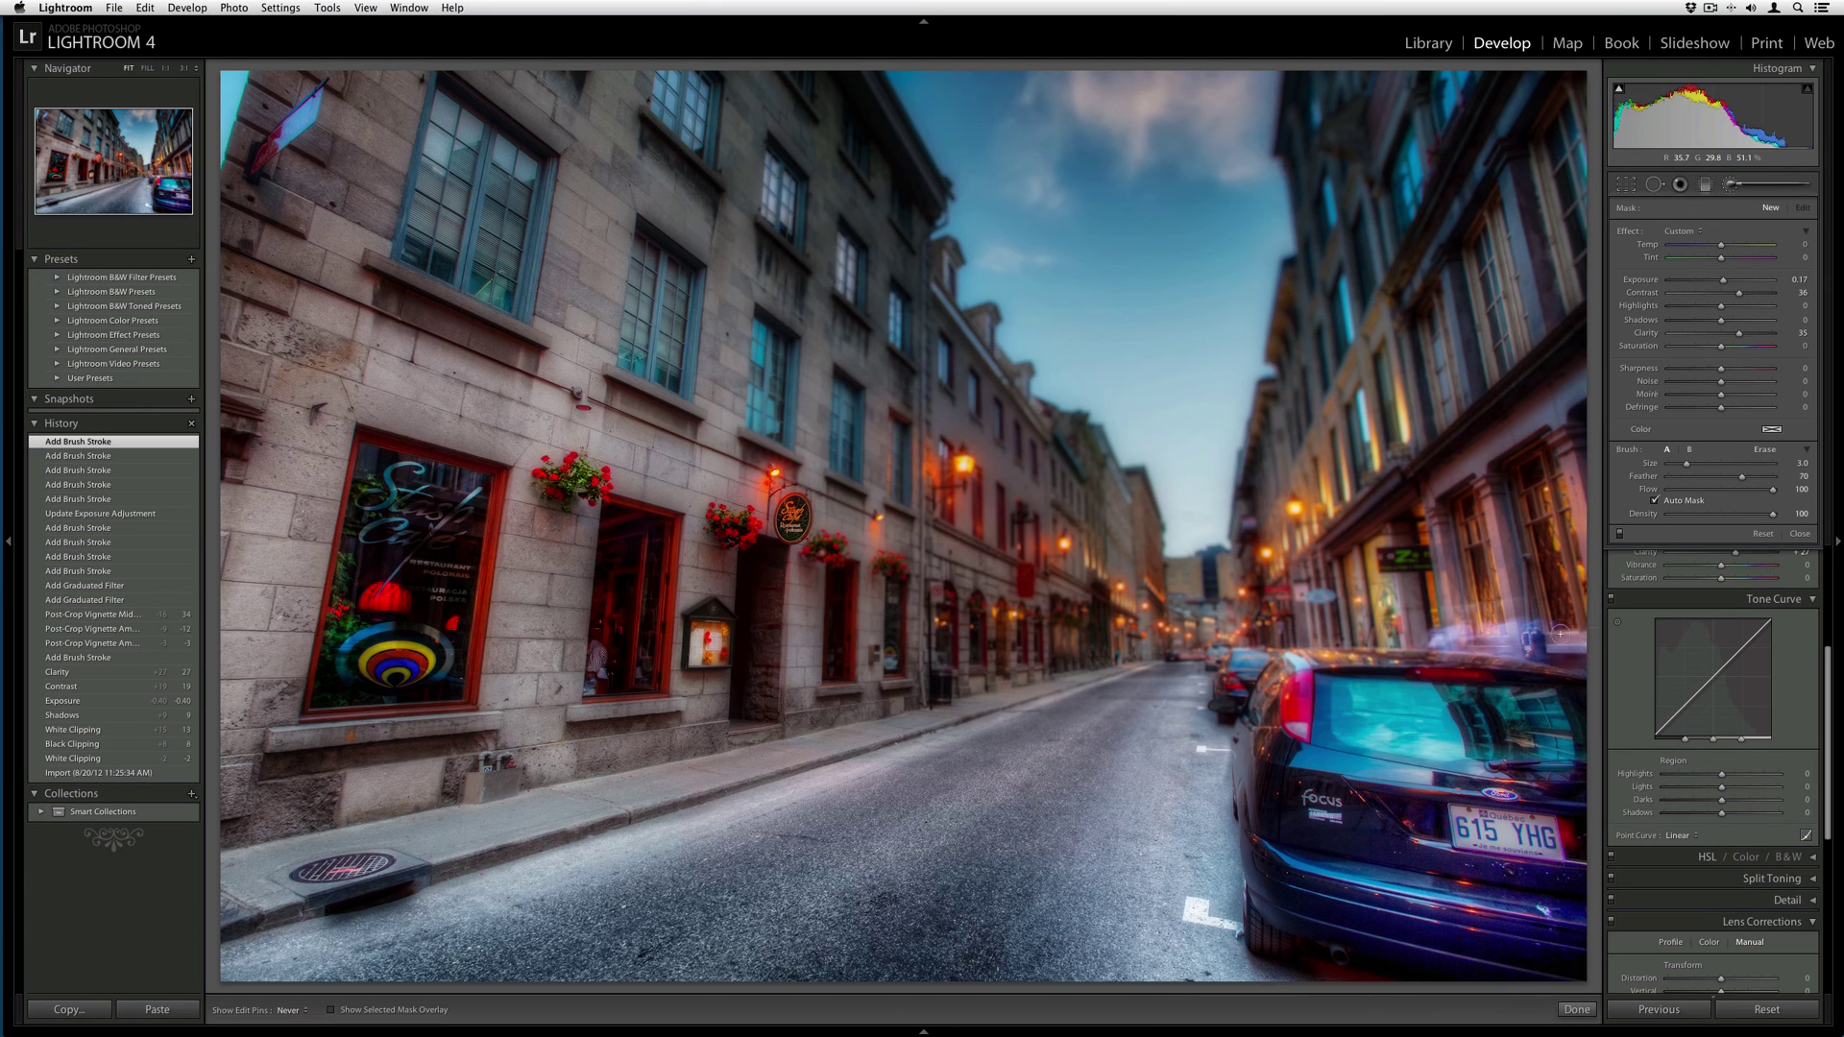
{"action": "left_click_drag", "start_coordinate": [1464, 649], "coordinate": [1421, 663]}
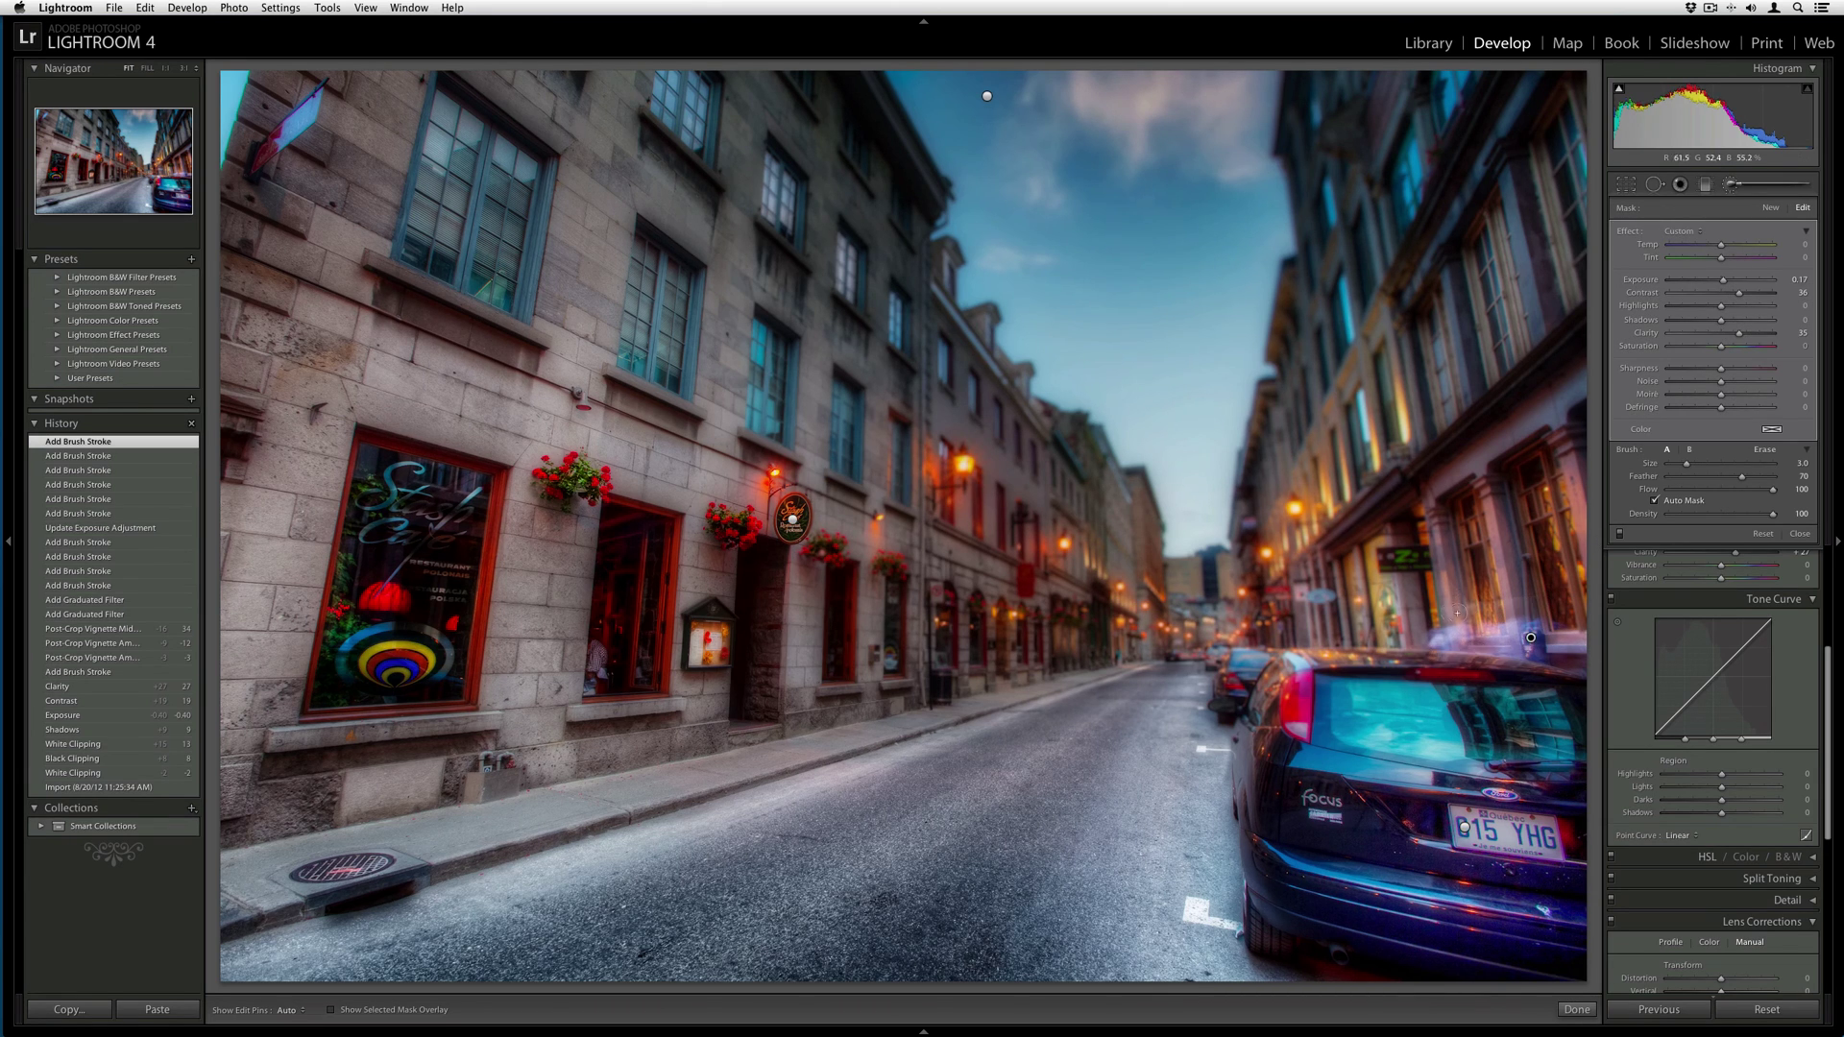
{"action": "left_click", "coordinate": [1445, 618]}
{"action": "key", "text": "h"}
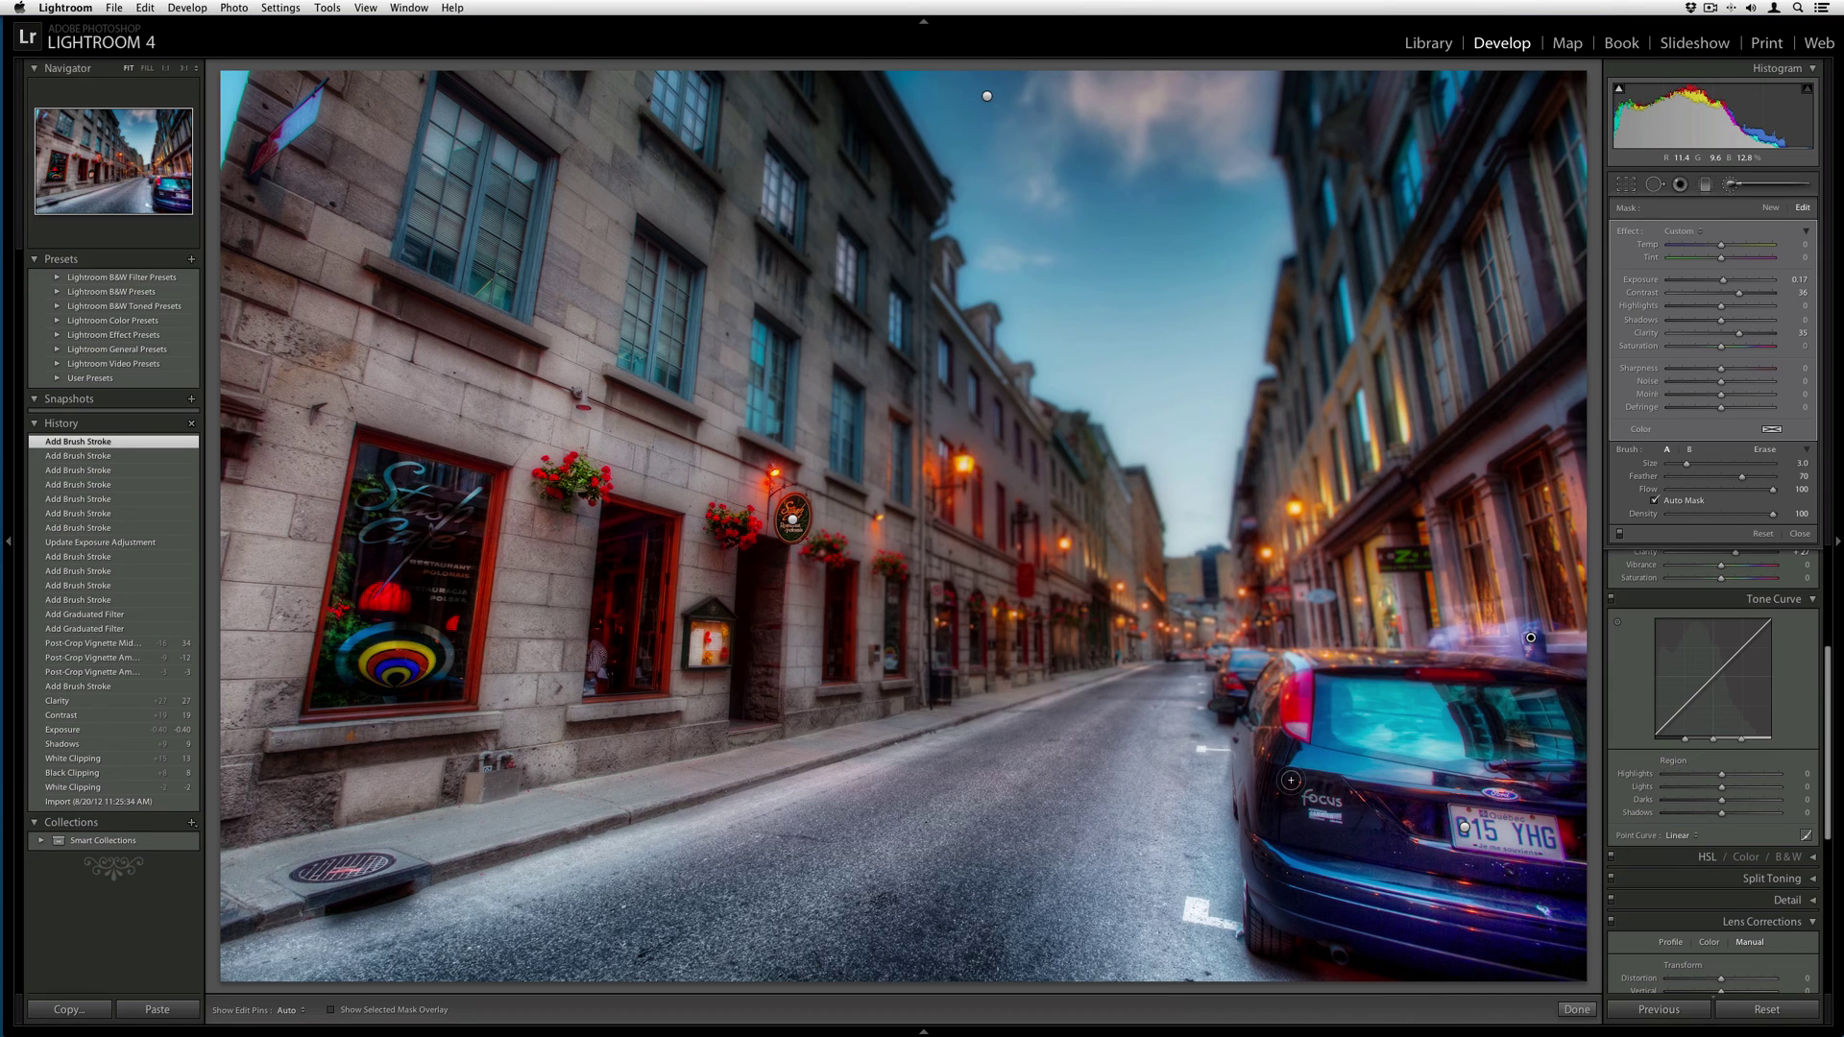
Look through the Adjustment Brush's effect presets in Develop and return to the Library loupe view.
{"action": "key", "text": "e"}
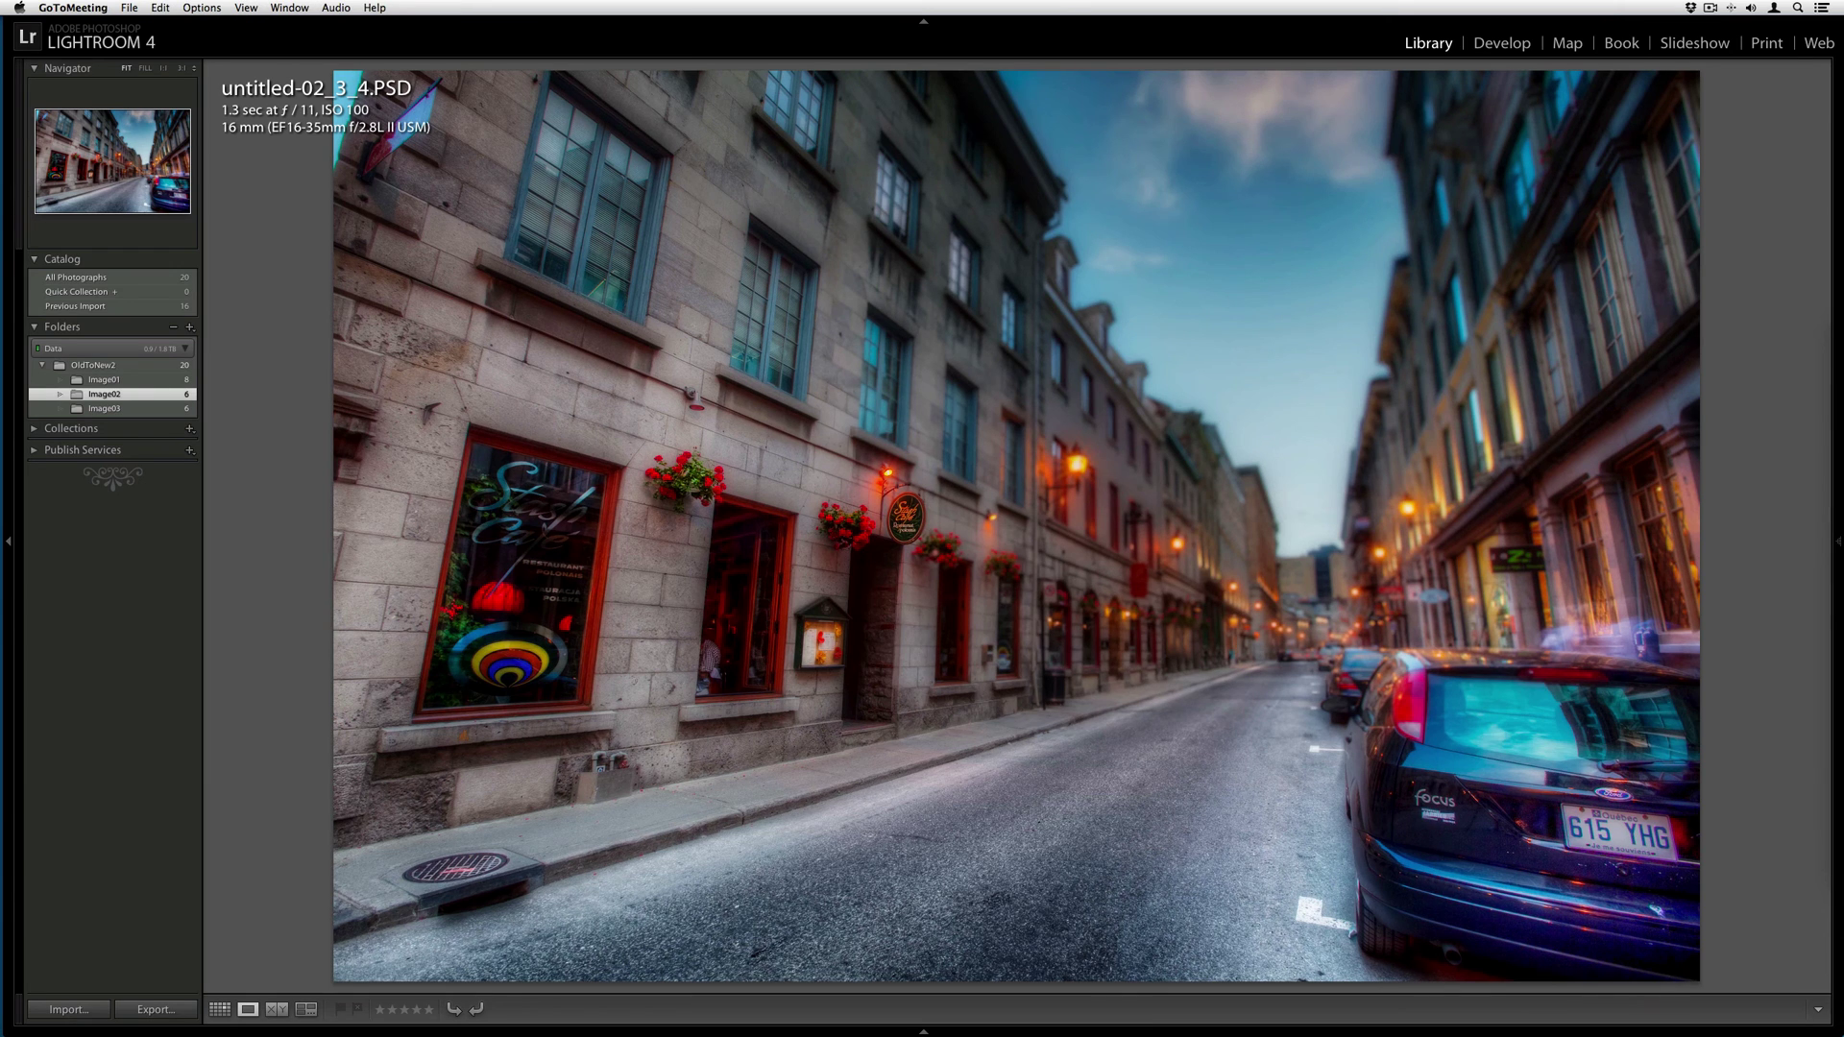
{"action": "left_click", "coordinate": [1502, 44]}
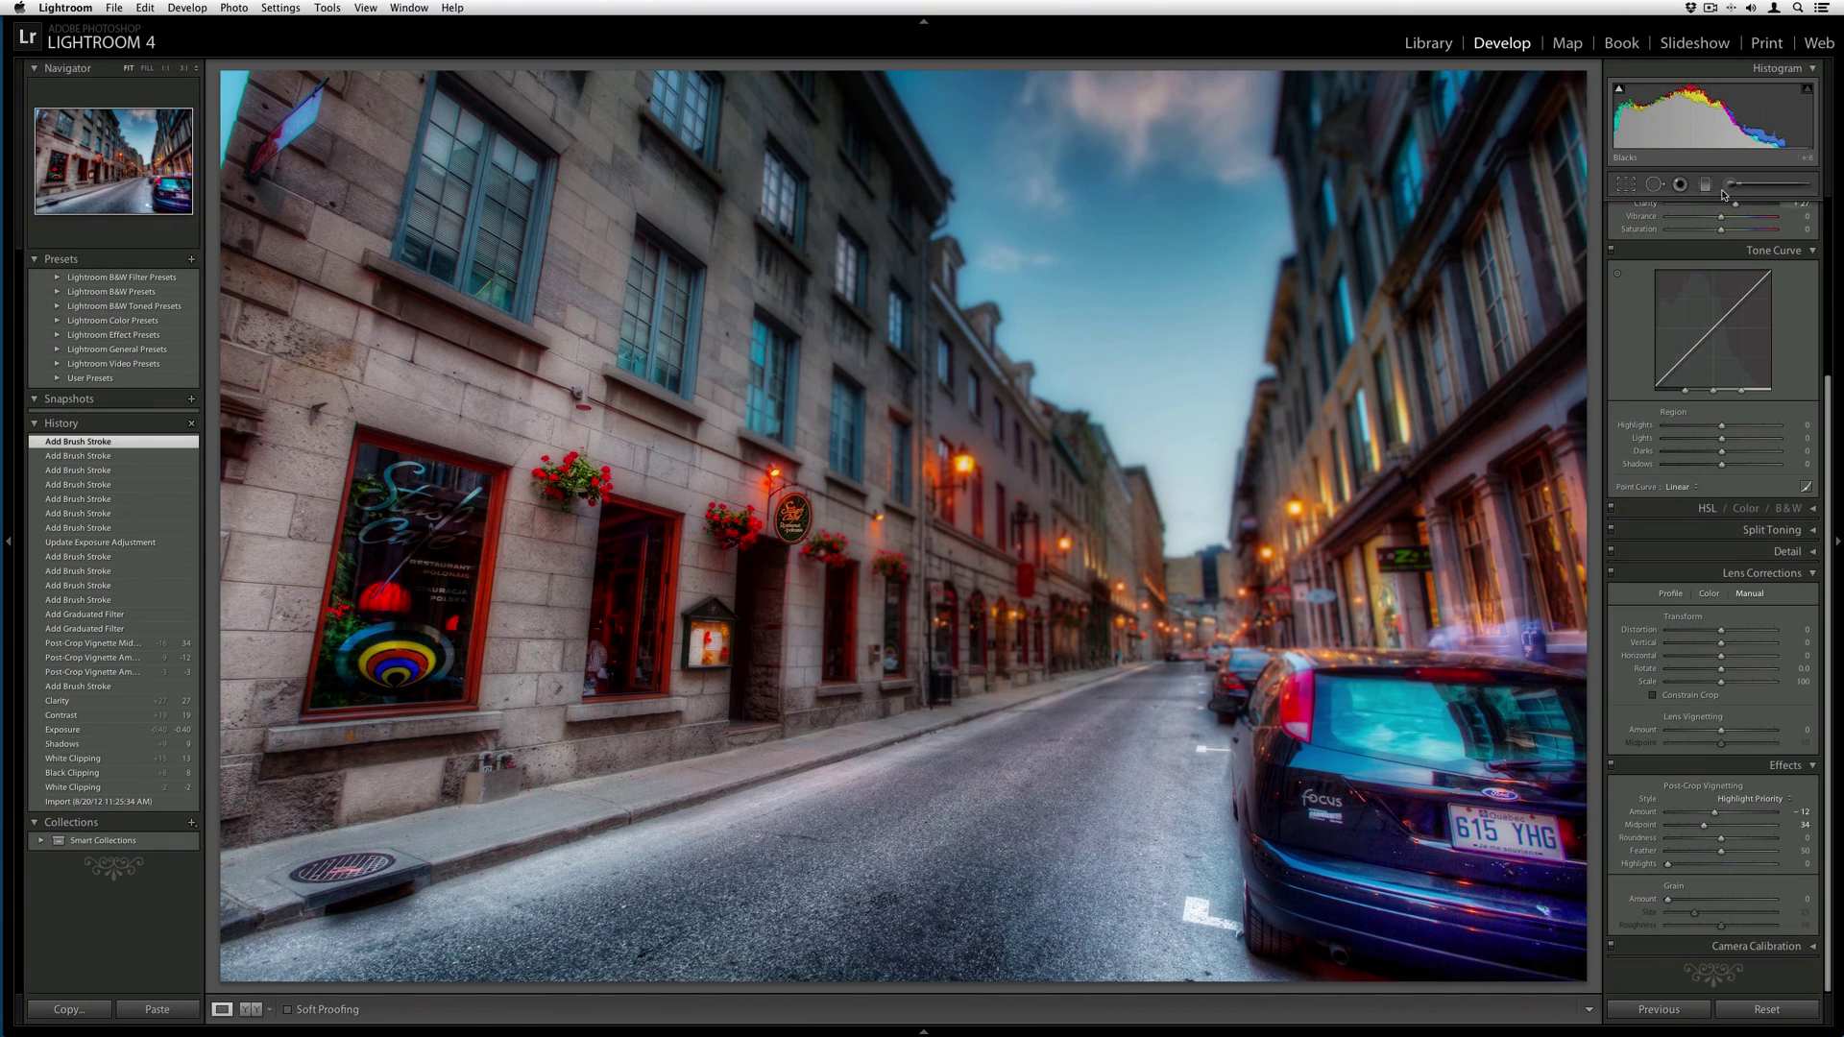
{"action": "left_click", "coordinate": [1729, 185]}
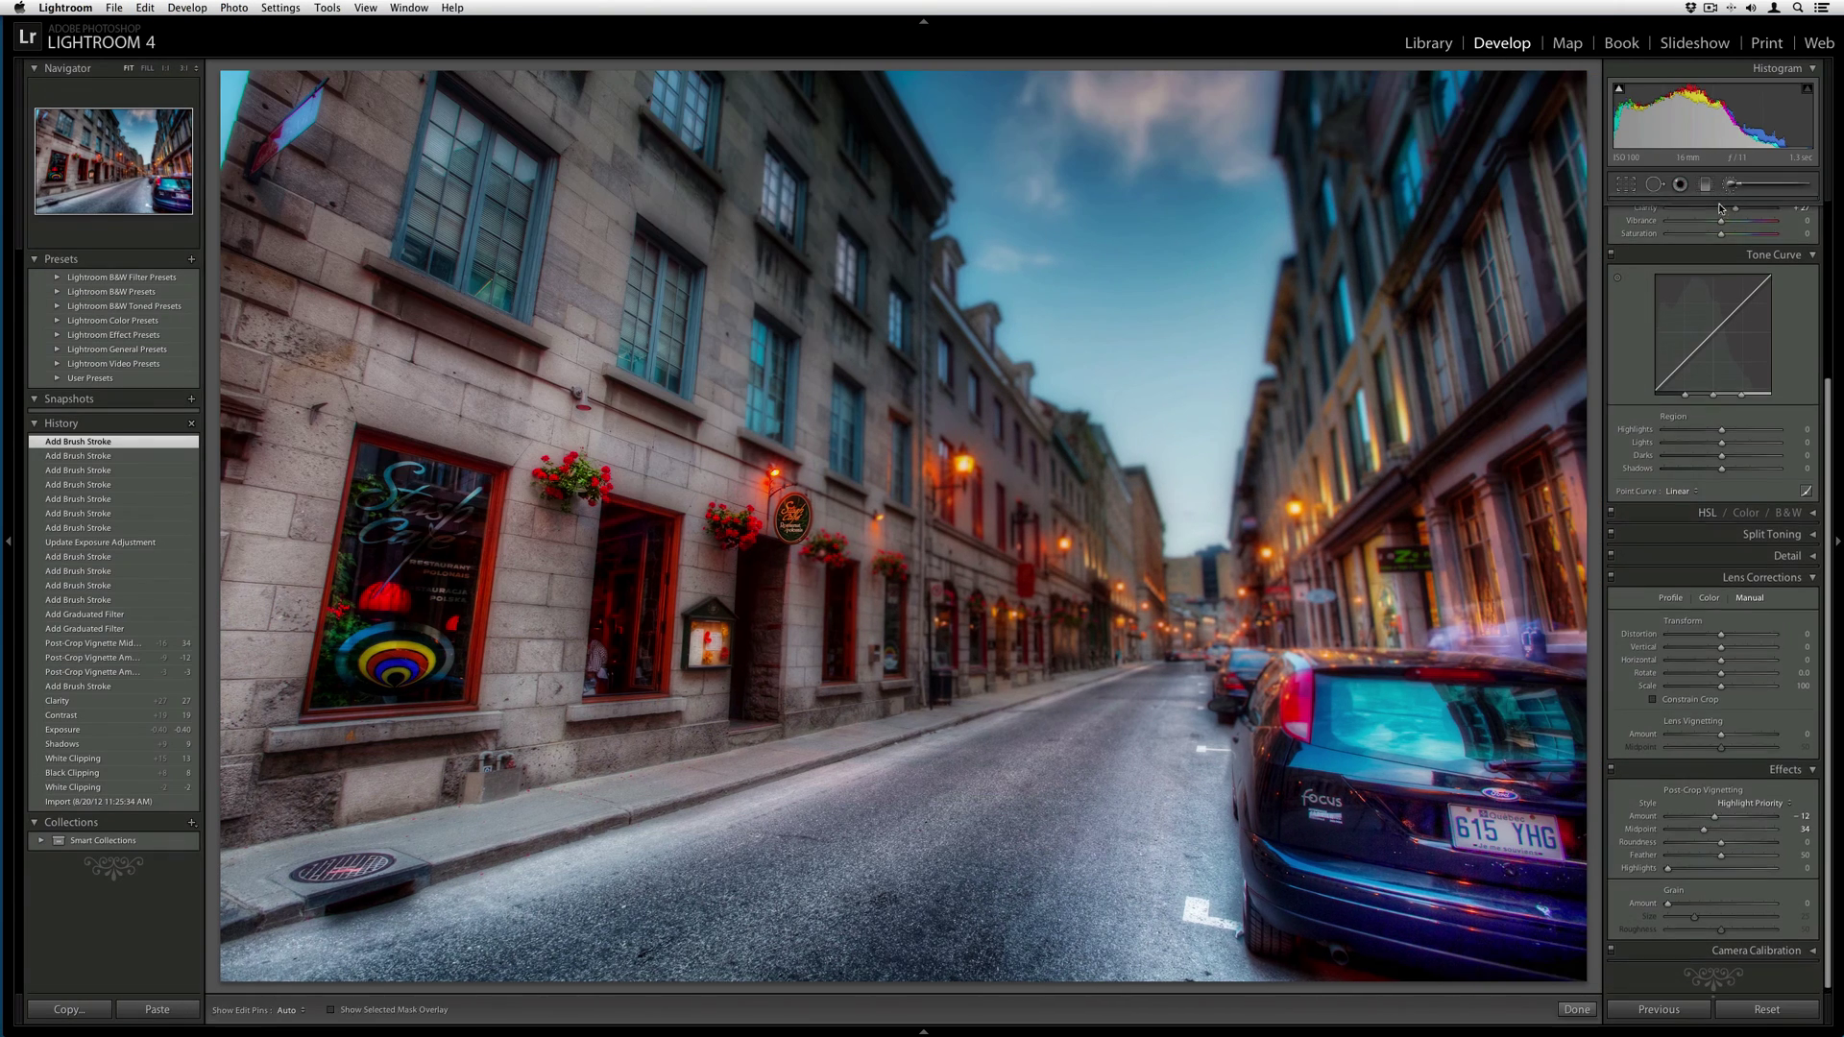
{"action": "left_click", "coordinate": [1668, 233]}
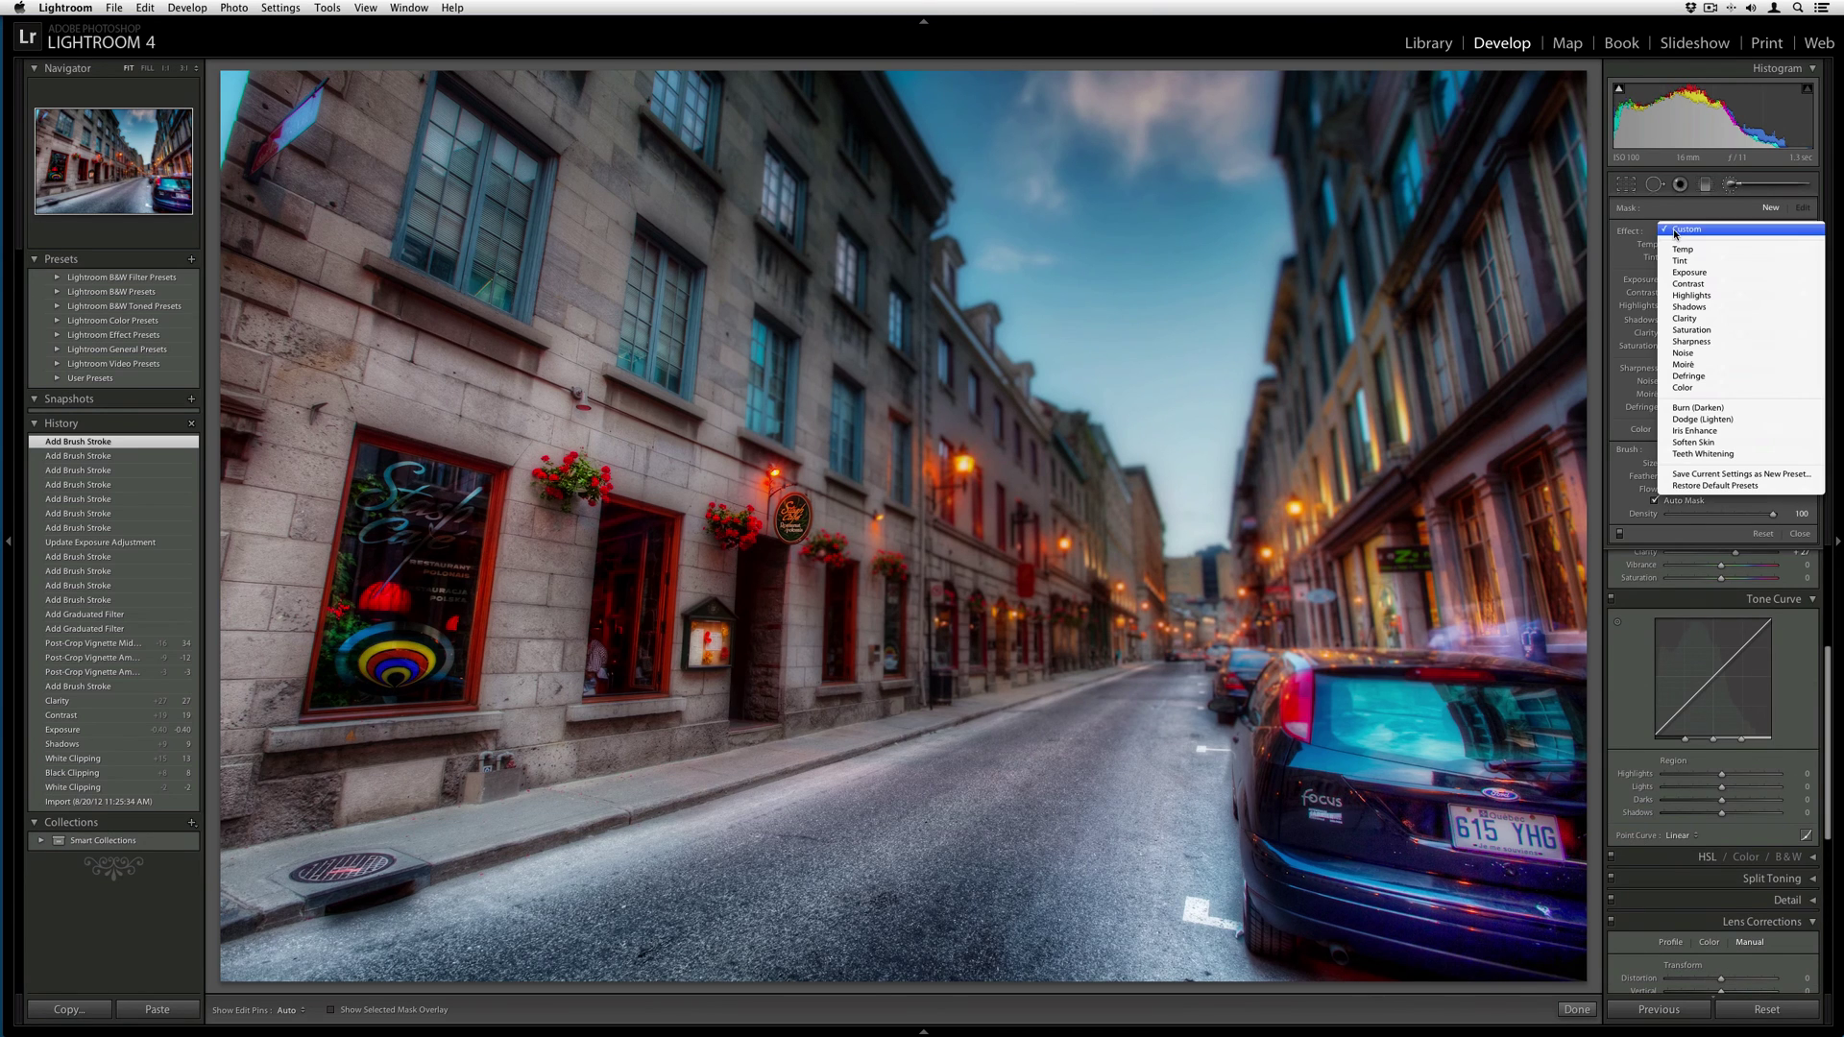
{"action": "left_click", "coordinate": [1629, 244]}
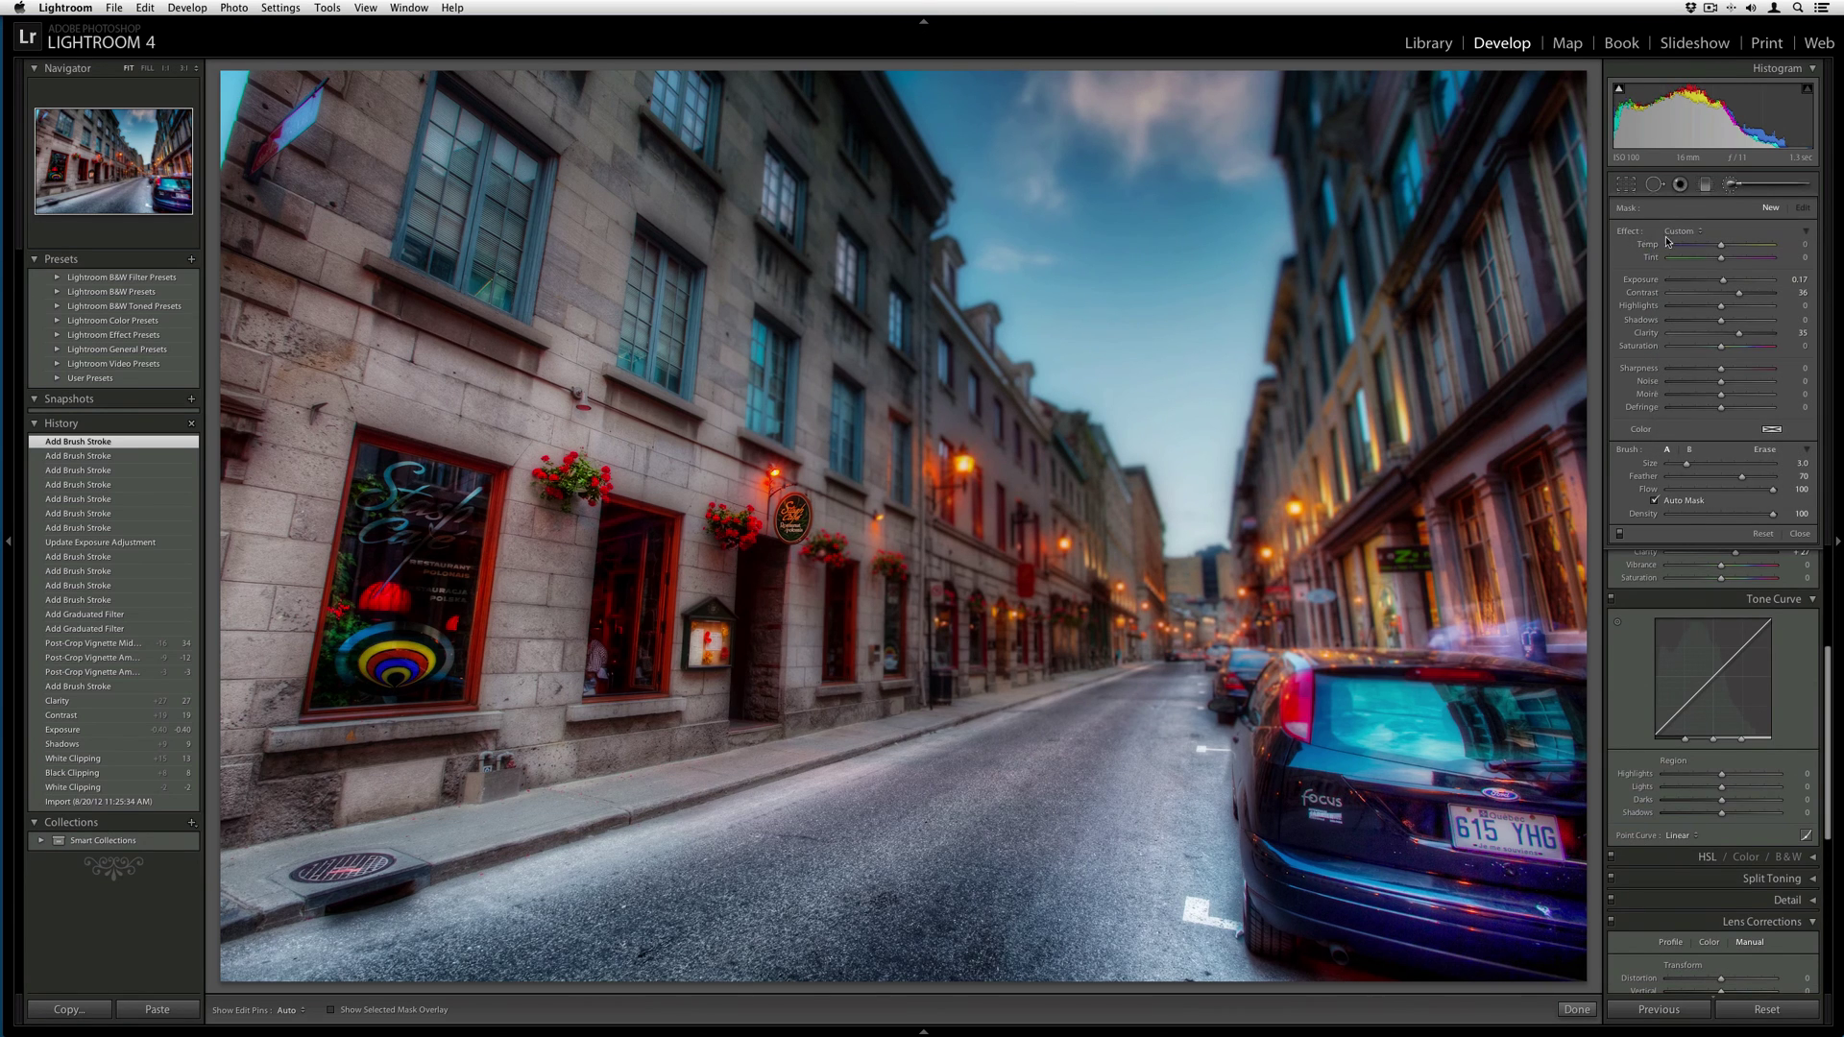
{"action": "key", "text": "e"}
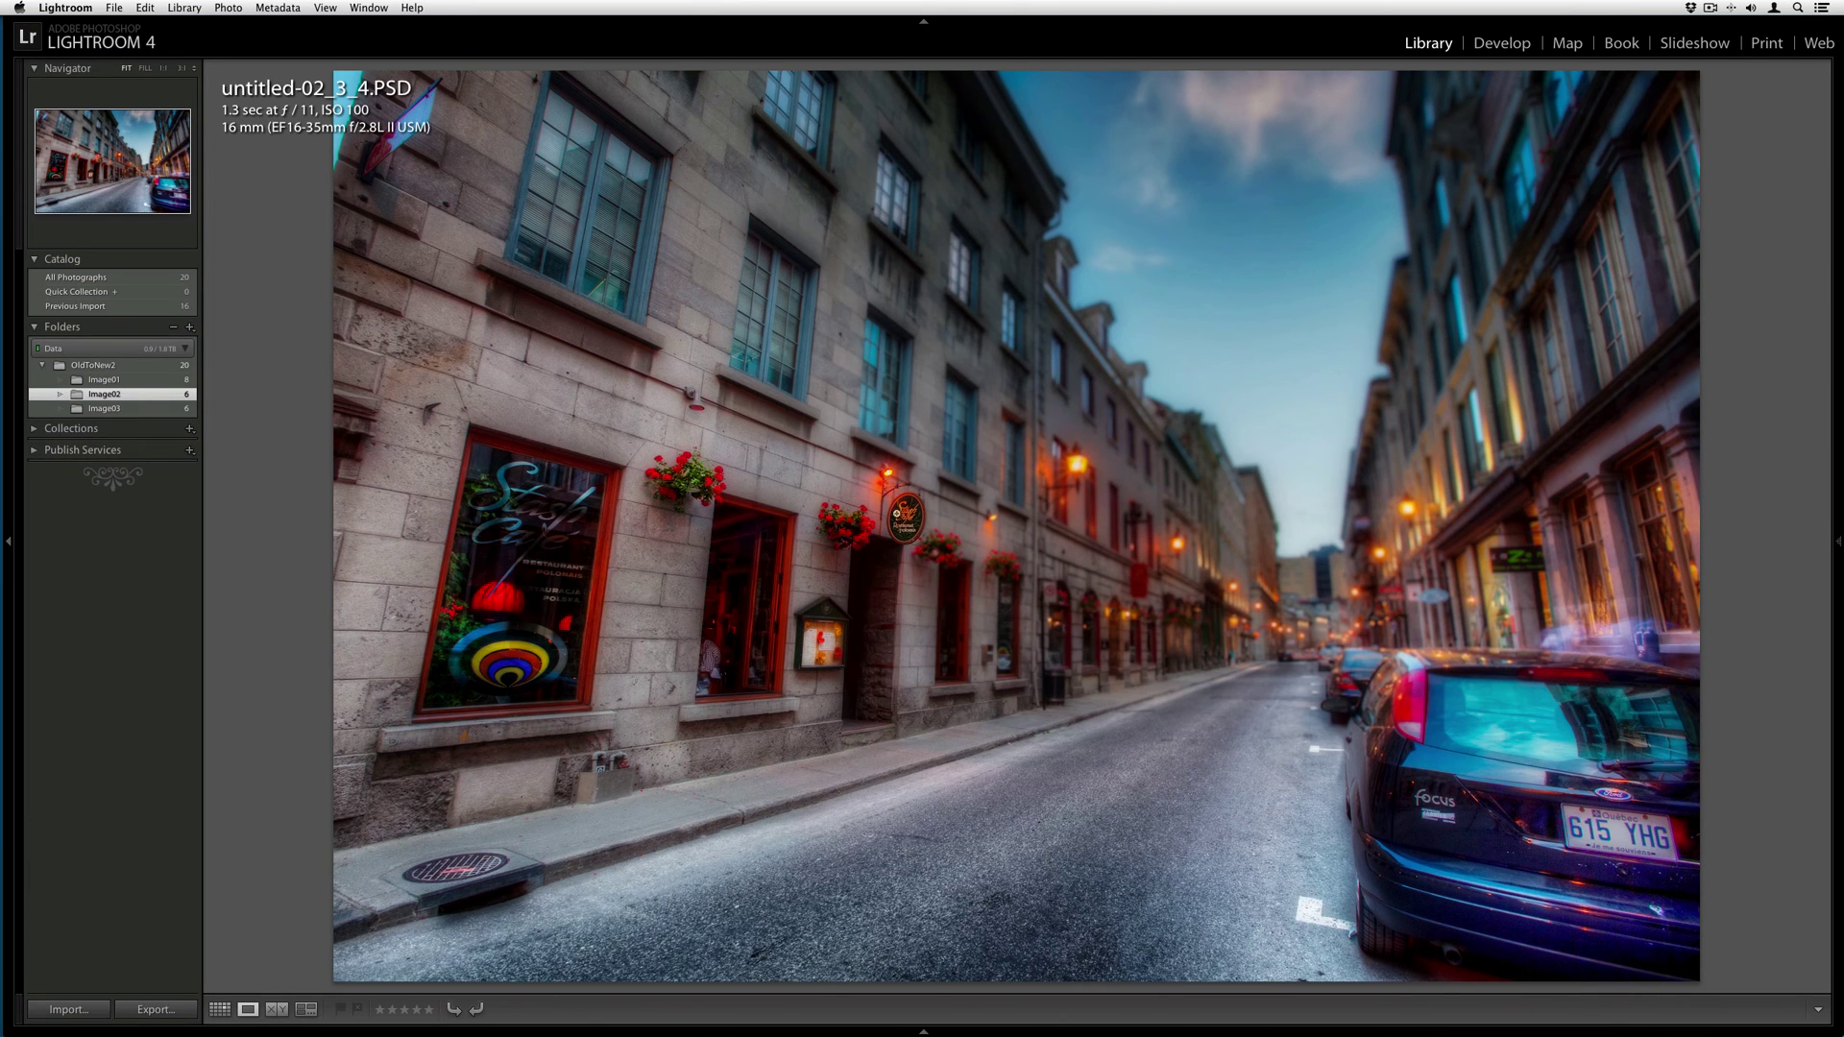
Compare untitled-01.jpg with untitled-02_3_4.PSD side by side in the Library, with the panels hidden and the lights out.
{"action": "key", "text": "g"}
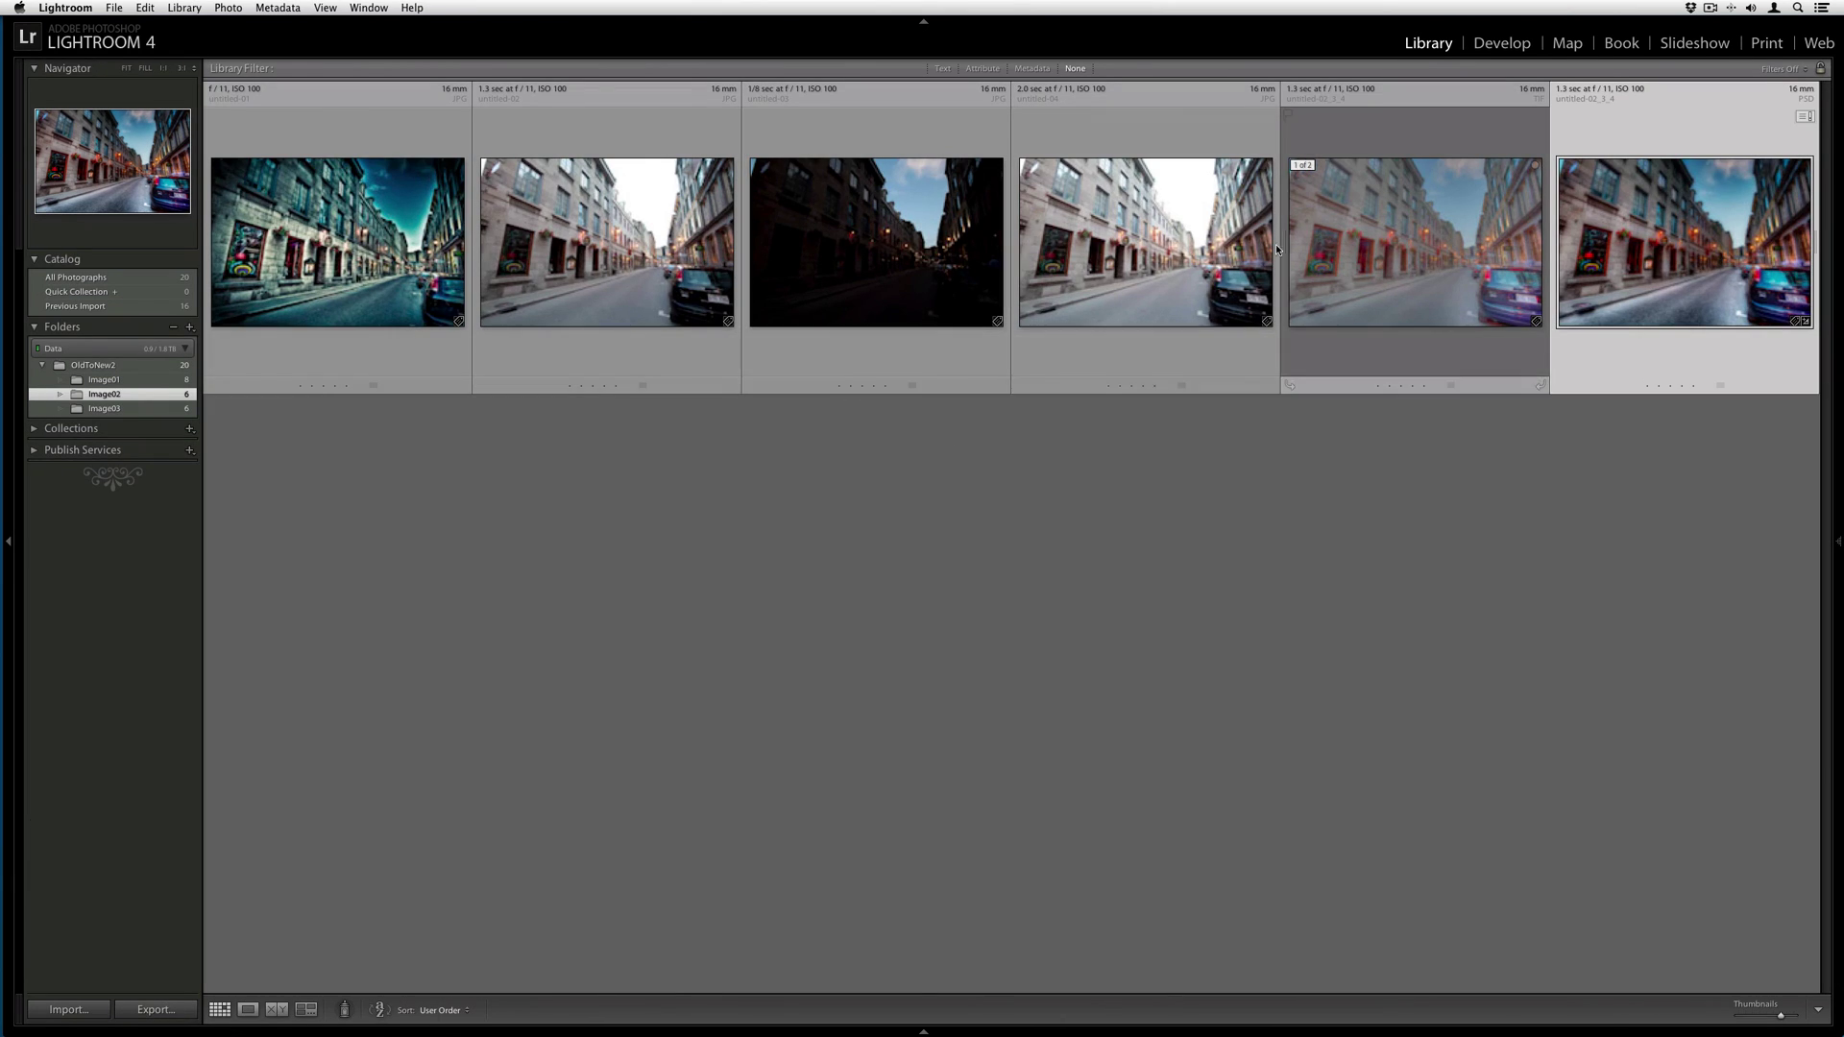
{"action": "left_click", "coordinate": [322, 288]}
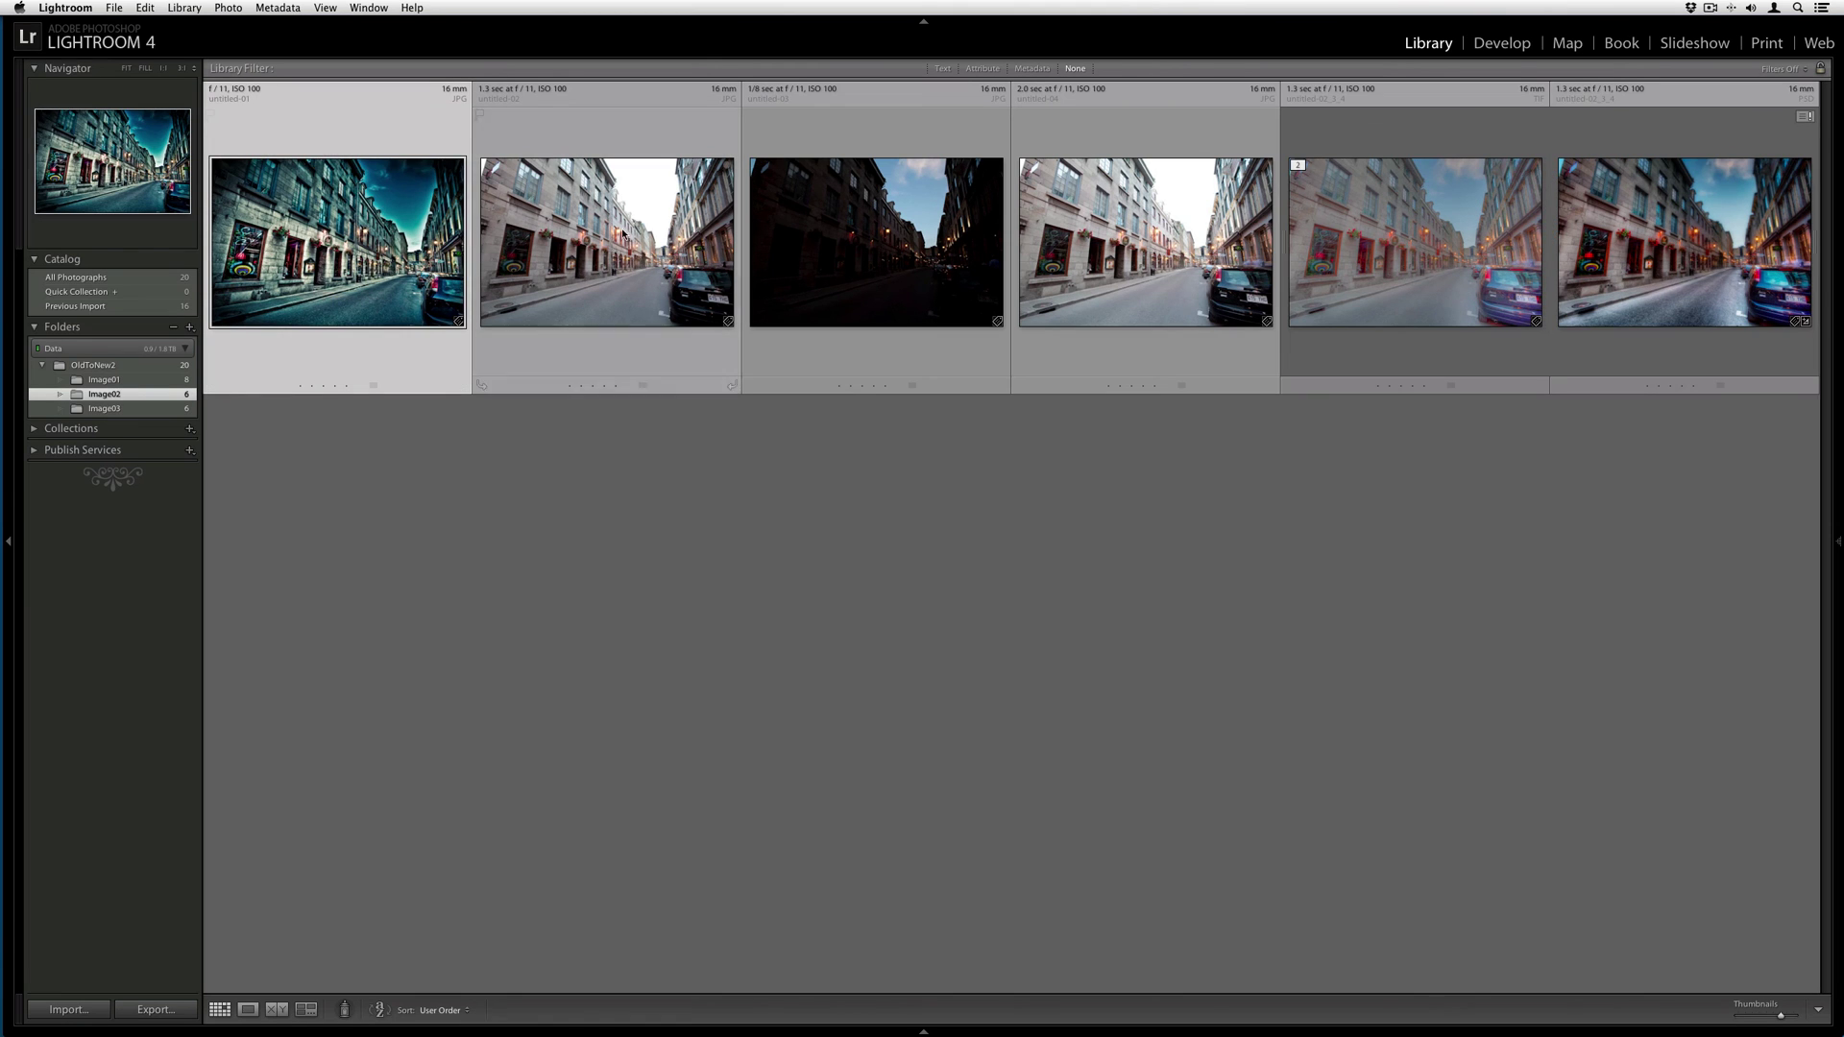
{"action": "left_click", "coordinate": [1610, 220], "text": "super"}
{"action": "key", "text": "c"}
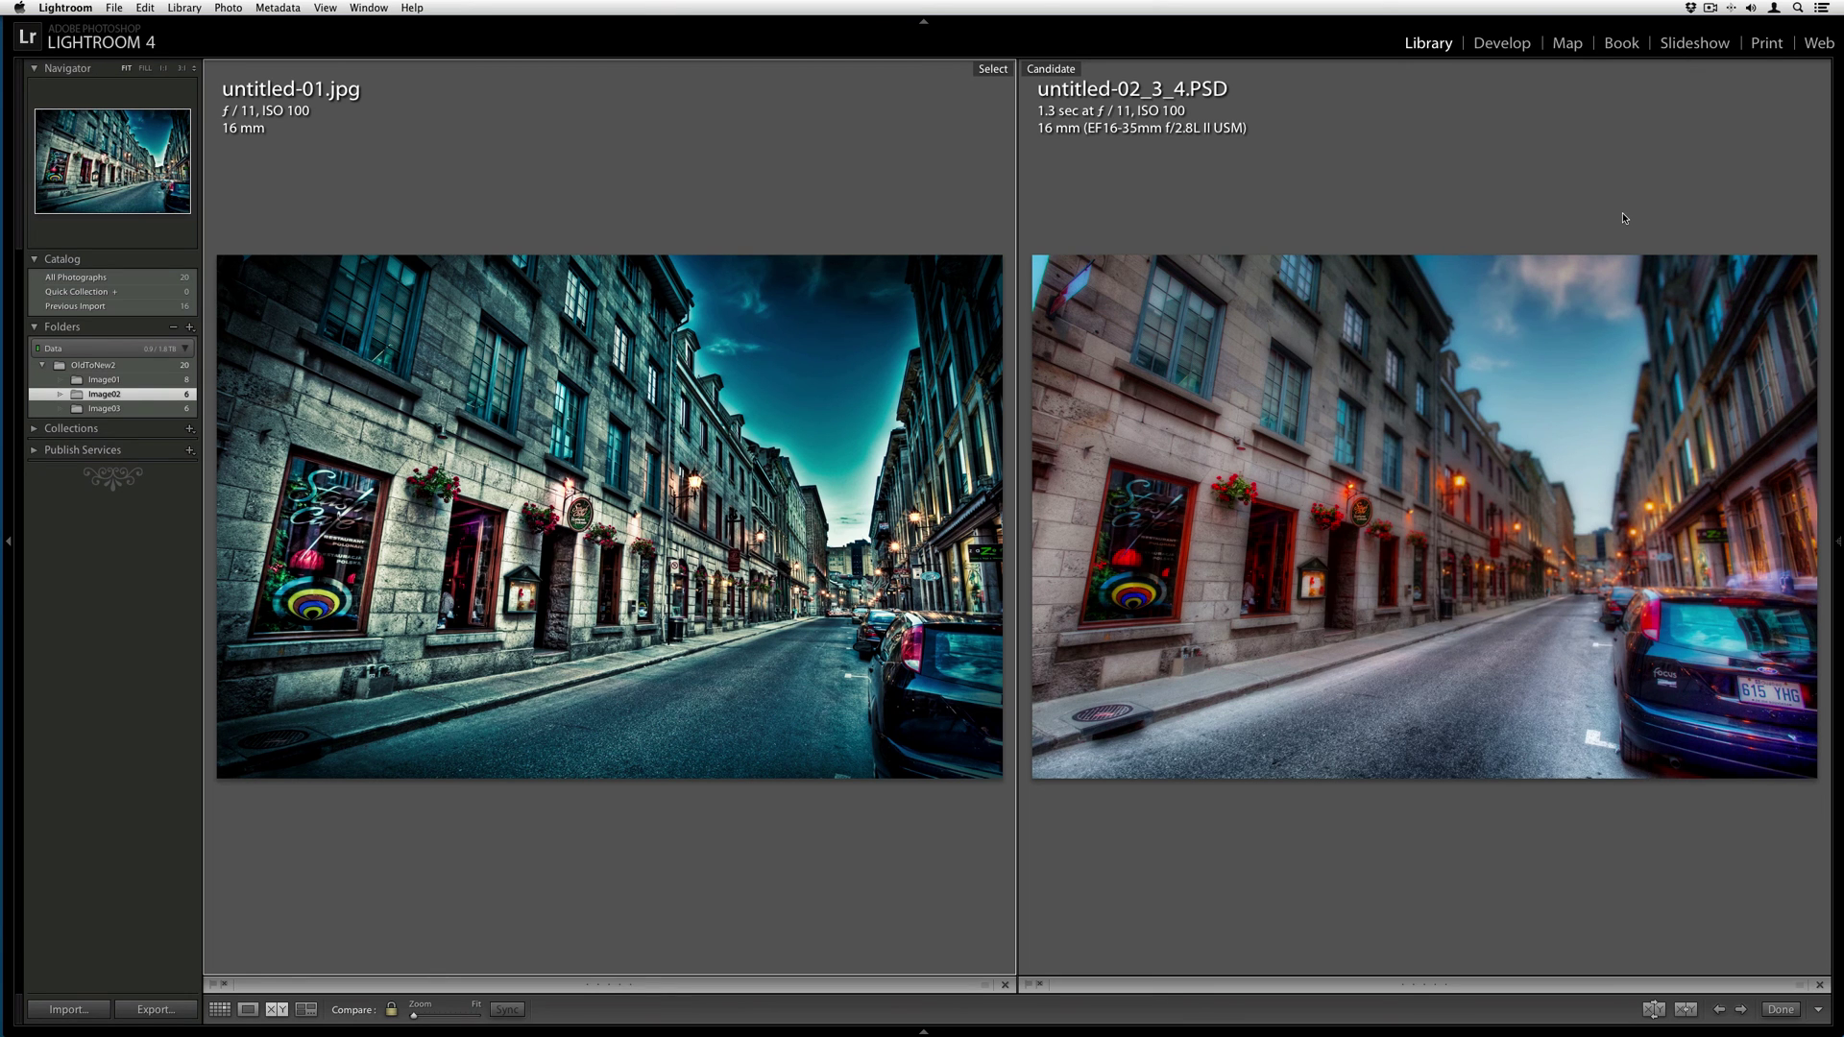
{"action": "key", "text": "Tab"}
{"action": "key", "text": "Tab"}
{"action": "key", "text": "l"}
{"action": "key", "text": "l"}
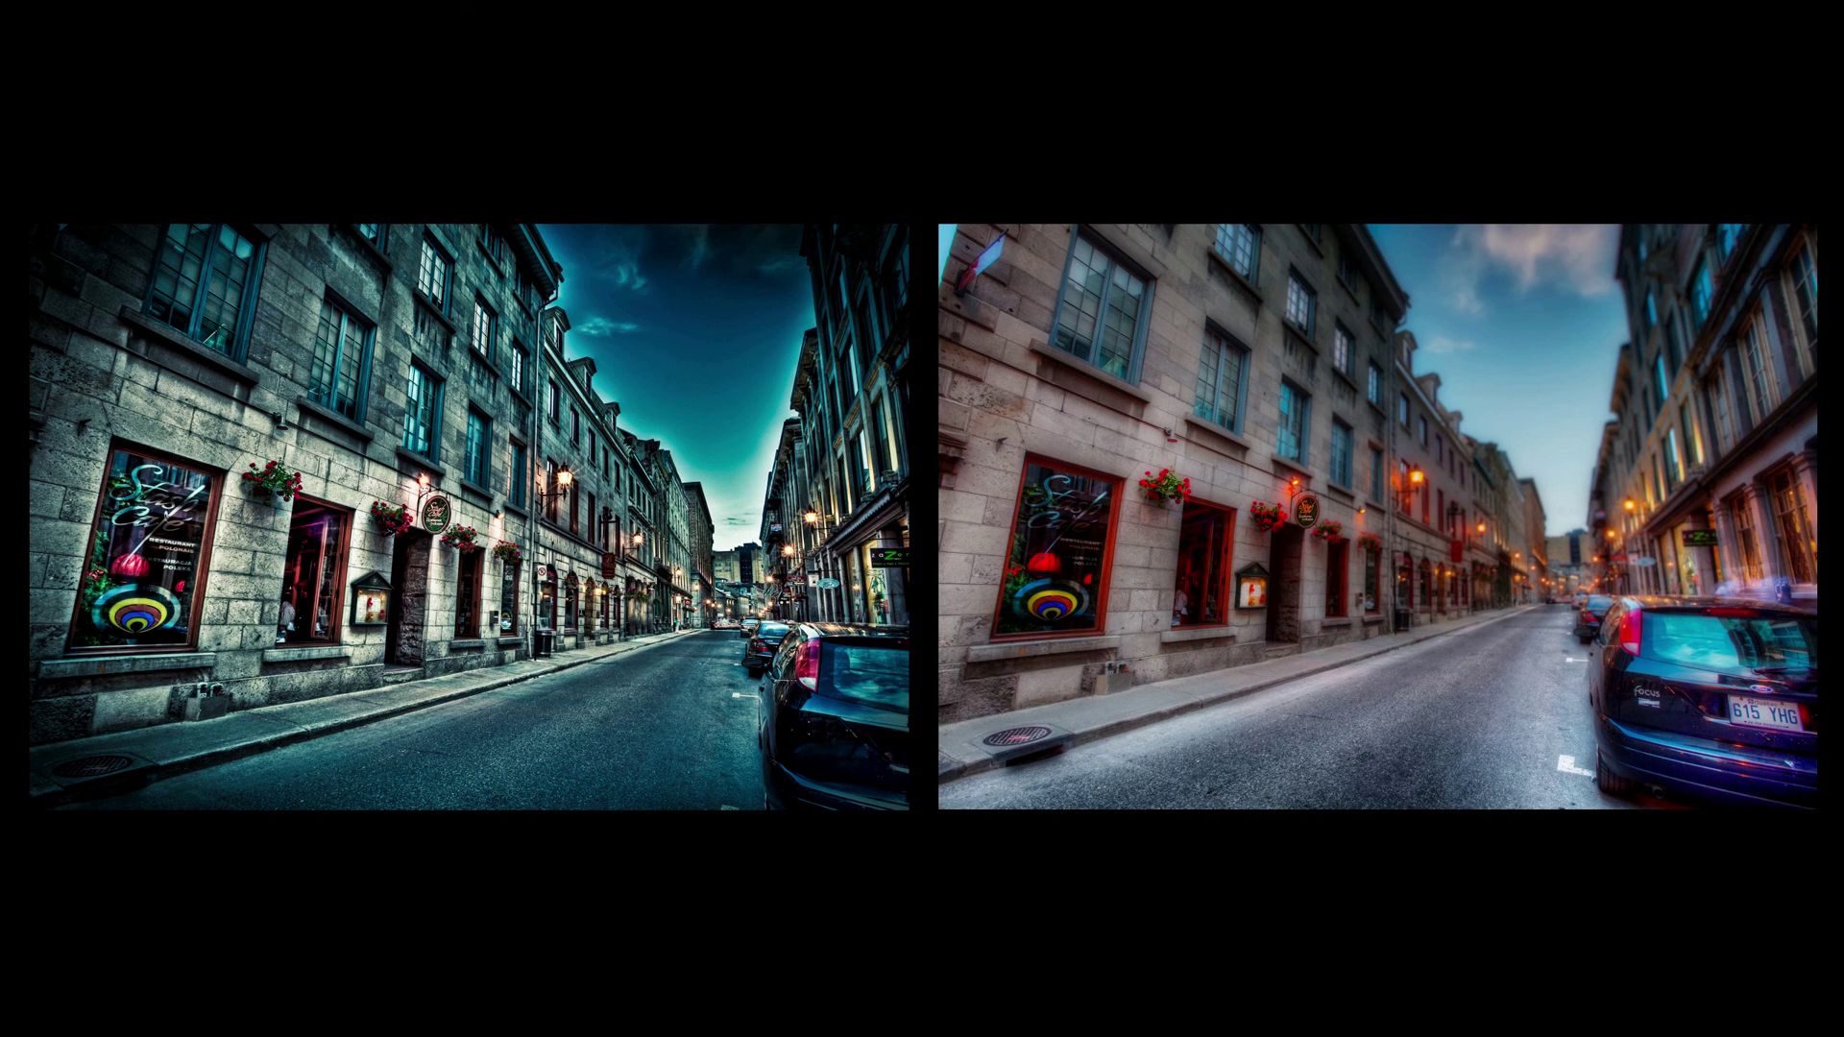